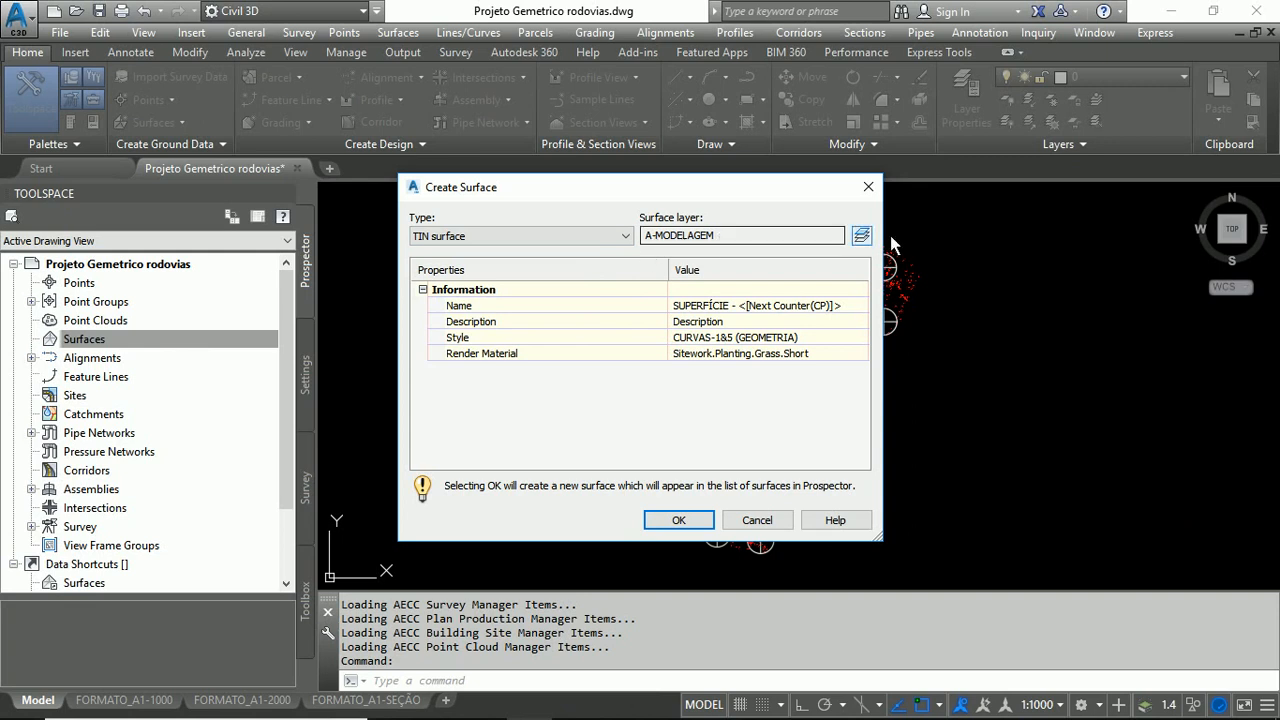
Step: Name the new TIN surface Natural and keep the default description
click(723, 306)
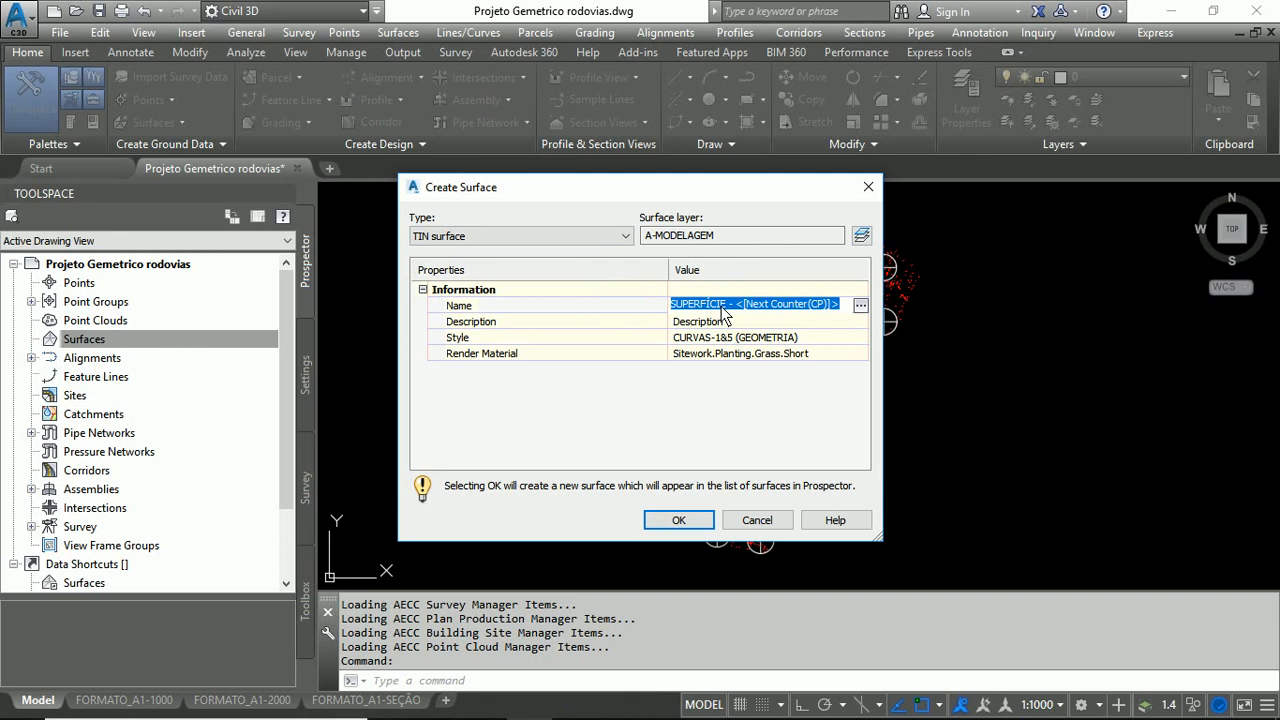
text(Na)
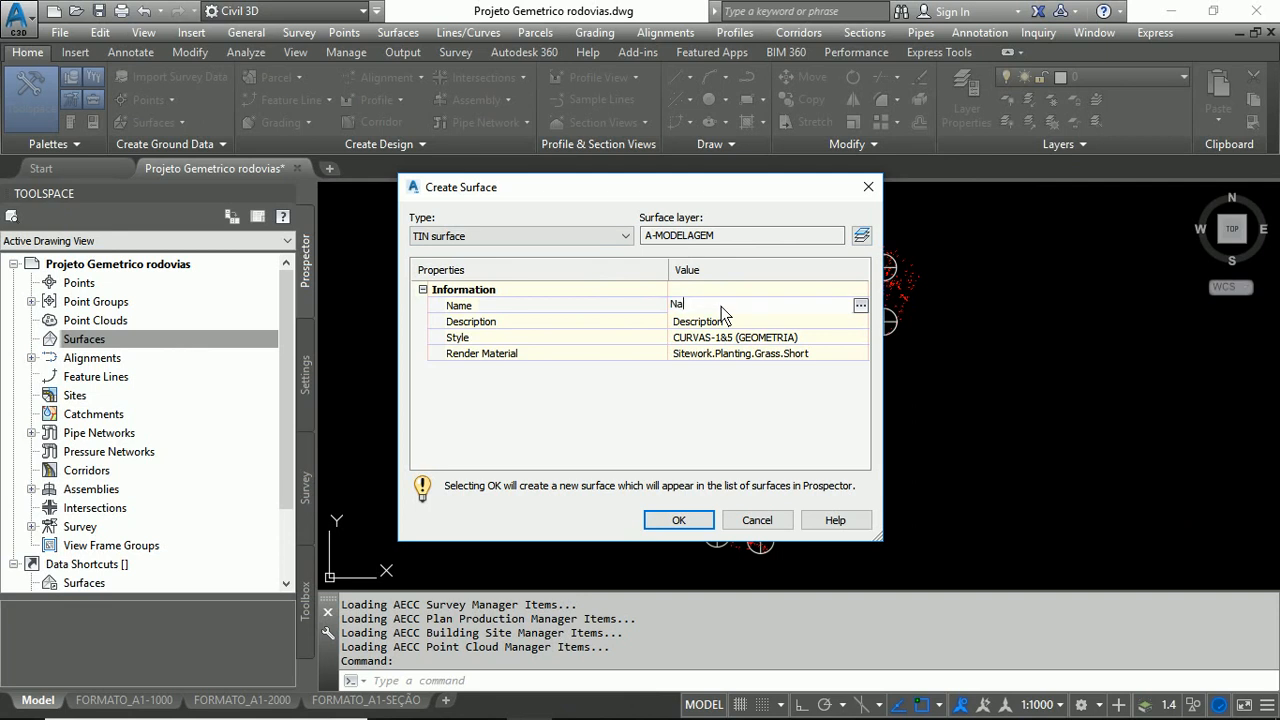
text(tural)
key(Return)
click(728, 321)
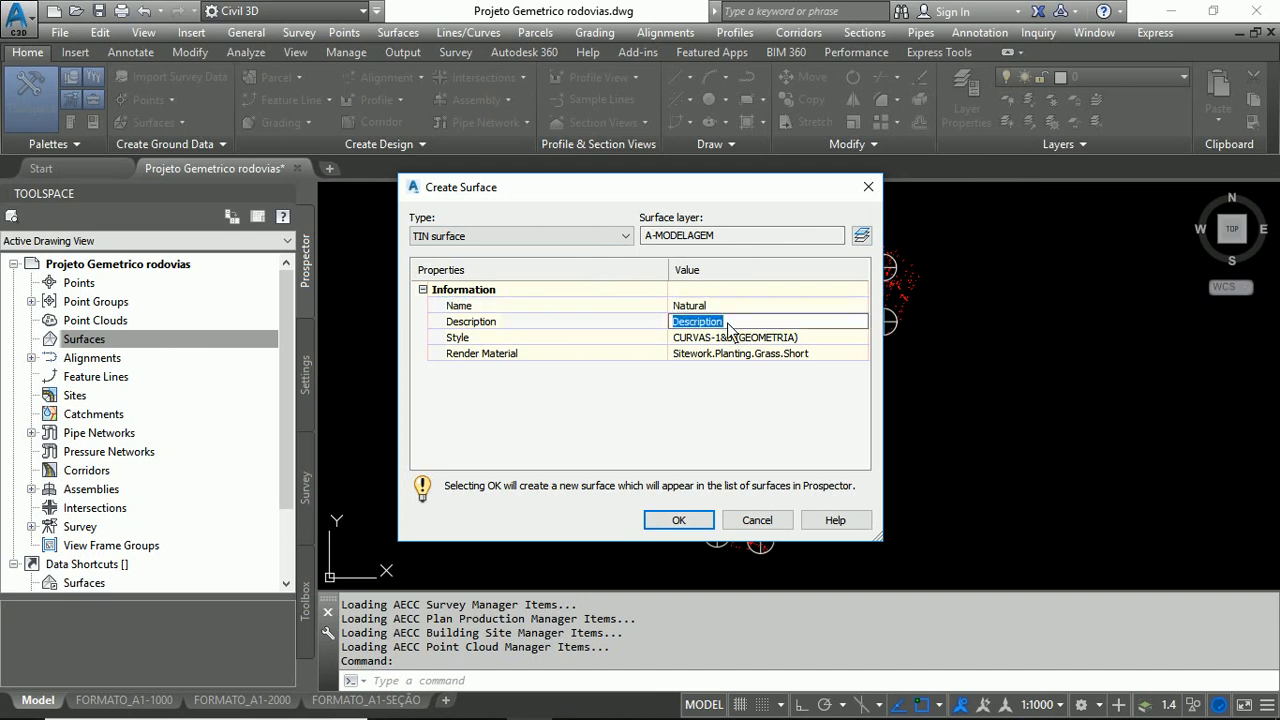
key(Return)
Step: Assign the CURVAS-1&5 (GEOMETRIA) style to the Natural surface and create it
click(746, 340)
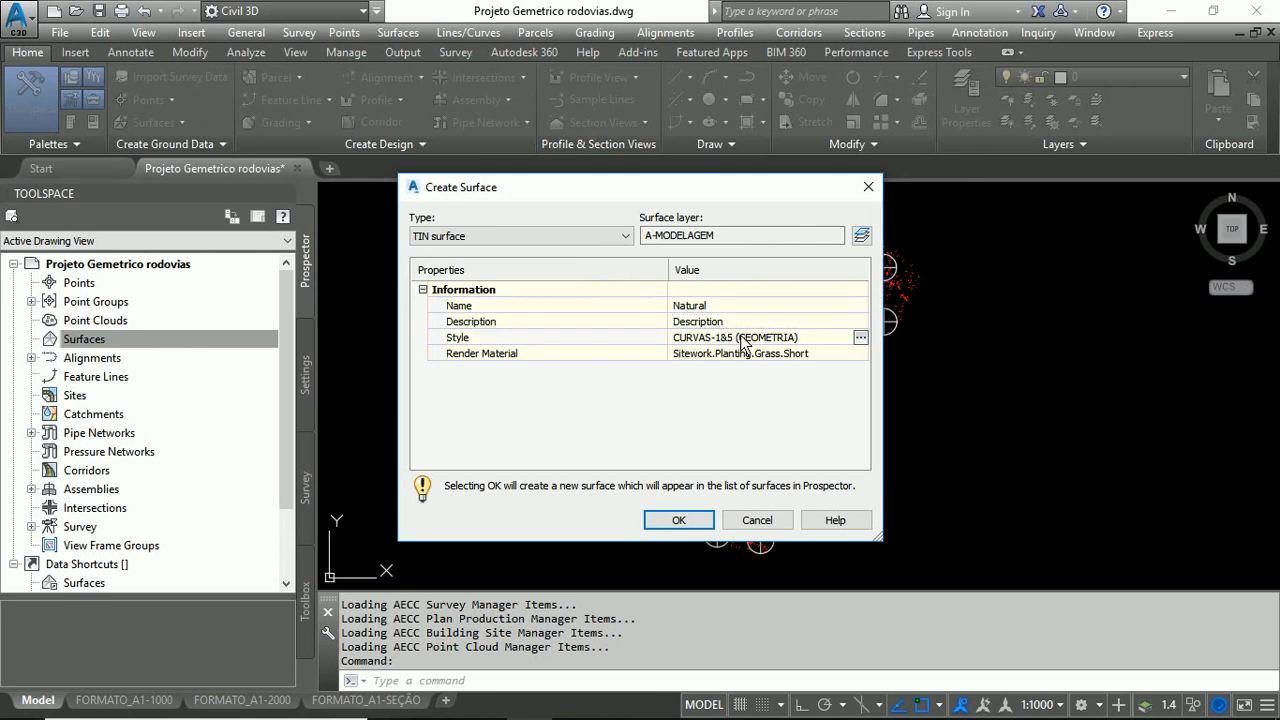
click(860, 340)
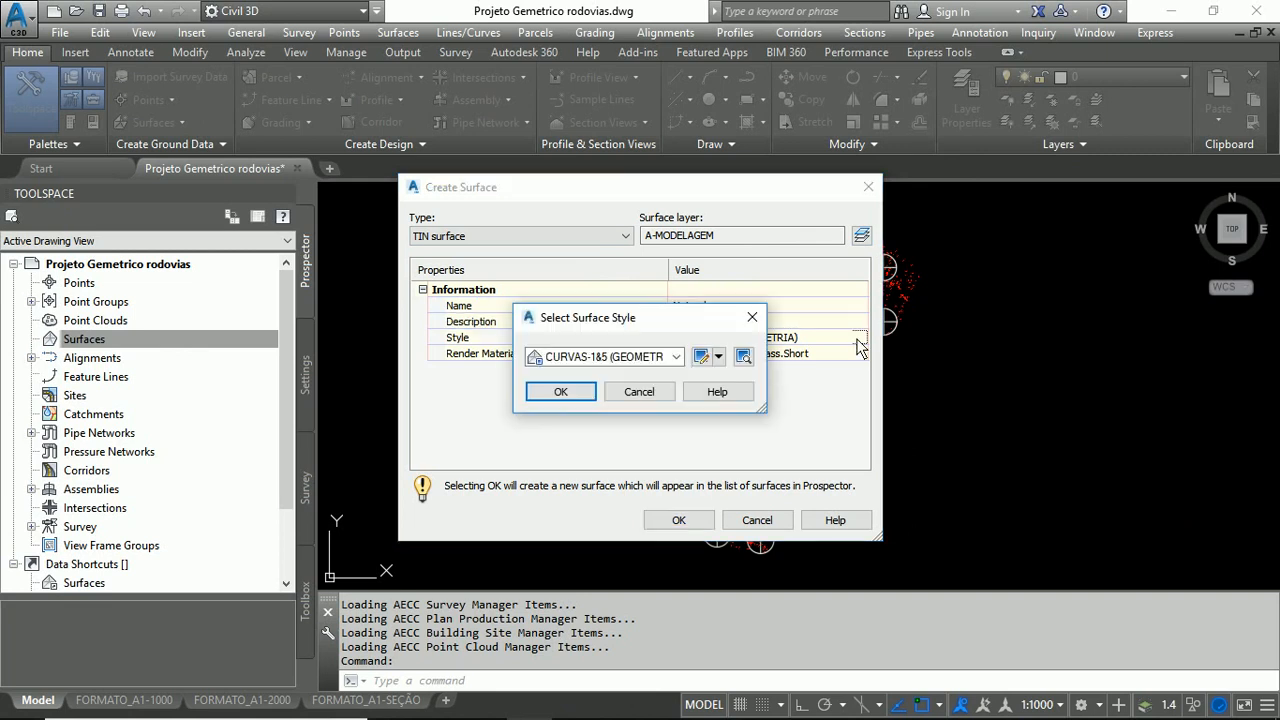
click(677, 357)
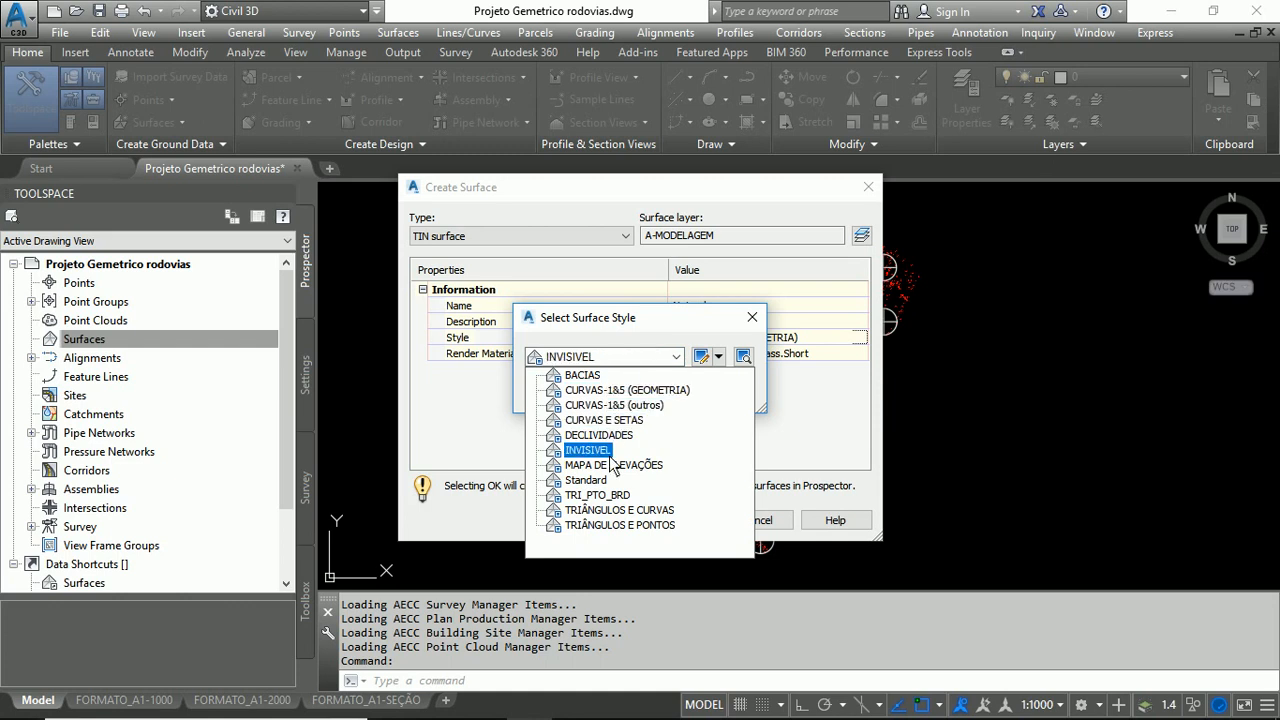
click(617, 391)
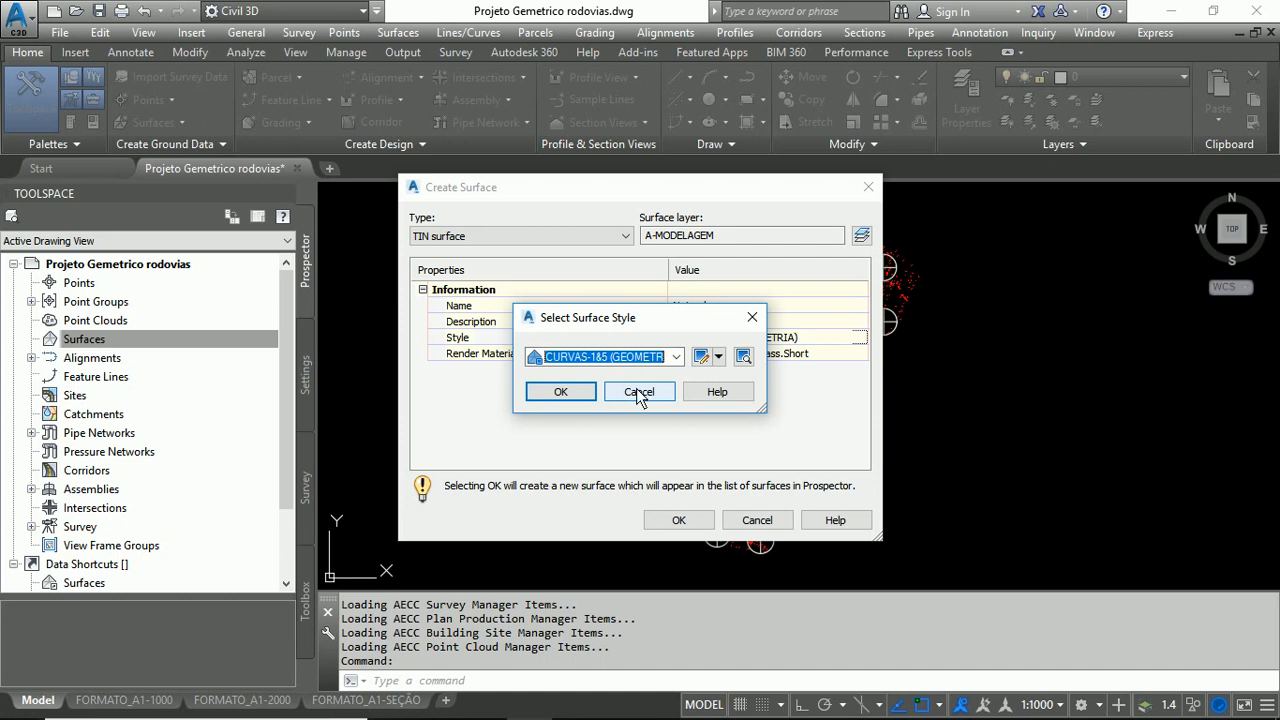
click(580, 391)
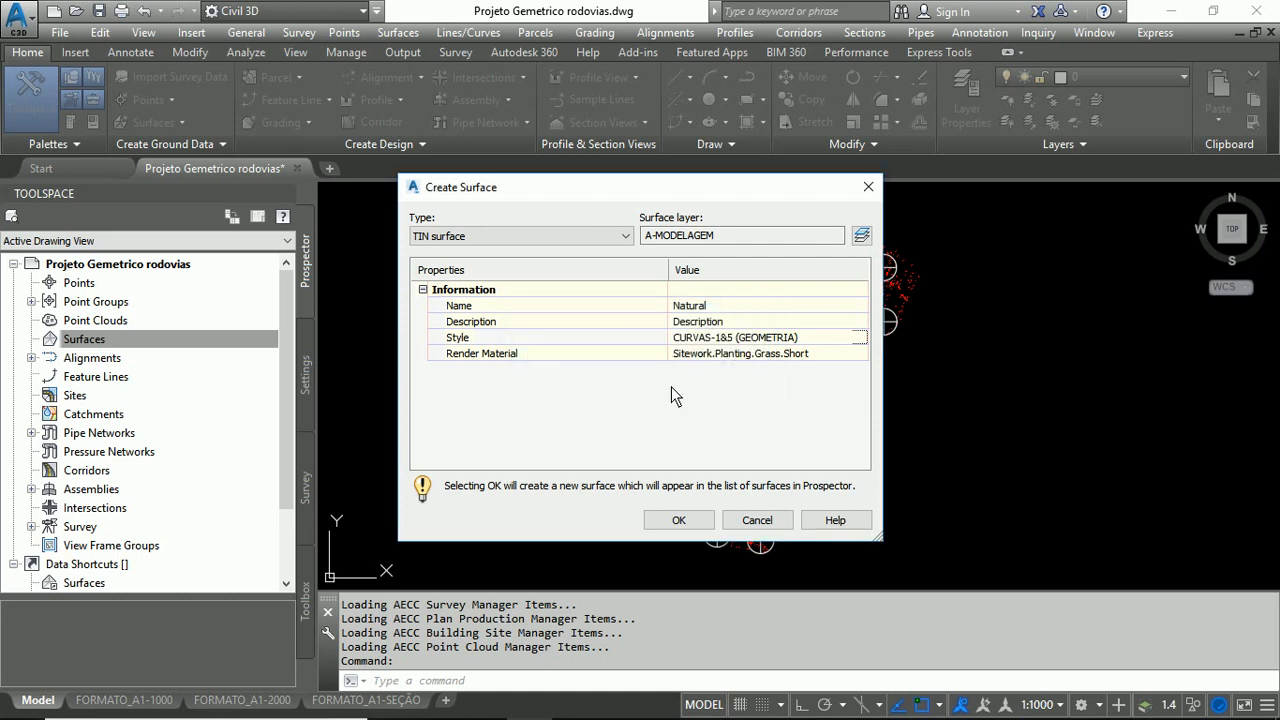
click(680, 521)
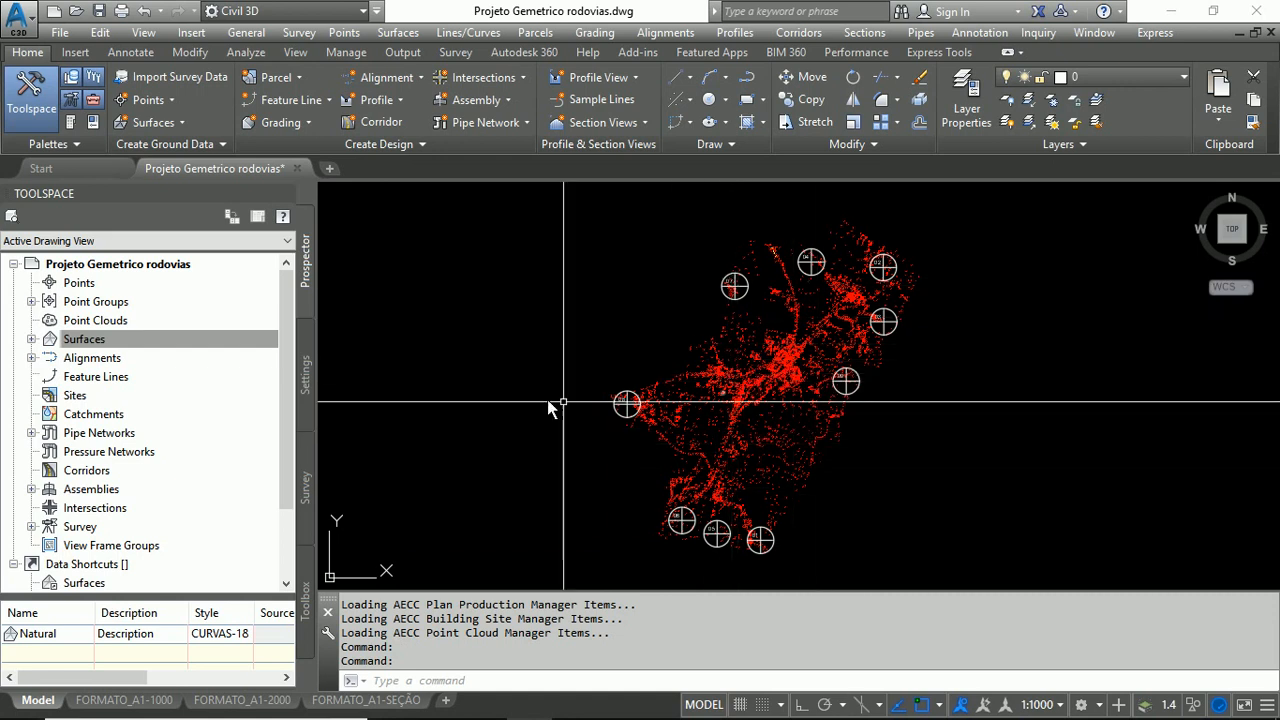
Step: Expand the Natural surface in the project tree down to the data types in its Definition
click(31, 339)
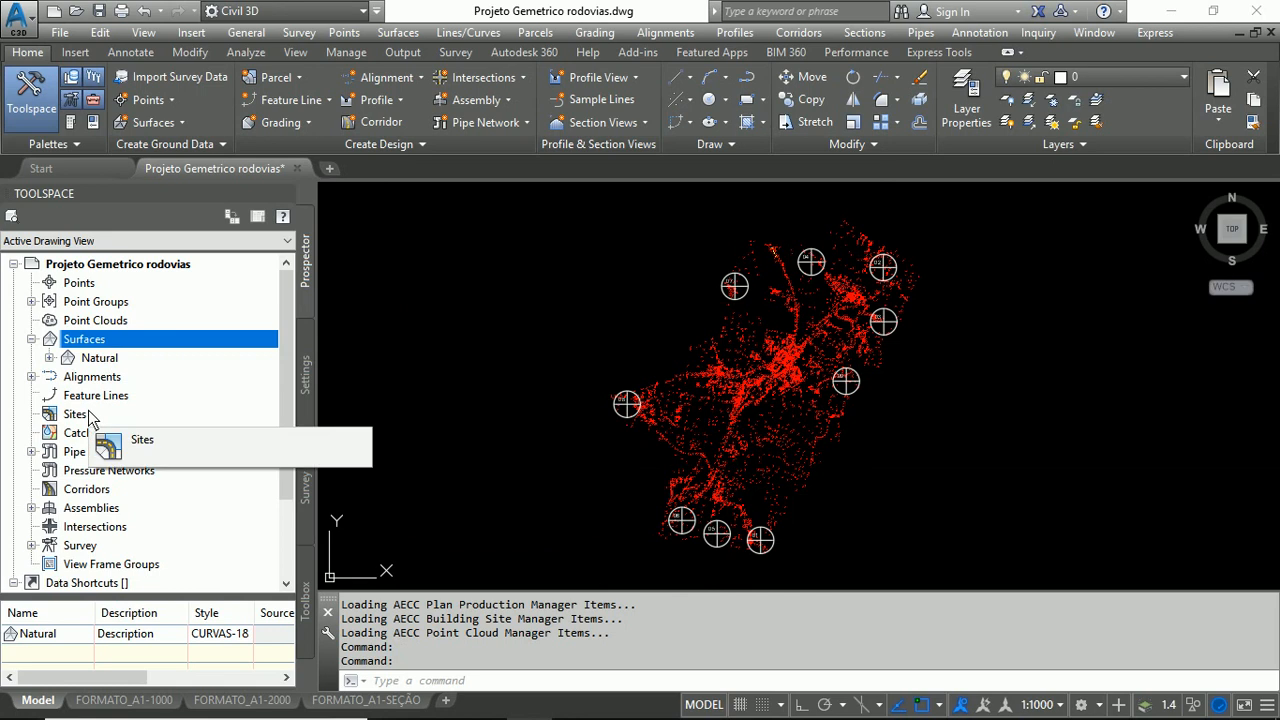
click(49, 357)
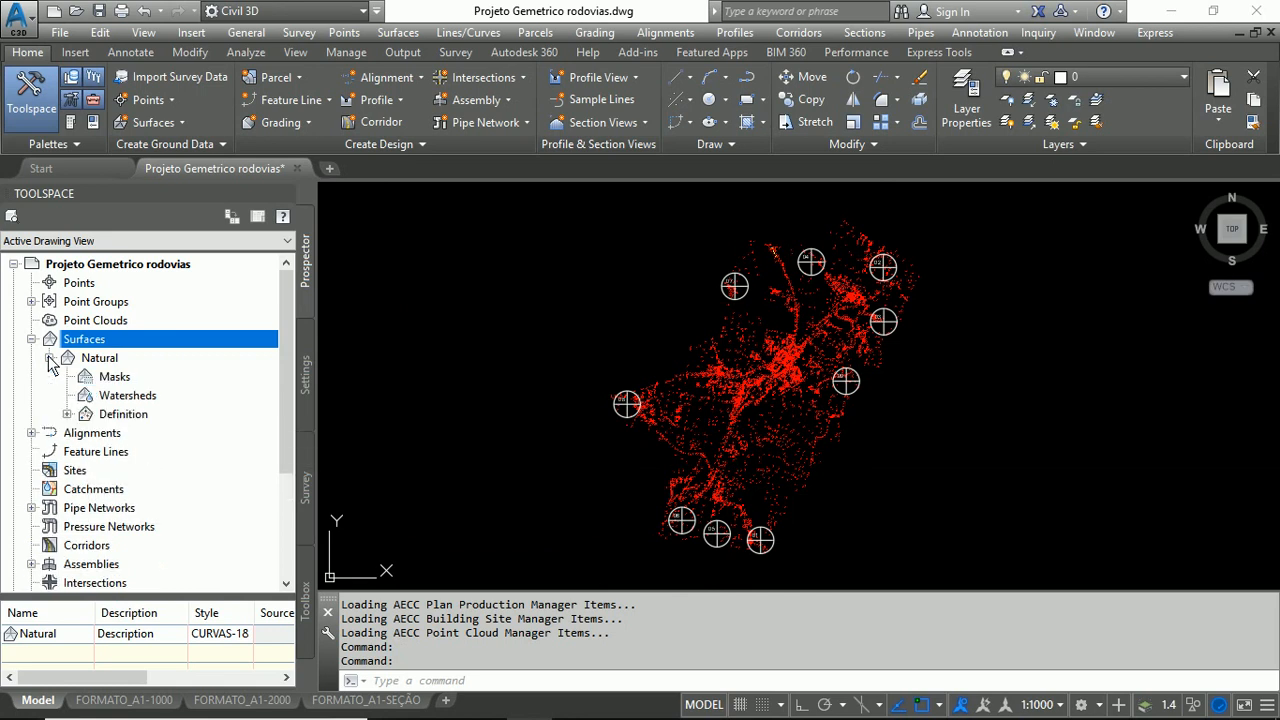
click(67, 414)
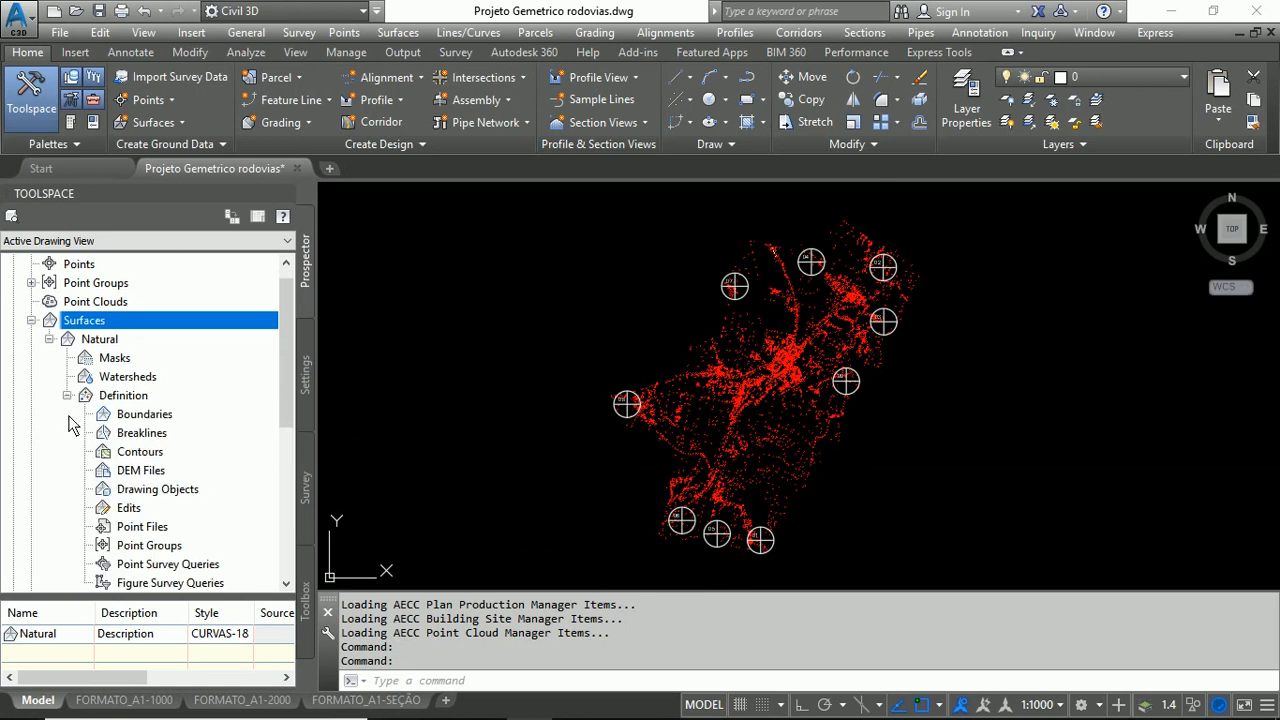
scroll(71, 424, down, 1)
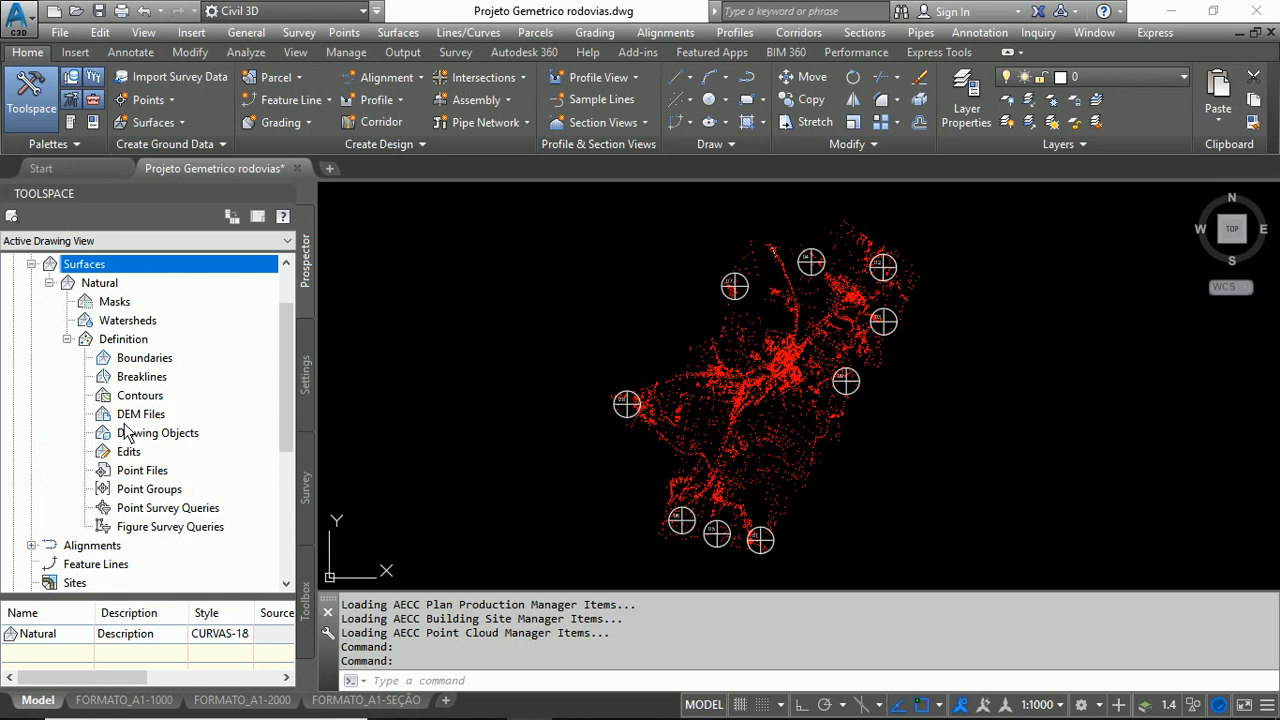
click(152, 510)
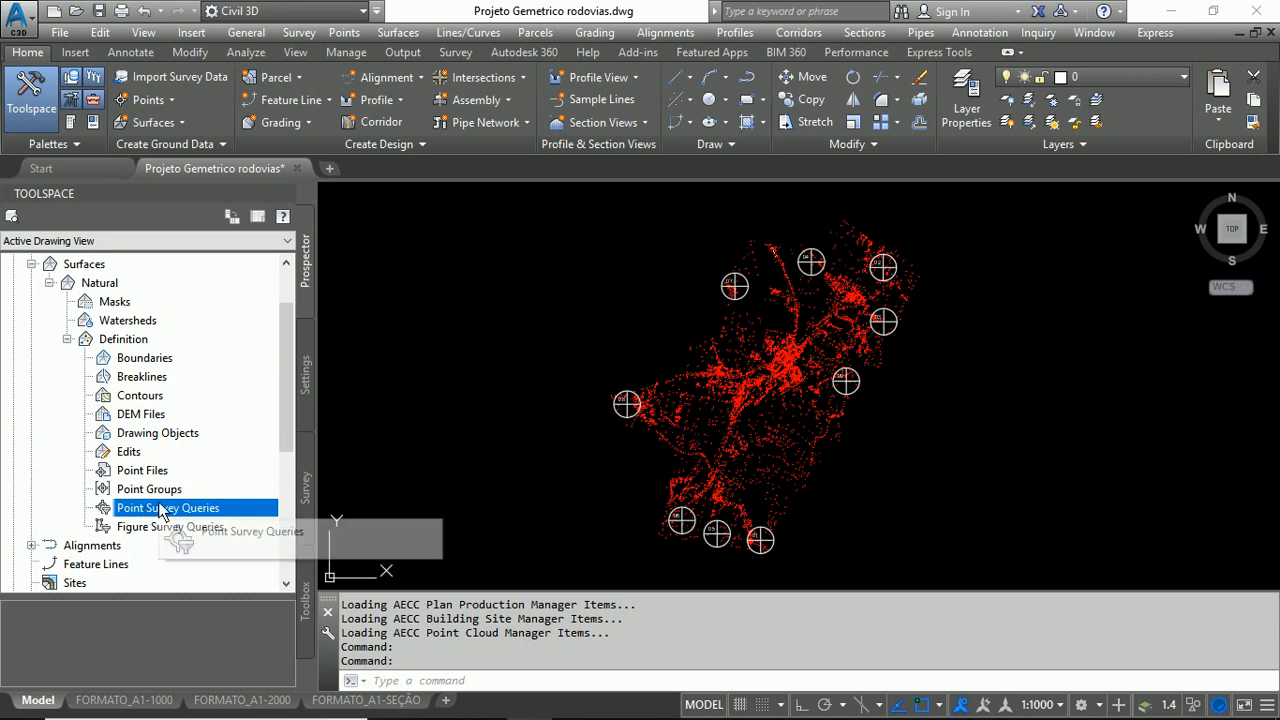
Step: Add drawing objects of type Points to the Natural surface's definition, selecting the whole survey point cloud with a window
click(140, 435)
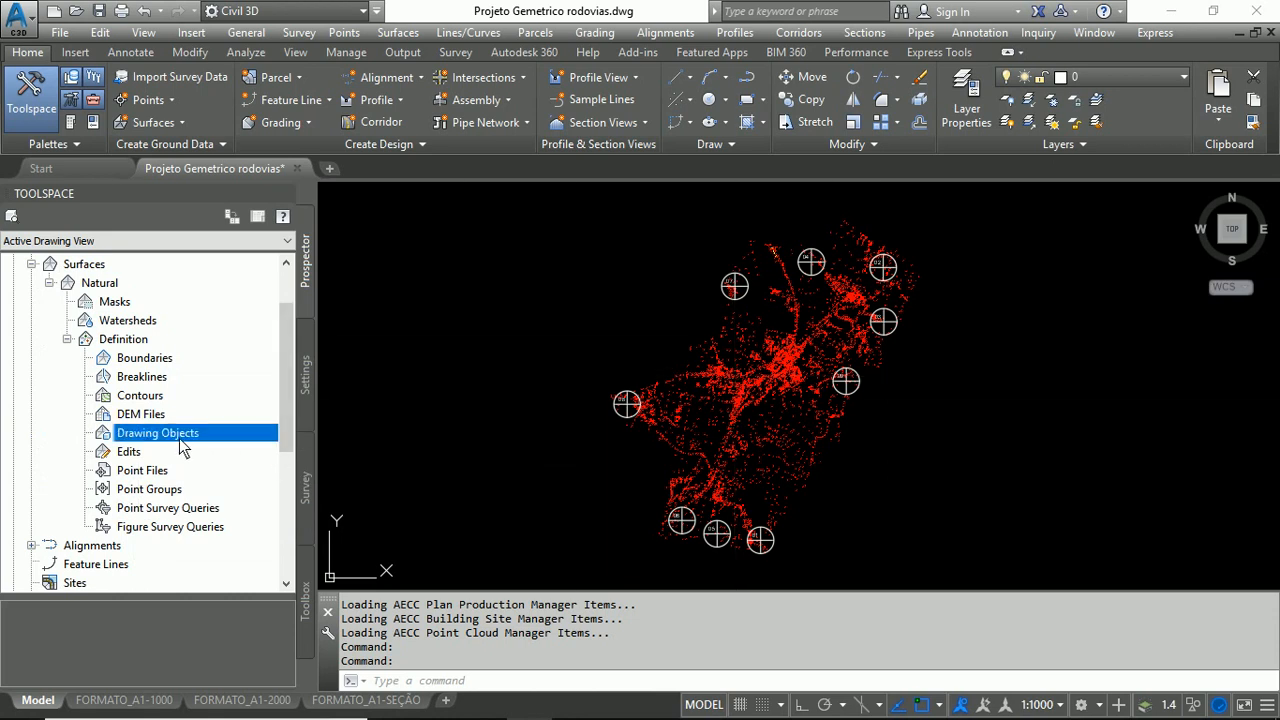
drag(148, 444, 158, 446)
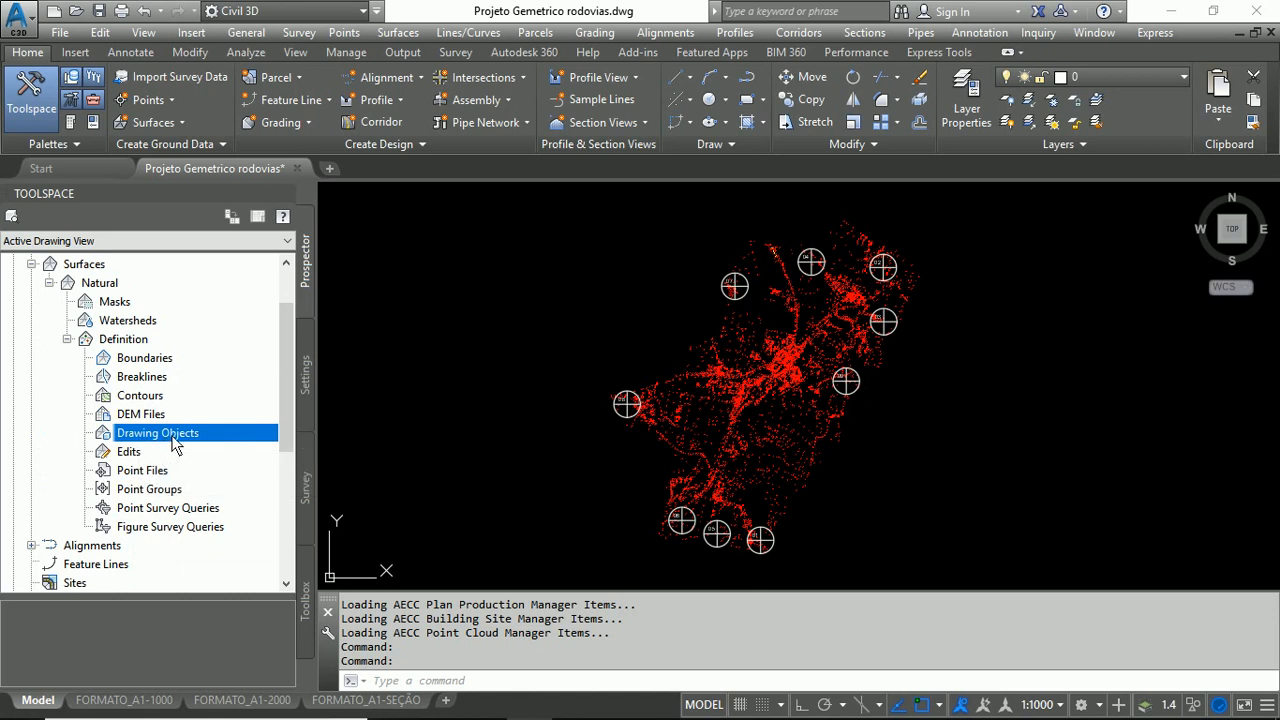
right_click(177, 442)
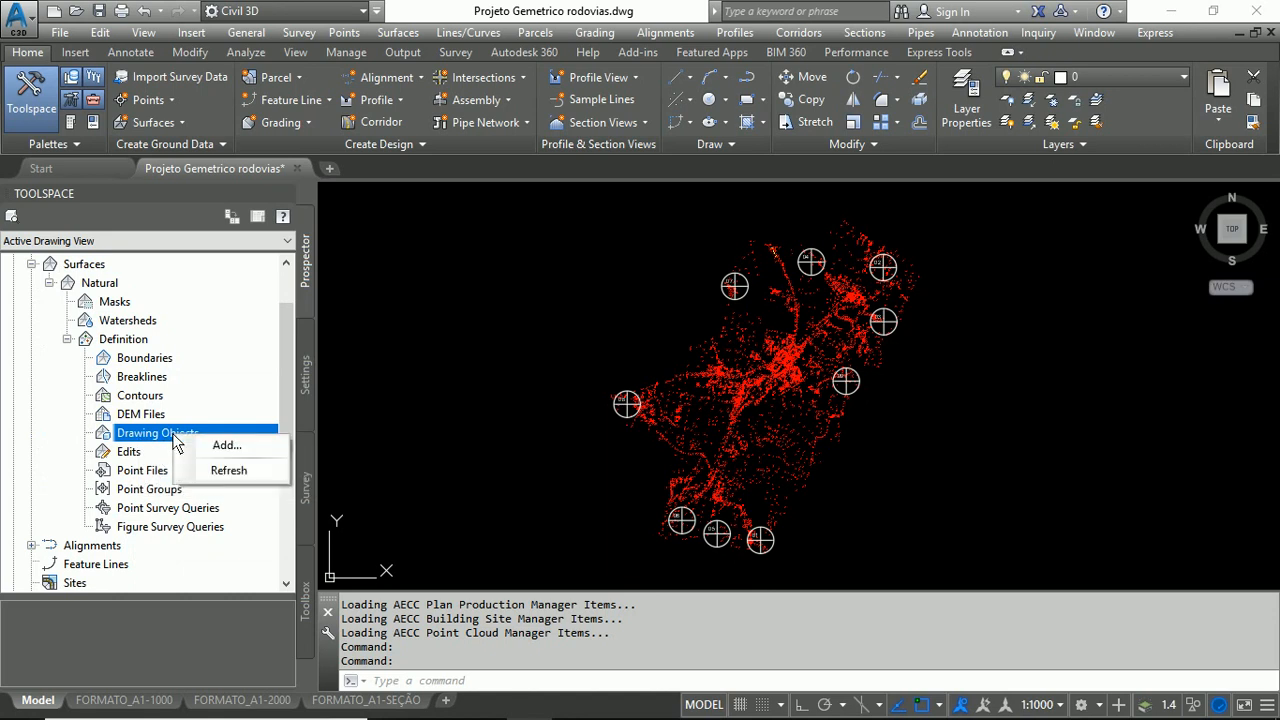
click(154, 435)
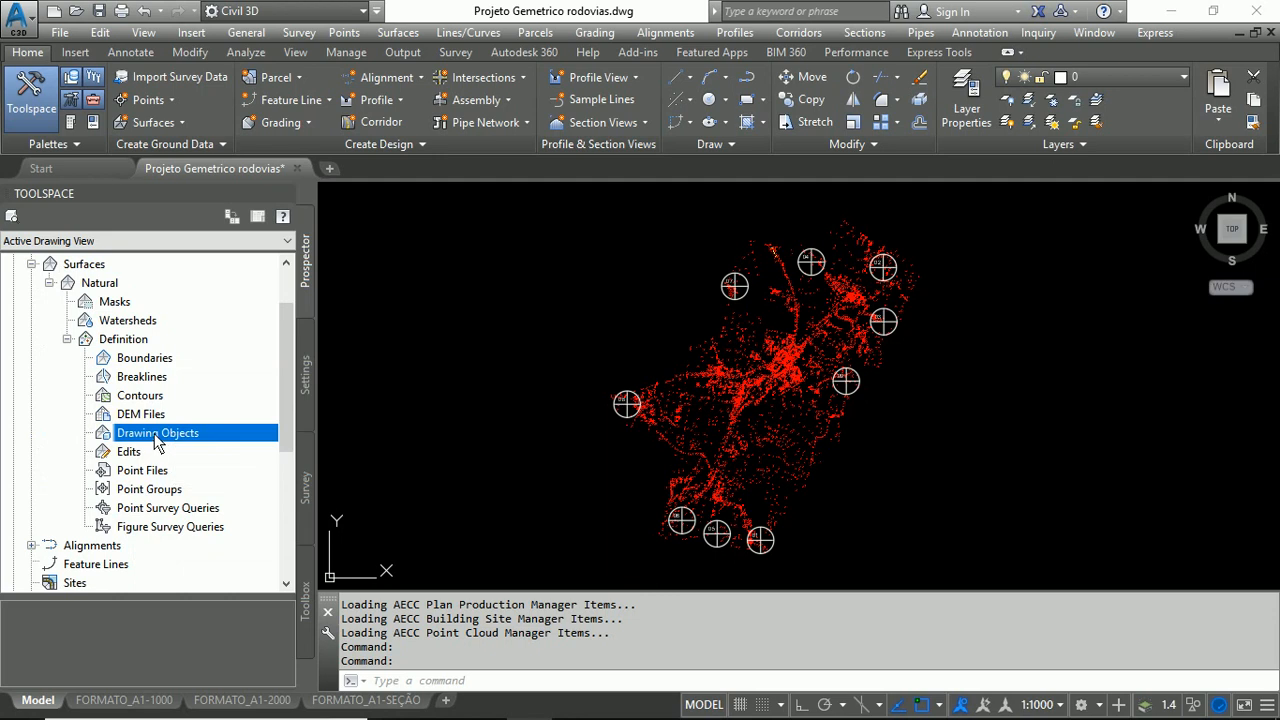
right_click(156, 443)
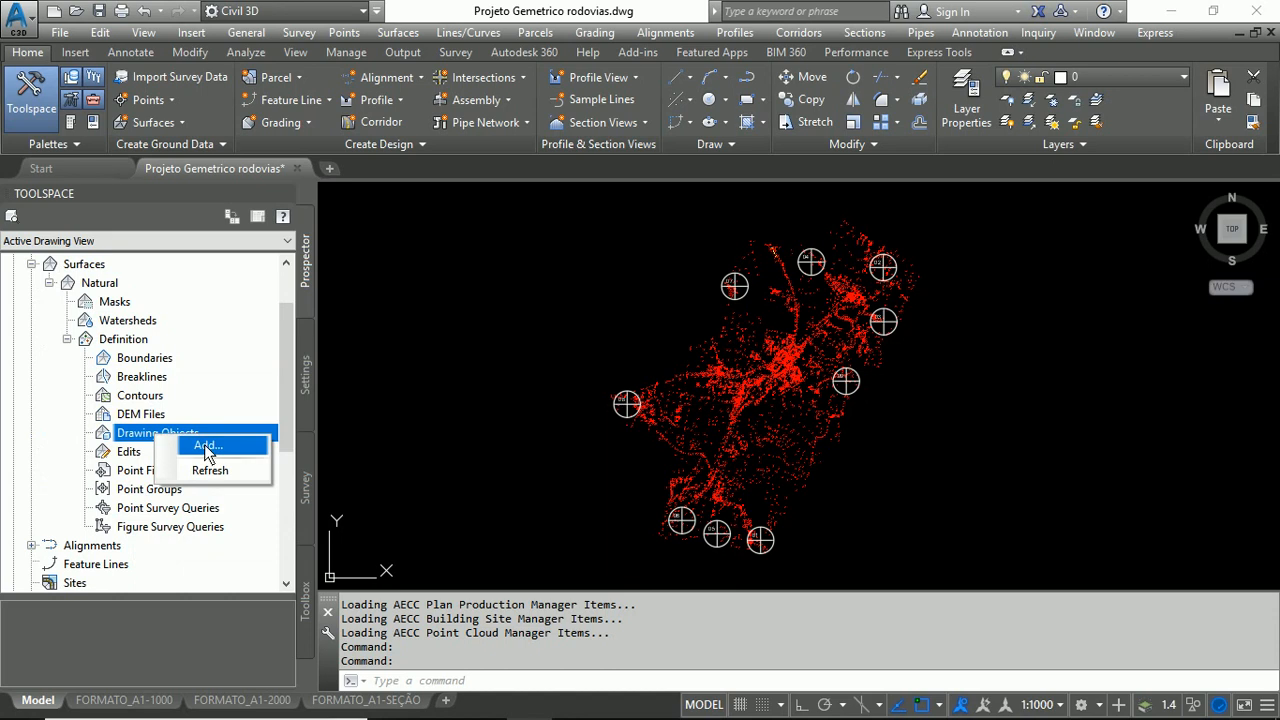
click(207, 446)
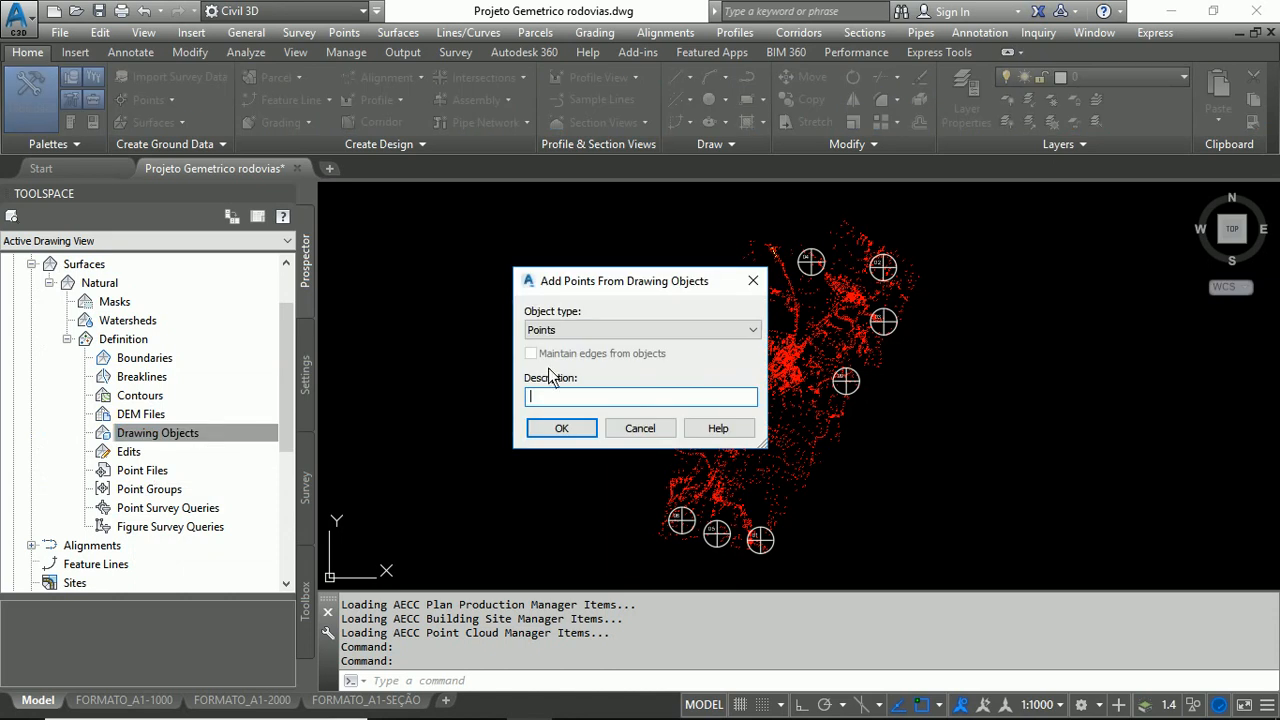
click(610, 328)
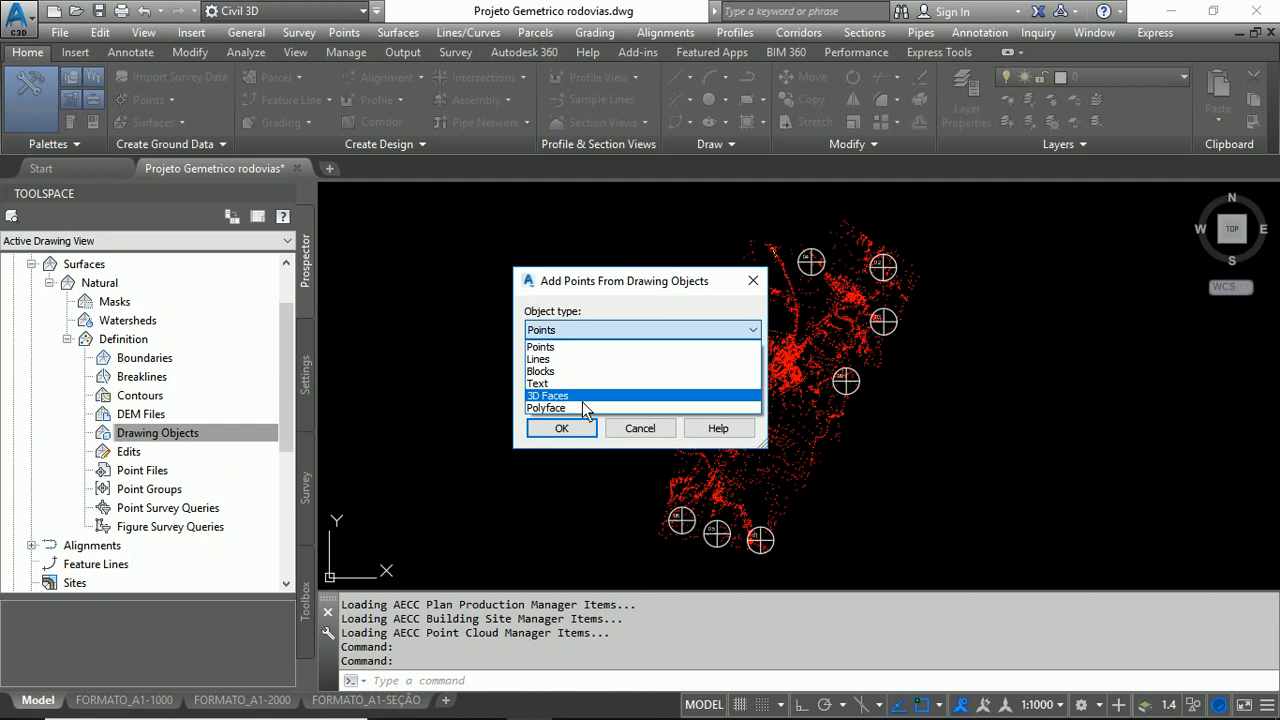
click(605, 346)
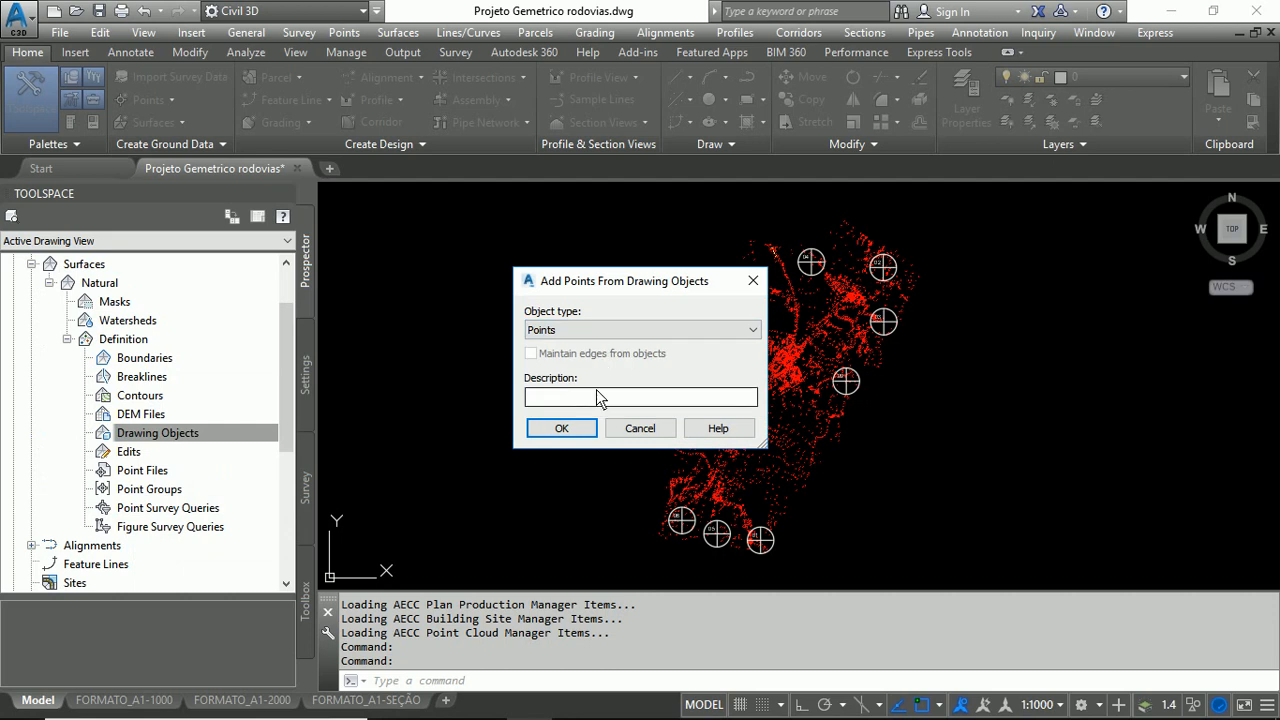
click(560, 428)
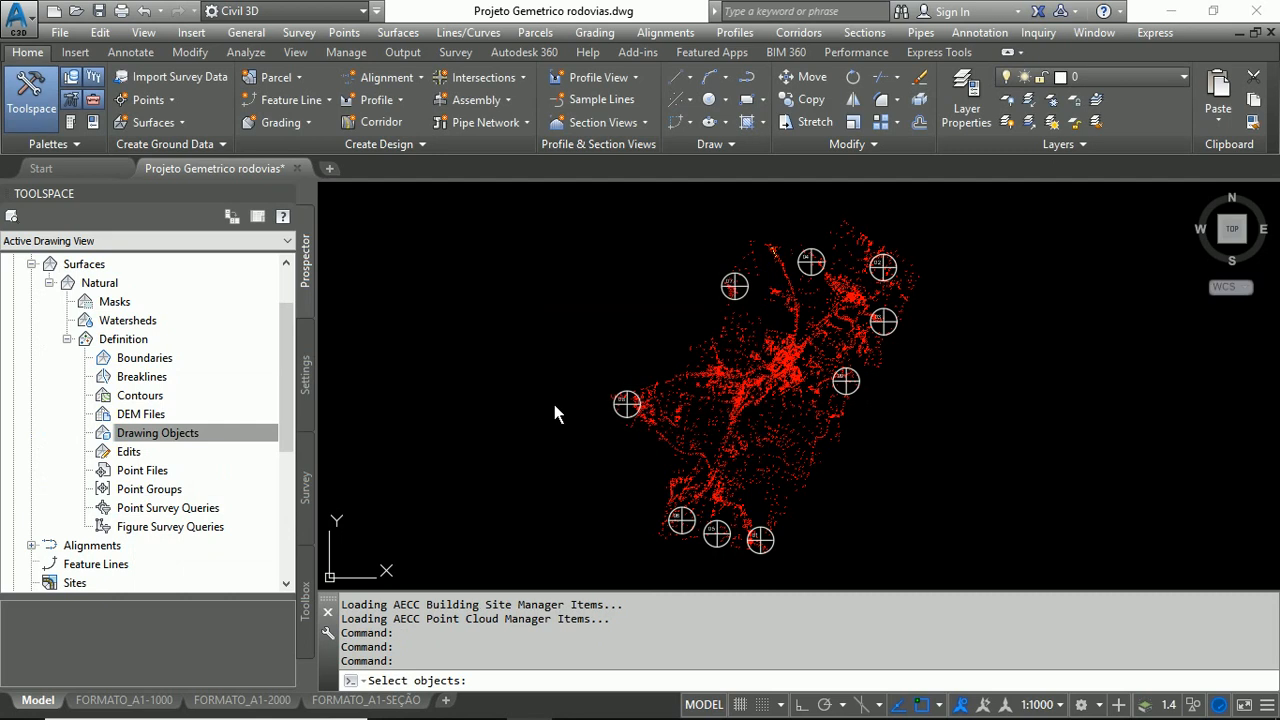
click(571, 205)
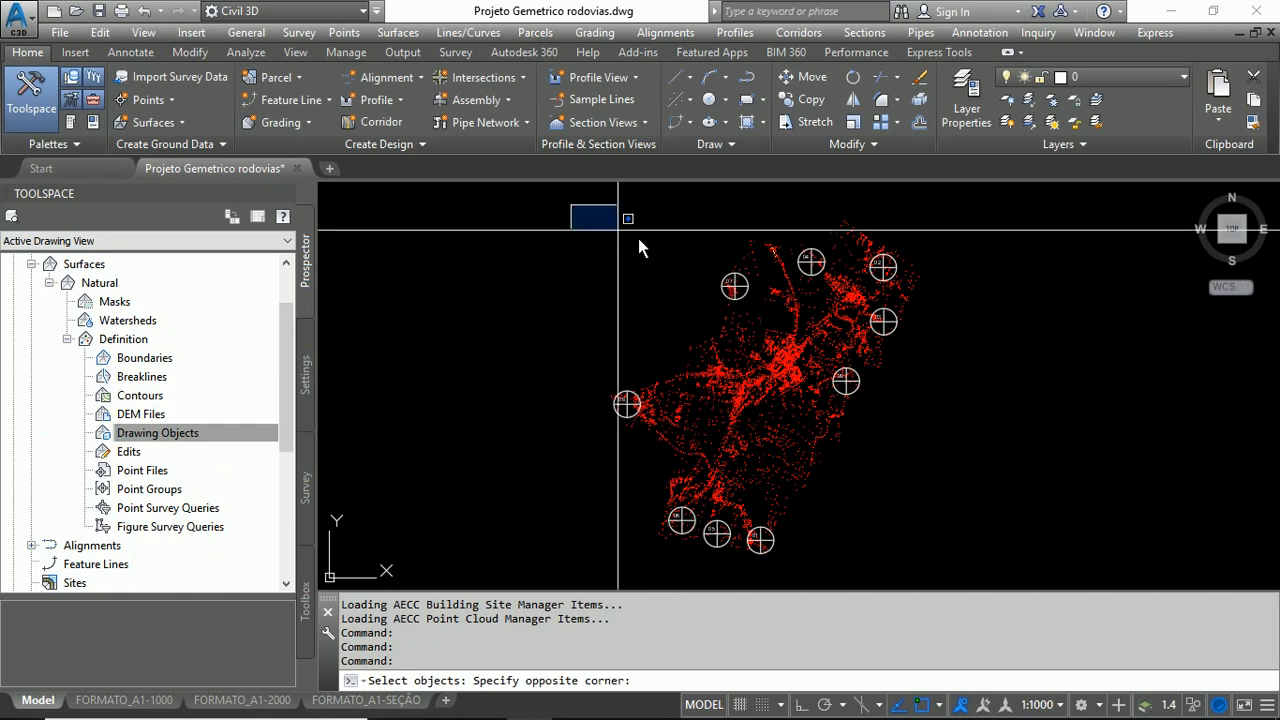
click(982, 567)
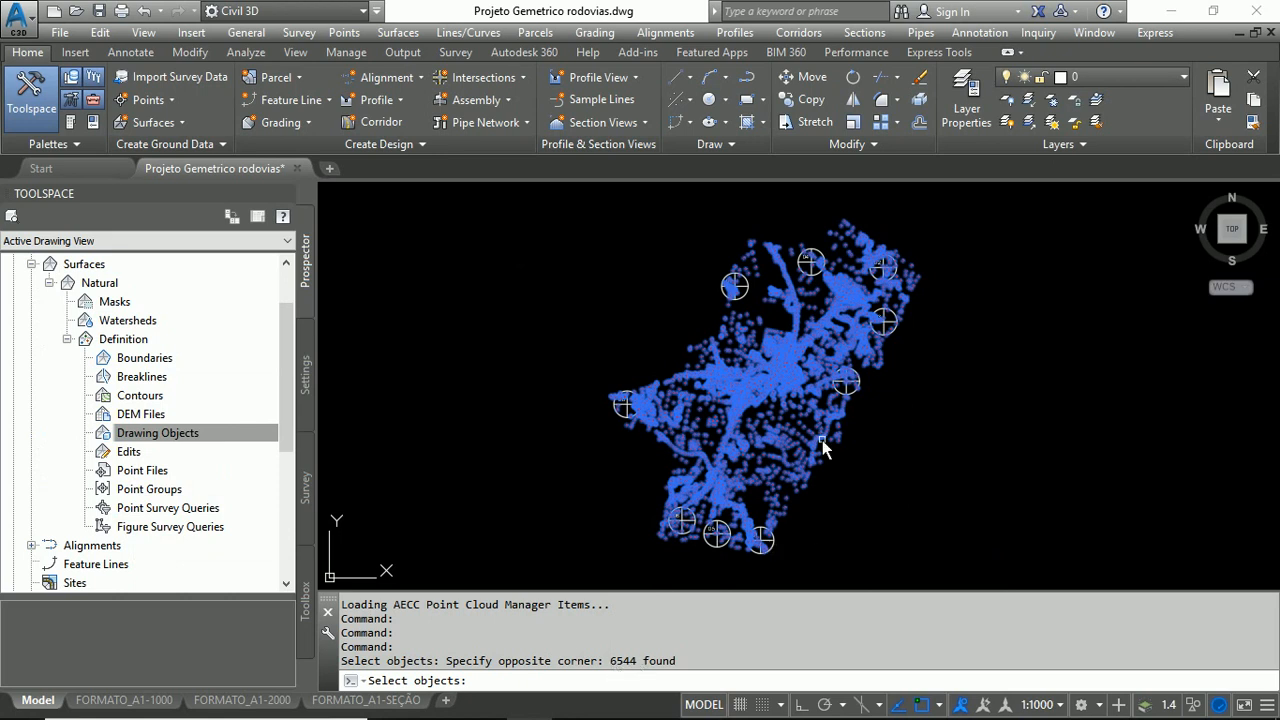
key(Return)
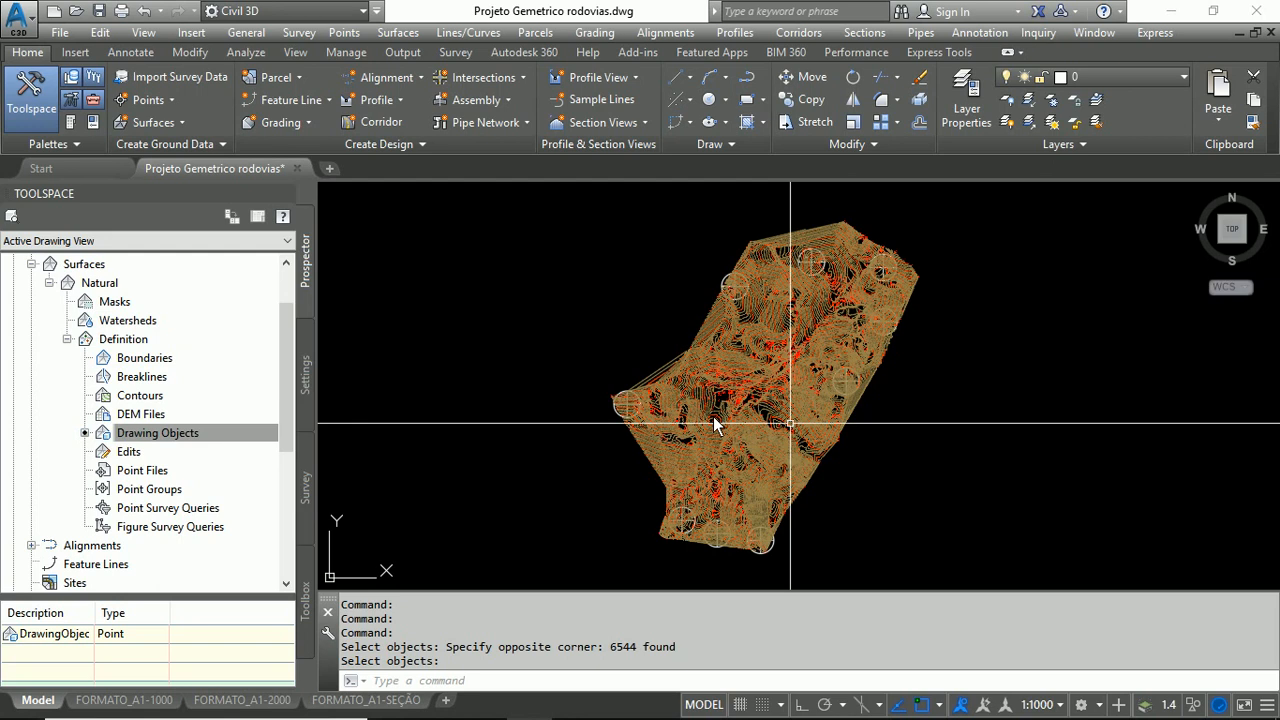
Step: Examine the generated contours along the surface's outer edges, close up around the circles 08 and 09
scroll(726, 458, up, 5)
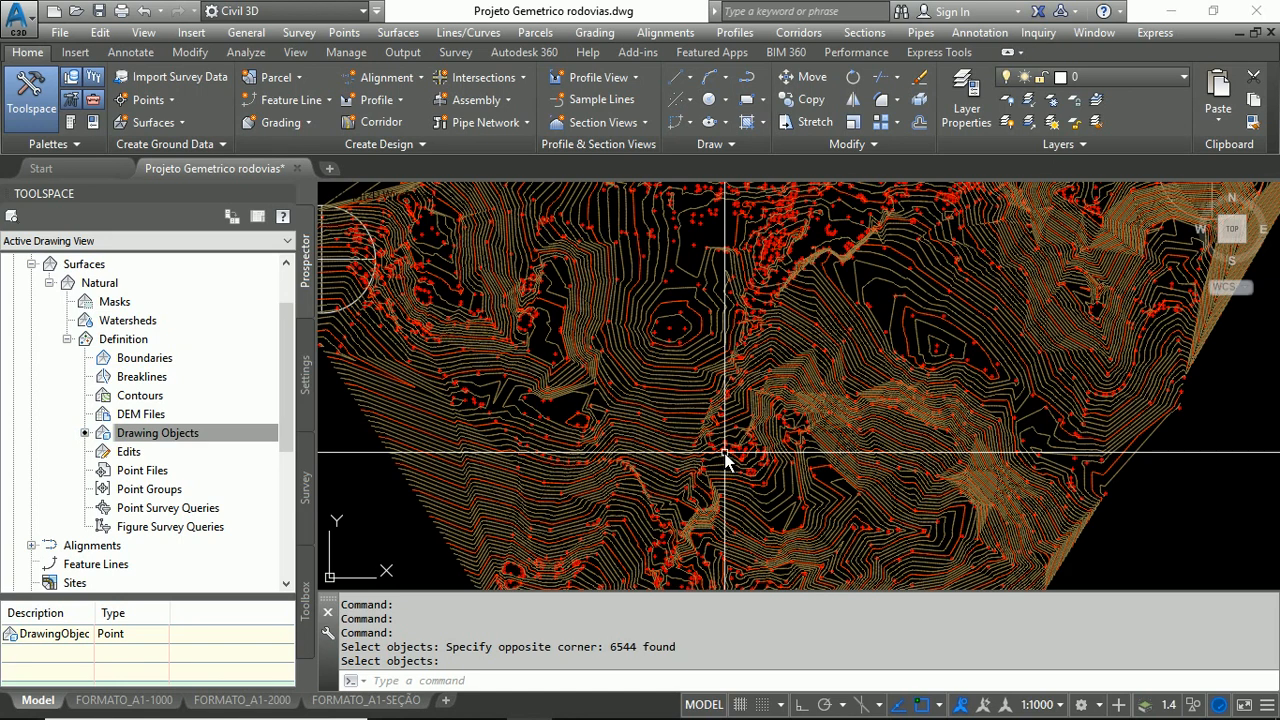
middle_drag(708, 312, 834, 522)
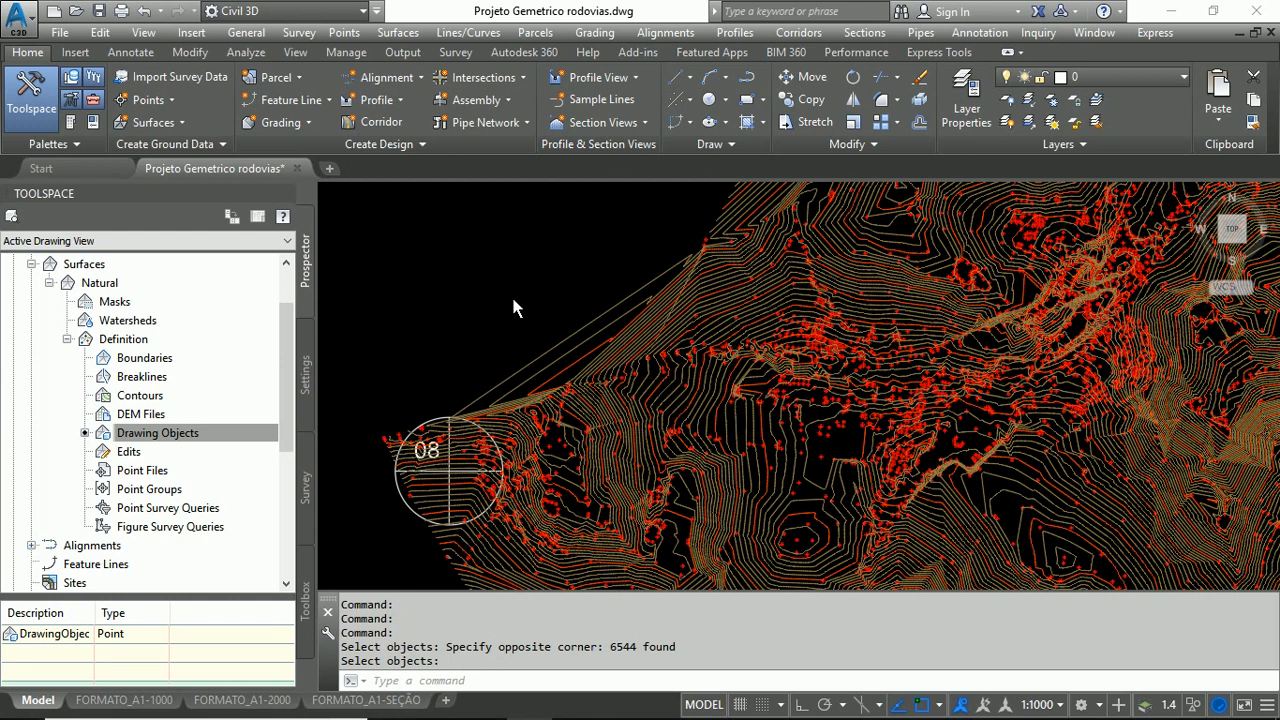
scroll(513, 298, down, 2)
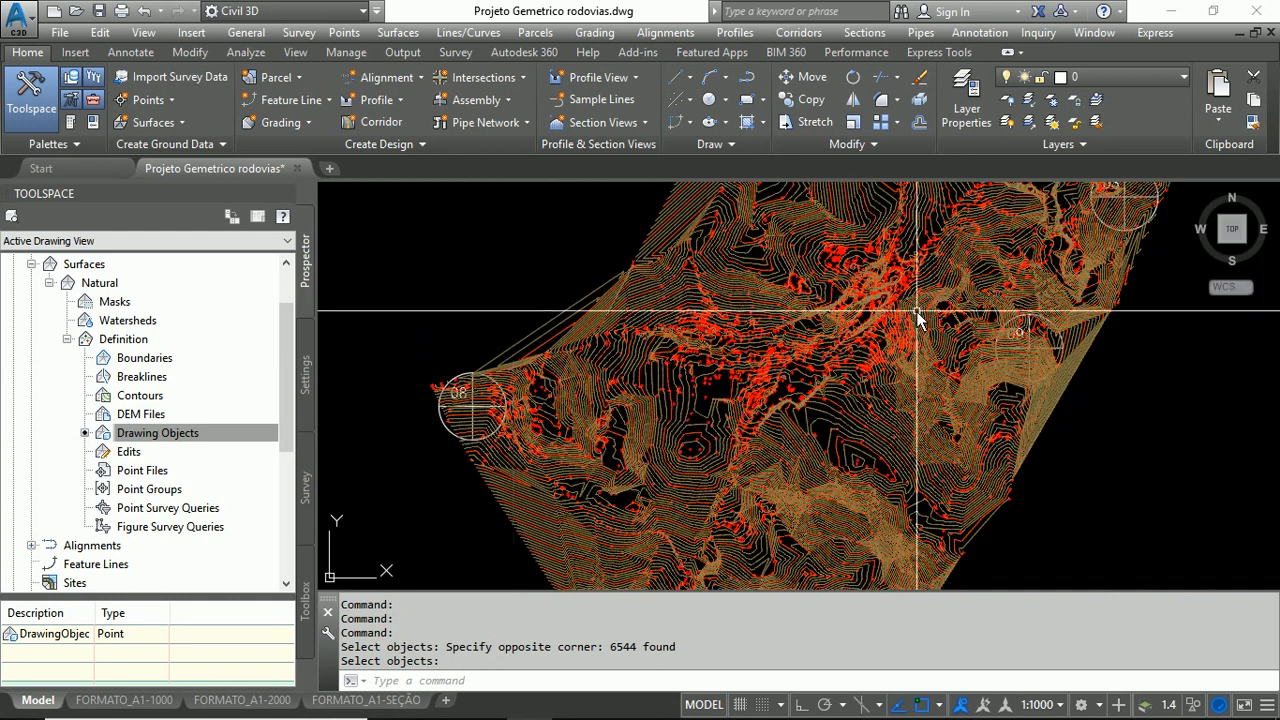
middle_drag(915, 330, 910, 480)
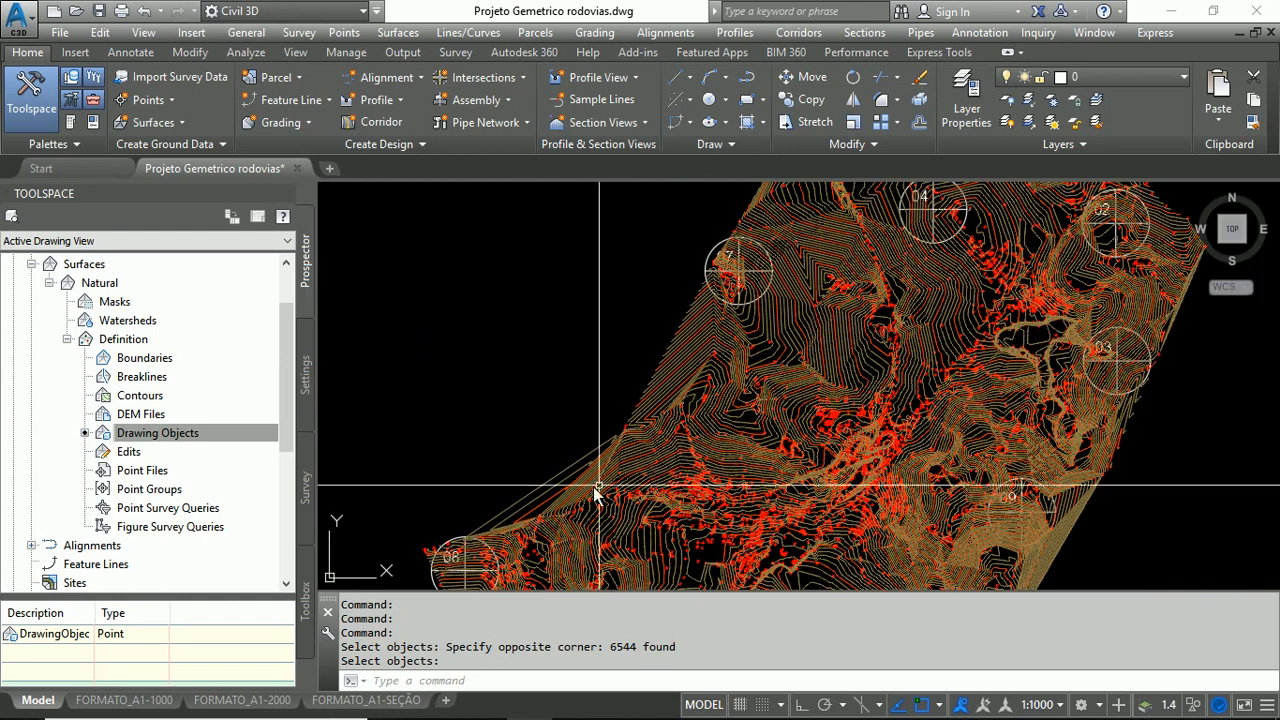
scroll(580, 490, up, 4)
scroll(580, 480, down, 4)
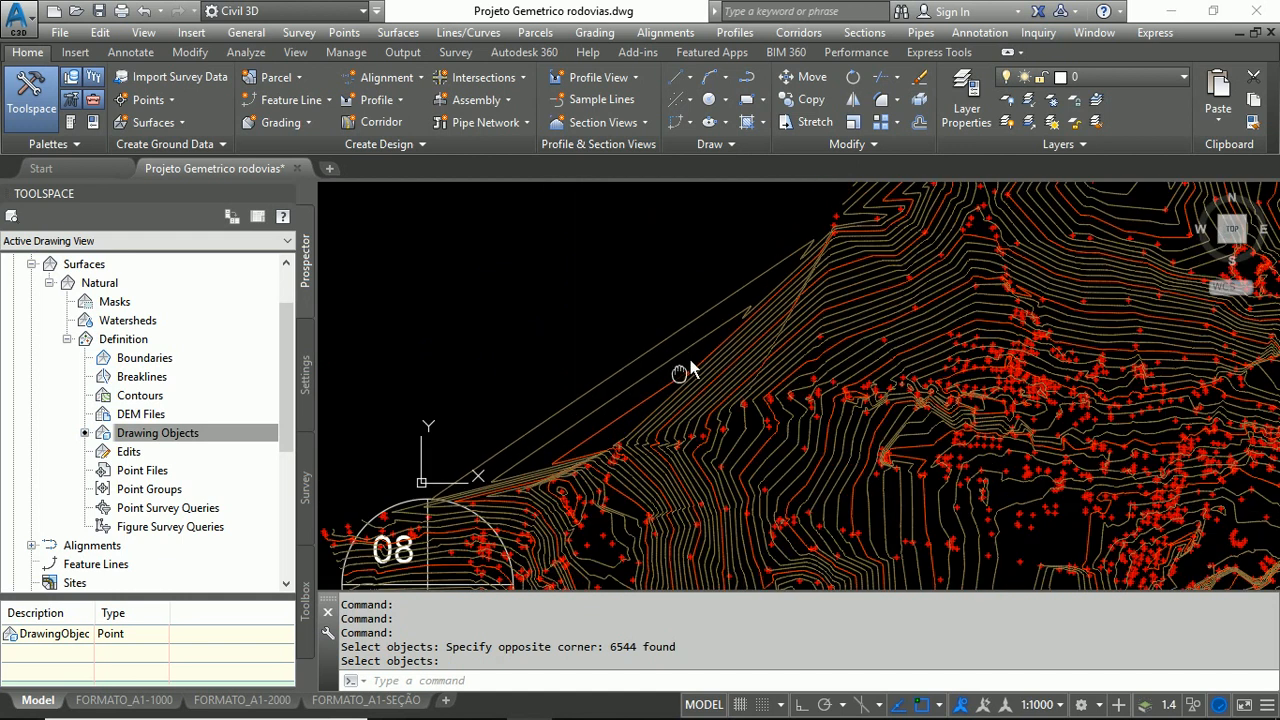
scroll(724, 302, up, 4)
middle_drag(503, 552, 481, 556)
scroll(549, 424, down, 4)
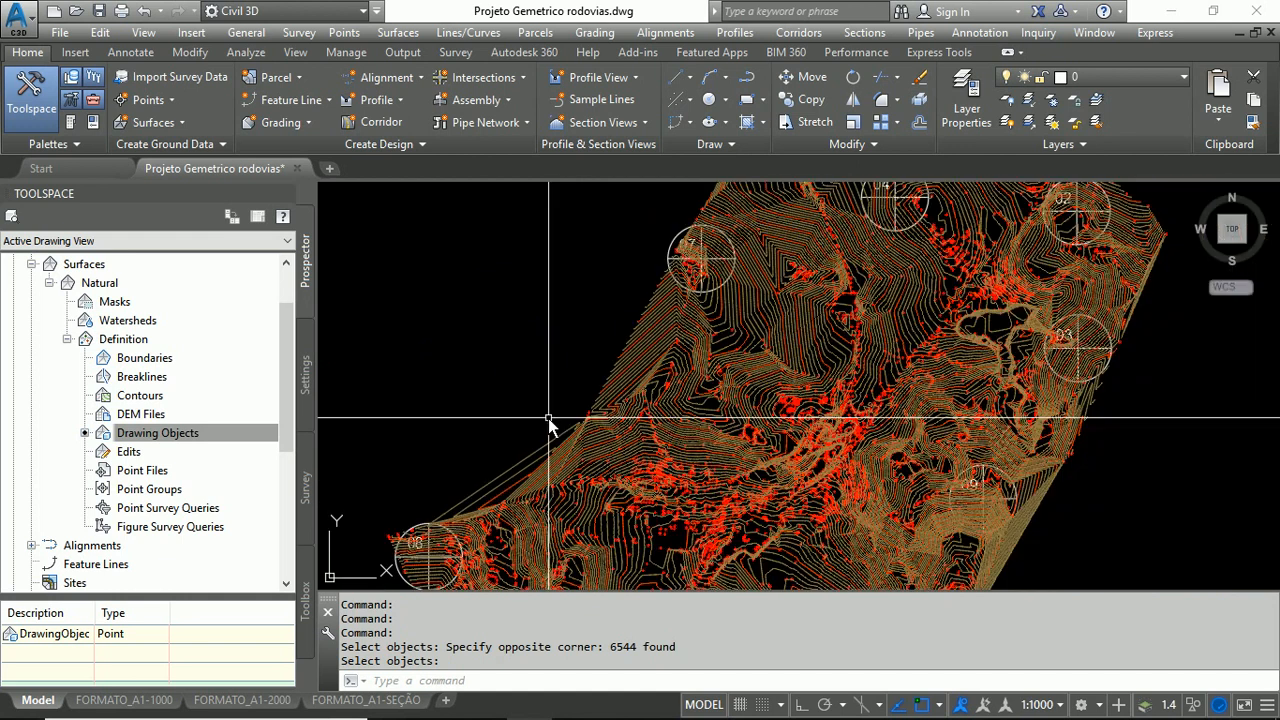
mouse_move(935, 512)
middle_down()
mouse_move(913, 471)
mouse_move(766, 343)
mouse_move(771, 291)
mouse_move(750, 335)
middle_up()
scroll(750, 335, up, 5)
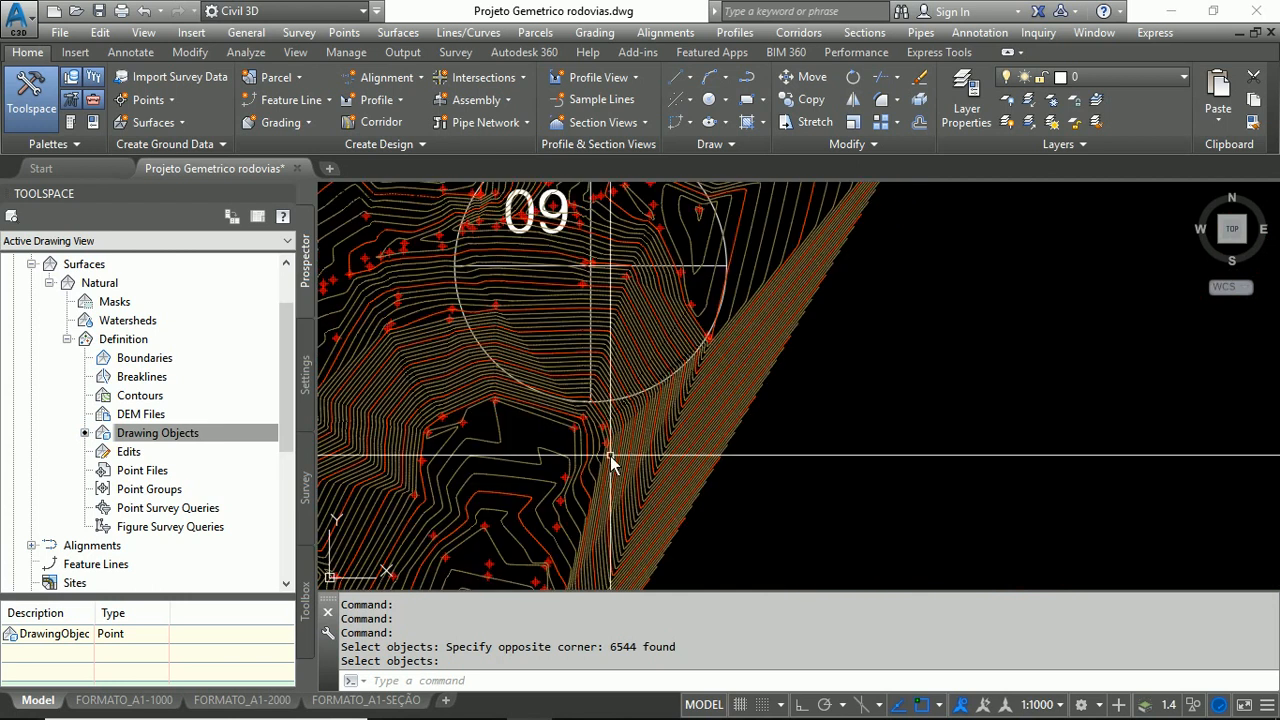
scroll(610, 456, up, 2)
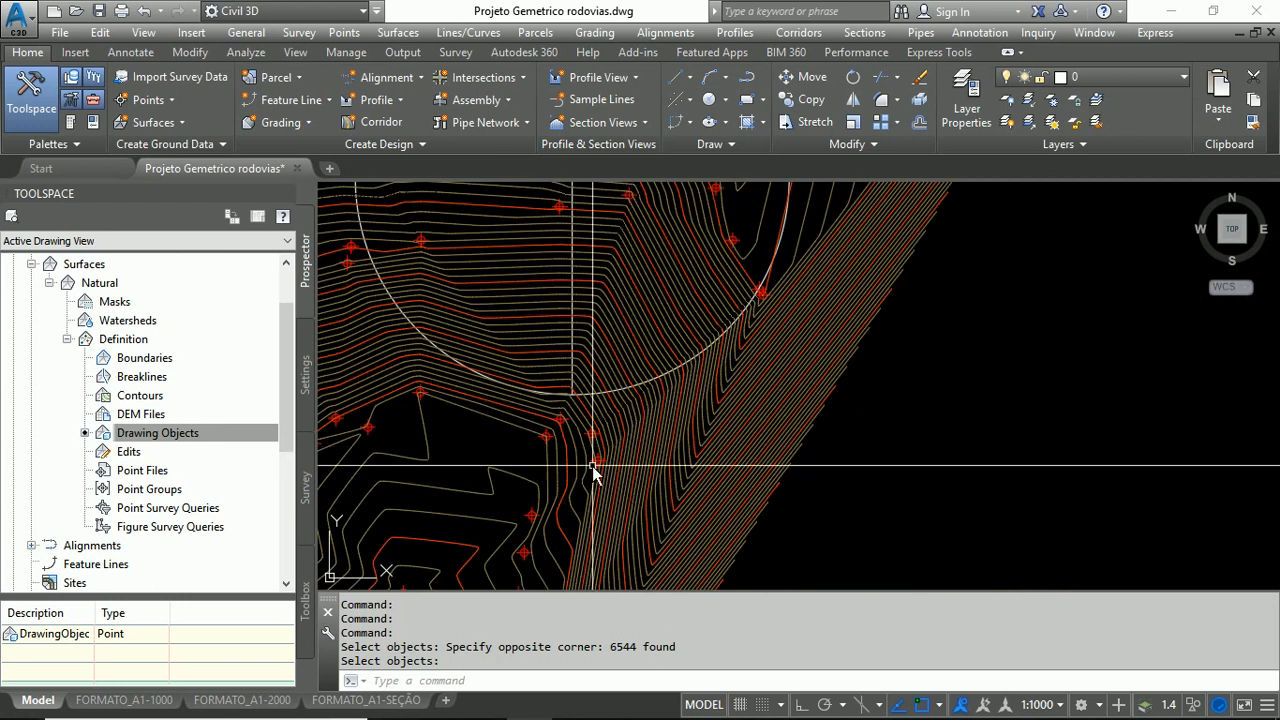
scroll(760, 310, up, 2)
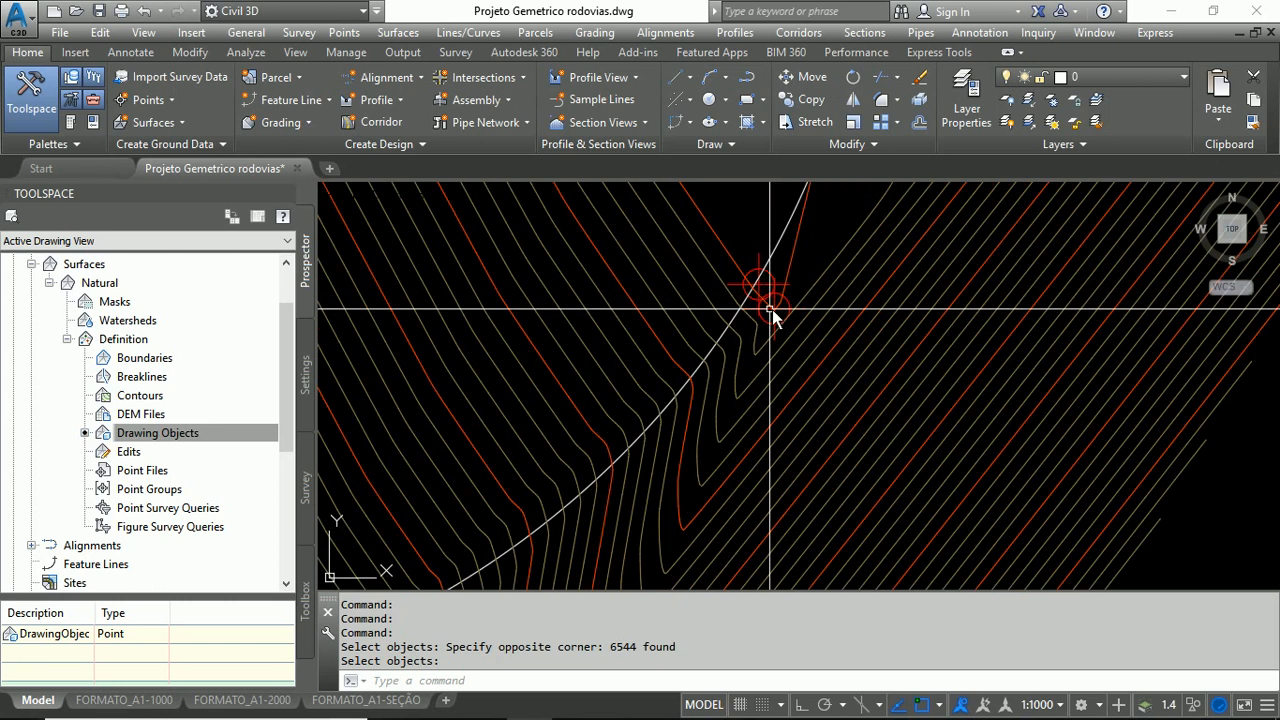
Step: Inspect how the closely packed contours run between the survey points and the surface's eastern border, beside and south of circle 09
scroll(806, 275, up, 1)
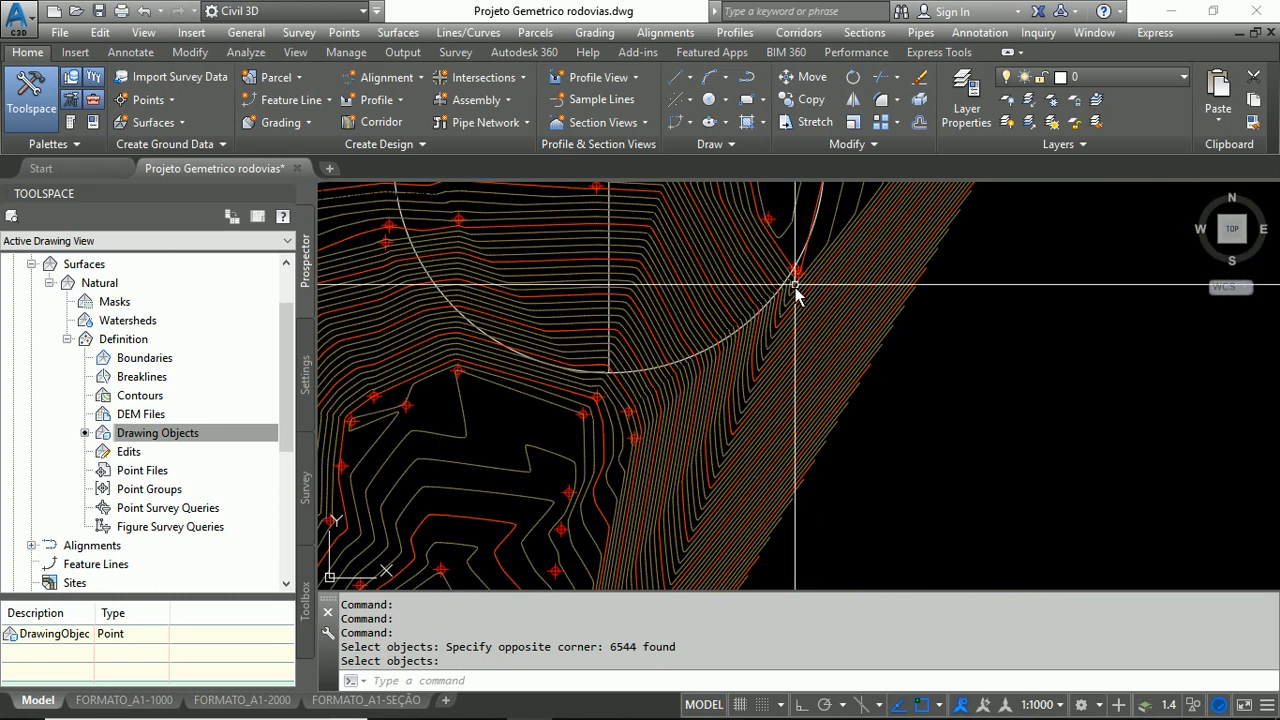
middle_drag(706, 420, 816, 256)
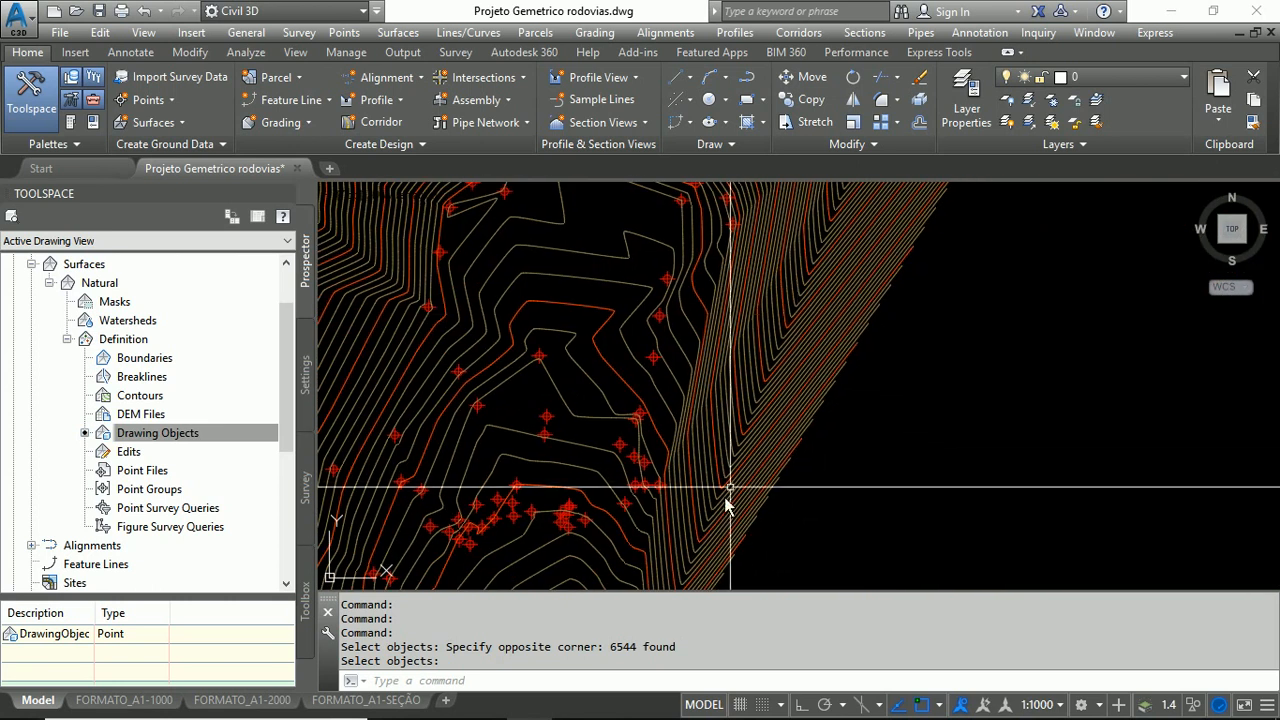
middle_drag(695, 493, 793, 291)
scroll(715, 547, down, 3)
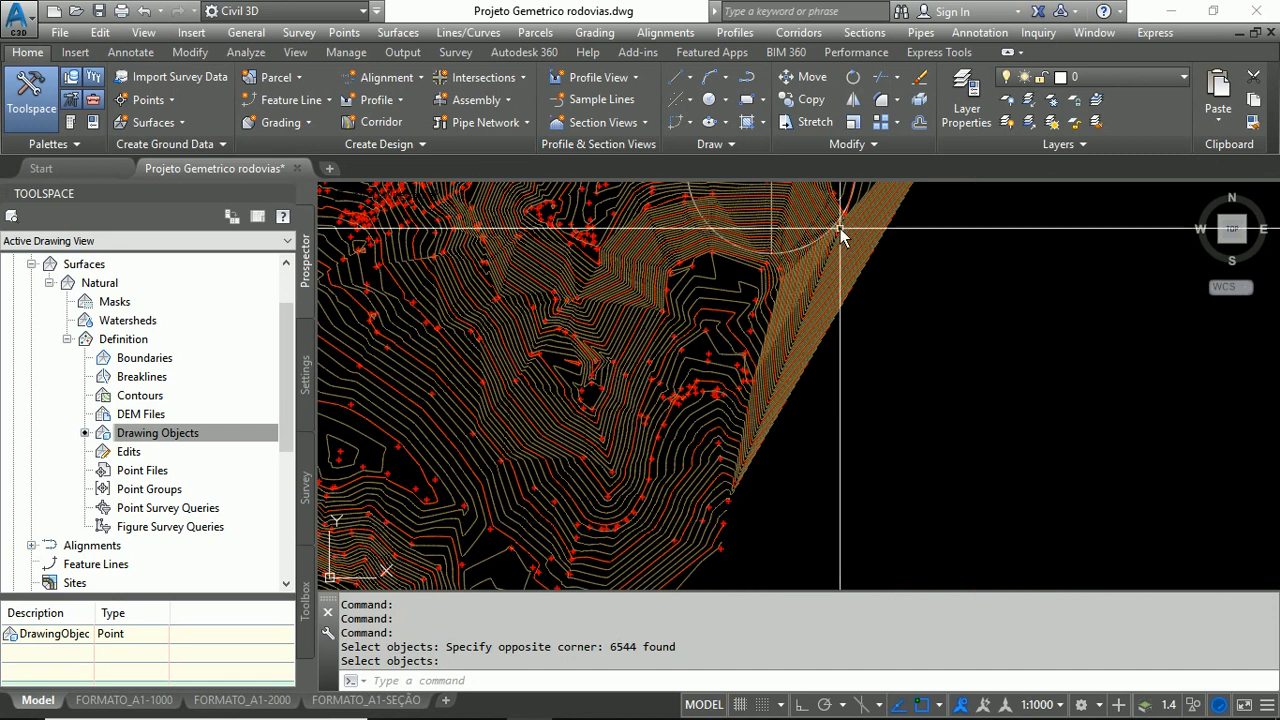
scroll(840, 233, up, 3)
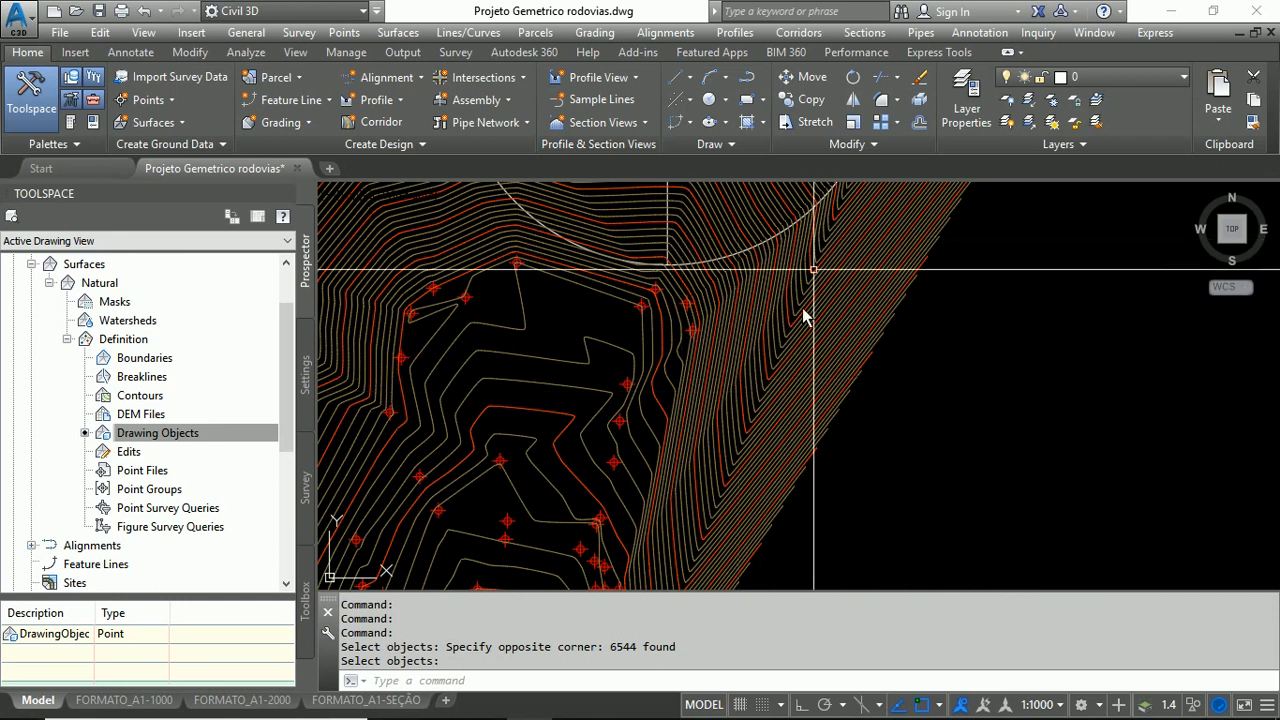
scroll(806, 314, down, 2)
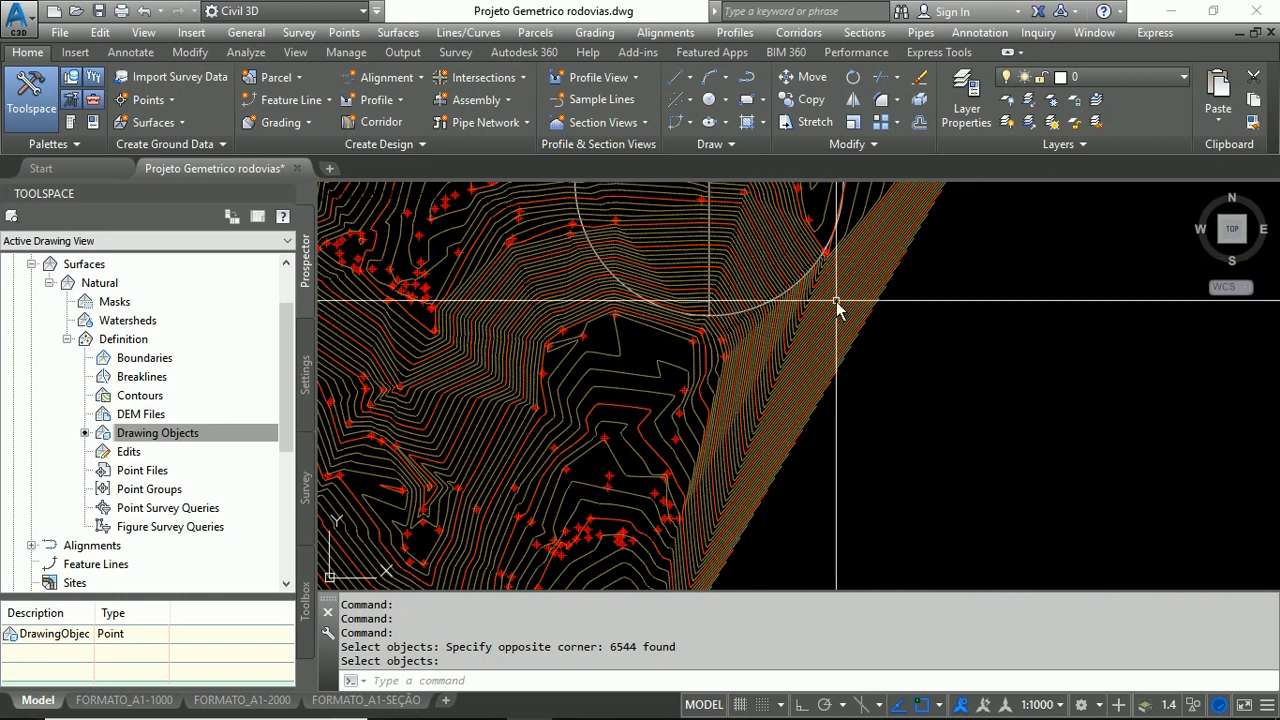
scroll(836, 306, down, 5)
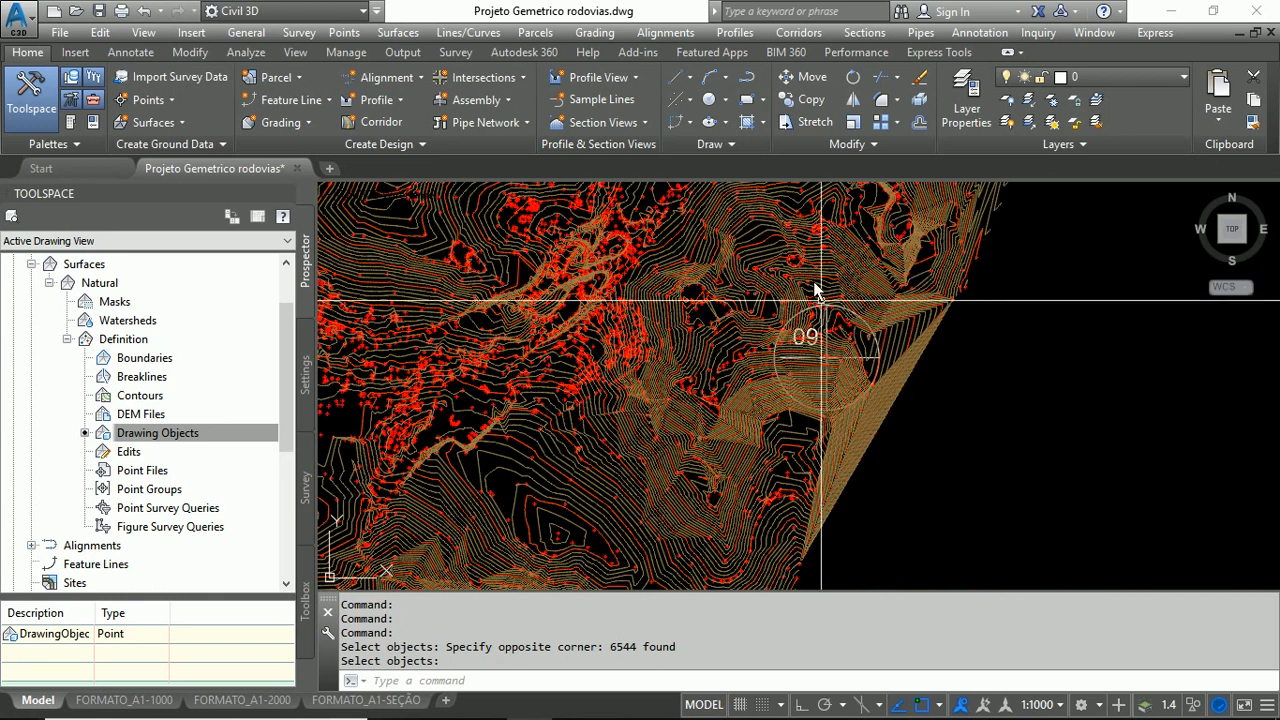
scroll(708, 454, up, 5)
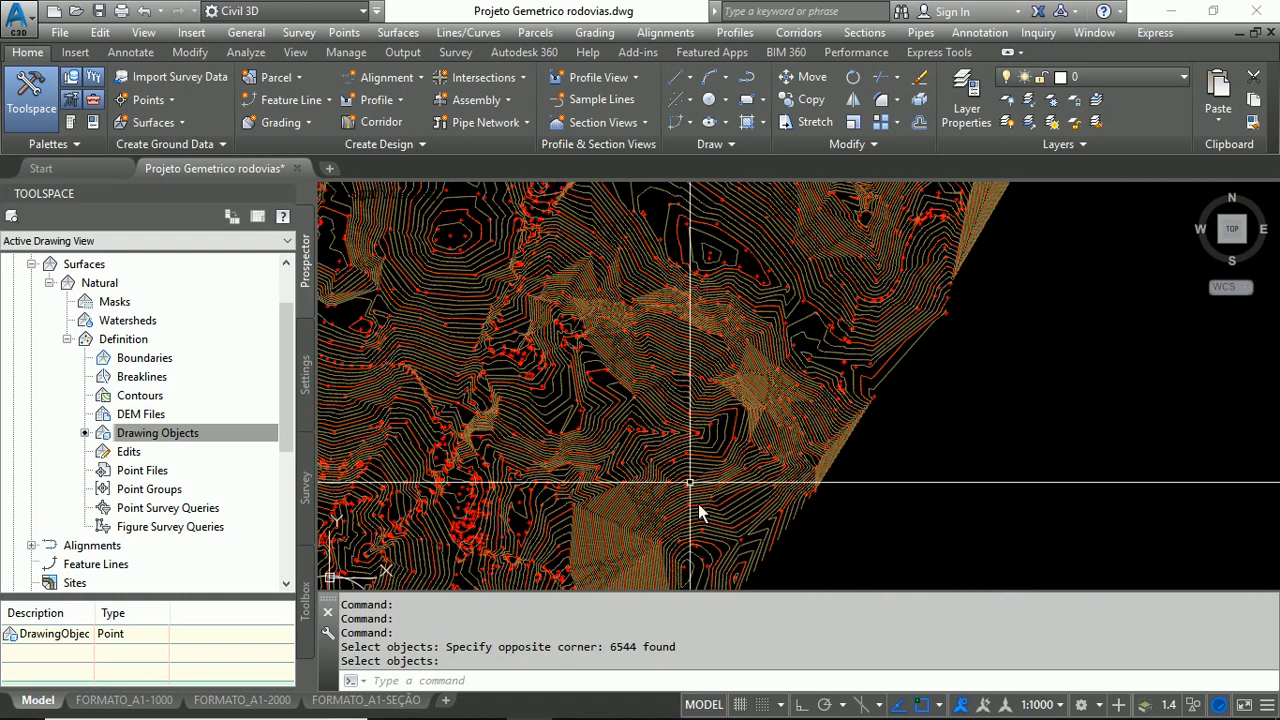
scroll(738, 529, down, 5)
scroll(894, 271, up, 3)
scroll(829, 443, up, 5)
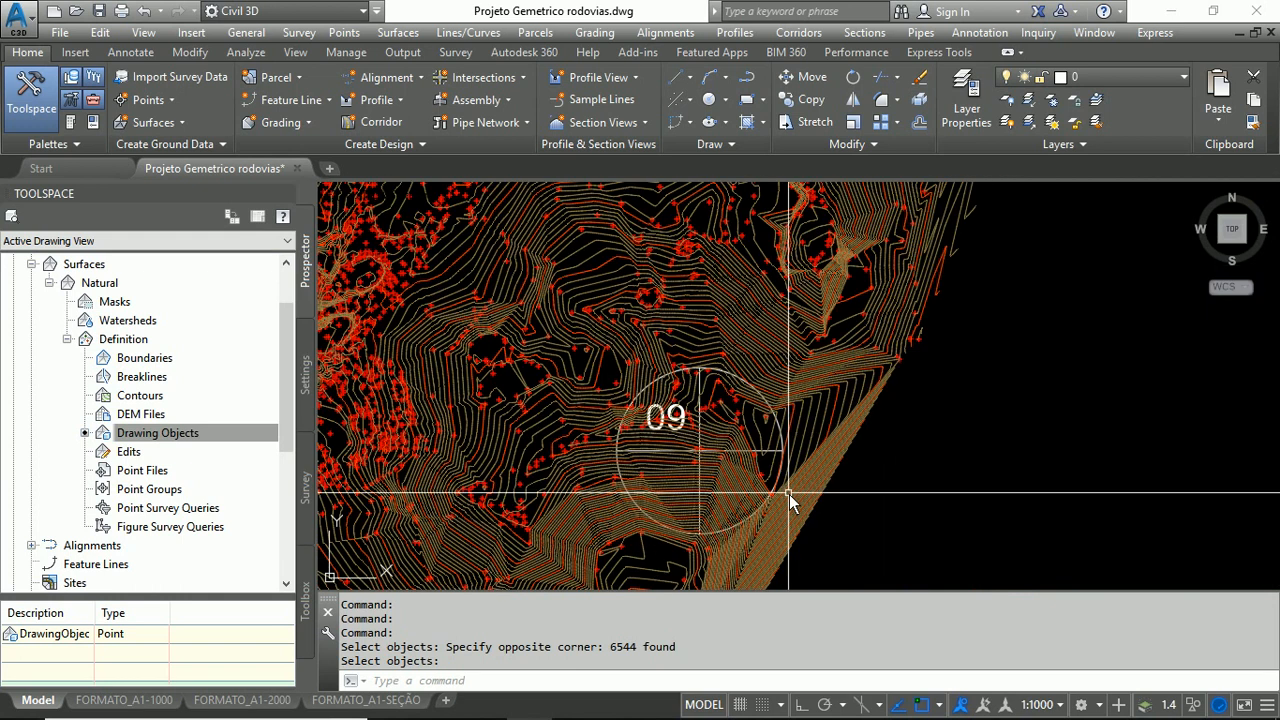
middle_drag(786, 500, 812, 290)
scroll(772, 371, up, 4)
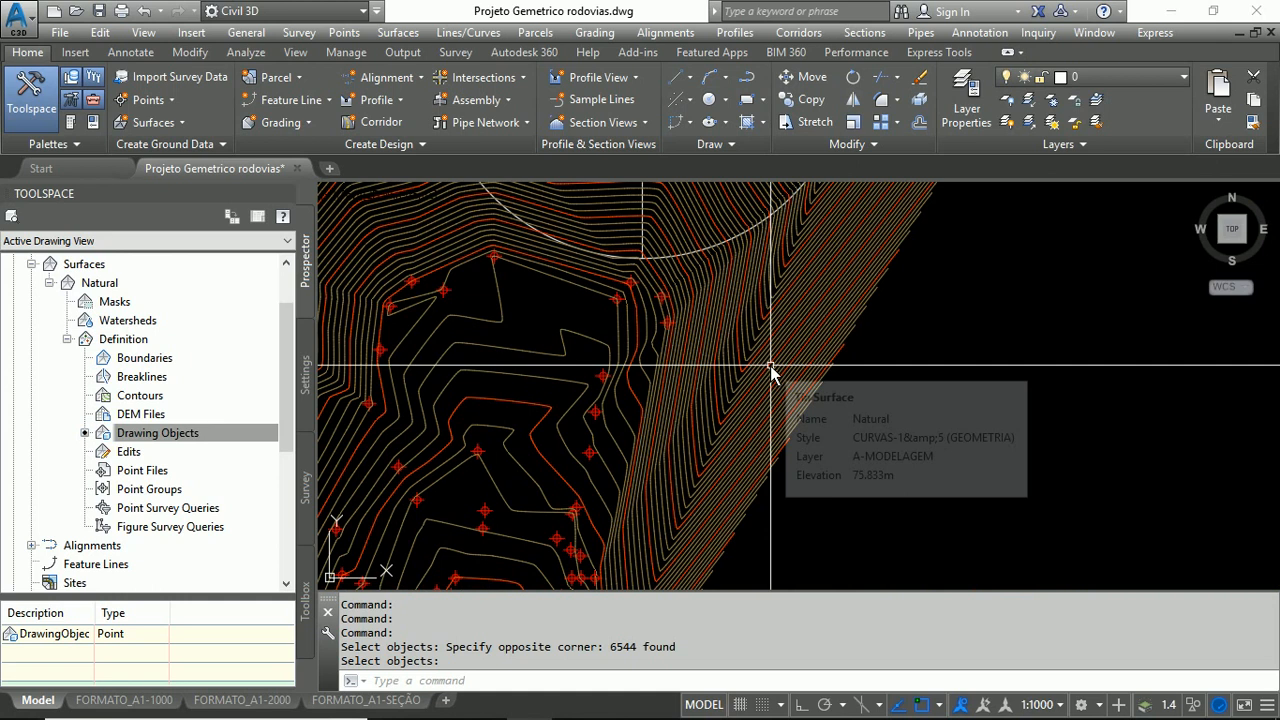
scroll(780, 368, down, 5)
middle_drag(551, 294, 740, 471)
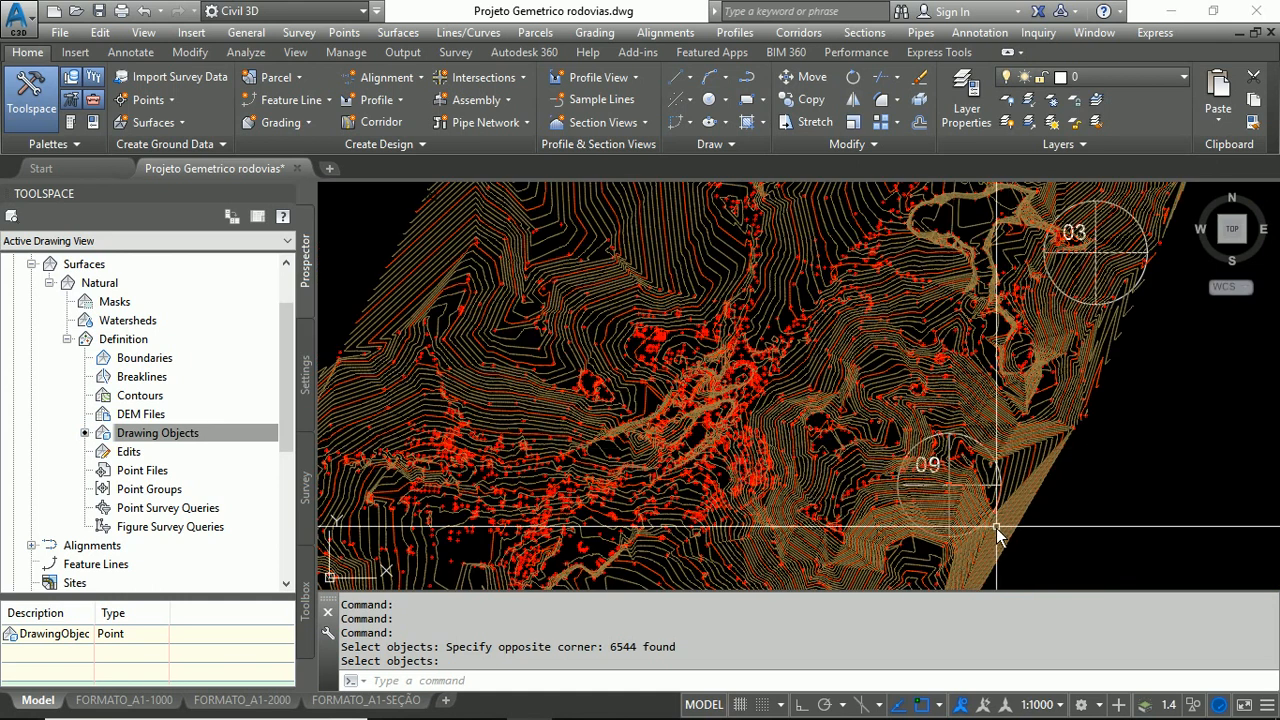
middle_drag(983, 525, 848, 367)
scroll(848, 370, up, 3)
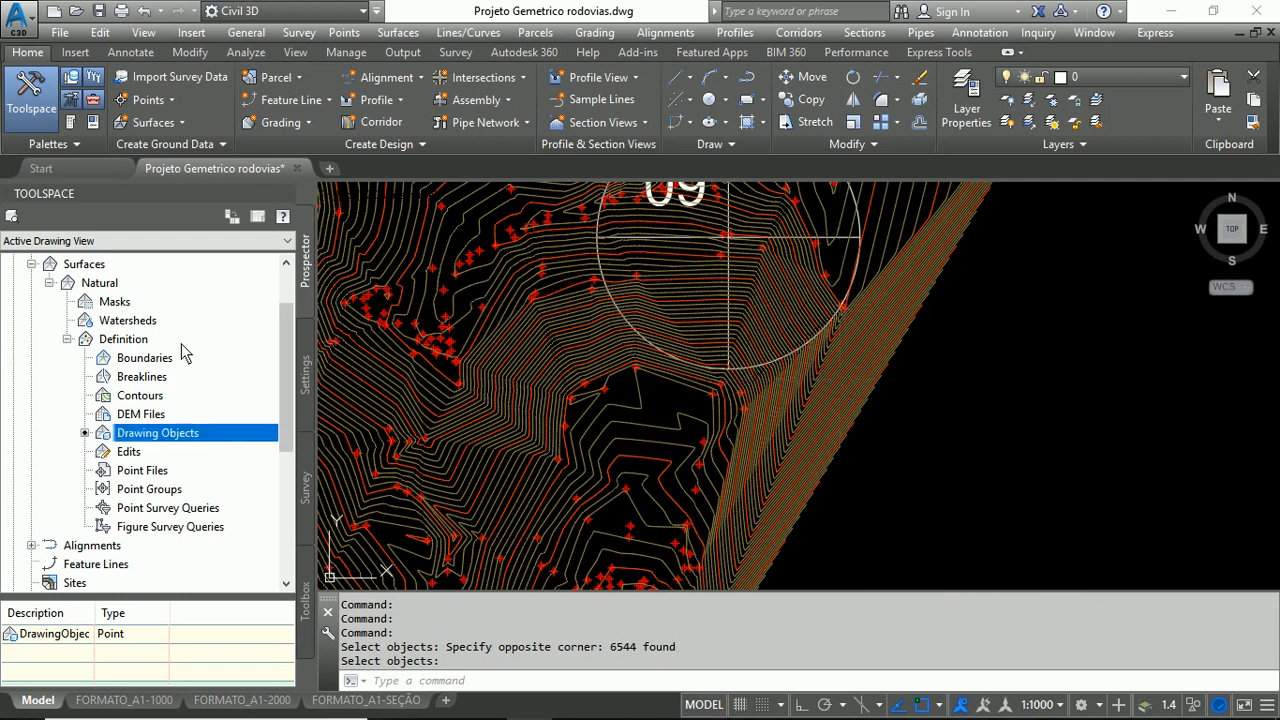
Step: Edit the Natural surface's style so that its Points and Triangles components are displayed in plan view
right_click(99, 282)
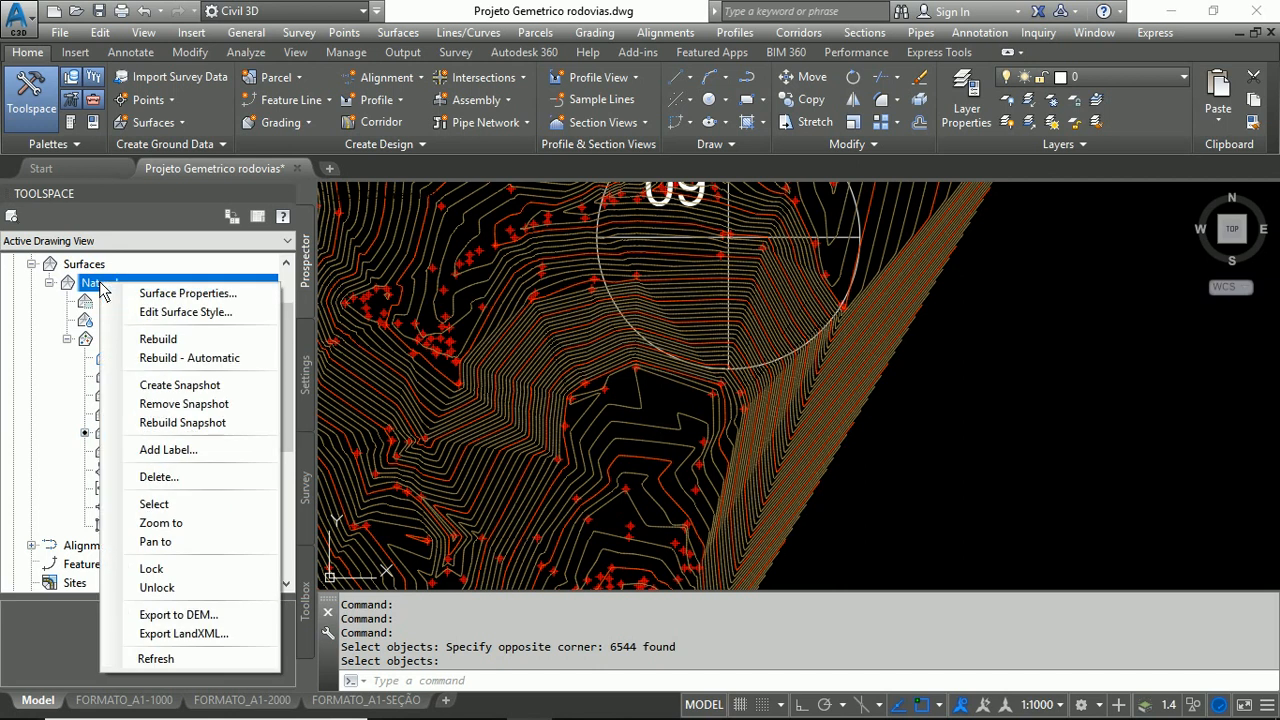
click(157, 314)
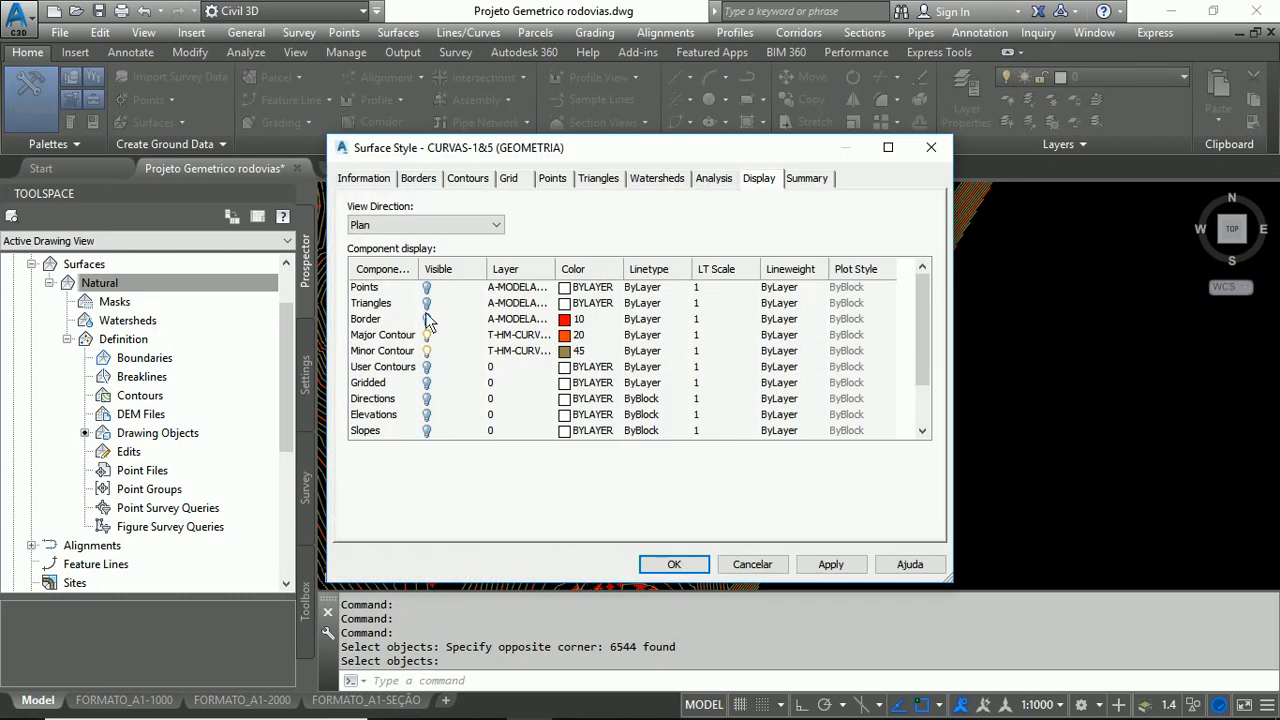
click(427, 288)
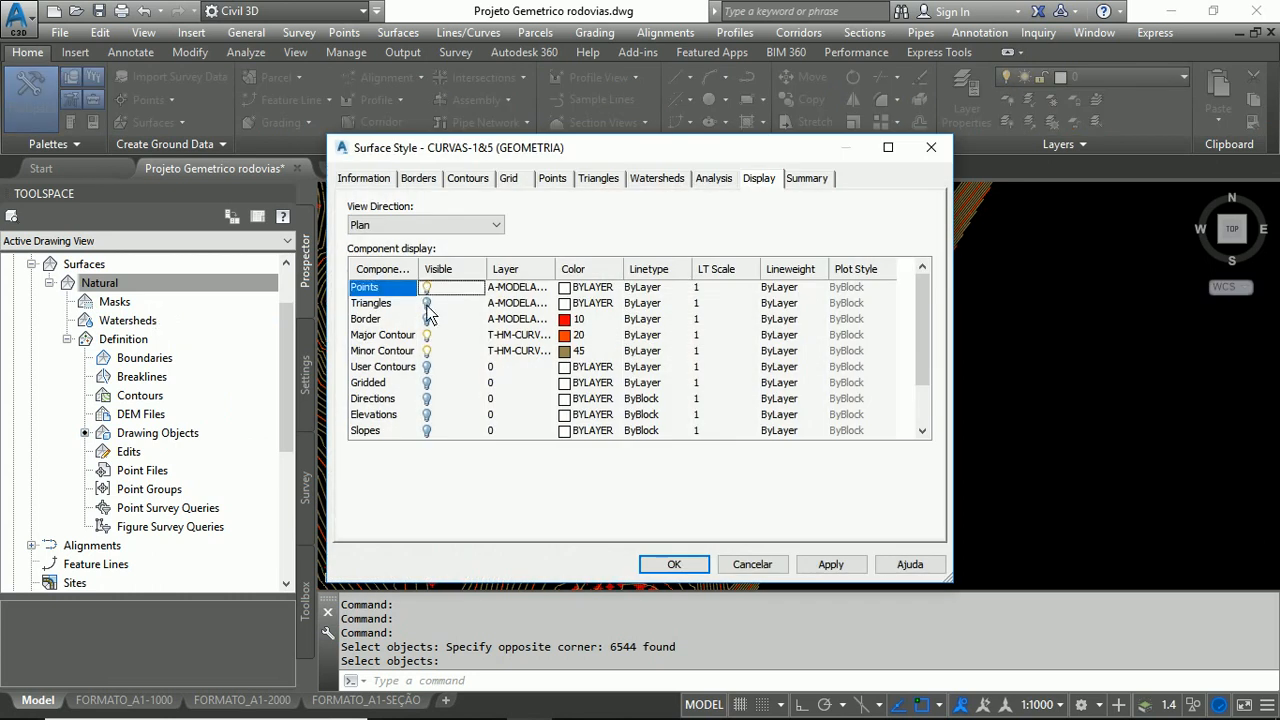
click(427, 304)
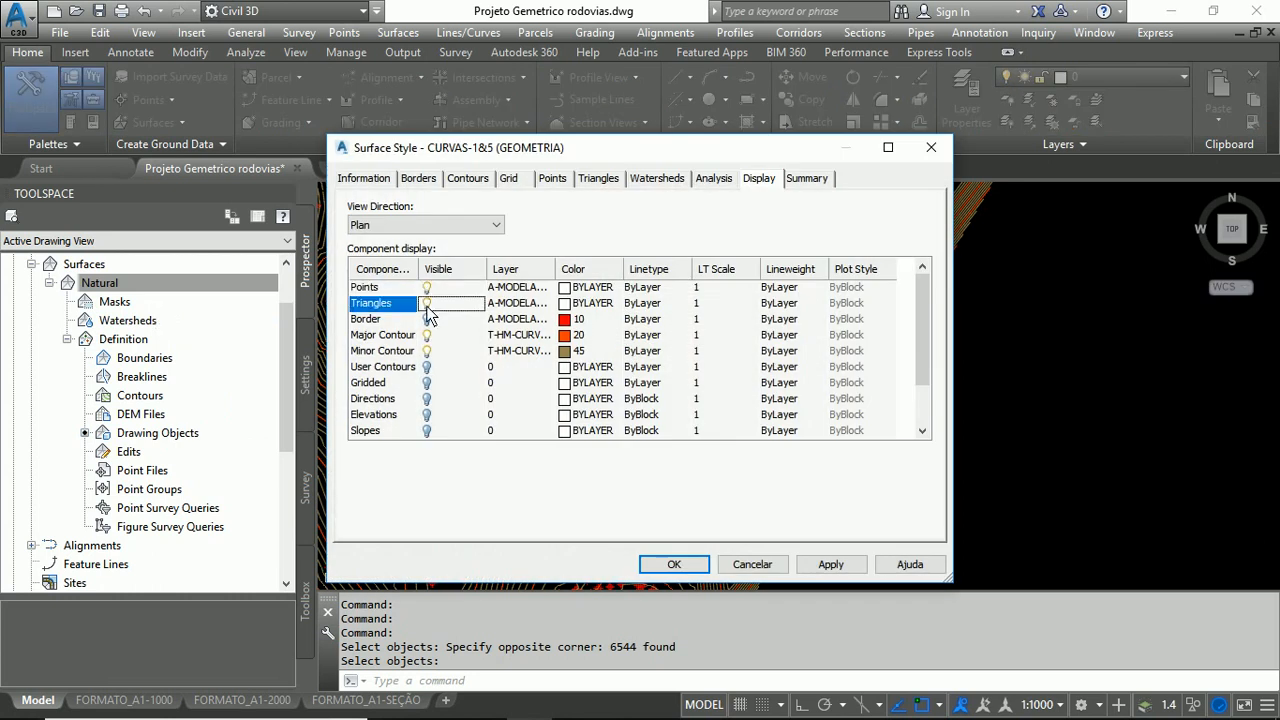
click(674, 565)
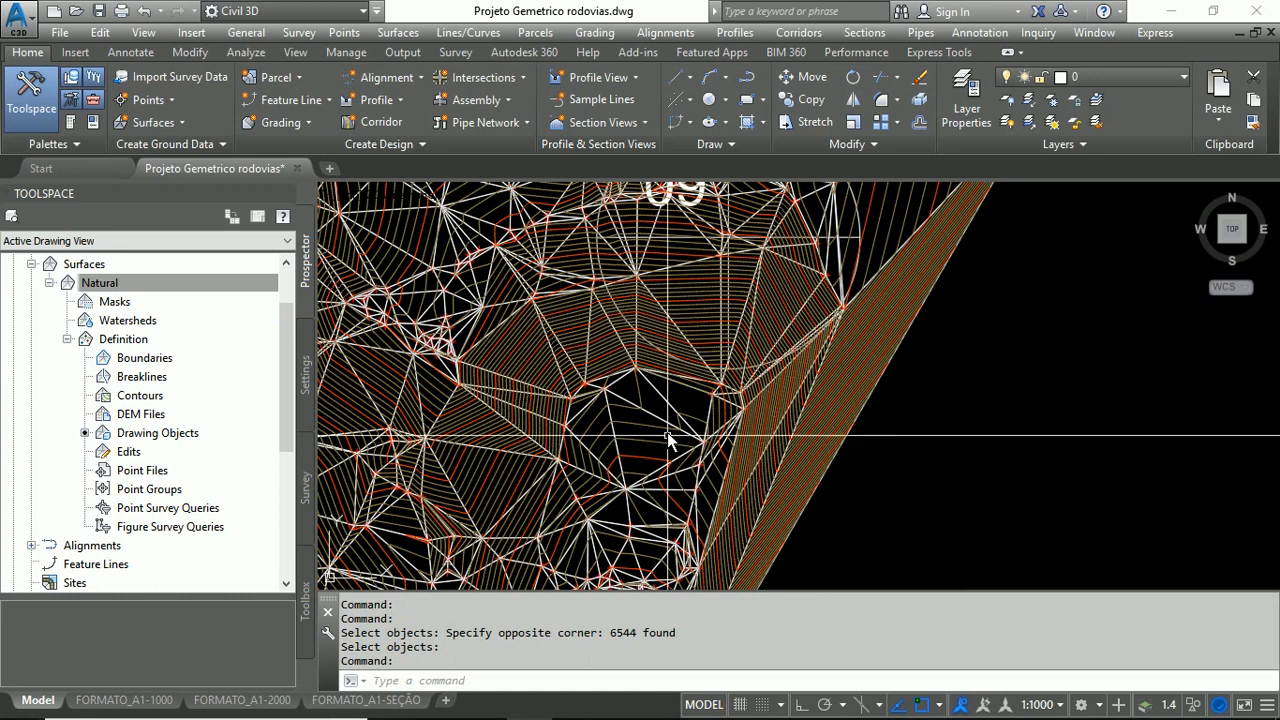
Step: Start the Delete Line edit on the Natural surface and pick the outermost triangle edge spanning the gap northeast of circle 08
scroll(675, 458, down, 3)
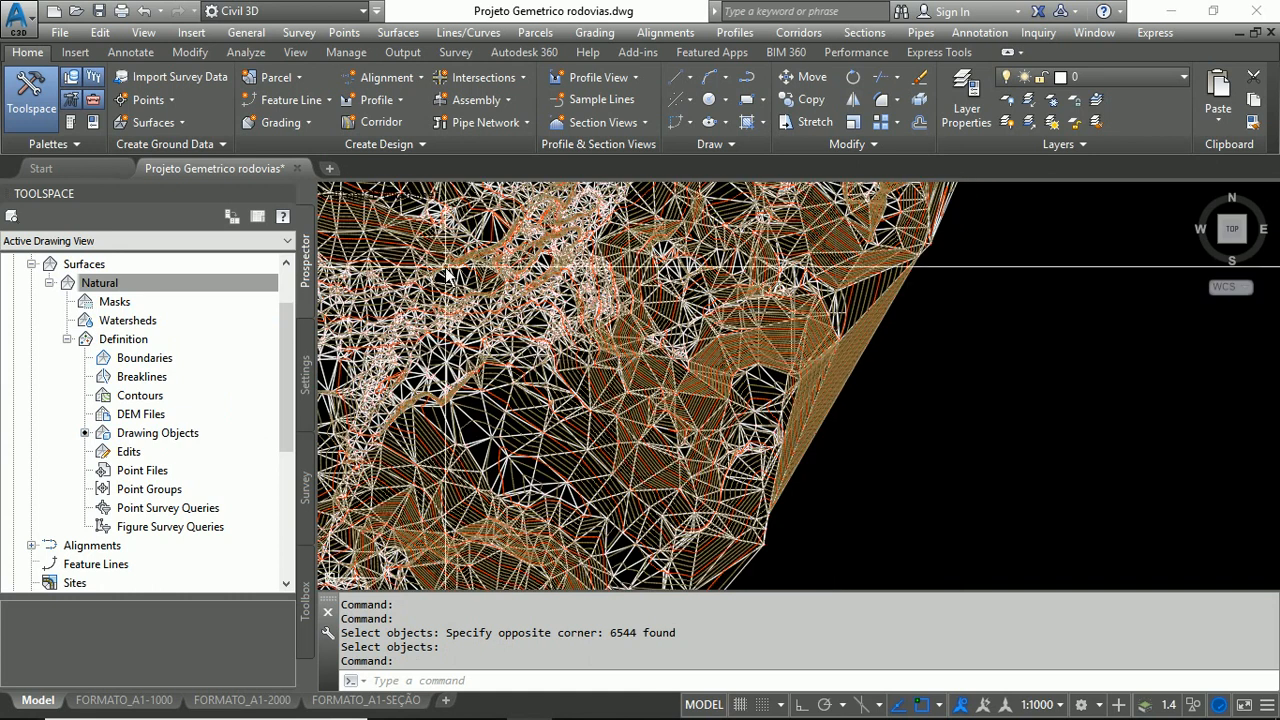
middle_drag(446, 266, 898, 425)
scroll(898, 430, down, 5)
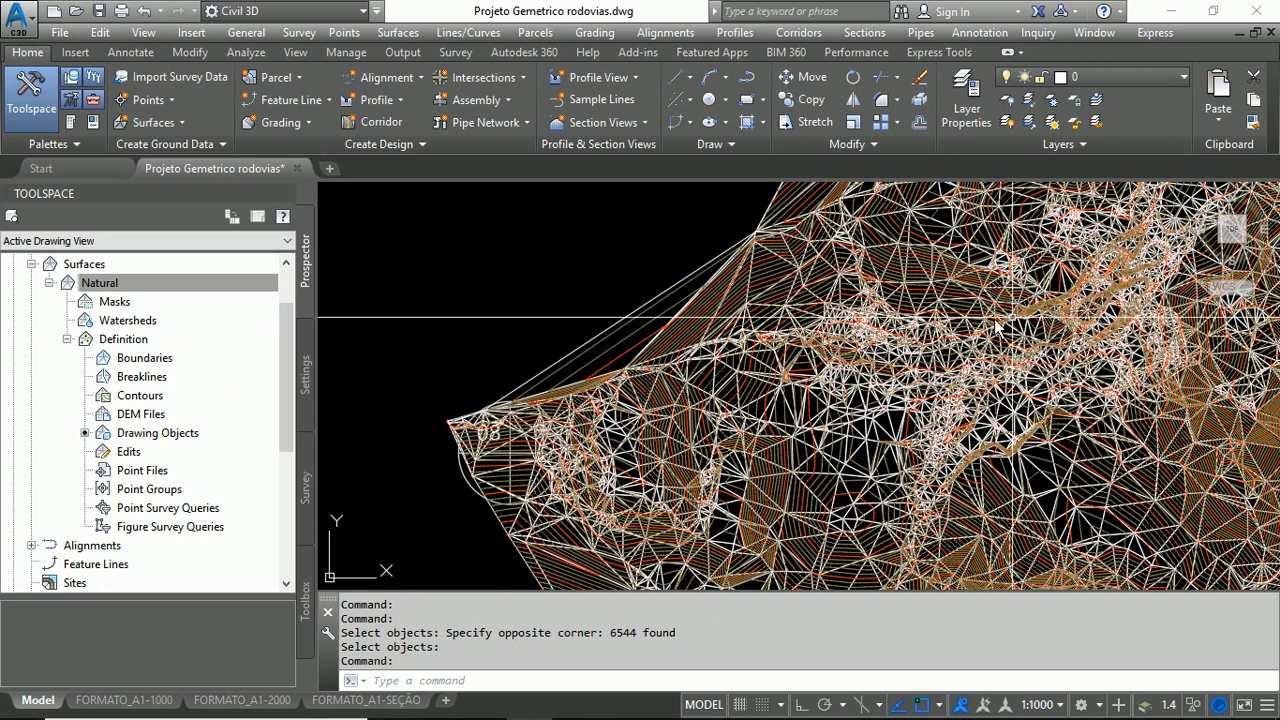
middle_drag(818, 335, 777, 372)
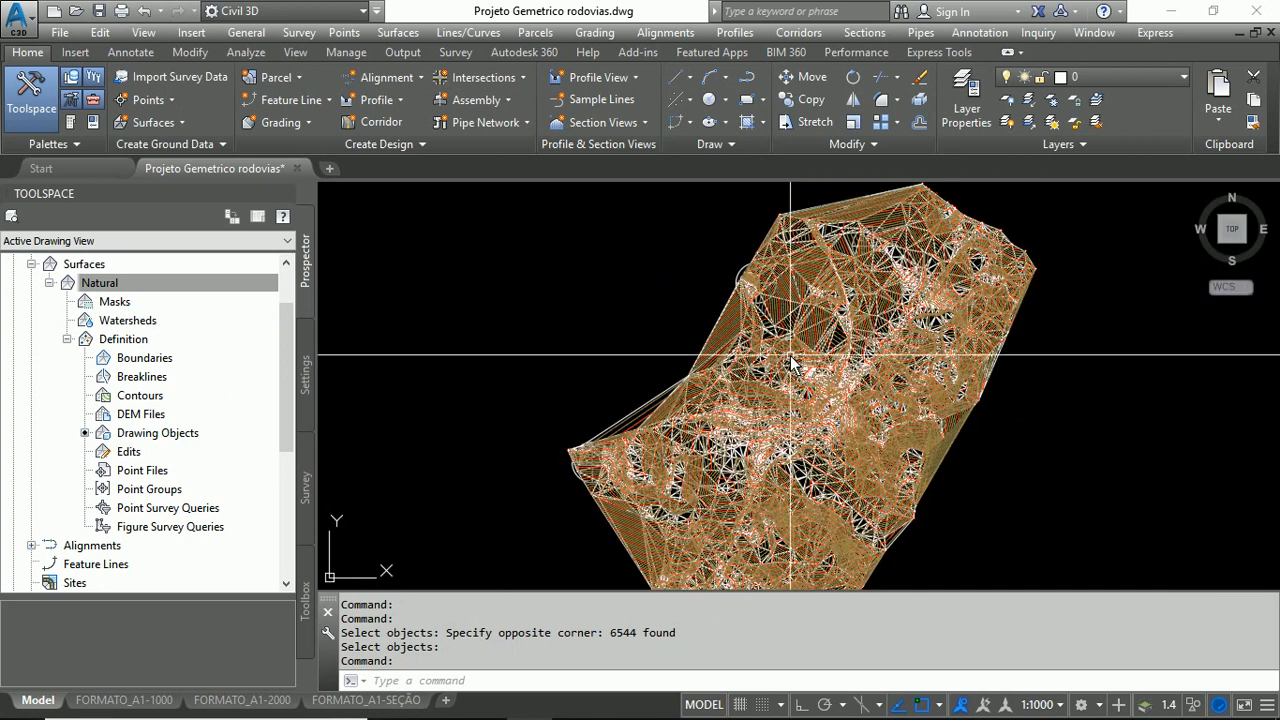
click(778, 368)
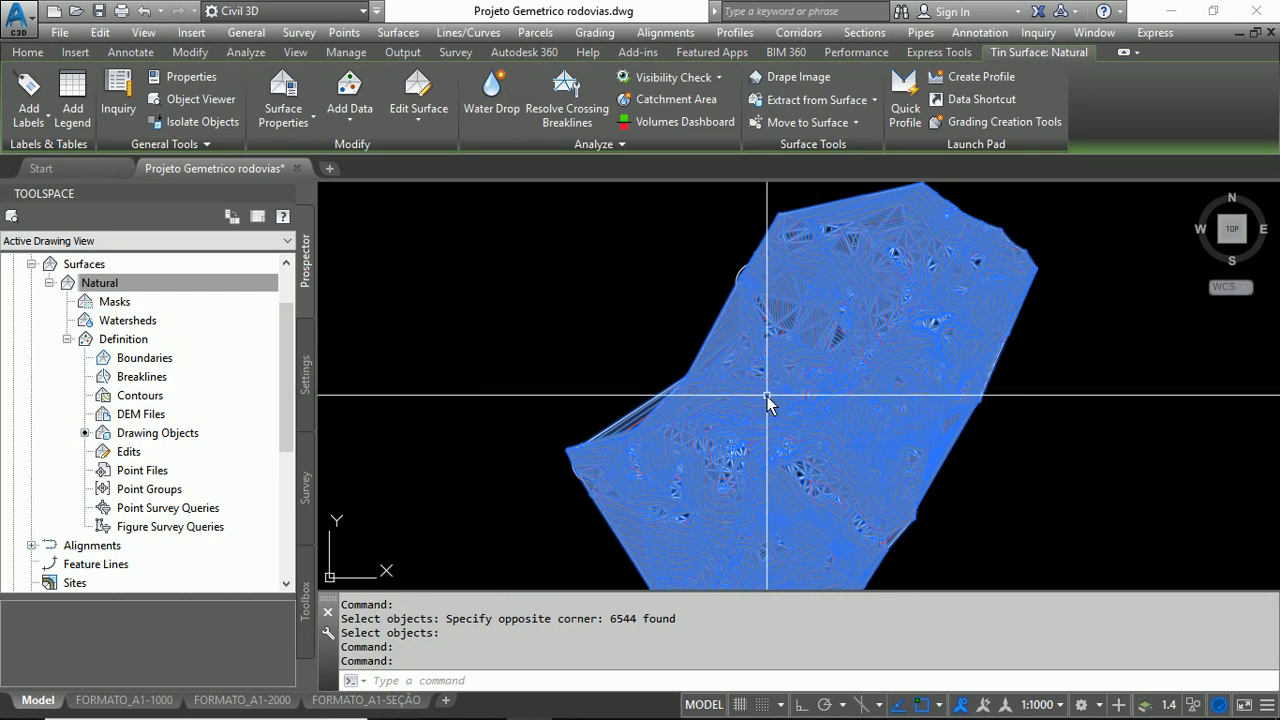
scroll(768, 395, up, 2)
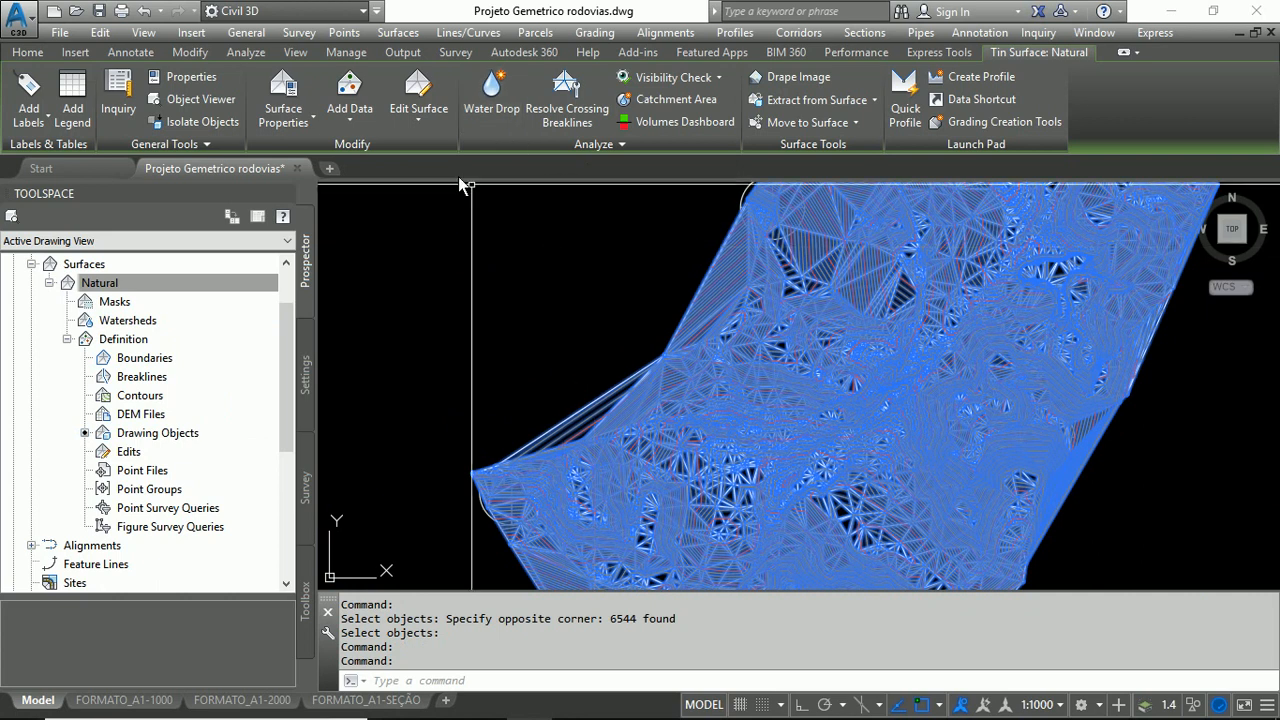
click(420, 112)
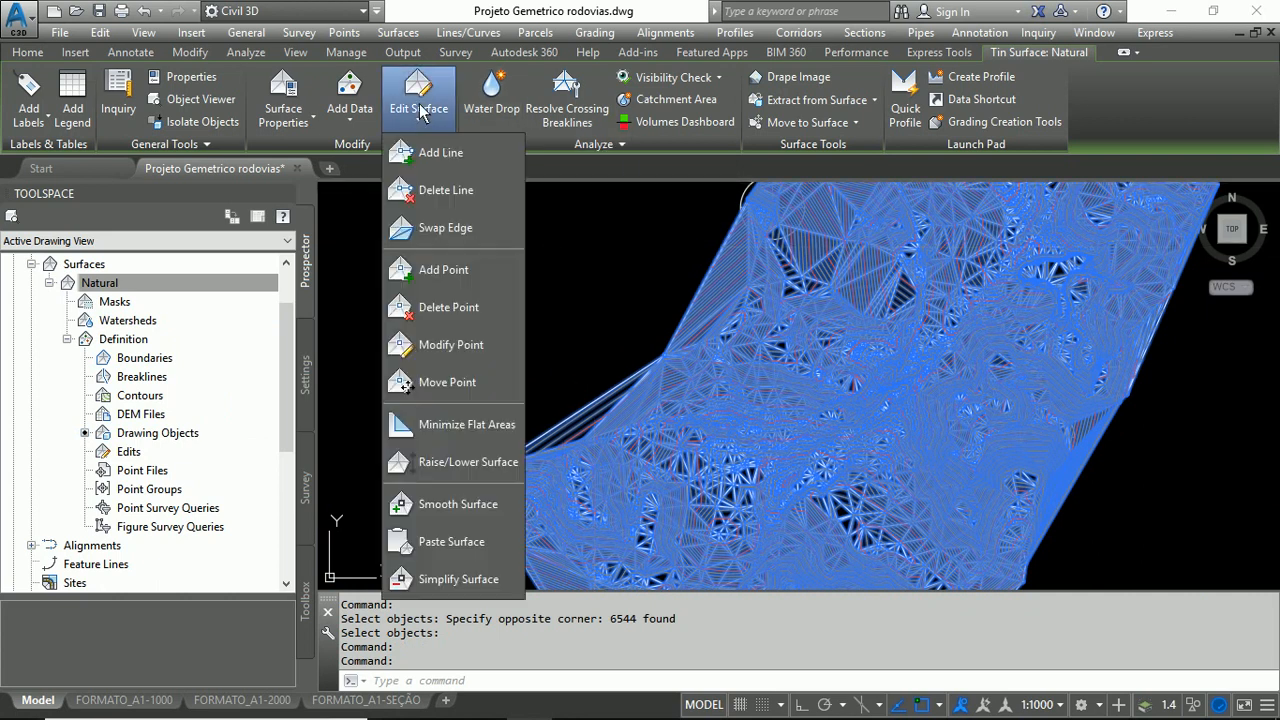
click(440, 192)
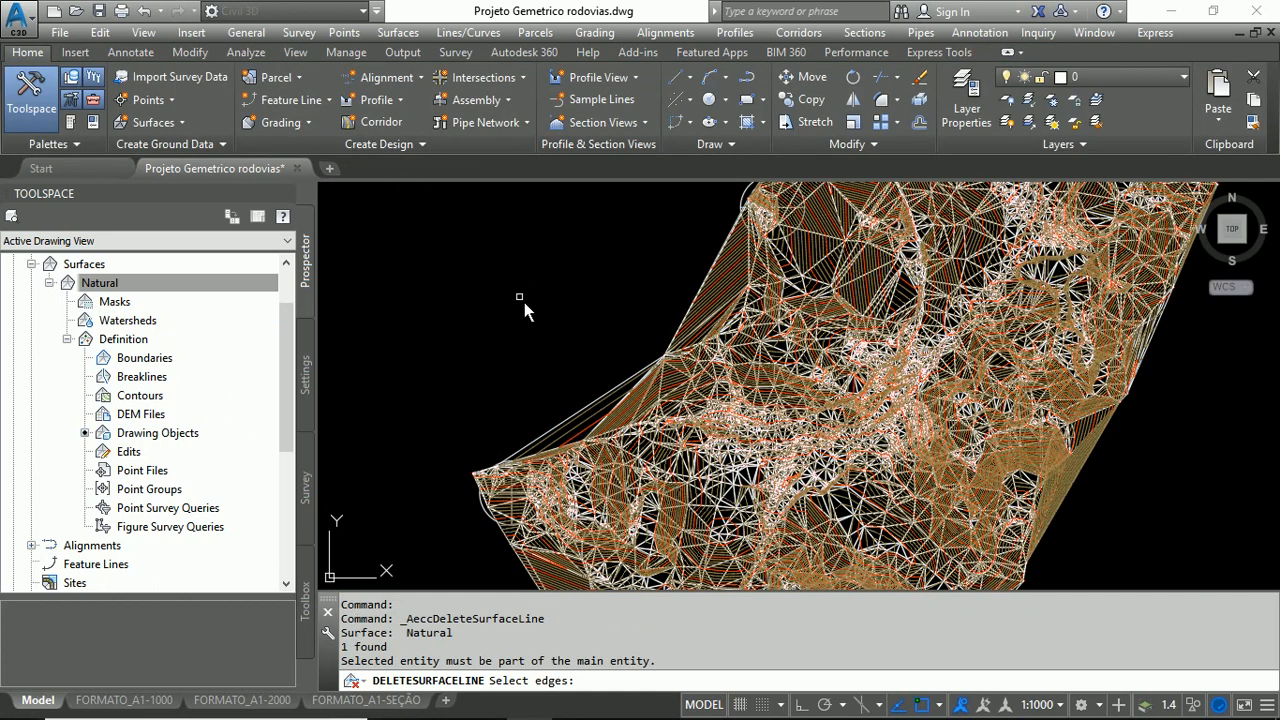
scroll(591, 432, up, 5)
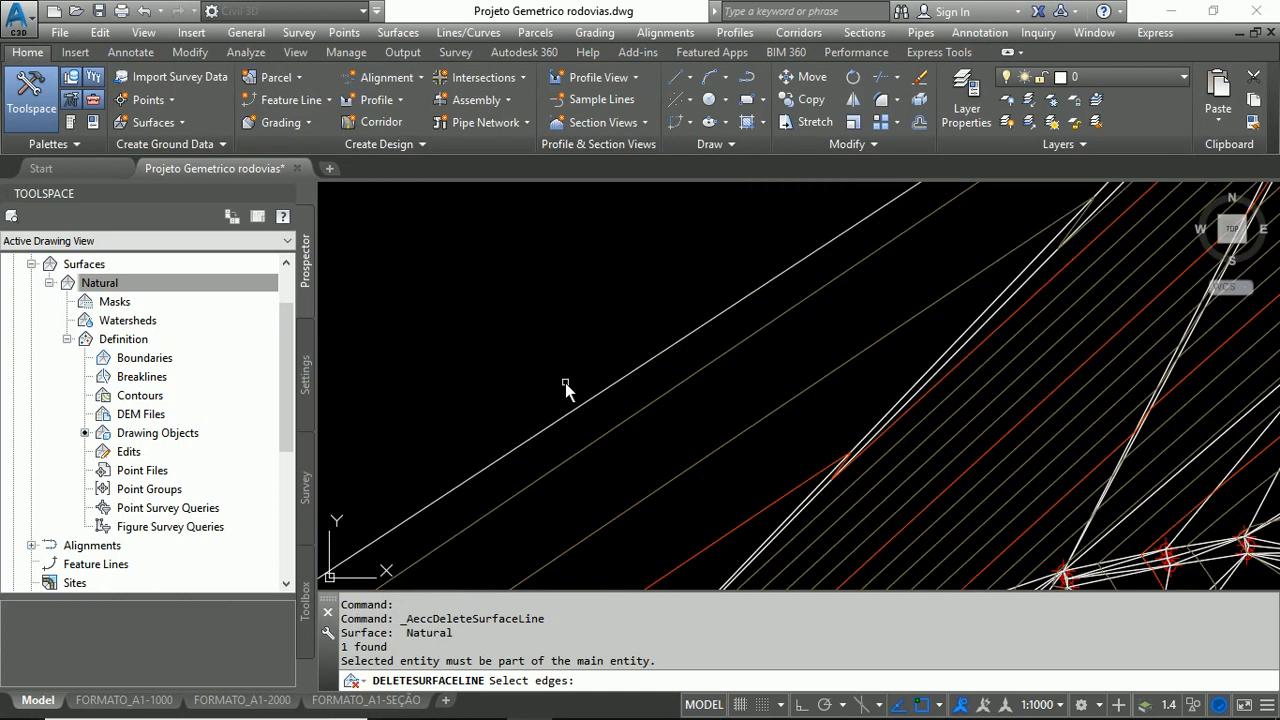
scroll(624, 277, down, 5)
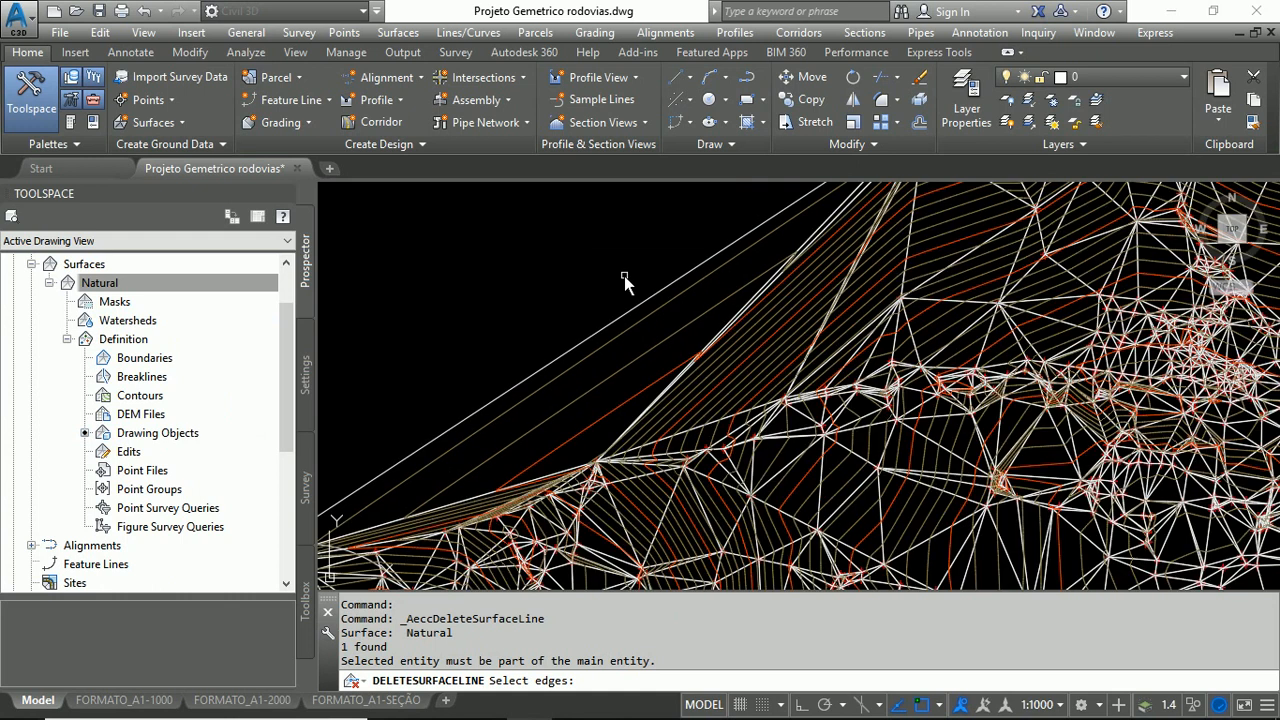
middle_drag(585, 264, 580, 346)
scroll(600, 388, up, 3)
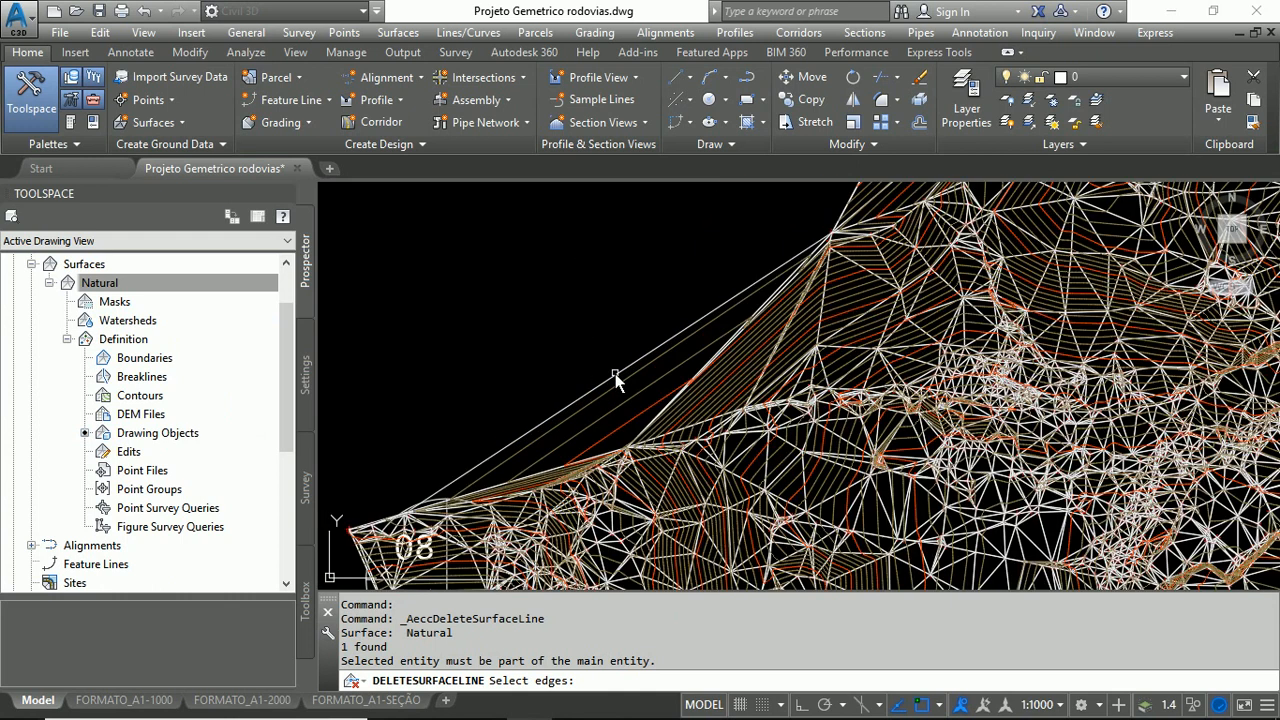
click(614, 374)
Step: Add the two nearly parallel long edges just inside the outermost edge northeast of circle 08 to the deletion selection
scroll(634, 394, up, 6)
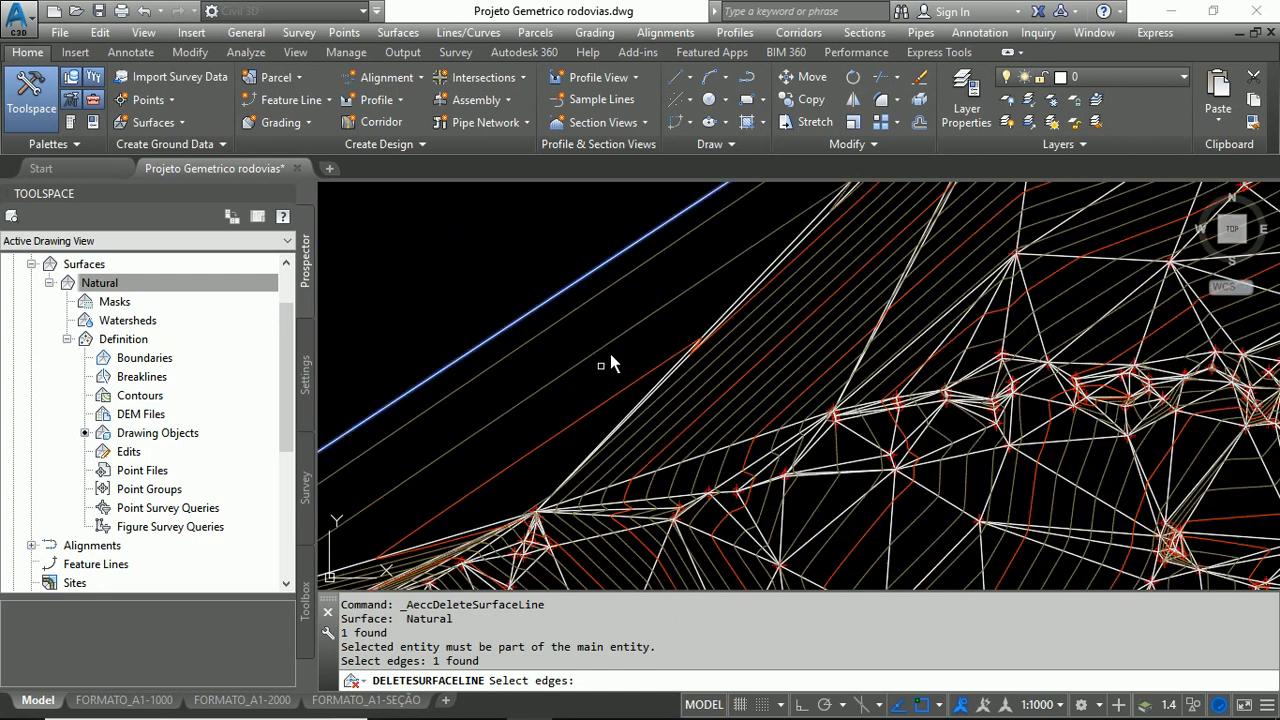
scroll(722, 314, up, 3)
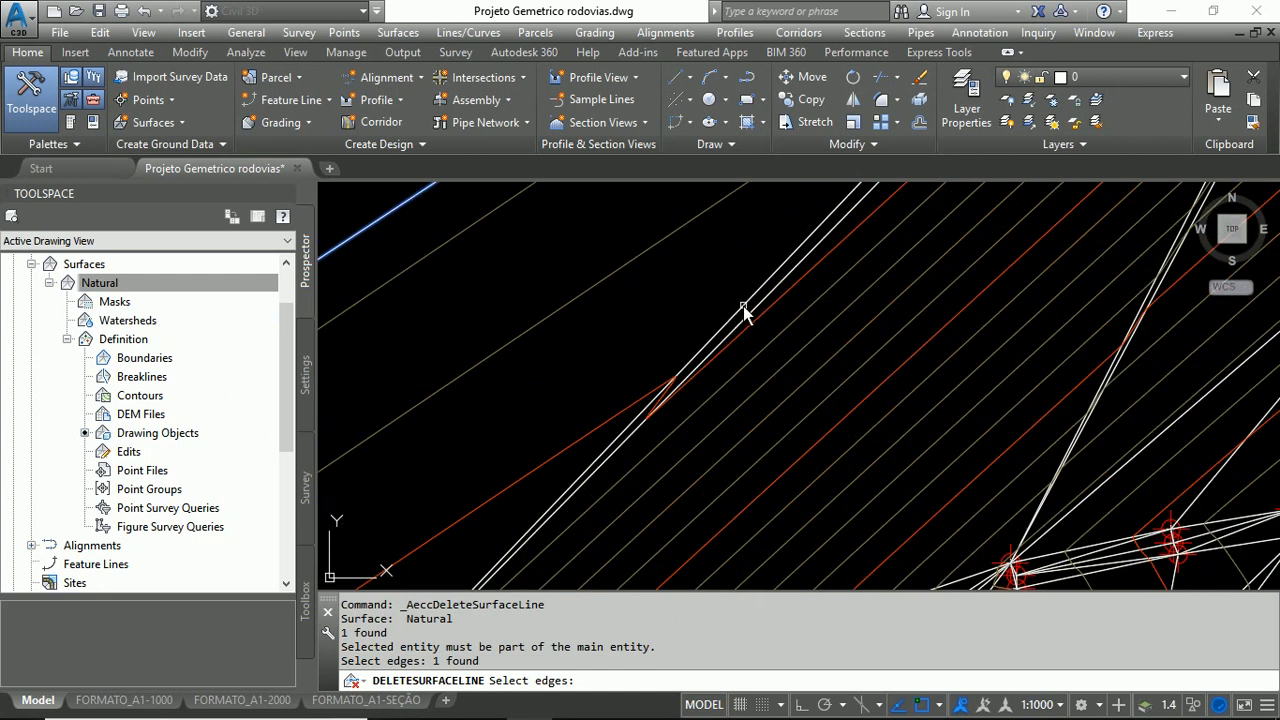
click(744, 313)
click(752, 308)
scroll(740, 318, down, 5)
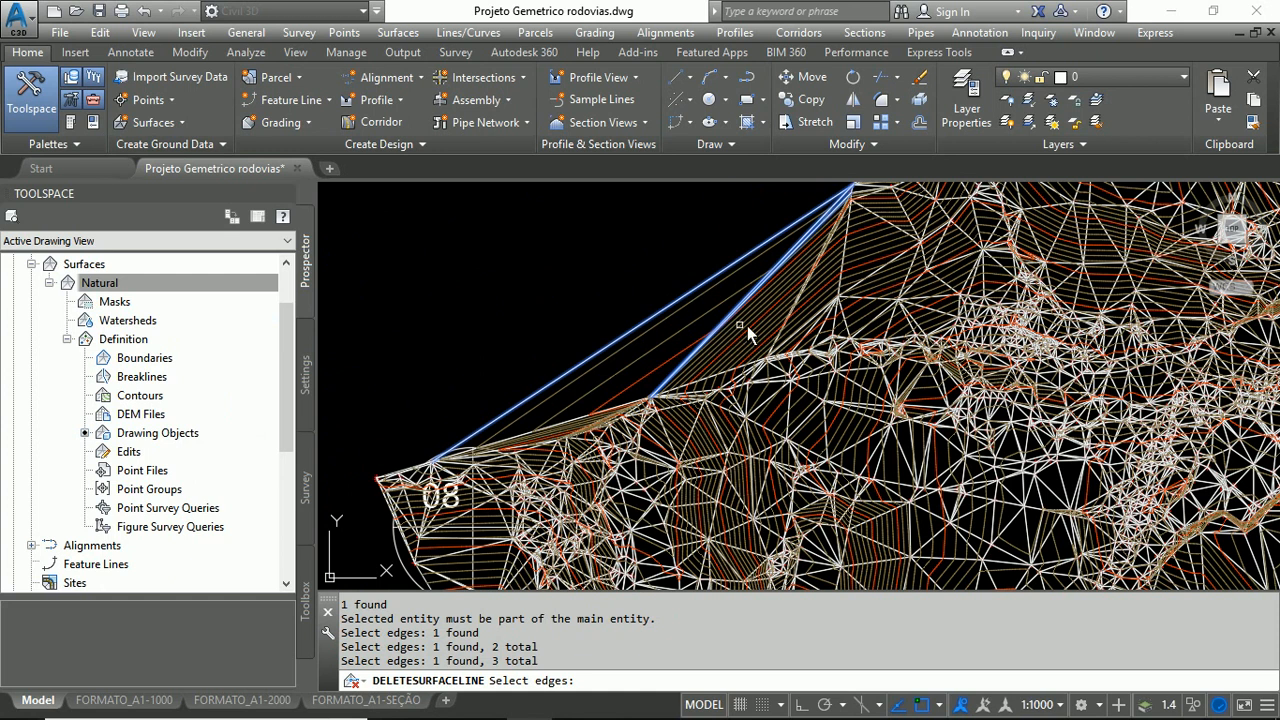
Step: Add four more long triangle edges, further inside the same gap northeast of circle 08, to the deletion selection
scroll(752, 325, up, 6)
click(754, 283)
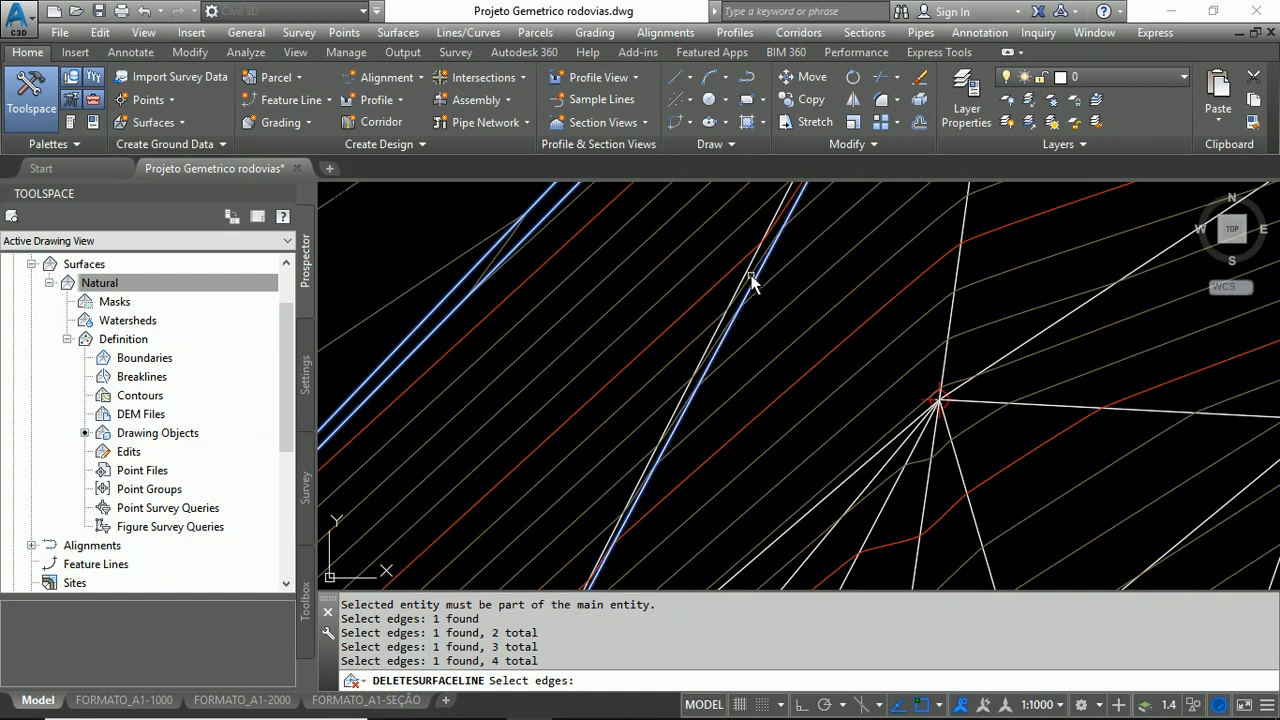
click(748, 280)
scroll(735, 290, down, 5)
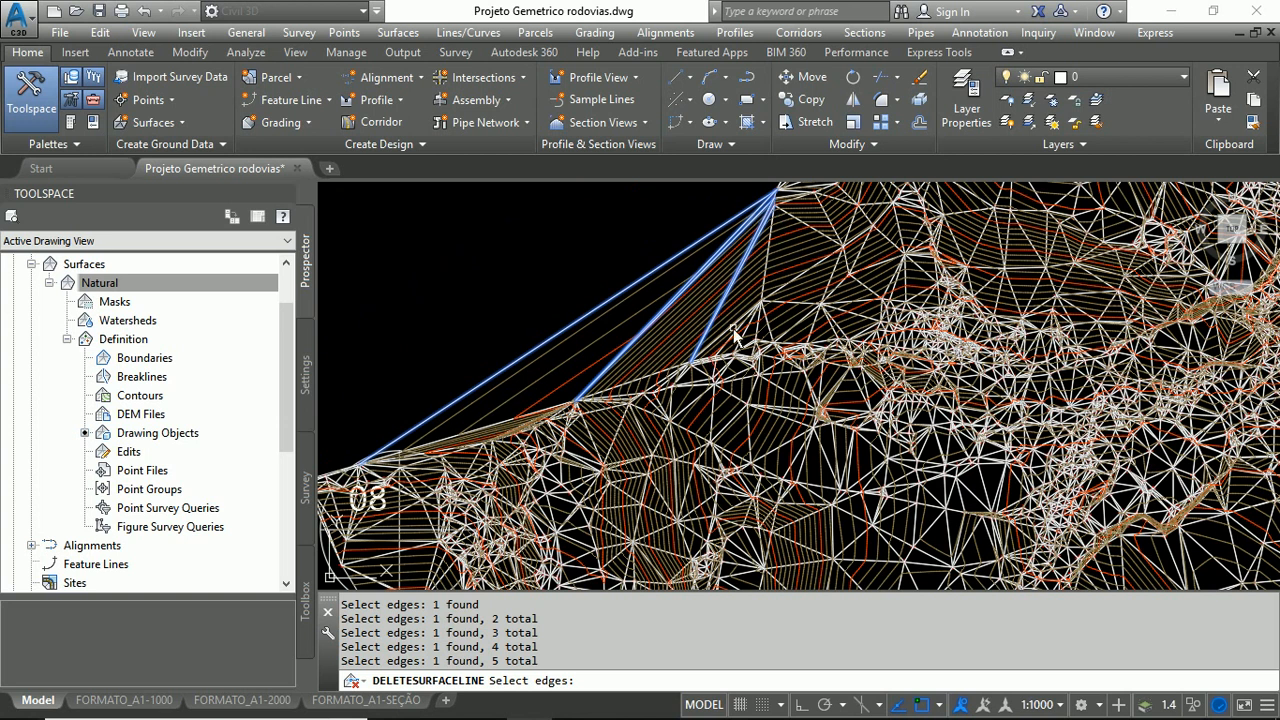
scroll(731, 336, up, 5)
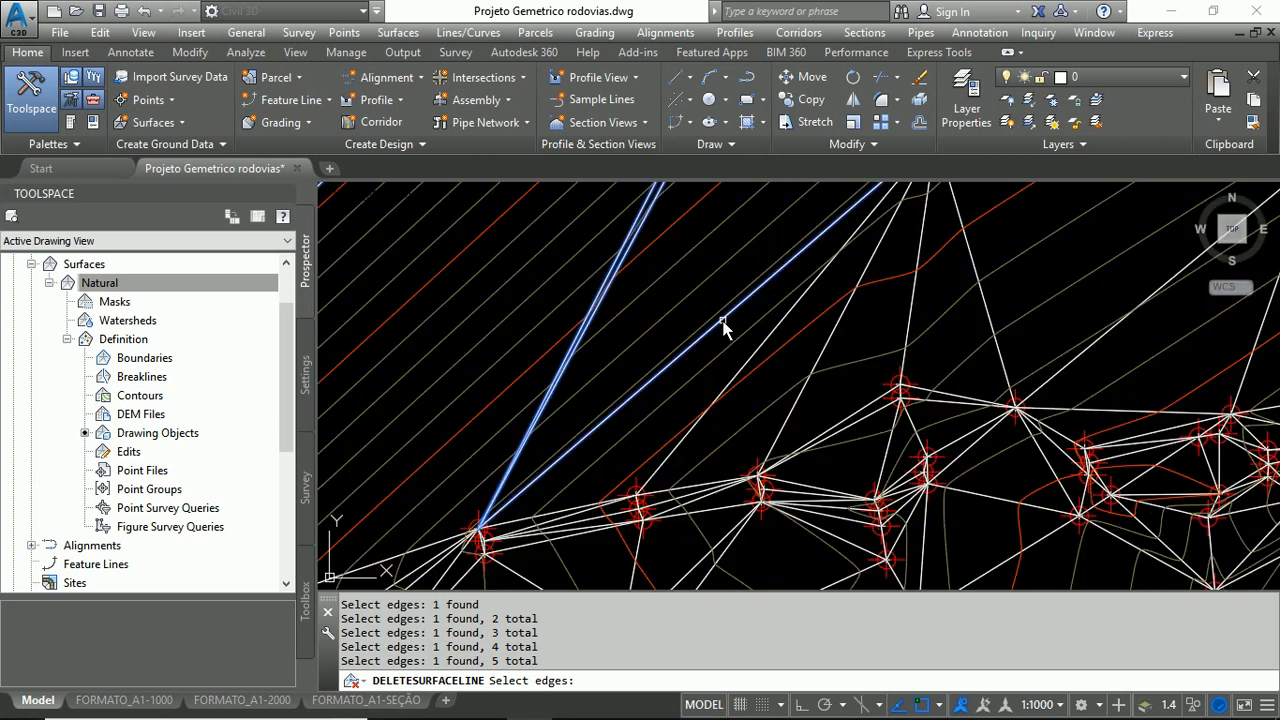
click(773, 330)
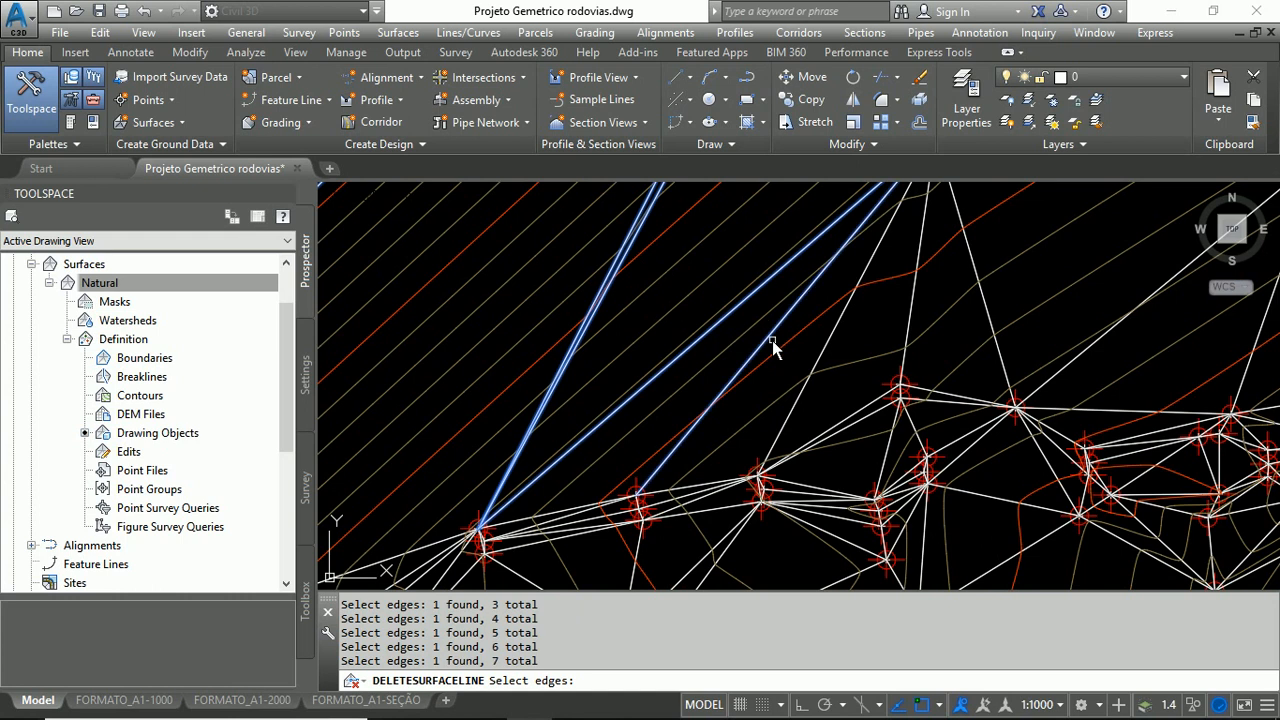
Step: Add the two nearly parallel outermost edges on the southwest border to the deletion selection, removing the mis-picked contour from it
scroll(770, 332, down, 5)
scroll(598, 250, down, 5)
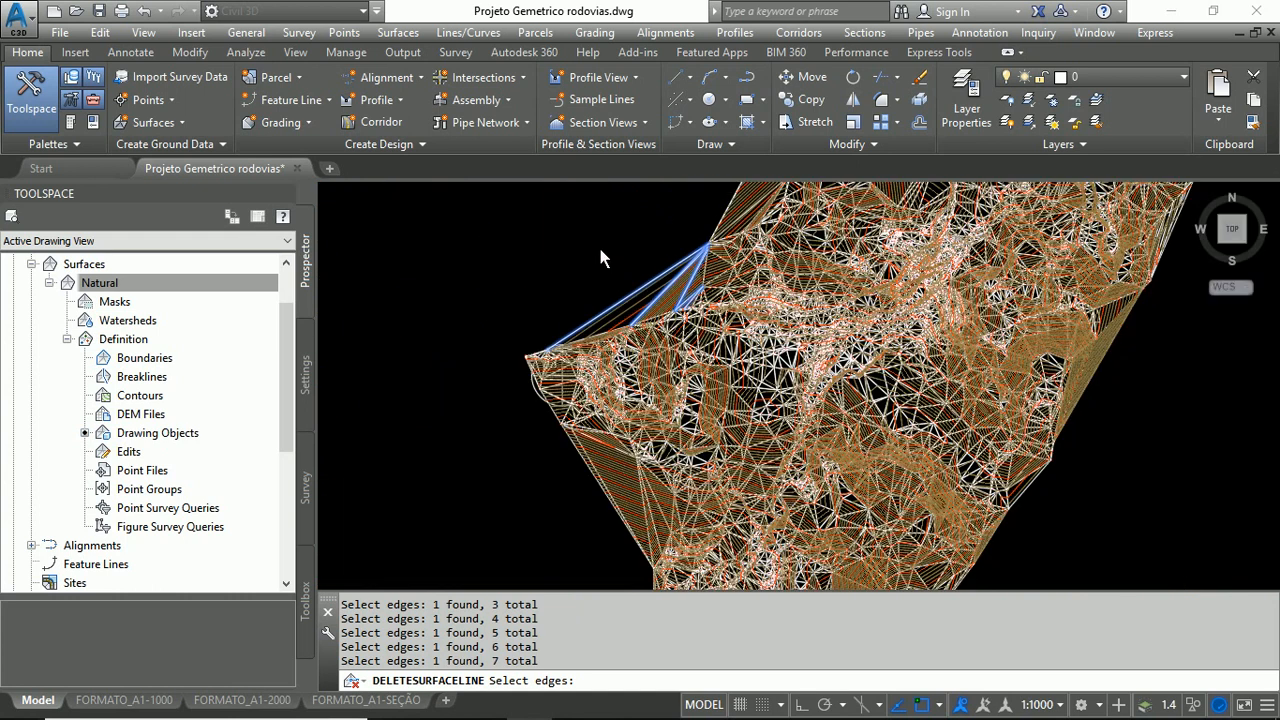
scroll(625, 380, up, 8)
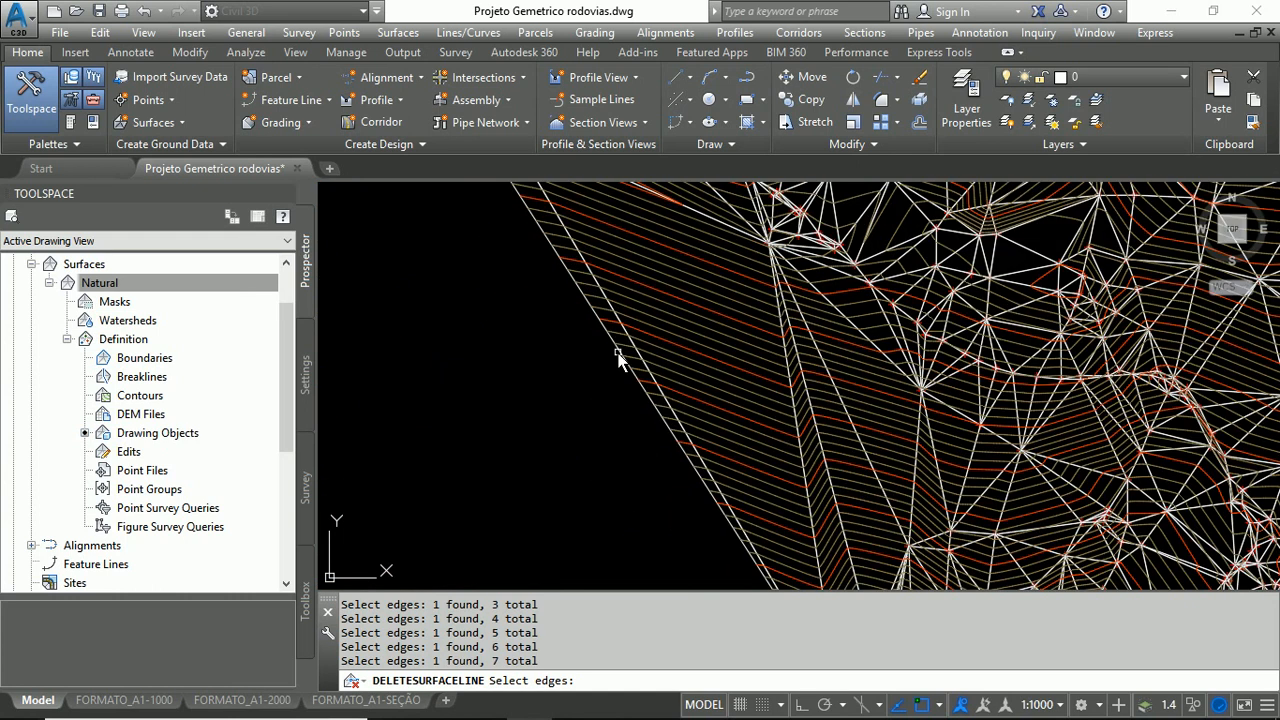
click(620, 355)
click(625, 333)
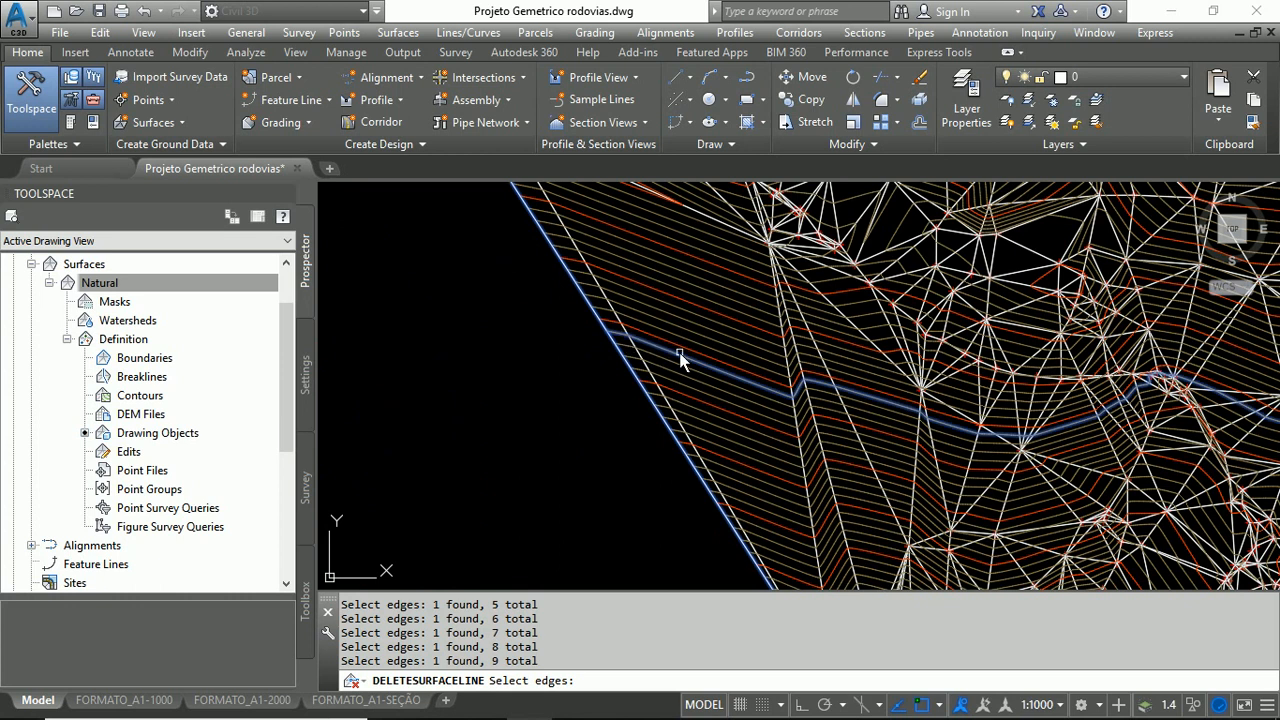
scroll(645, 345, up, 2)
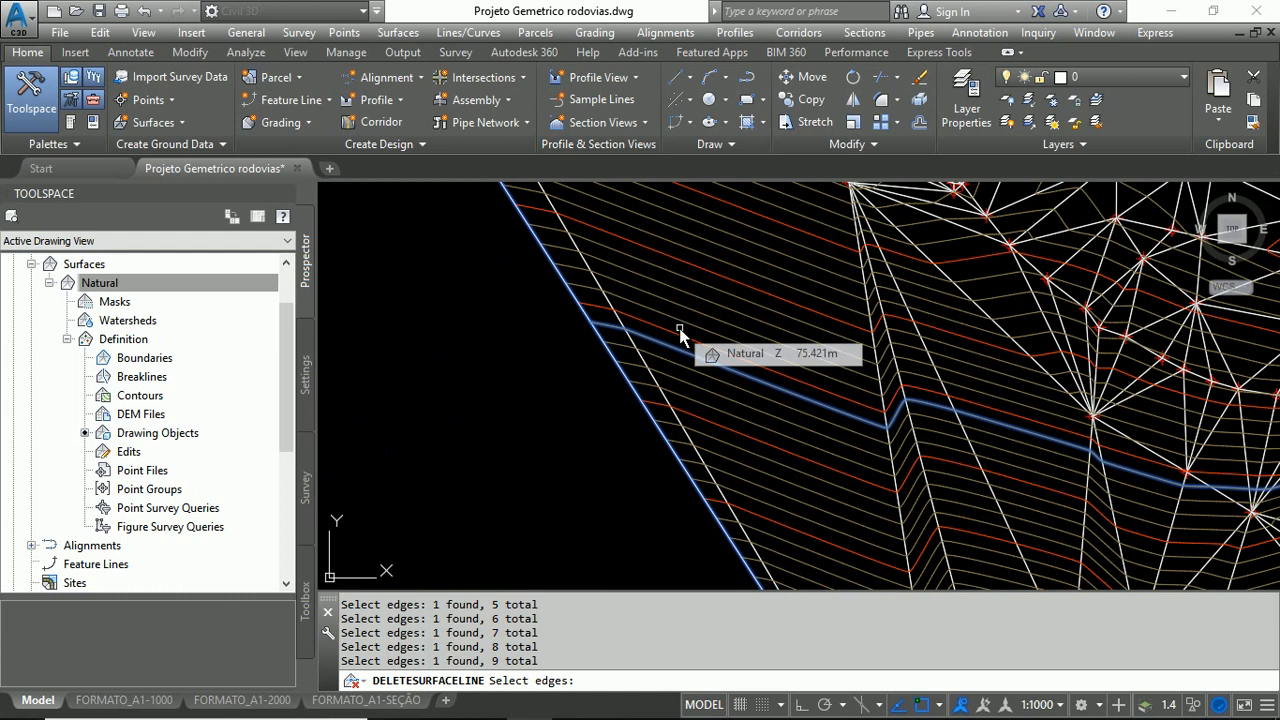
shift+click(678, 353)
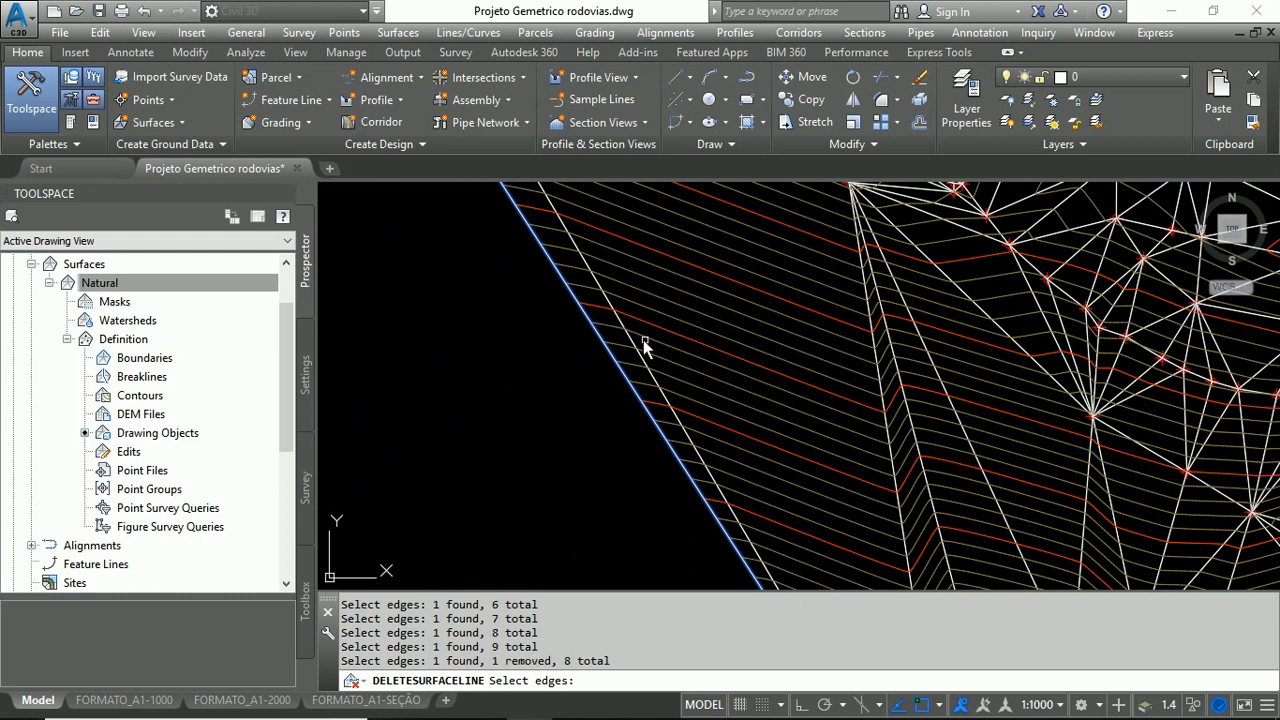
click(630, 343)
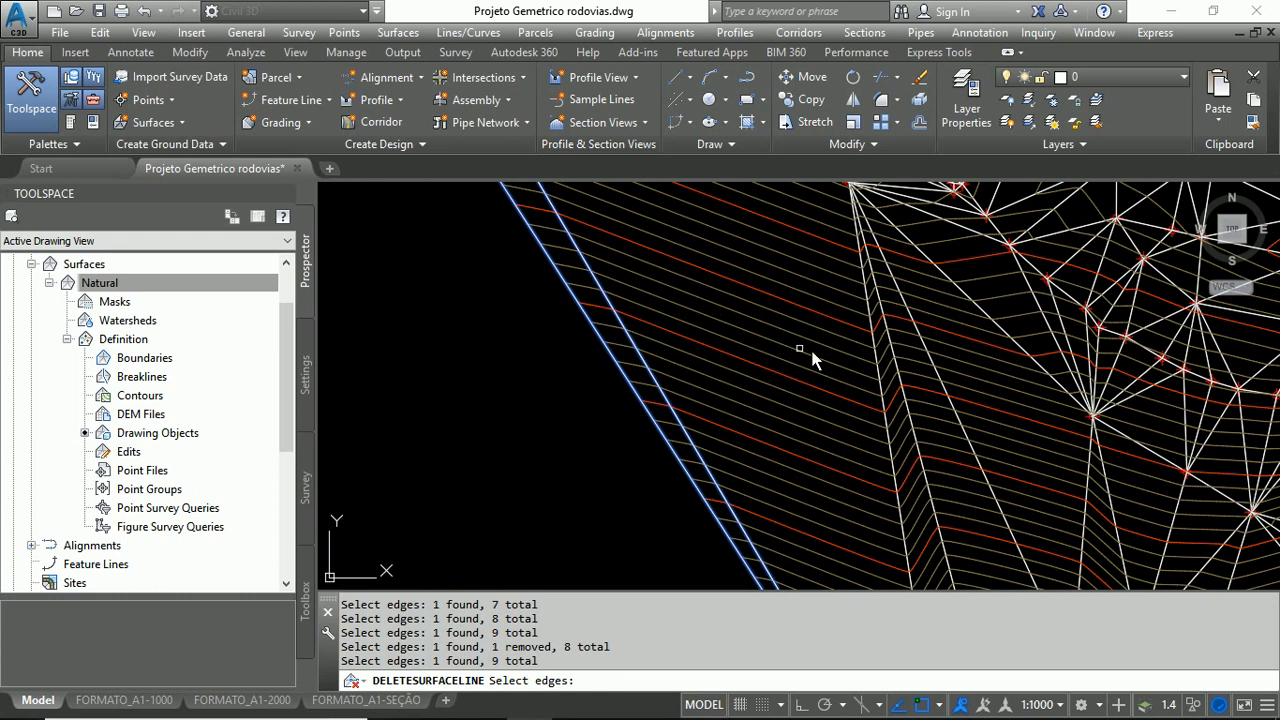
Step: Add the three long edges fanning south from the inner vertex of the southwest border gap to the deletion selection
scroll(888, 408, up, 3)
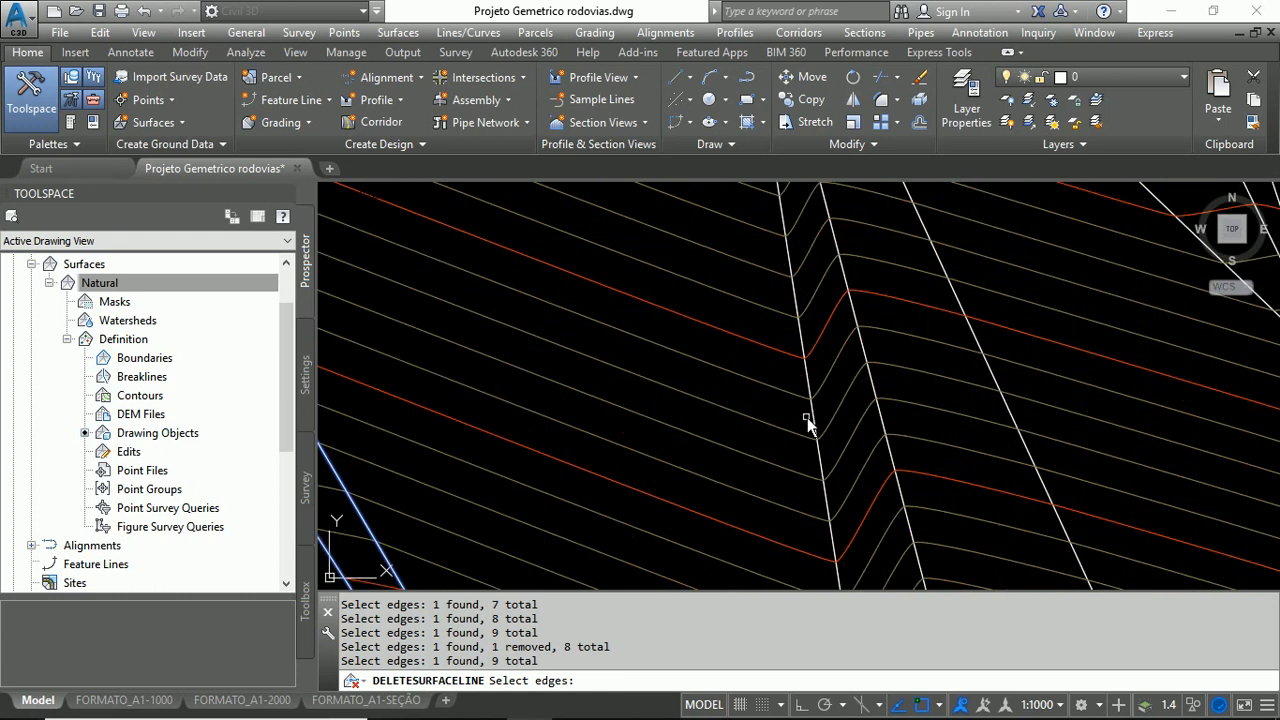
click(816, 416)
click(875, 393)
scroll(800, 385, down, 4)
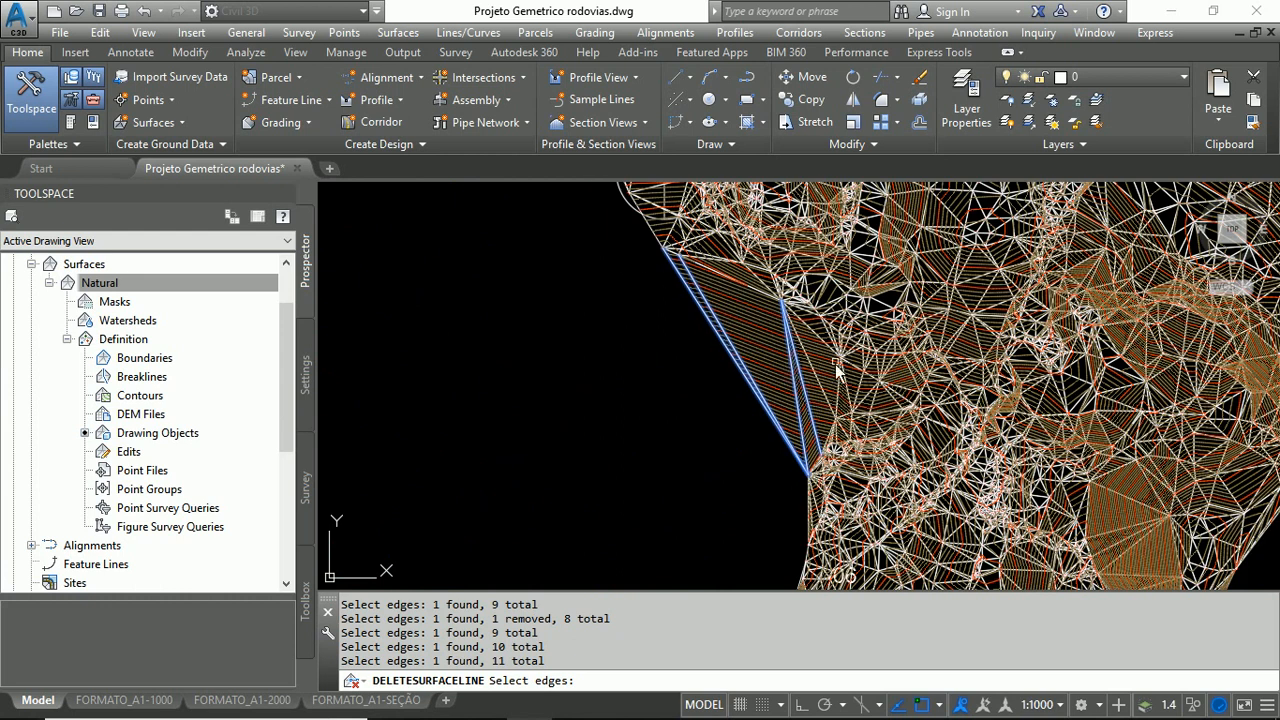
scroll(822, 390, up, 5)
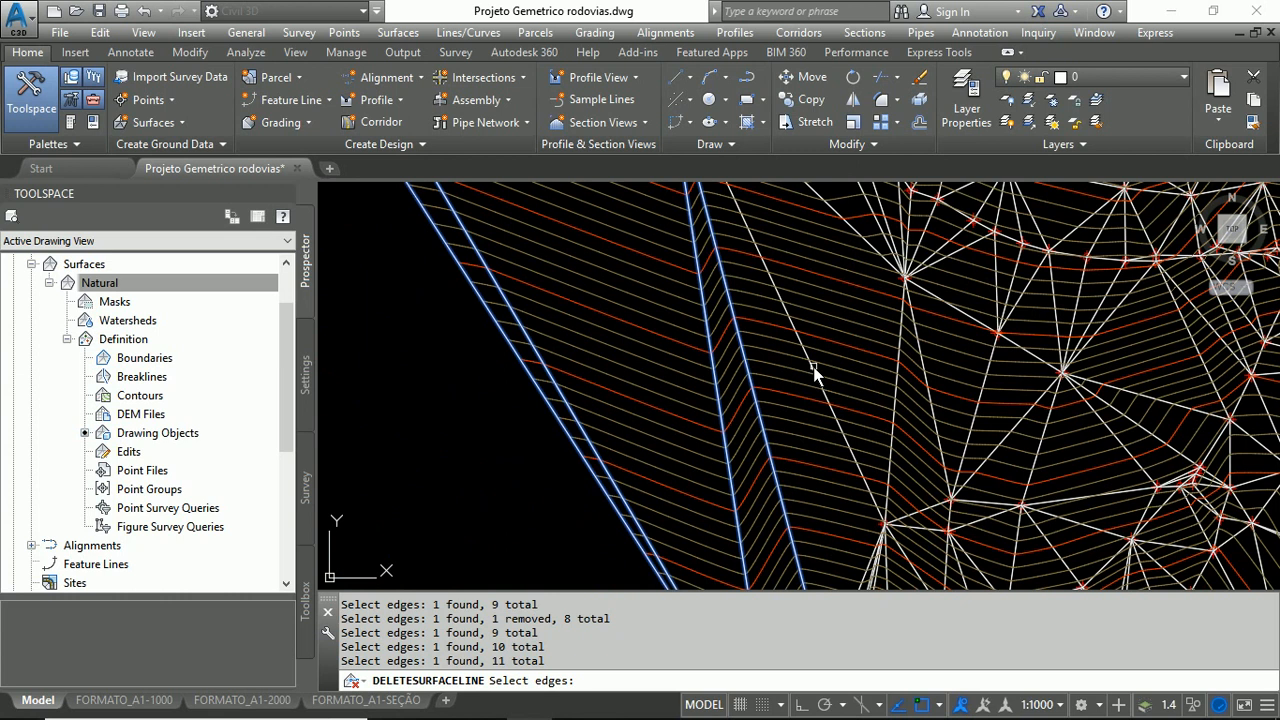
click(813, 367)
Step: Add the edges running southeast and northwest from the same inner vertex of the southwest gap to the deletion selection
middle_drag(802, 297, 803, 494)
scroll(807, 389, up, 4)
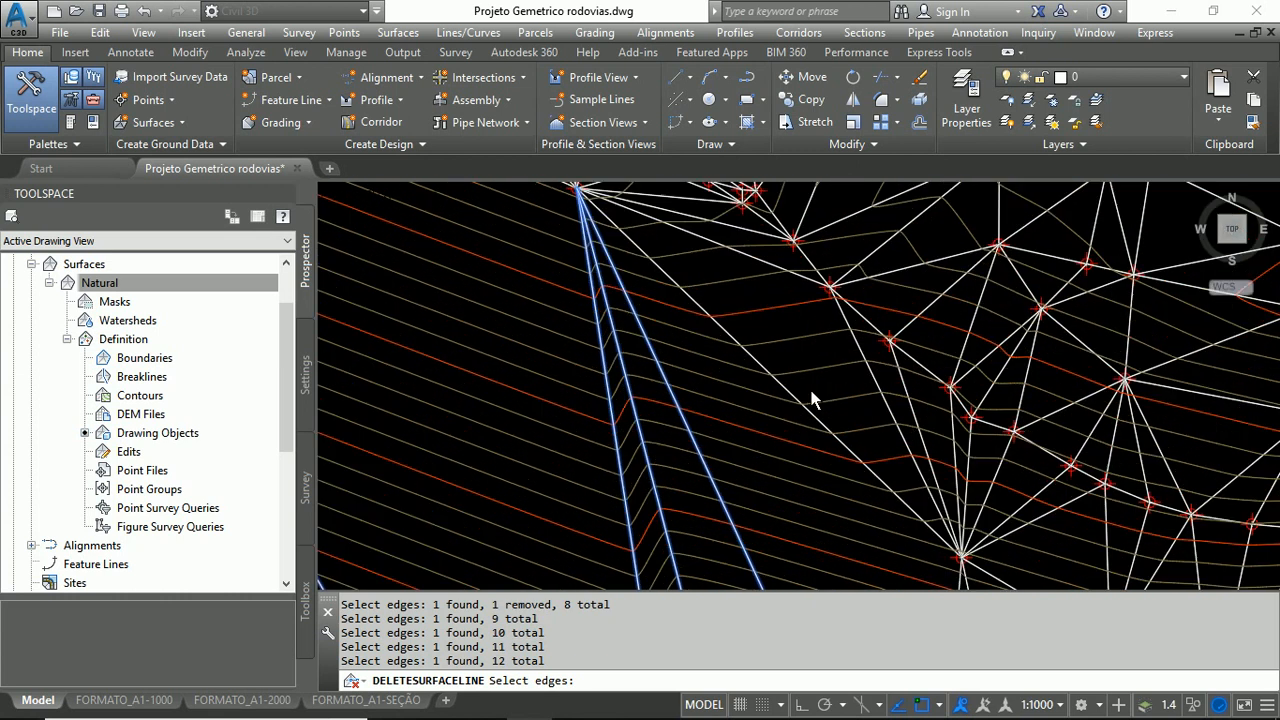
click(768, 389)
scroll(908, 420, down, 4)
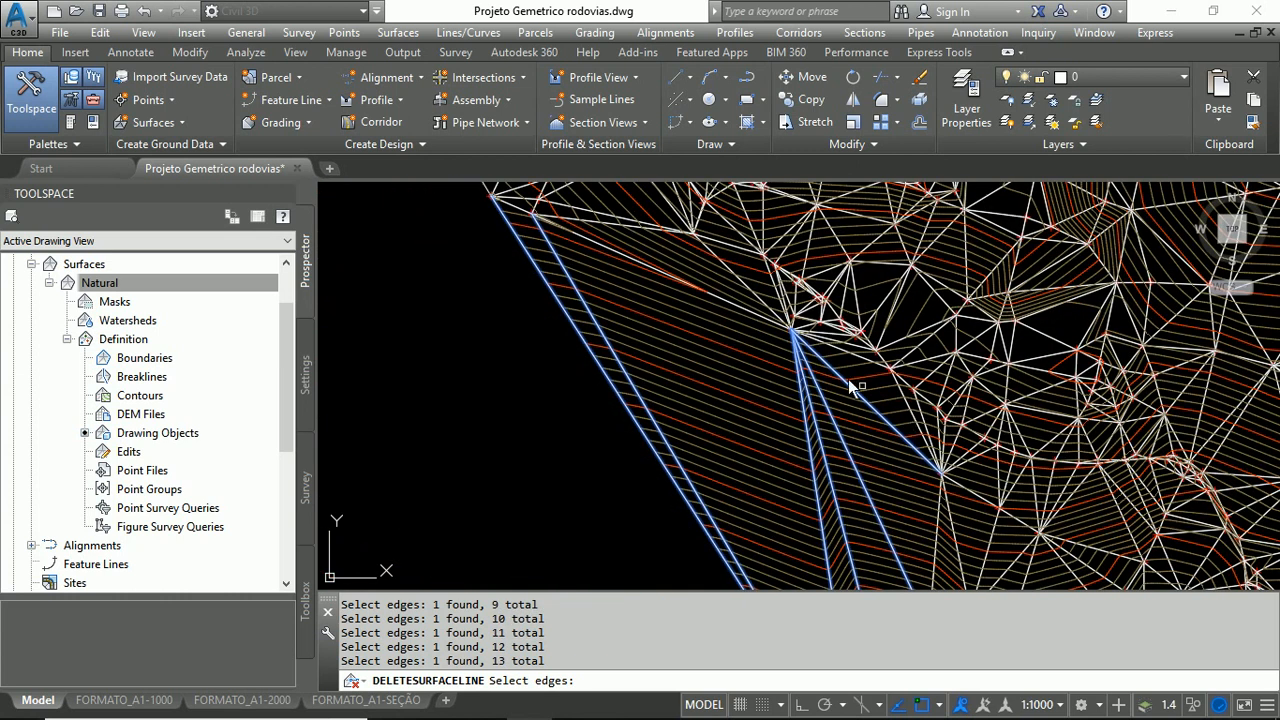
scroll(720, 300, up, 4)
click(737, 337)
scroll(738, 338, down, 4)
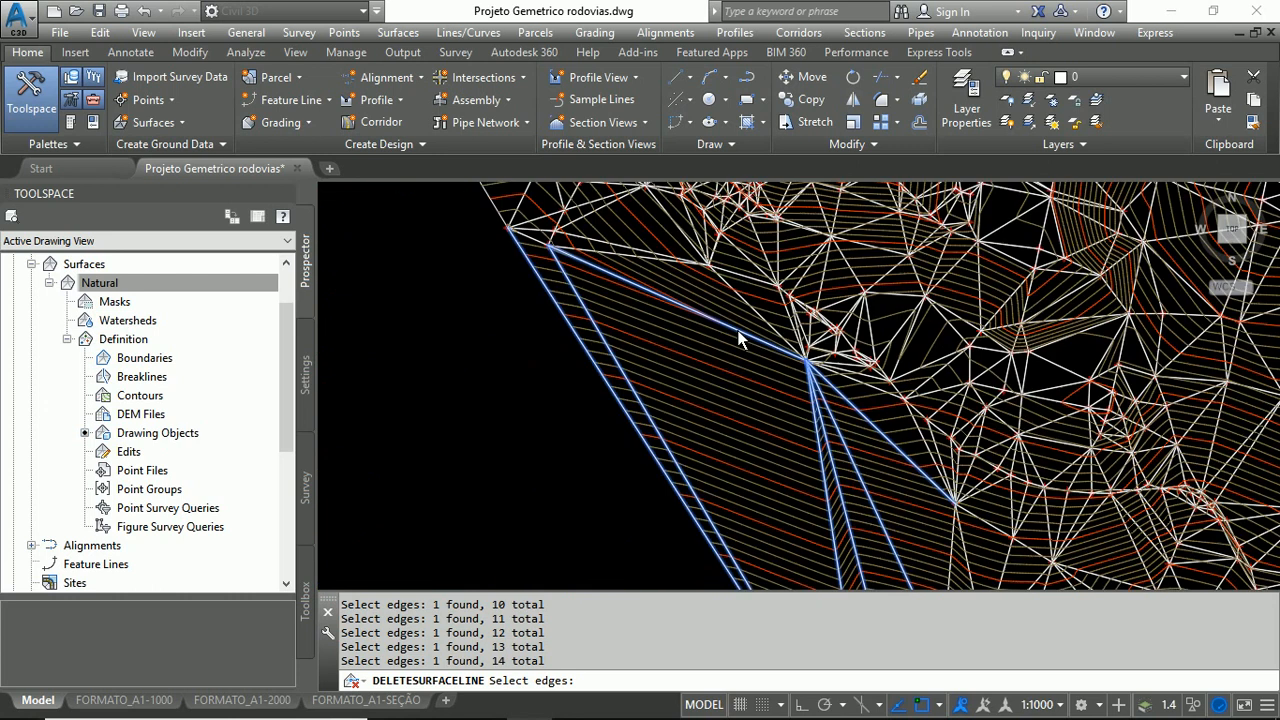
Step: Add the outermost edge and the two long edges just inside it on the south border at circle 05 to the deletion selection
scroll(737, 337, down, 4)
scroll(800, 500, up, 4)
scroll(716, 520, up, 2)
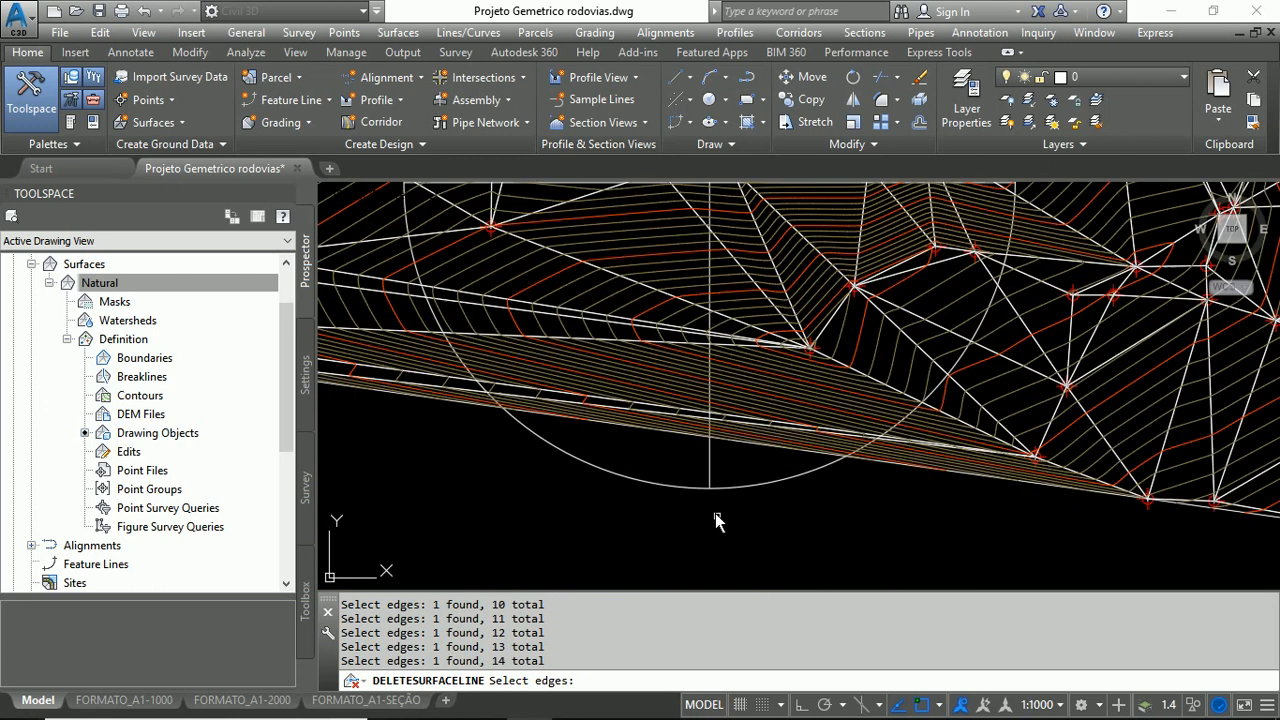
scroll(683, 437, up, 3)
click(667, 434)
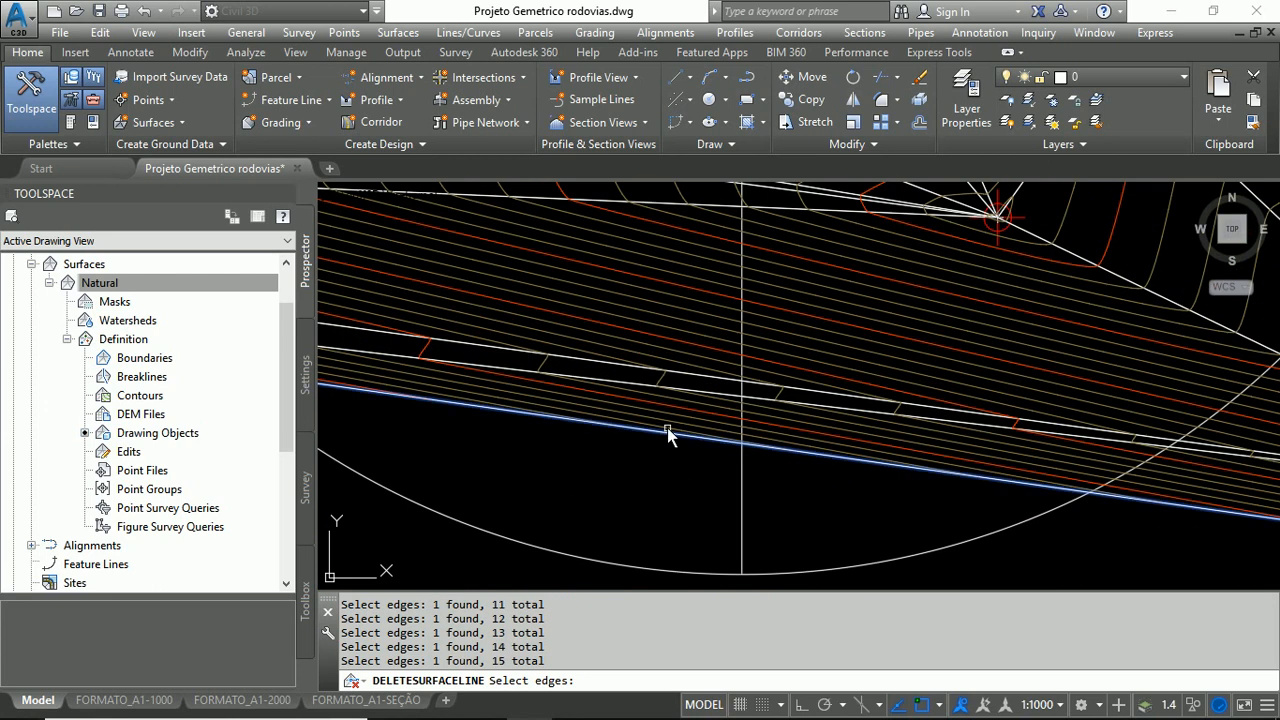
scroll(806, 392, up, 2)
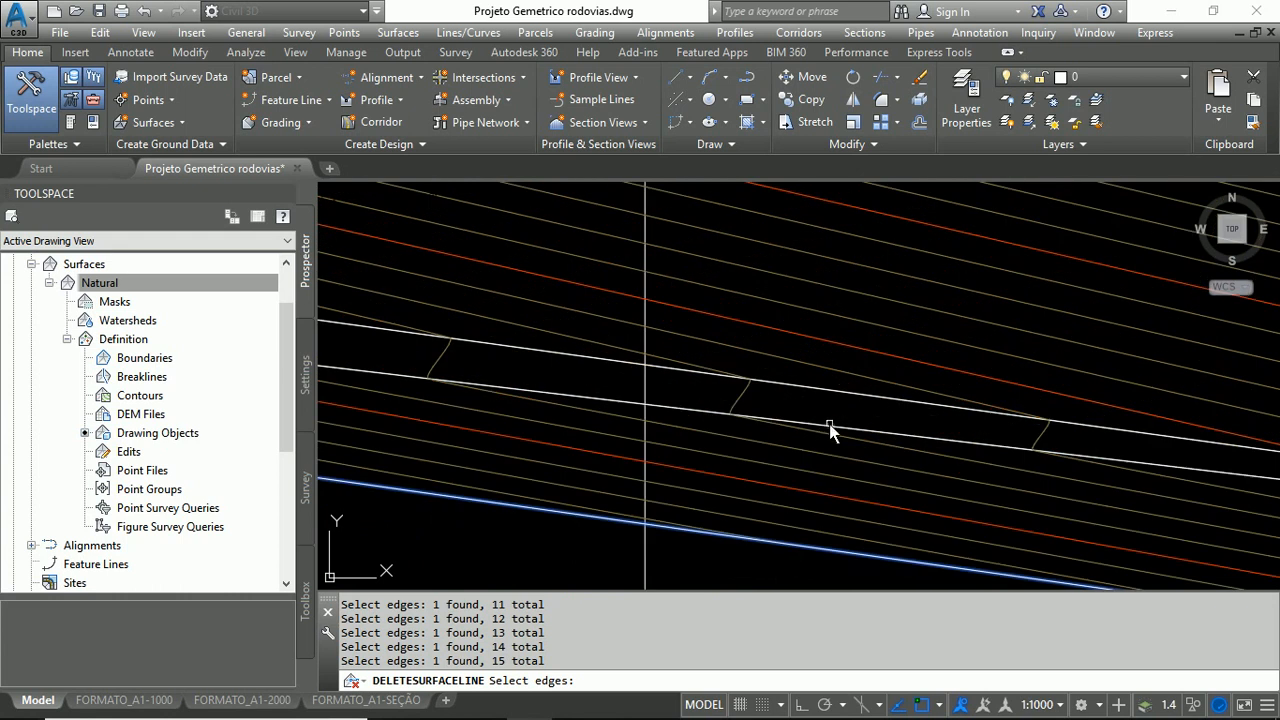
click(832, 428)
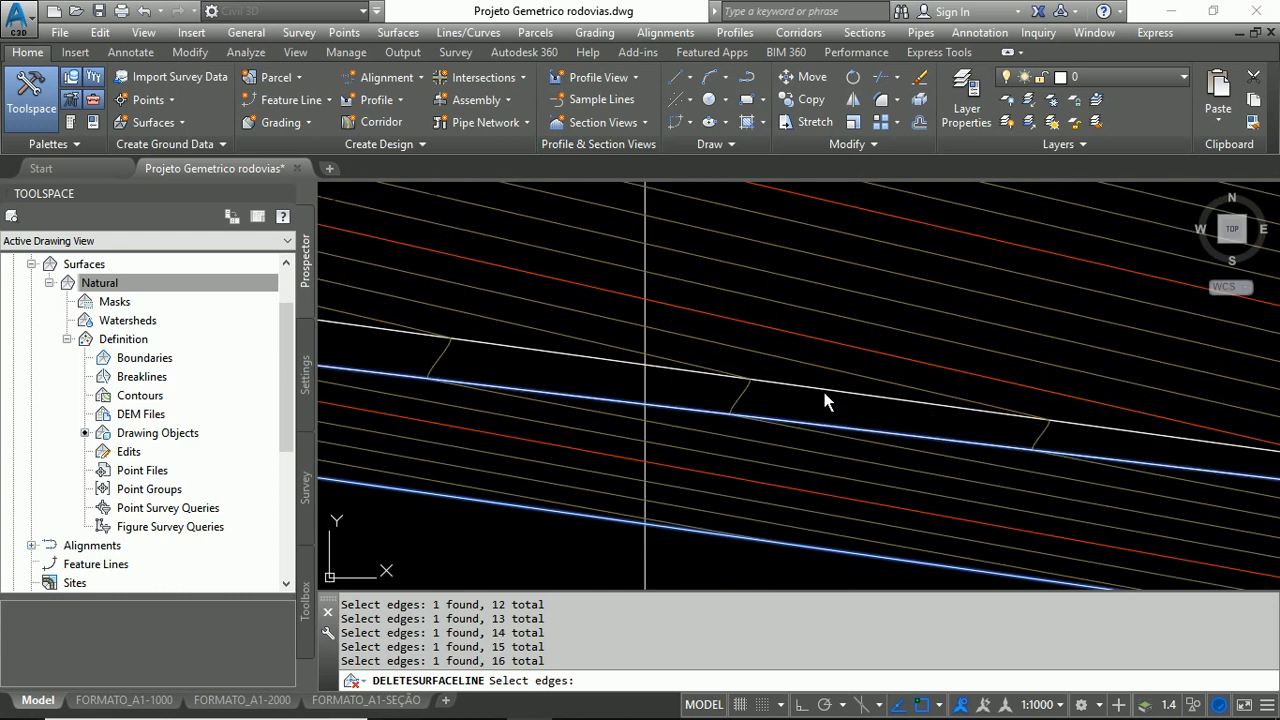
click(824, 392)
scroll(824, 392, down, 2)
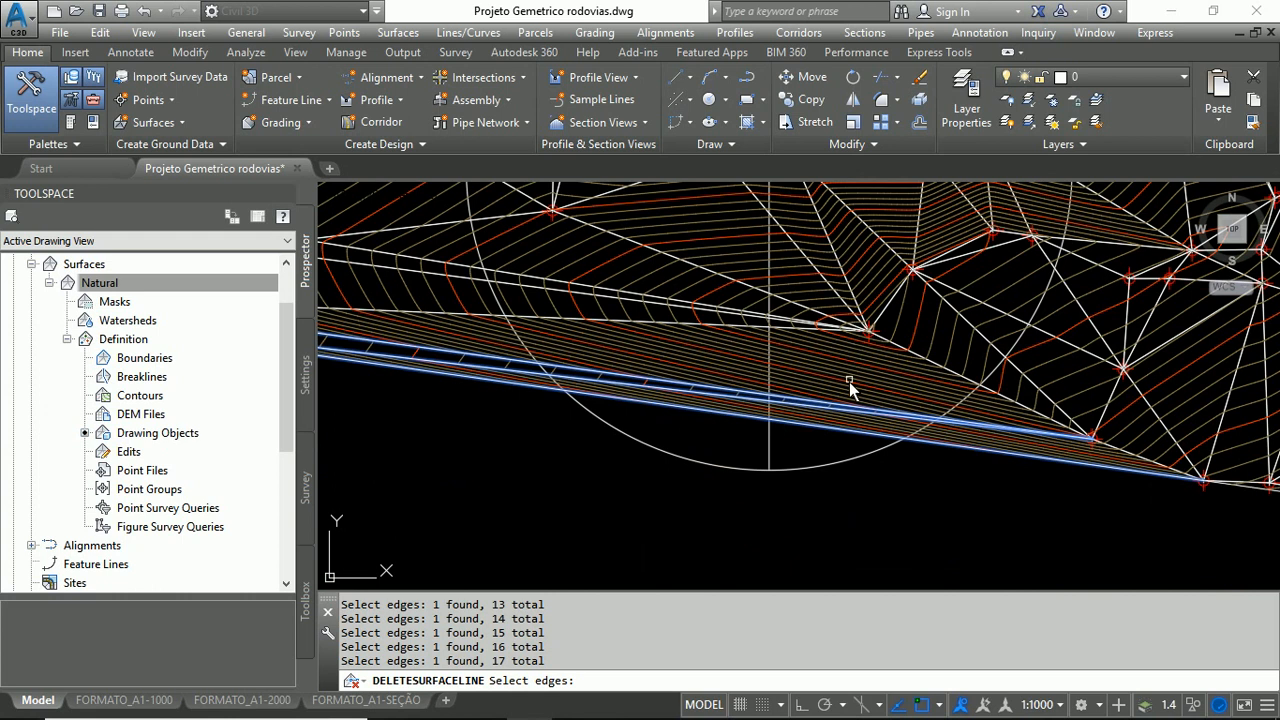
Step: Add the outermost border edge east of circle 01 and the long edge just inside it to the deletion selection
scroll(743, 429, down, 5)
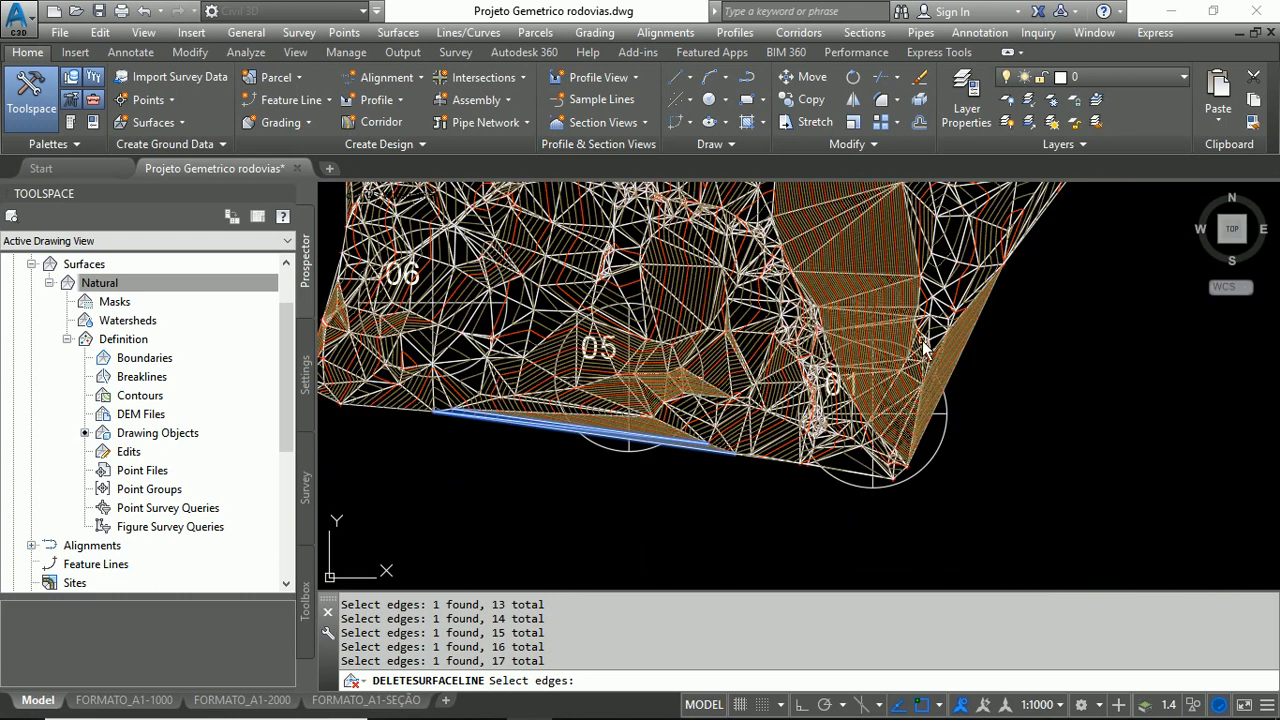
scroll(966, 344, up, 8)
scroll(1015, 404, up, 5)
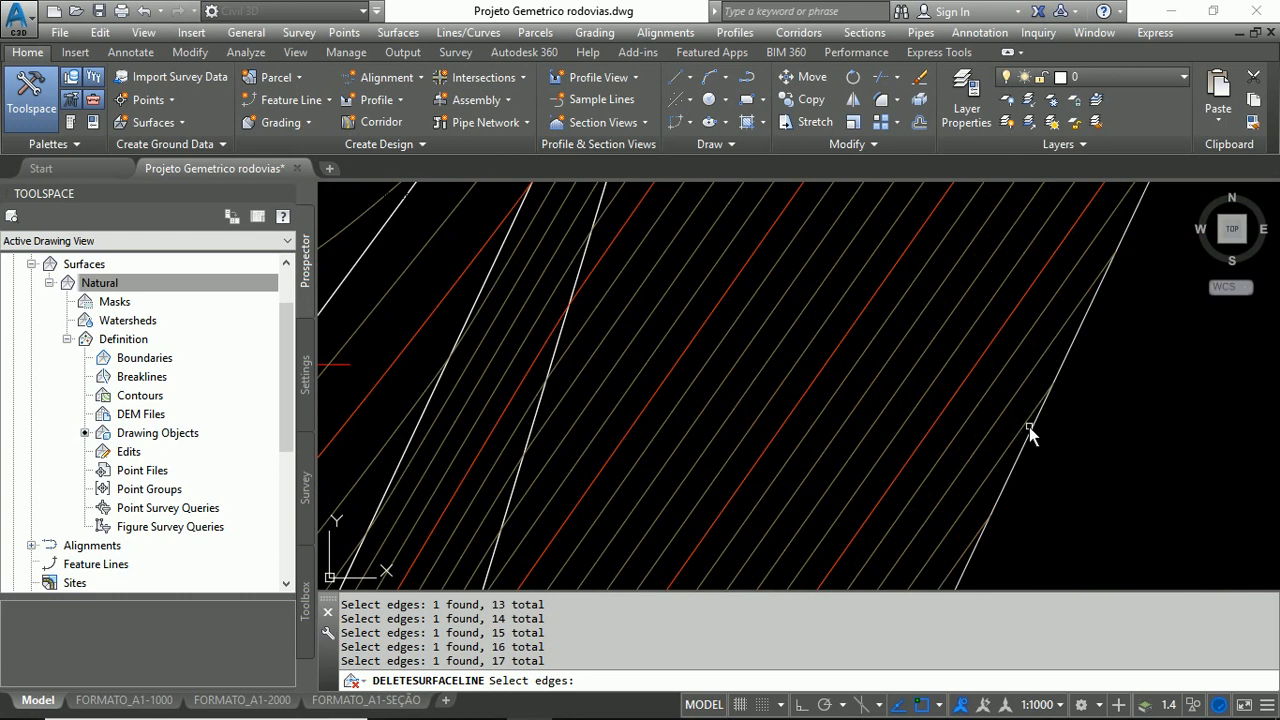
click(1032, 427)
scroll(903, 340, down, 7)
scroll(903, 345, down, 4)
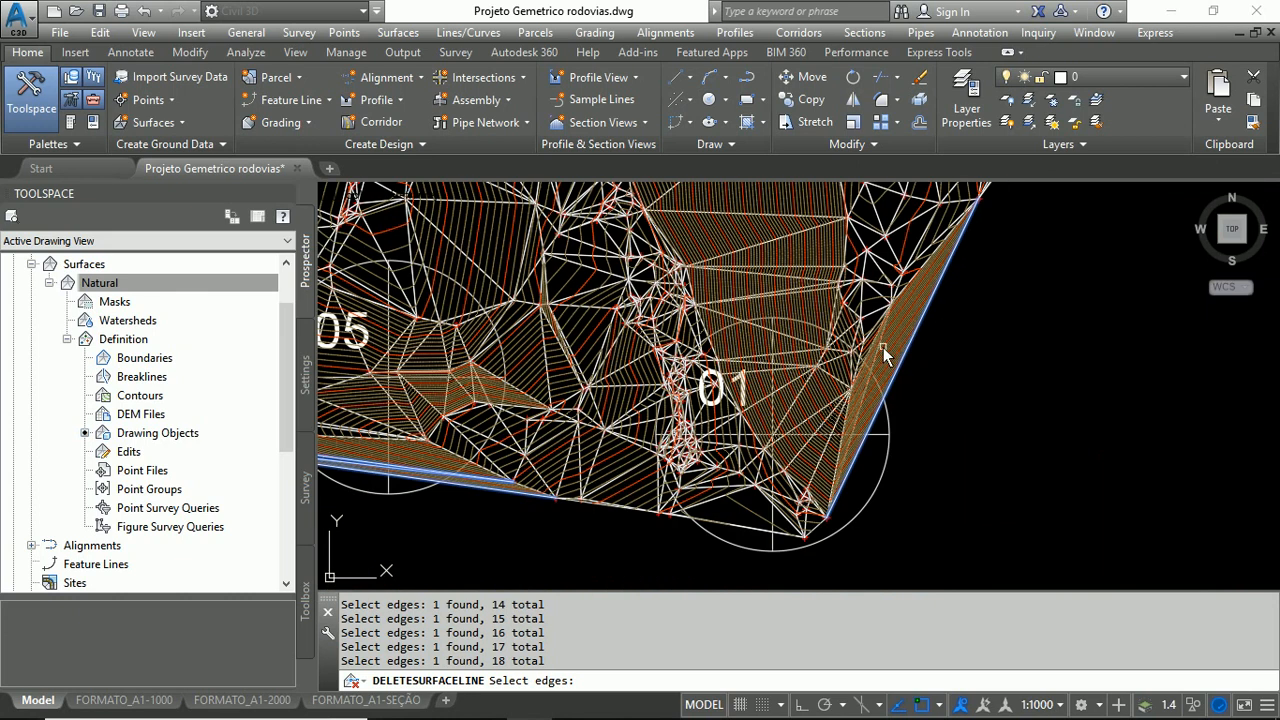
scroll(883, 355, up, 6)
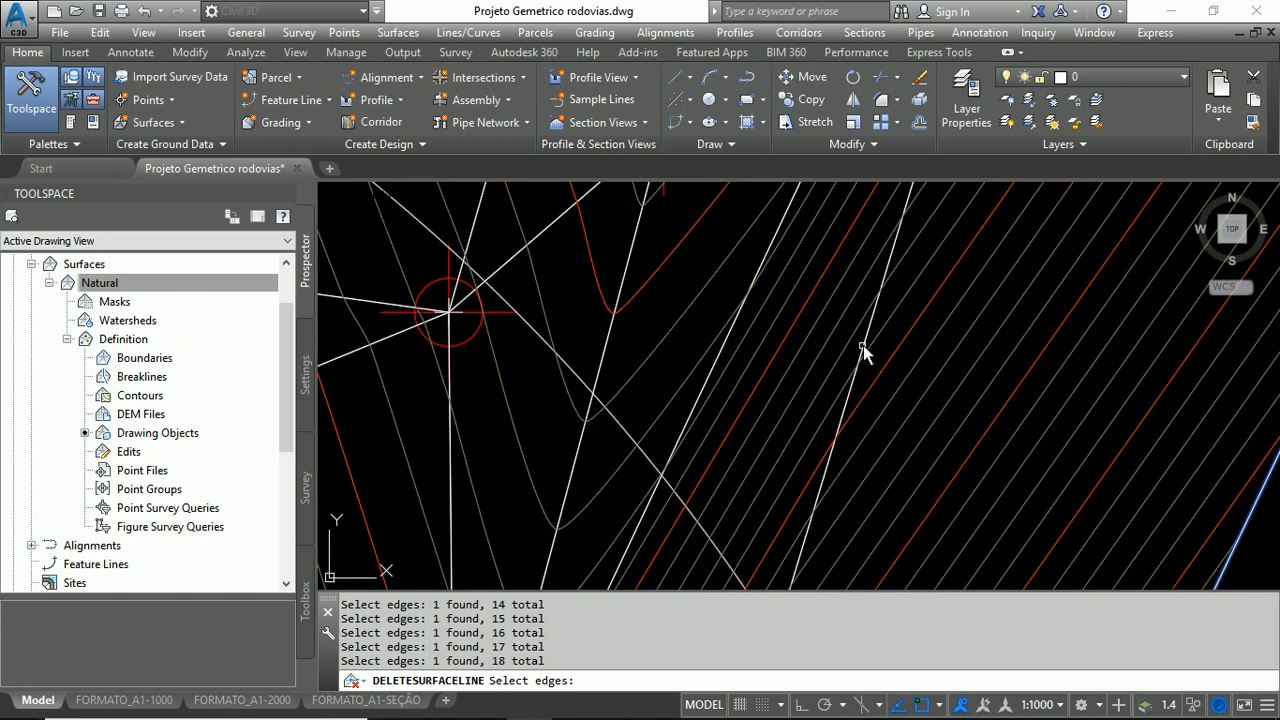
click(864, 343)
scroll(862, 338, down, 3)
scroll(850, 372, down, 3)
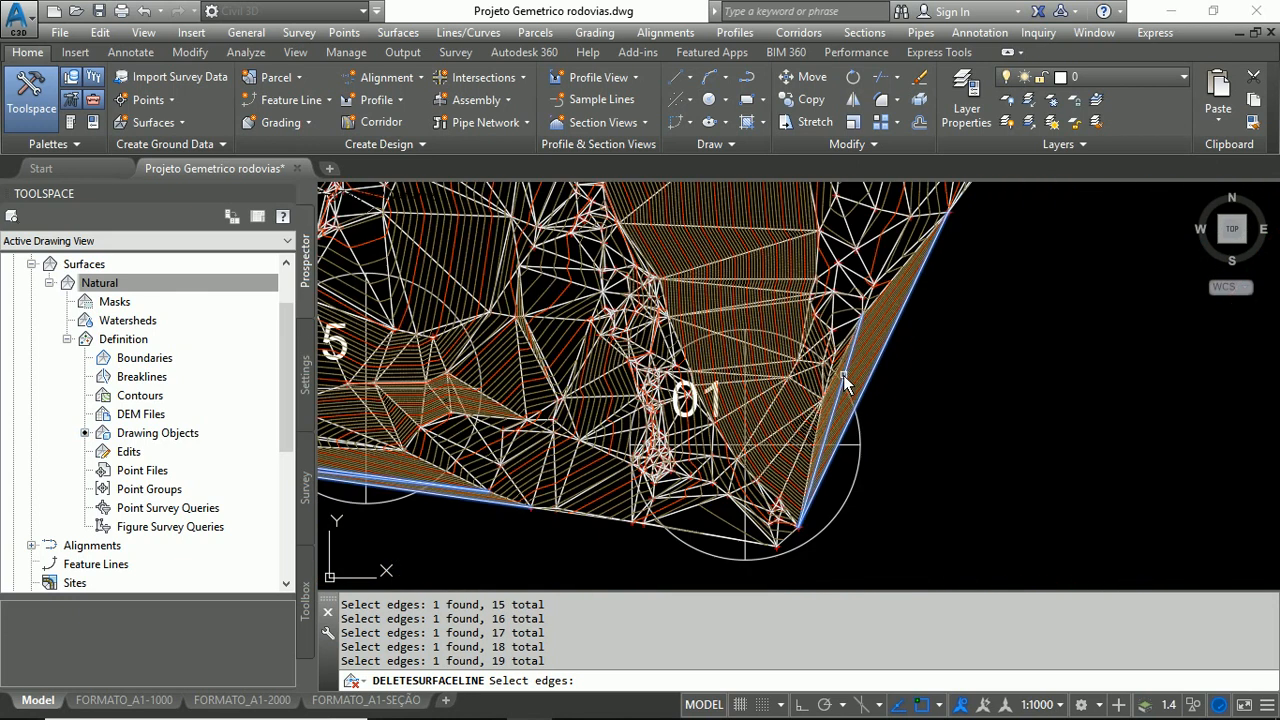
Step: Add the long outer edge on the east border, northeast of the circle 01 gap, to the deletion selection
scroll(880, 300, up, 3)
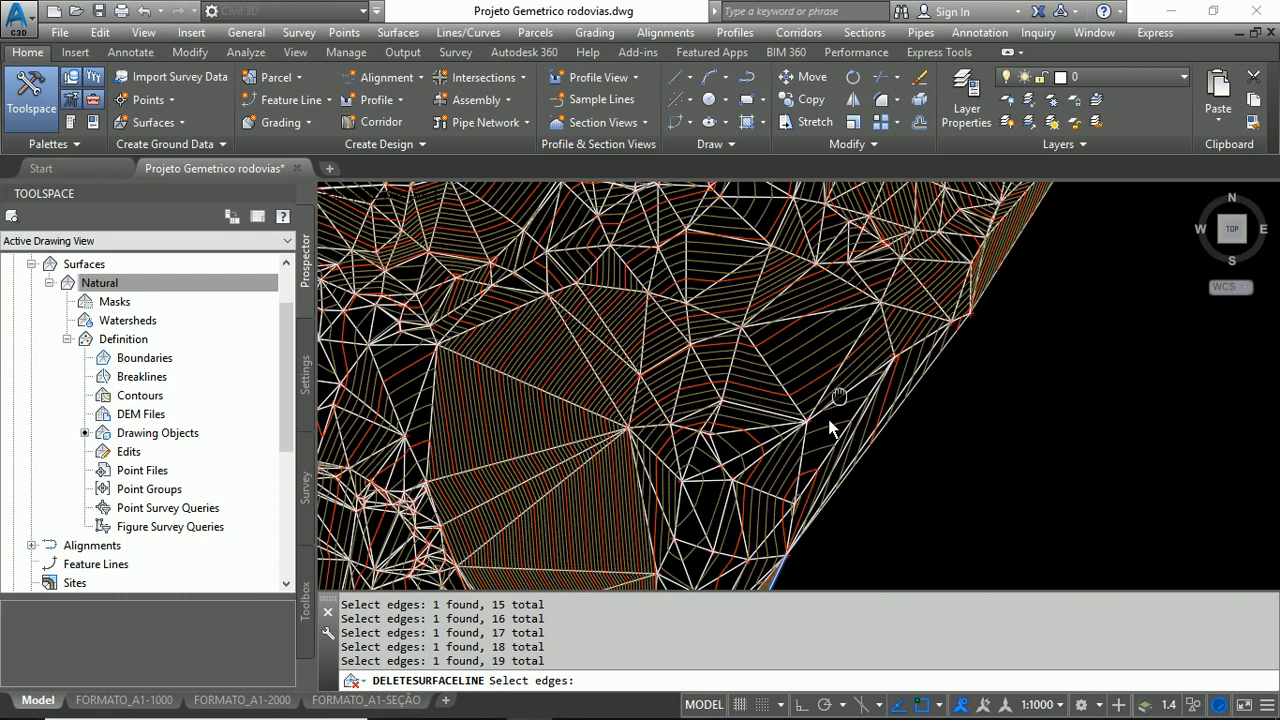
scroll(930, 408, up, 3)
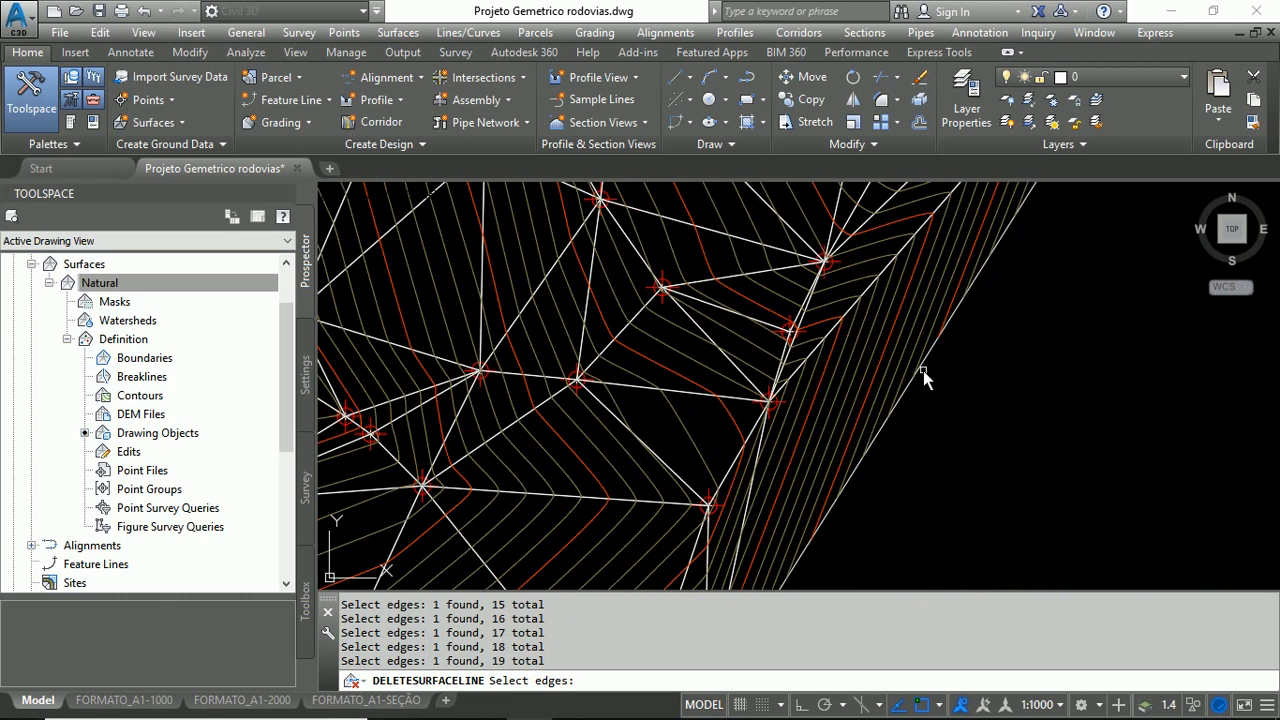
click(923, 366)
scroll(923, 366, down, 5)
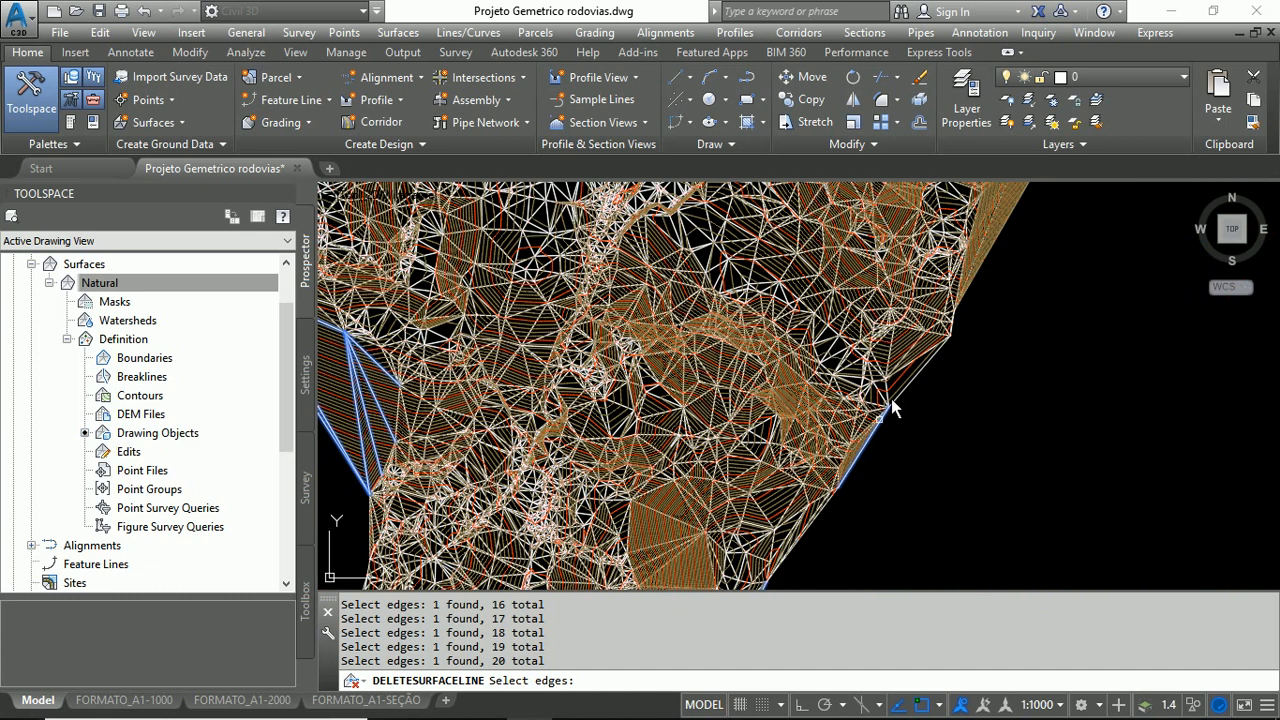
Step: Add the outermost edge and two long edges inside it in the wide gap farther north on the east border to the deletion selection
scroll(840, 460, up, 5)
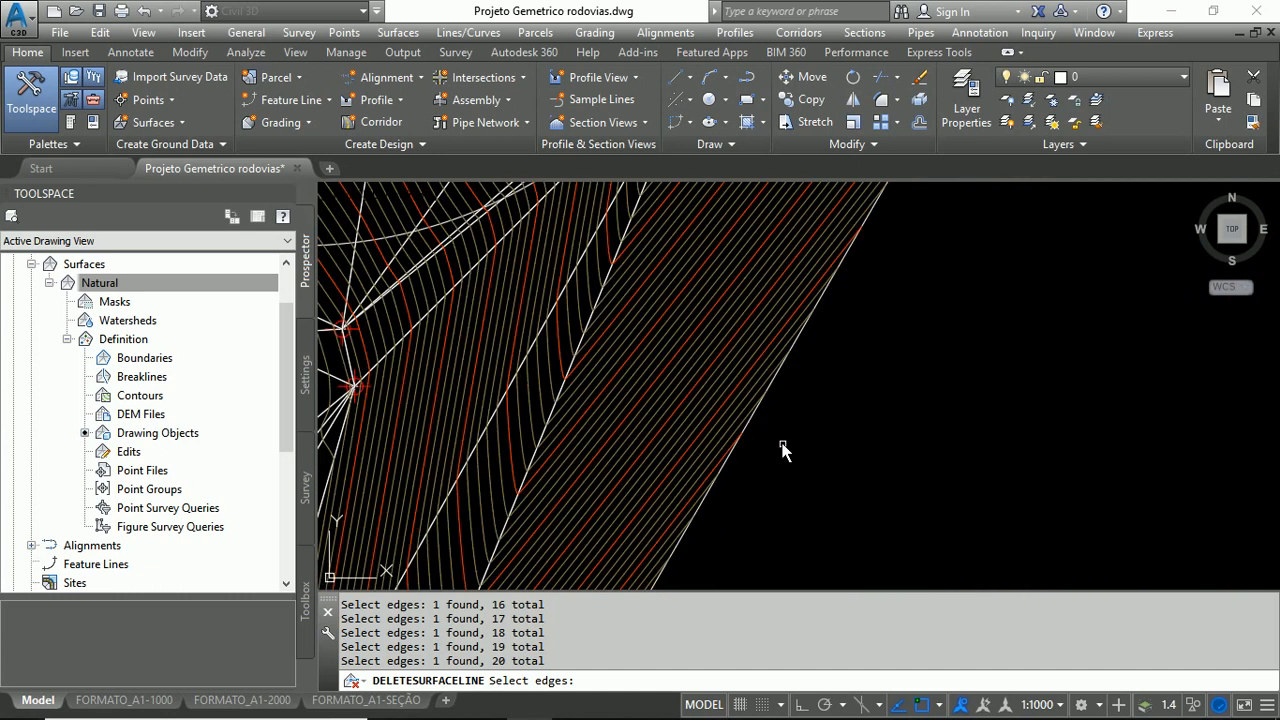
scroll(777, 414, down, 3)
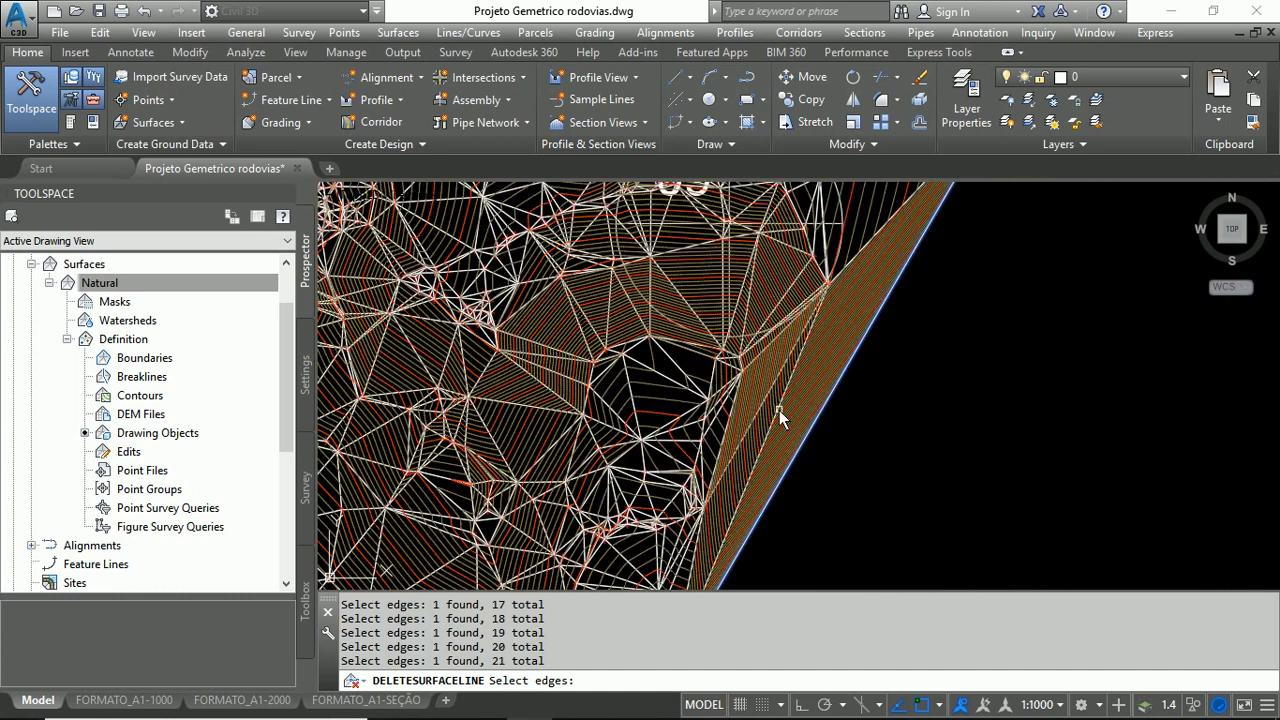
scroll(768, 420, up, 4)
click(763, 420)
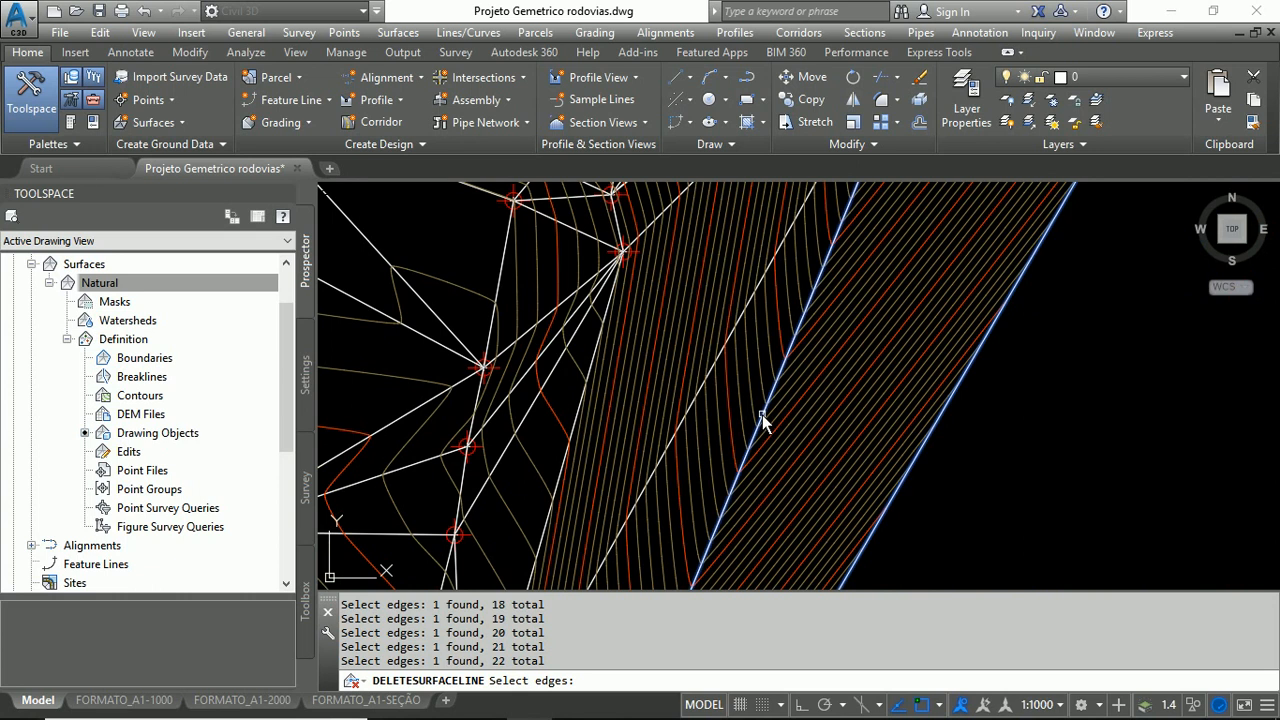
click(714, 369)
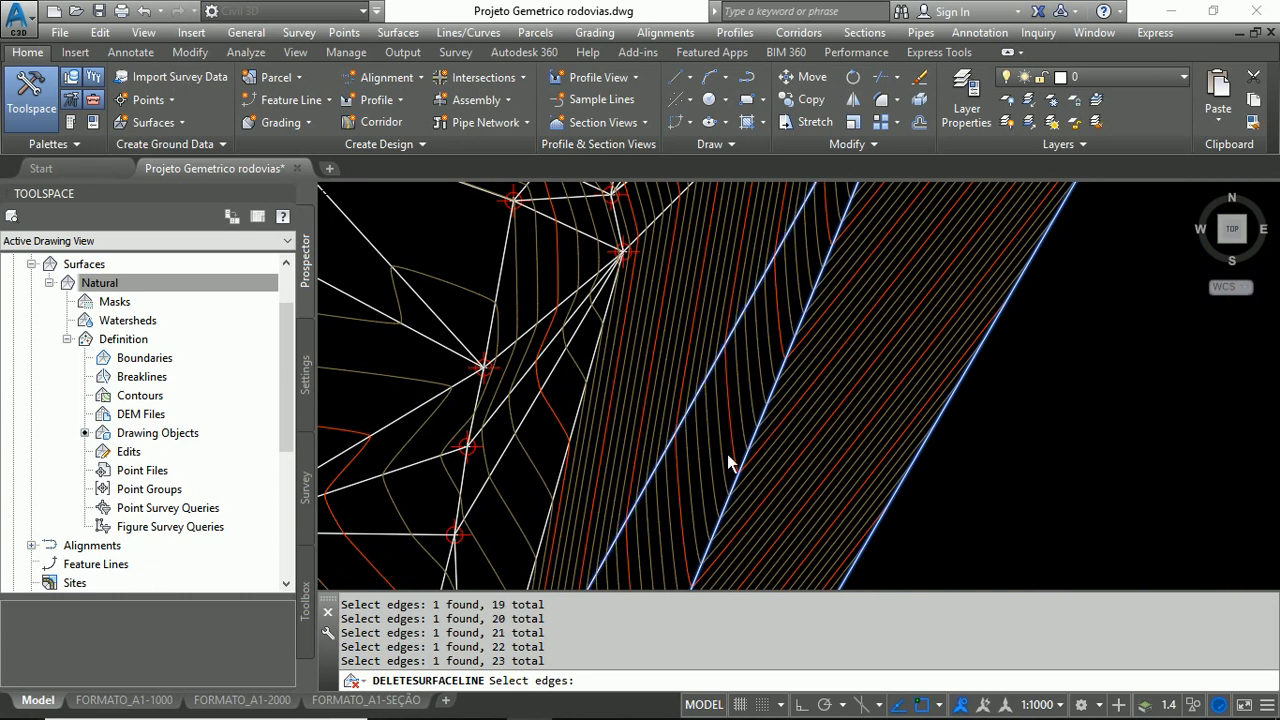
Step: Add the outermost edge and the next three long edges on the north border above circle 04 to the deletion selection
scroll(740, 420, down, 4)
scroll(650, 235, up, 8)
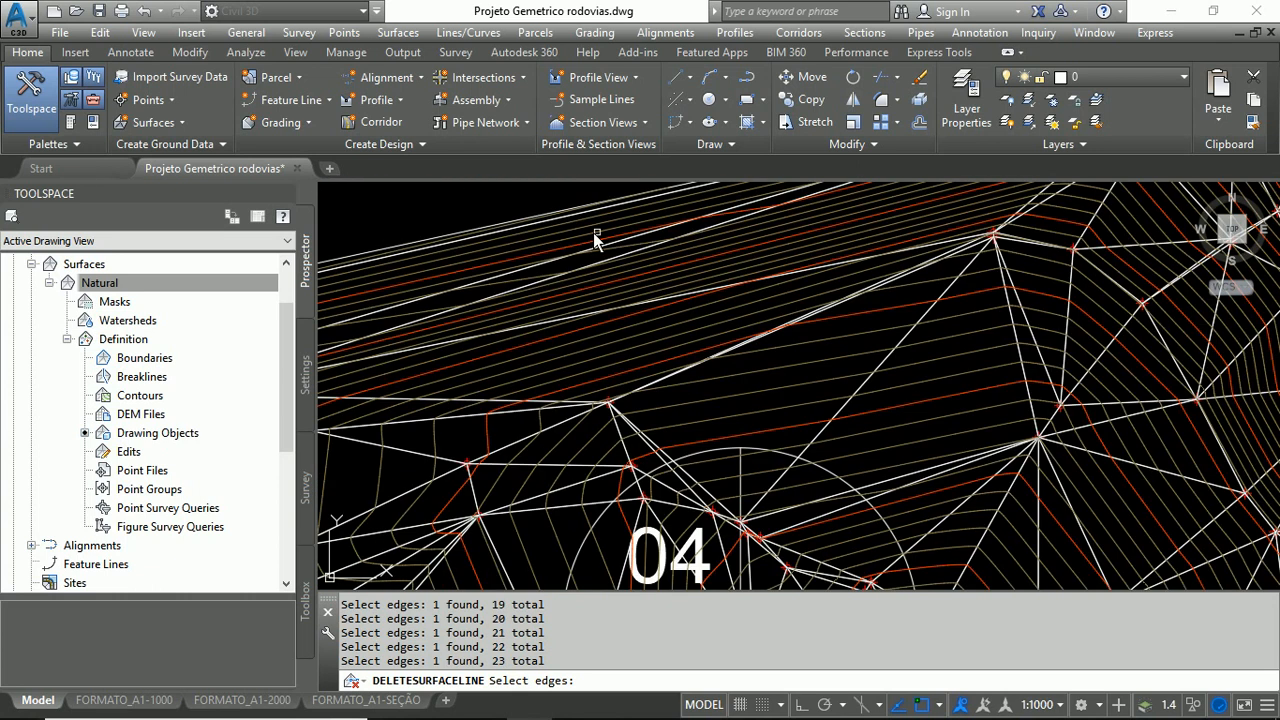
click(665, 340)
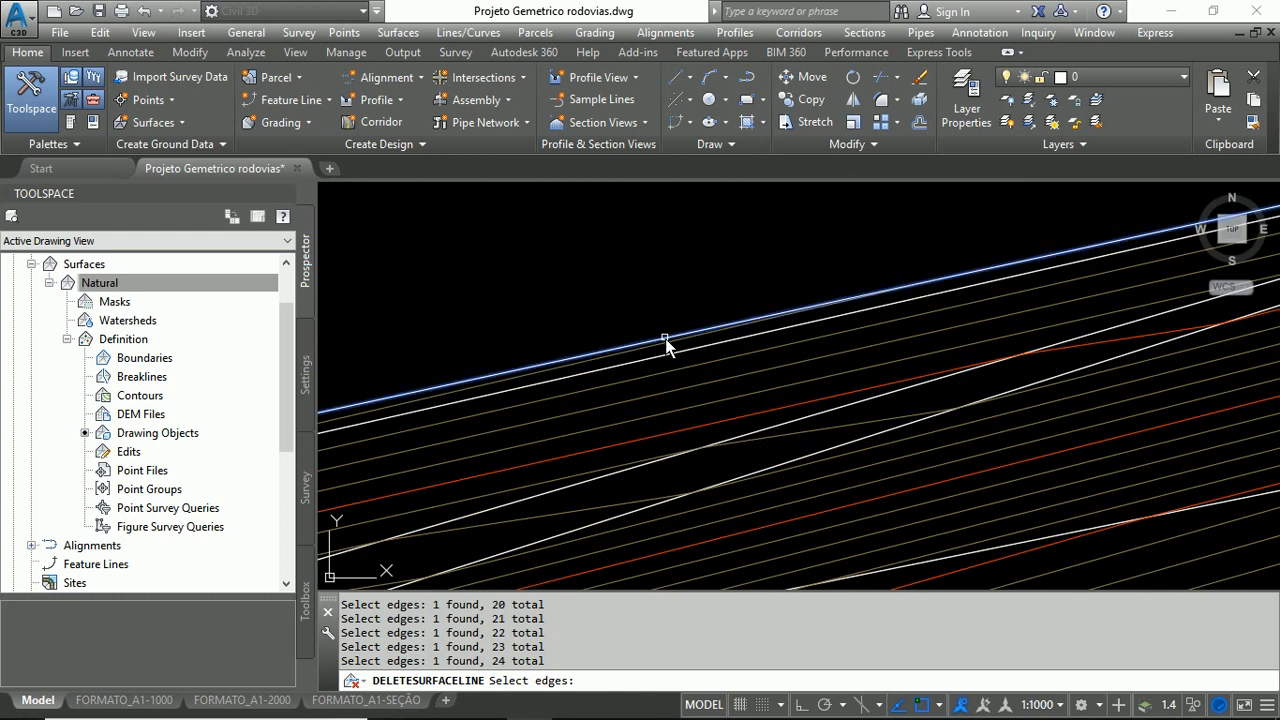
click(673, 353)
click(578, 487)
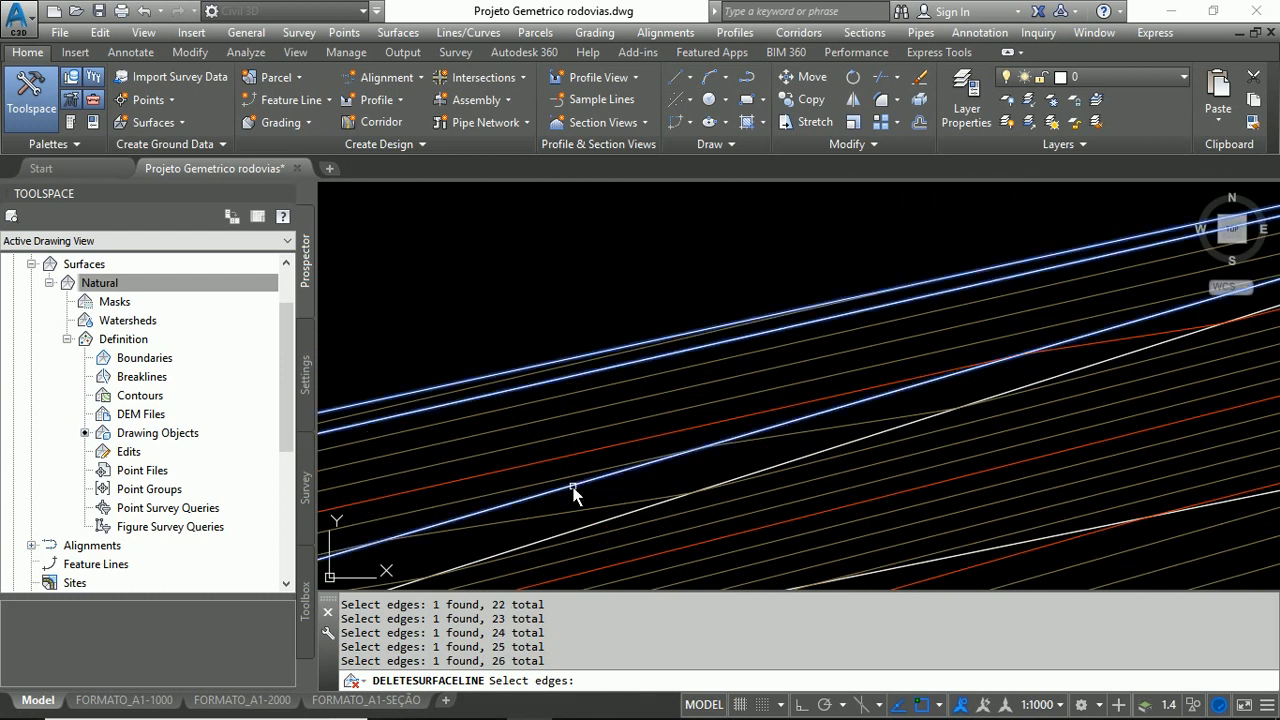
click(577, 535)
Step: Add one more long edge, the innermost one bounding the gap northwest of circle 04, to the deletion selection
scroll(730, 391, down, 5)
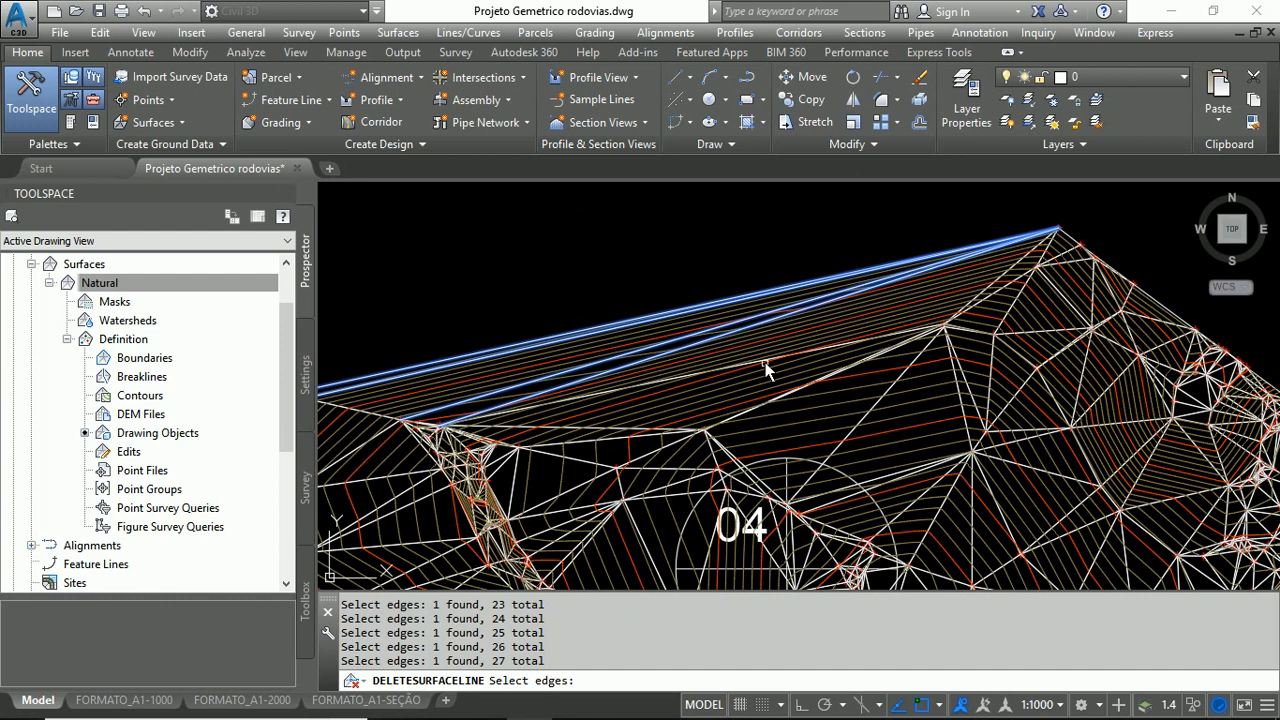
scroll(765, 368, up, 5)
click(663, 337)
scroll(663, 337, down, 5)
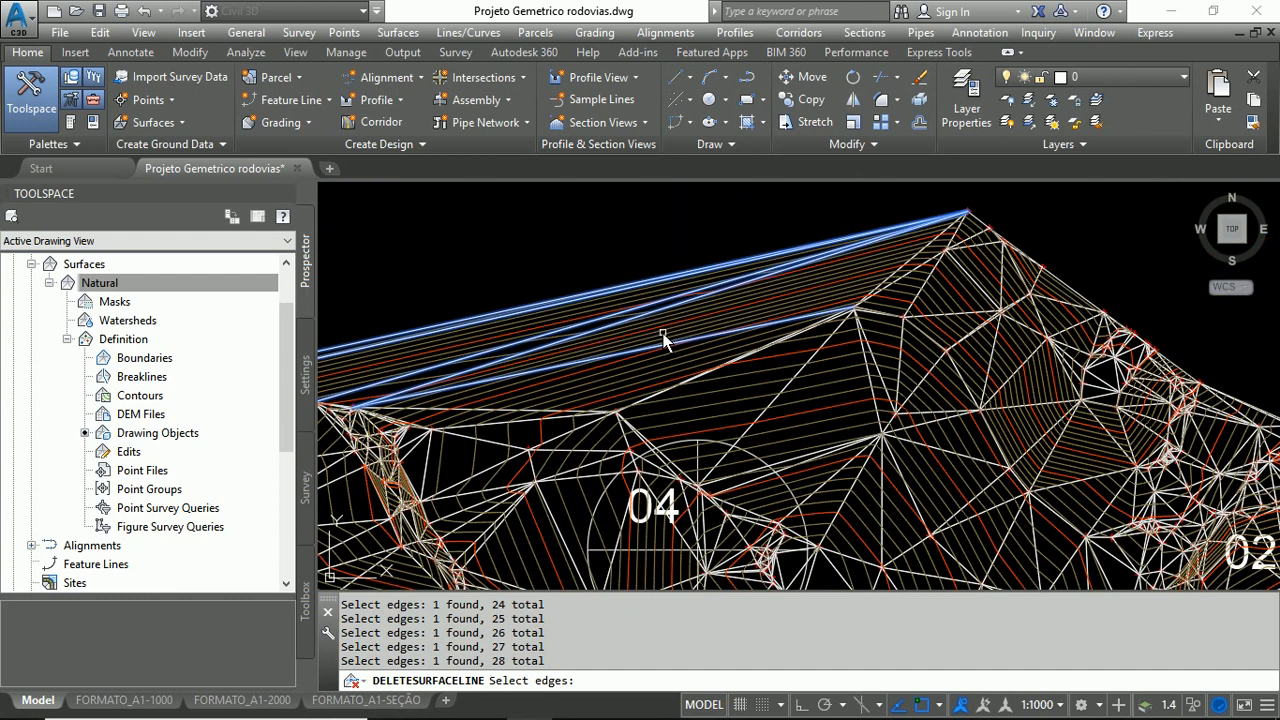
scroll(663, 337, down, 5)
scroll(451, 267, up, 3)
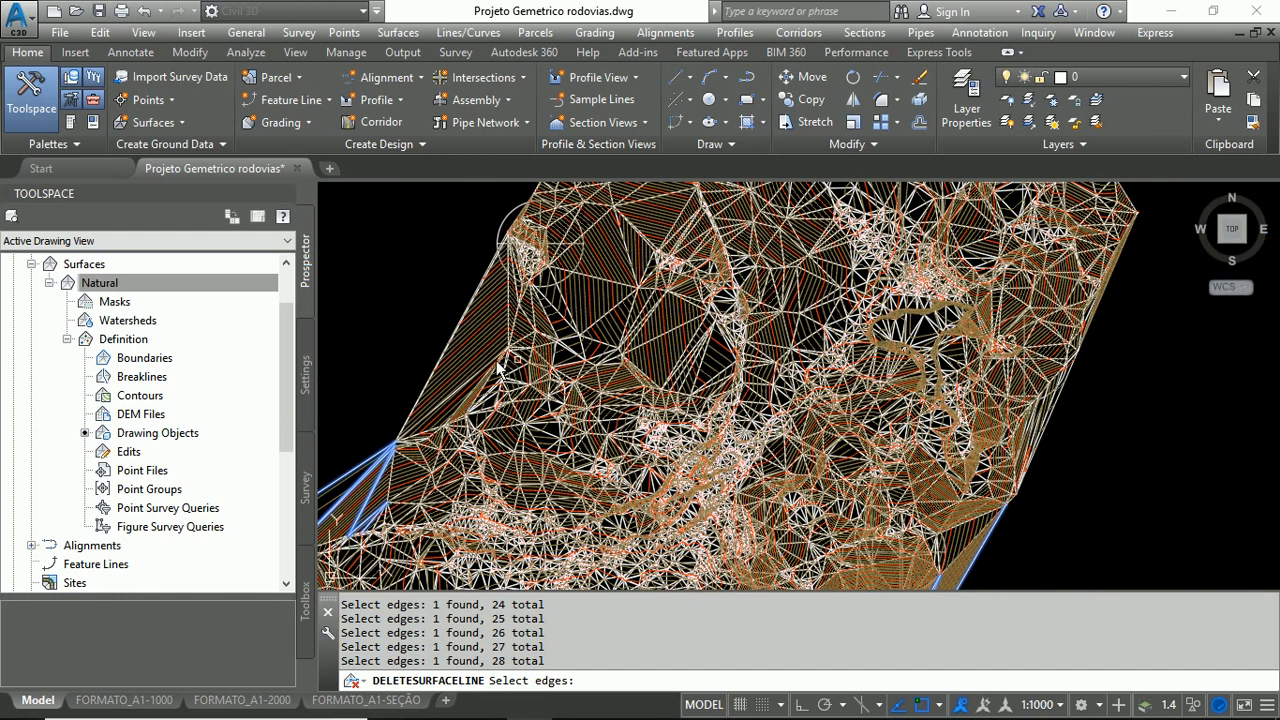
Step: Add the two outermost long edges and one long inner edge in the gap on the northwest border to the deletion selection
scroll(490, 360, up, 6)
click(477, 352)
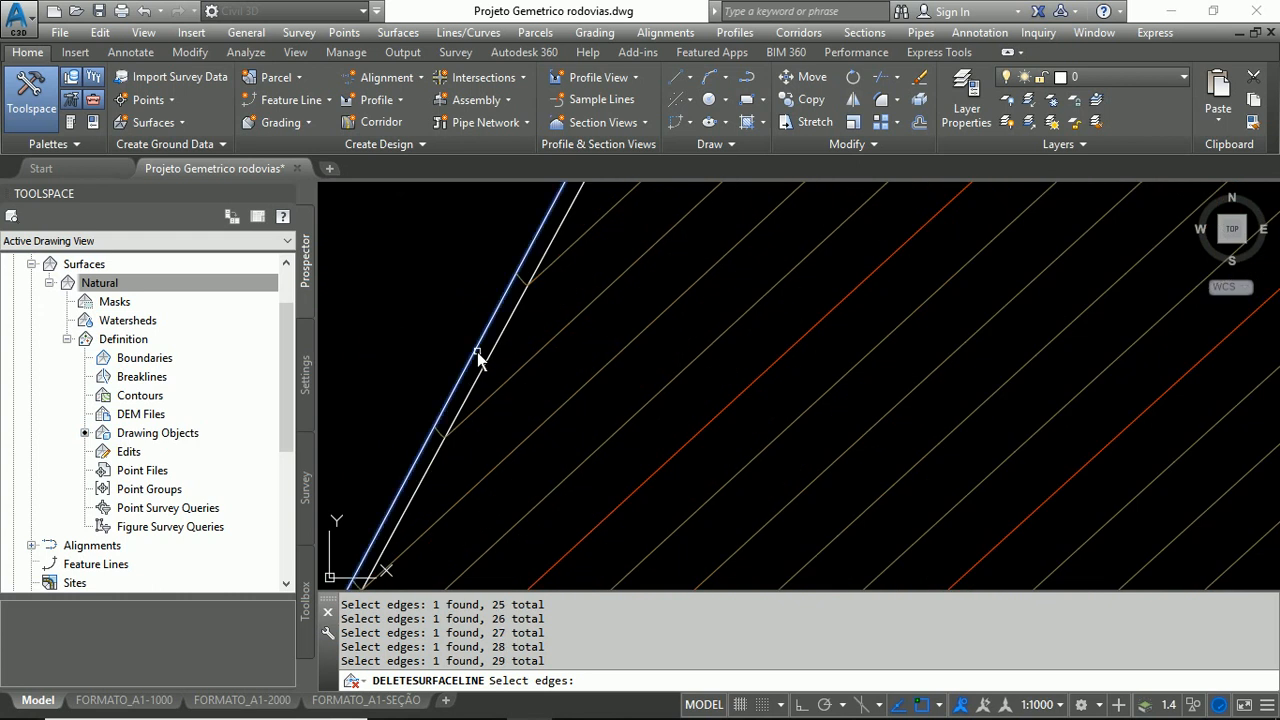
click(491, 360)
scroll(573, 276, down, 5)
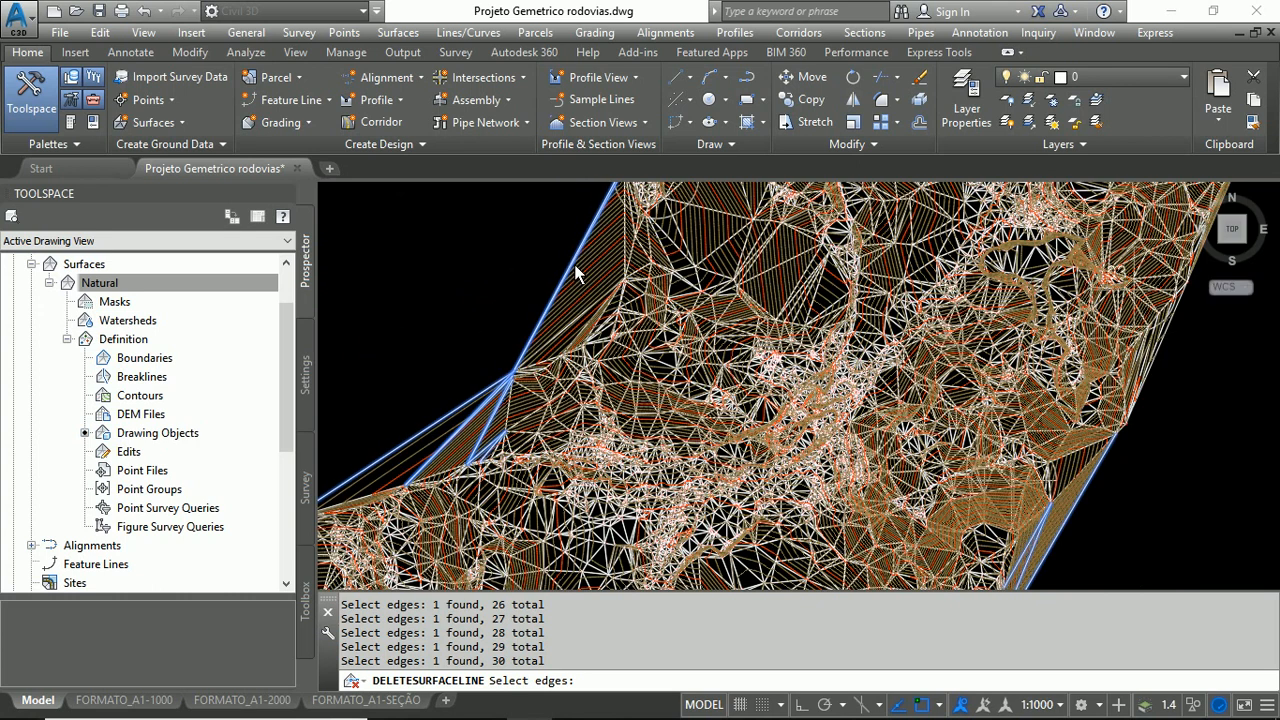
scroll(575, 272, down, 2)
scroll(568, 285, up, 8)
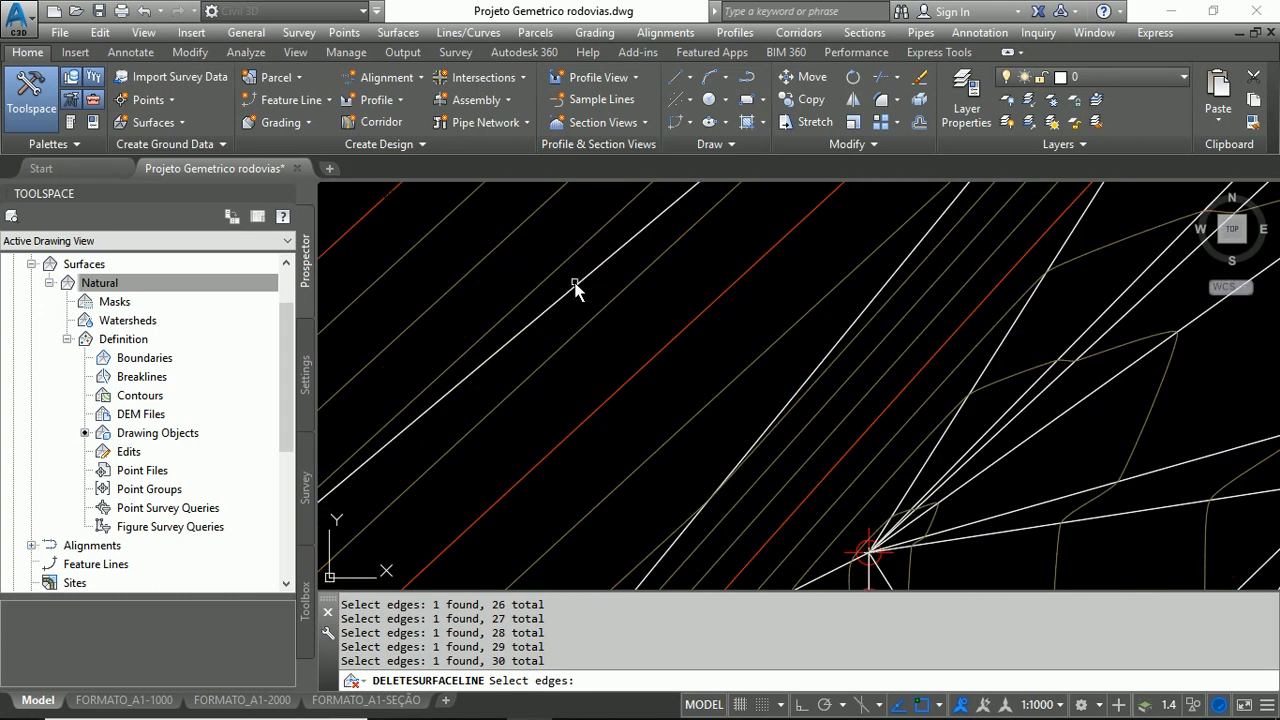
click(575, 284)
scroll(580, 288, down, 6)
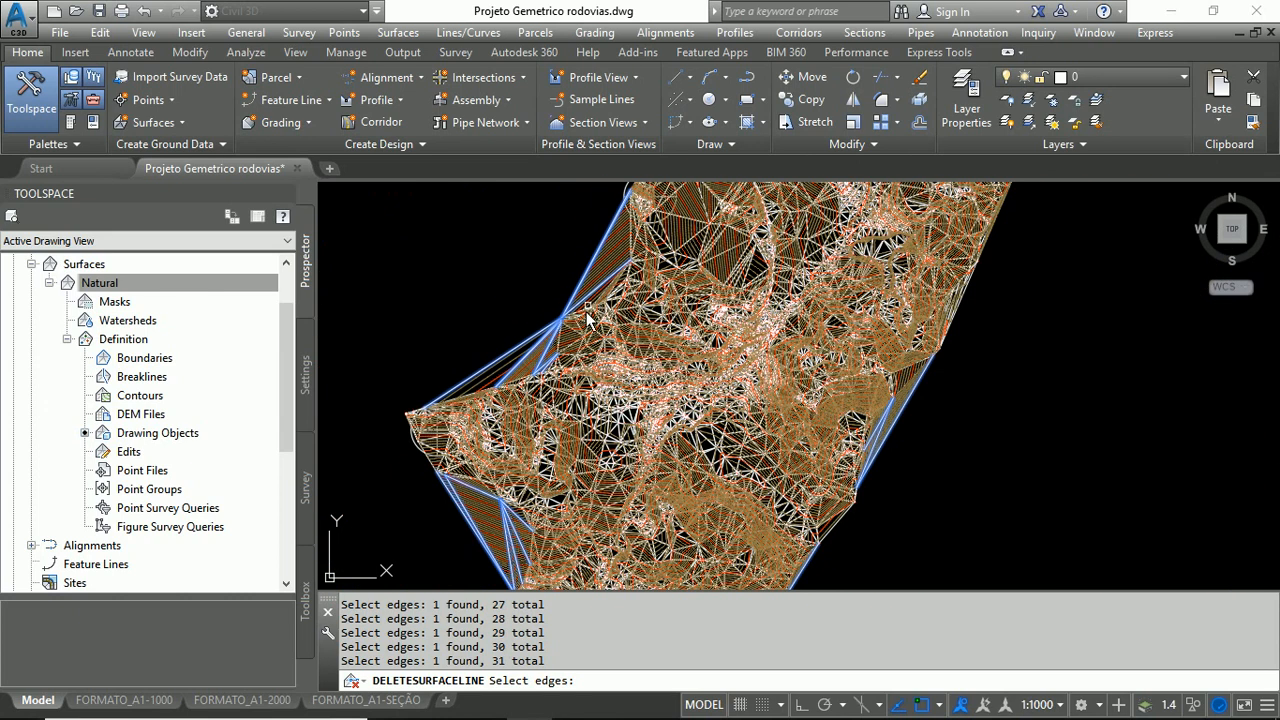
Step: Add the three outermost long edges of the east border gap just south of circle 03 to the deletion selection
scroll(600, 312, down, 5)
scroll(735, 300, up, 7)
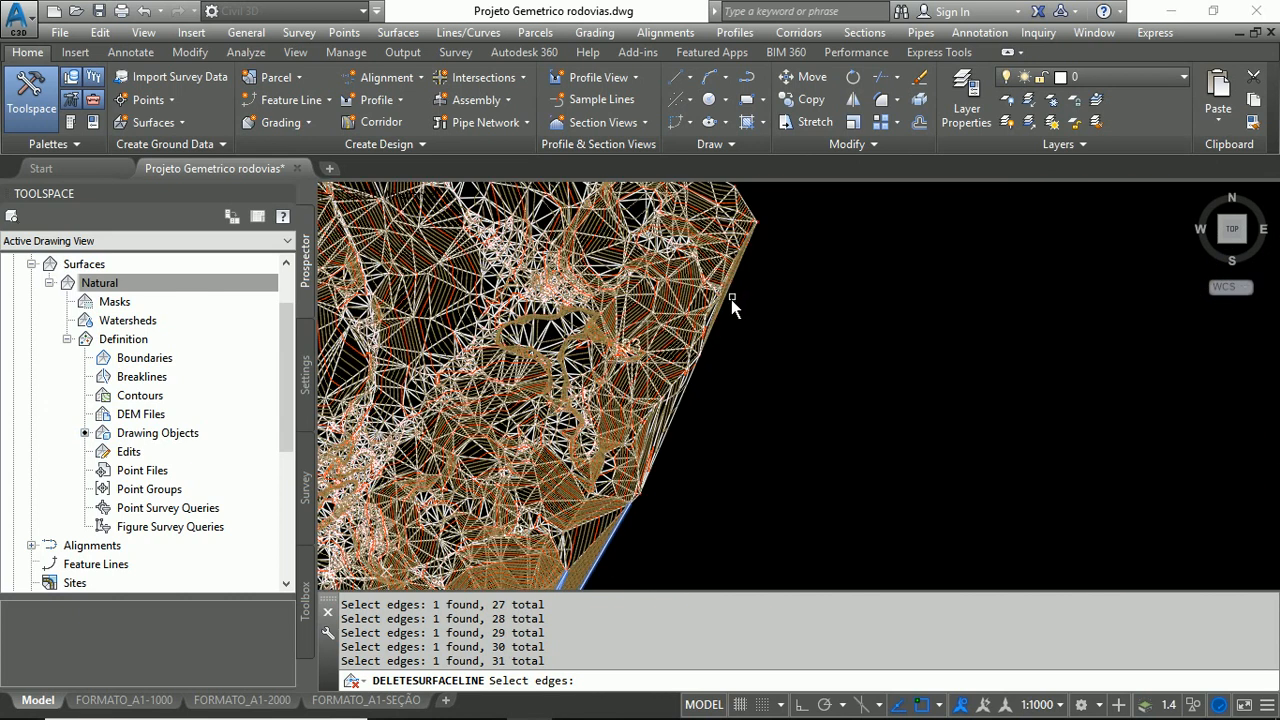
scroll(731, 299, up, 5)
middle_drag(670, 424, 777, 286)
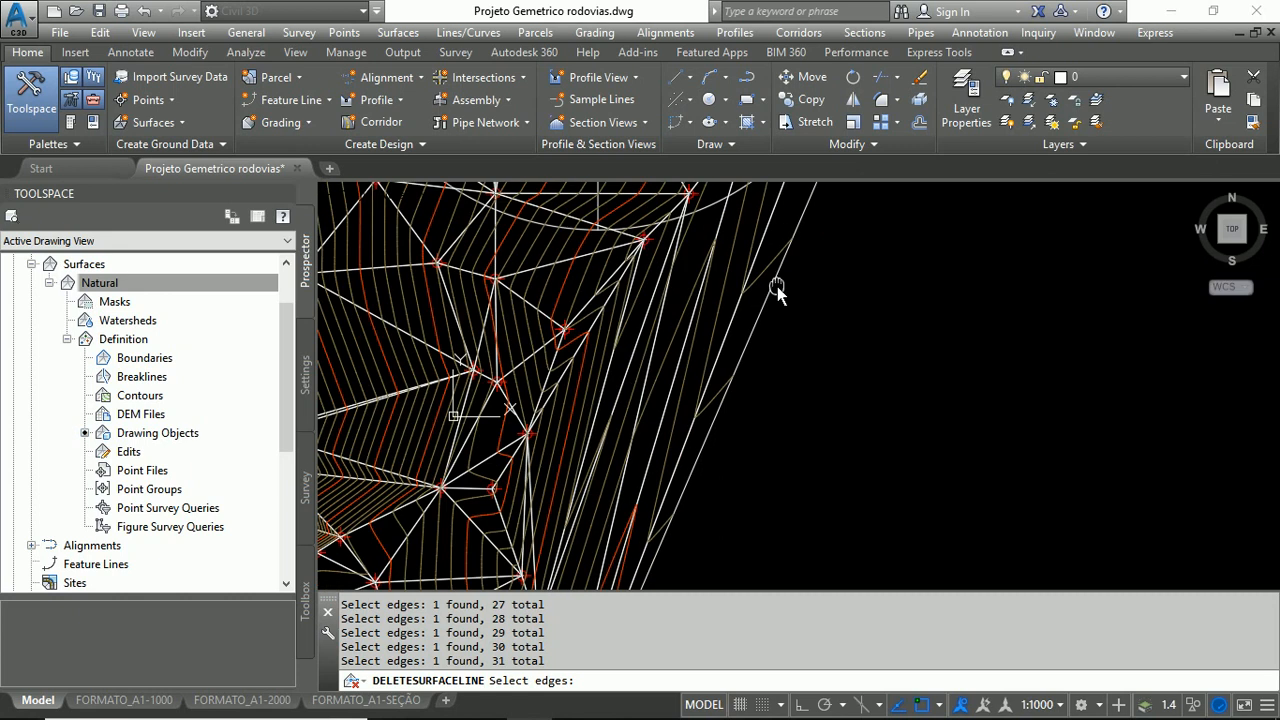
click(757, 334)
click(733, 327)
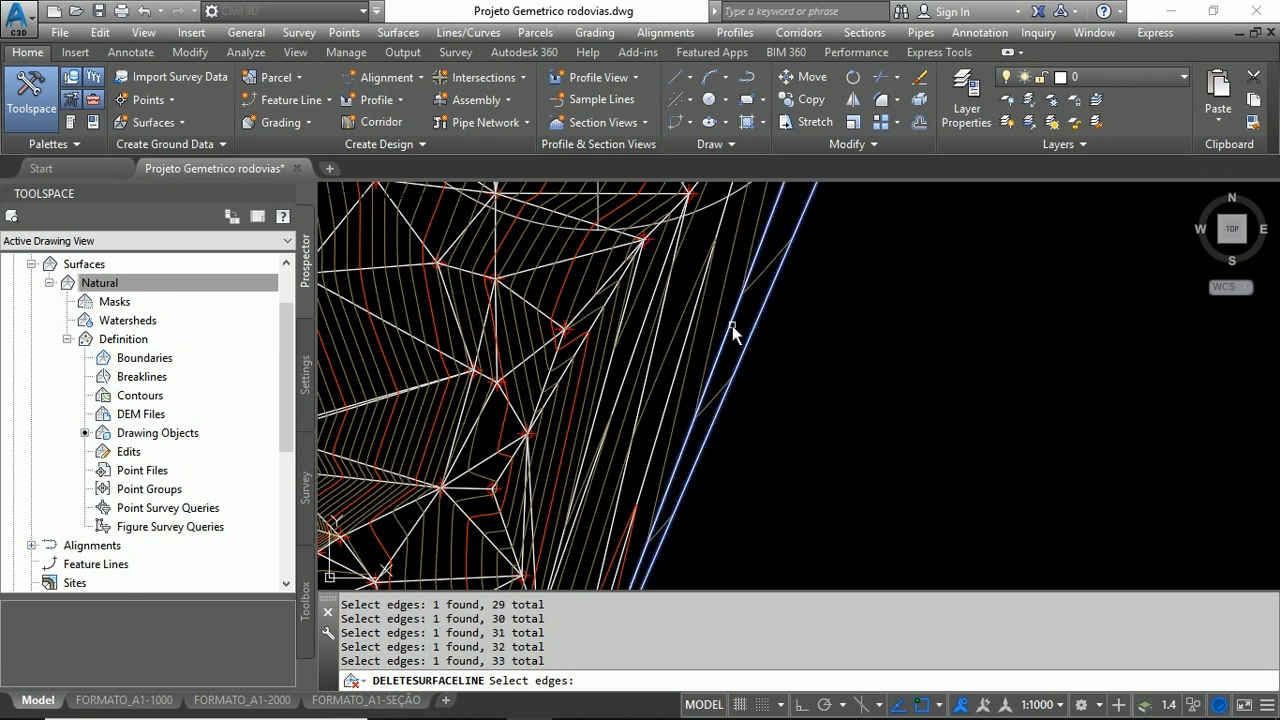
click(658, 385)
Step: Add the next three long edges further inside the same east border gap south of circle 03 to the deletion selection
scroll(650, 395, up, 2)
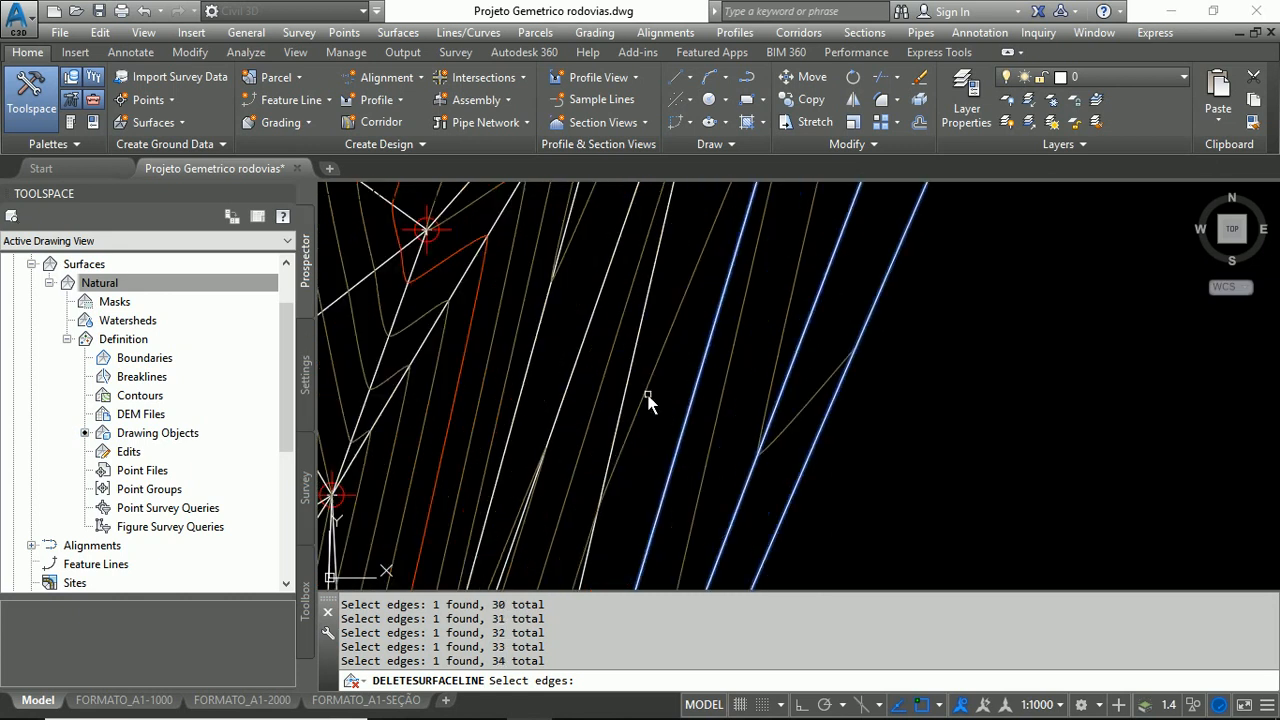
click(631, 371)
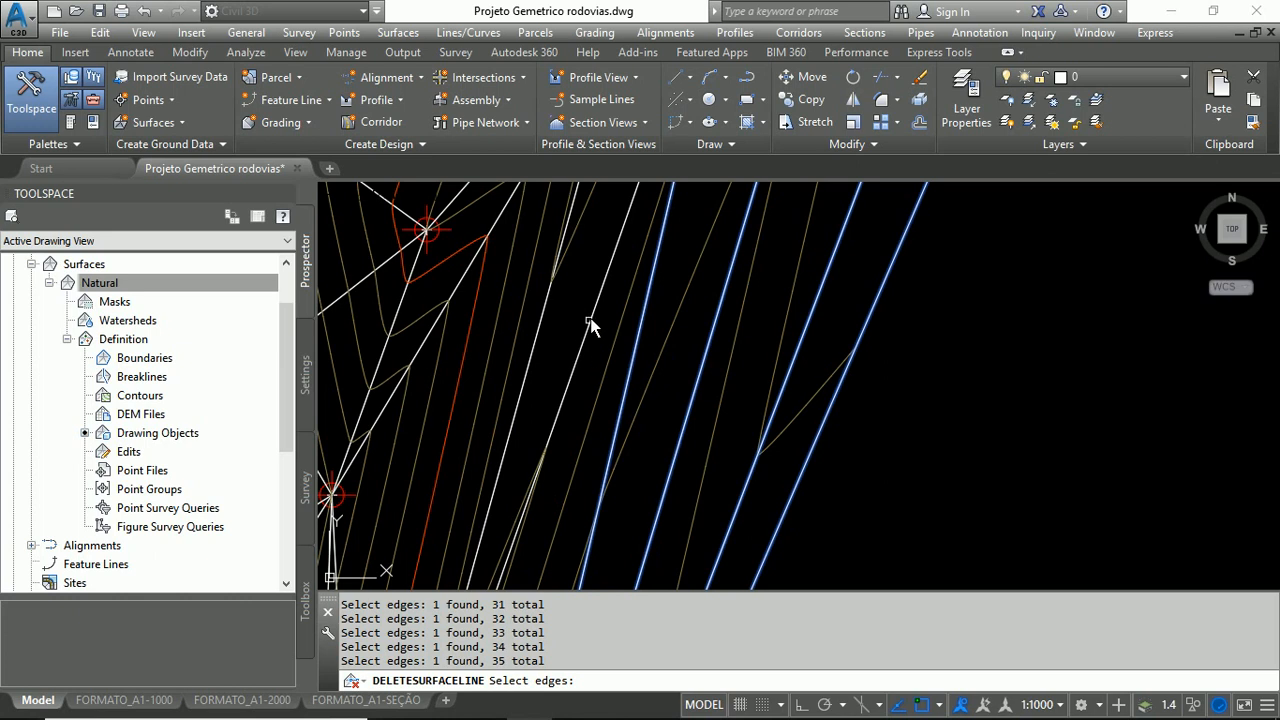
click(600, 293)
scroll(603, 325, down, 3)
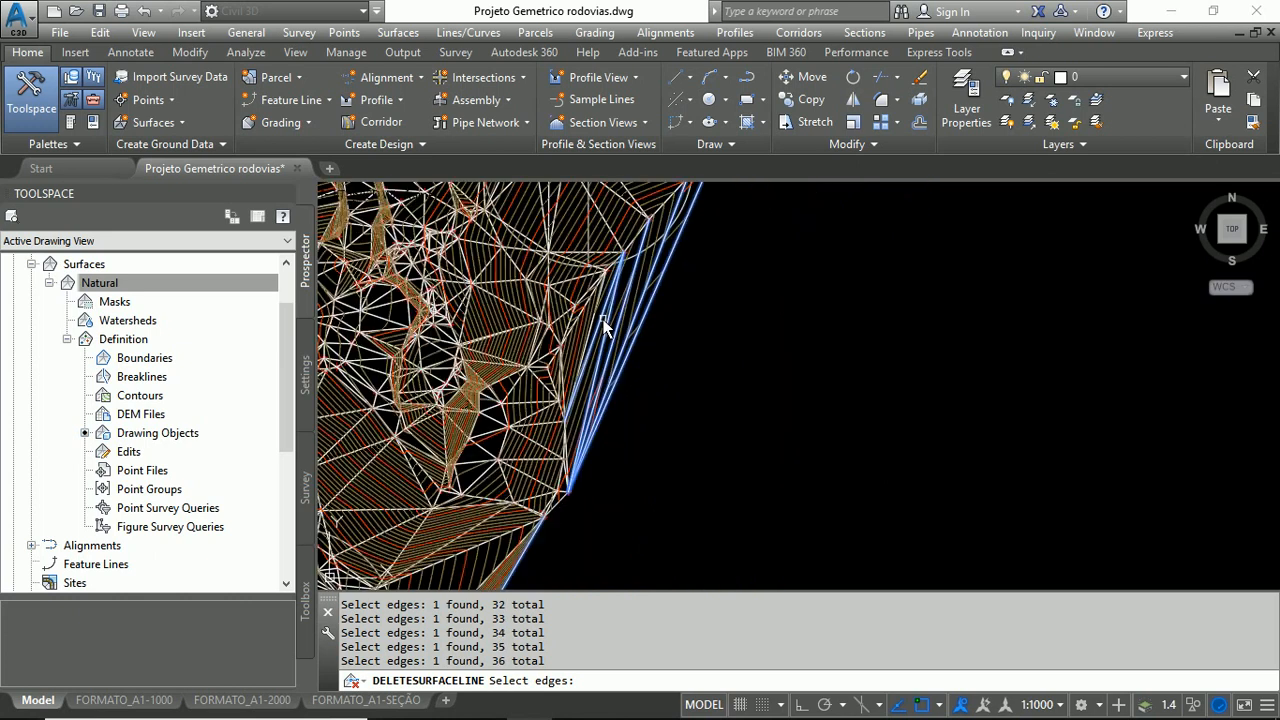
scroll(590, 328, up, 4)
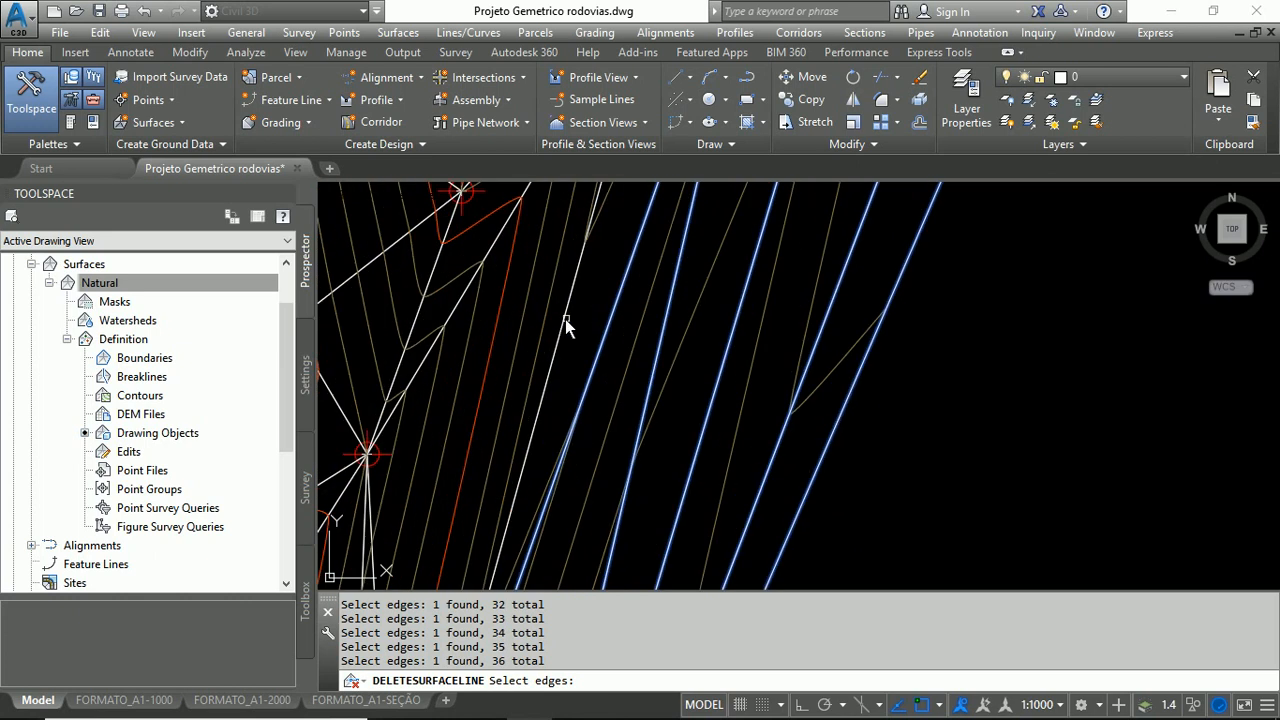
click(565, 319)
scroll(603, 381, down, 3)
Step: Add the outermost edge and the next long edge inside it on the east border northeast of circle 03 to the deletion selection
scroll(640, 360, down, 1)
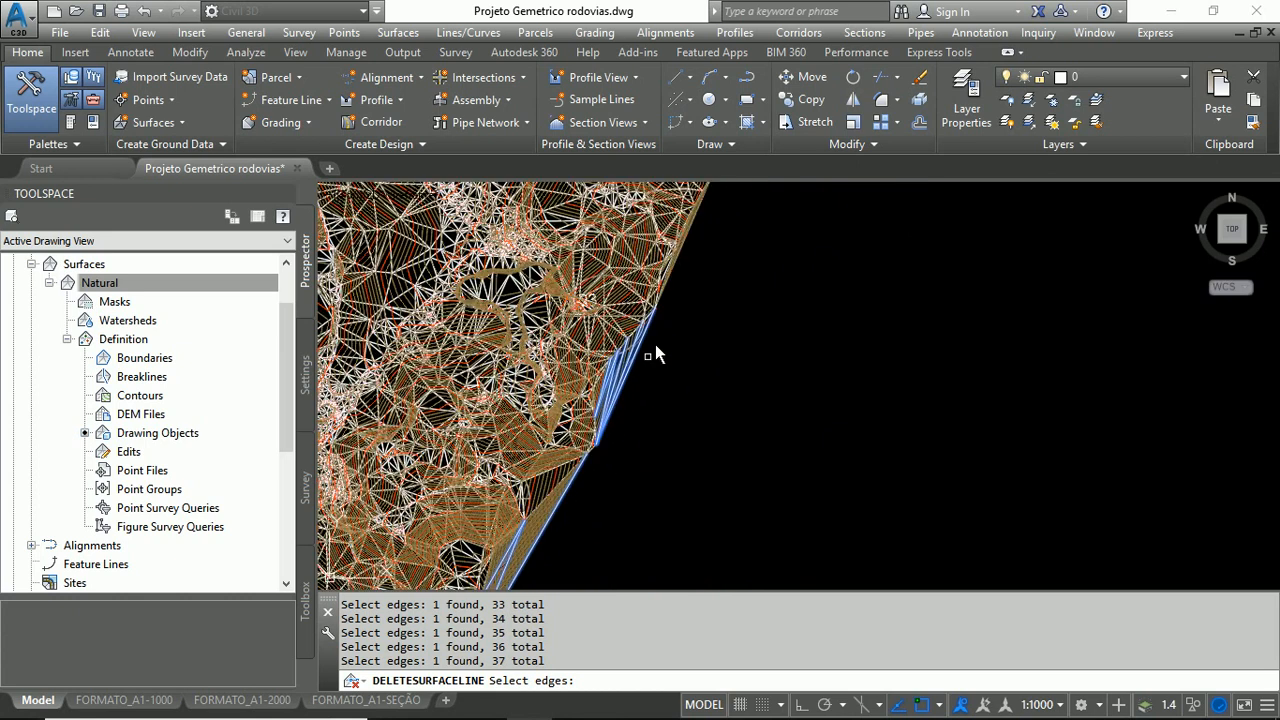
scroll(688, 231, up, 5)
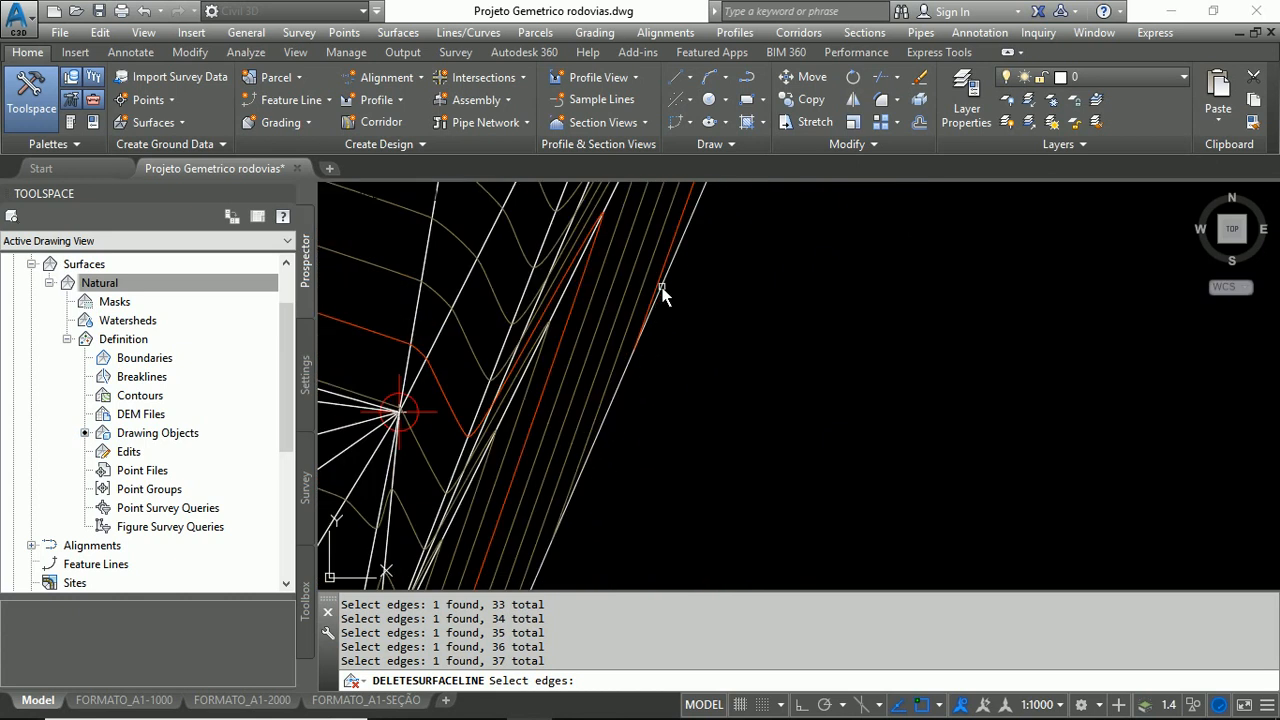
click(655, 292)
scroll(560, 318, up, 2)
scroll(557, 311, up, 1)
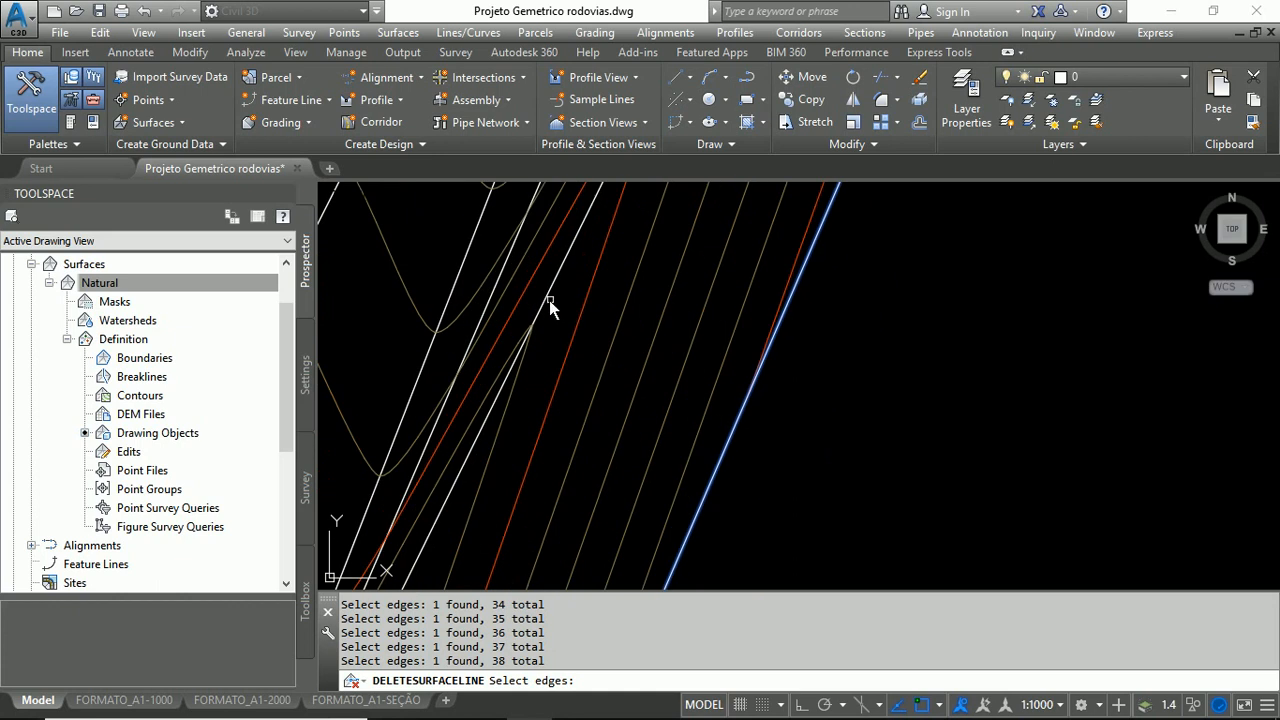
click(546, 299)
Step: Add three more long inner edges along the narrow strip on the east border northeast of circle 03 to the deletion selection
scroll(681, 303, down, 3)
scroll(685, 322, up, 3)
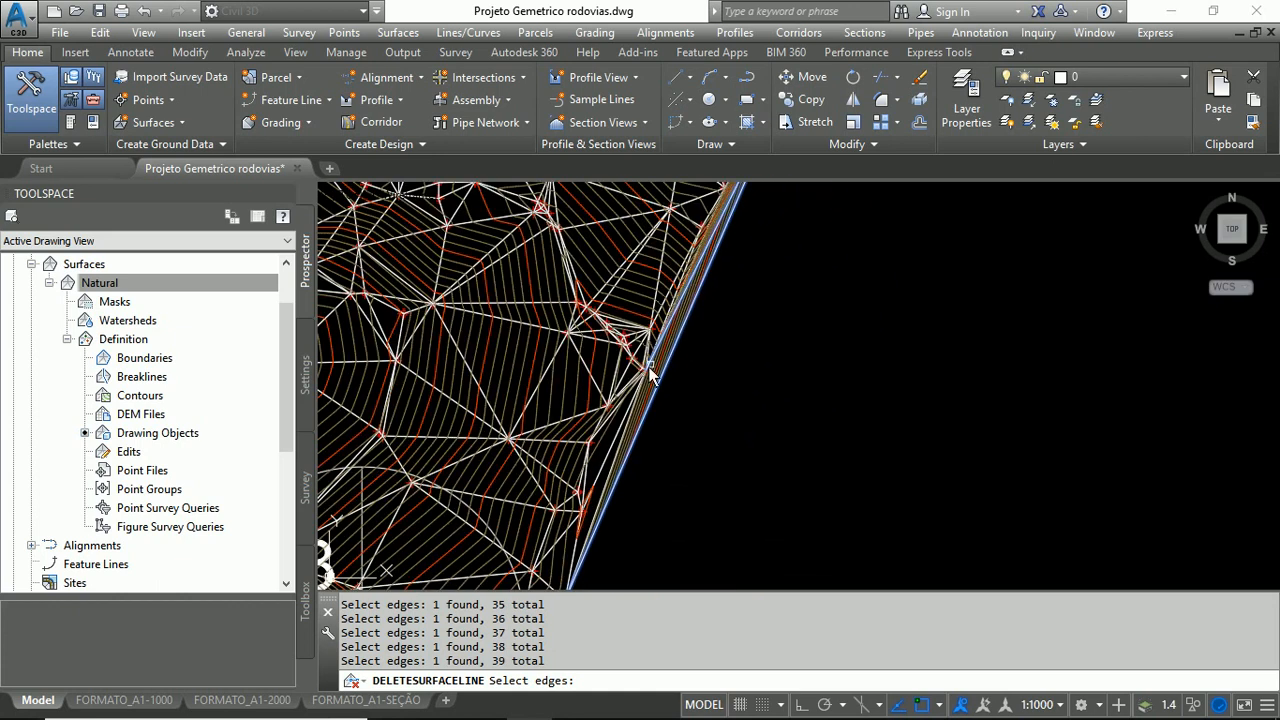
click(609, 439)
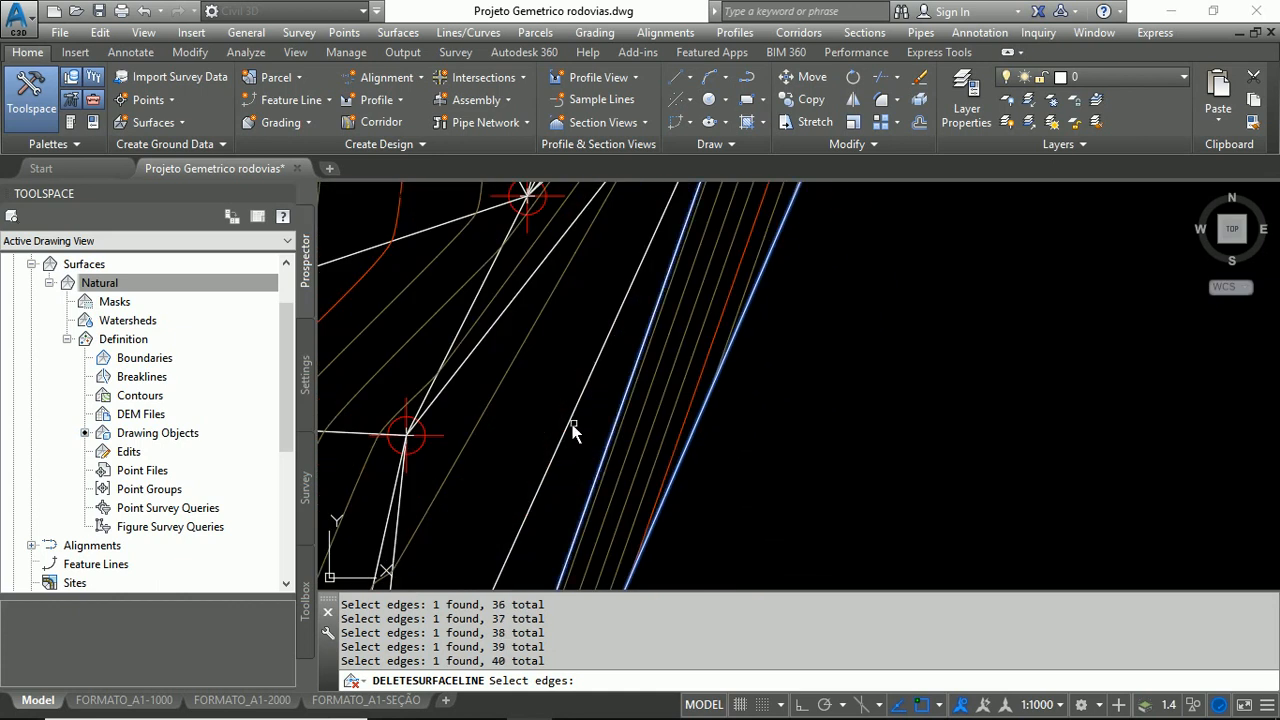
click(570, 424)
scroll(590, 410, down, 3)
scroll(625, 340, up, 4)
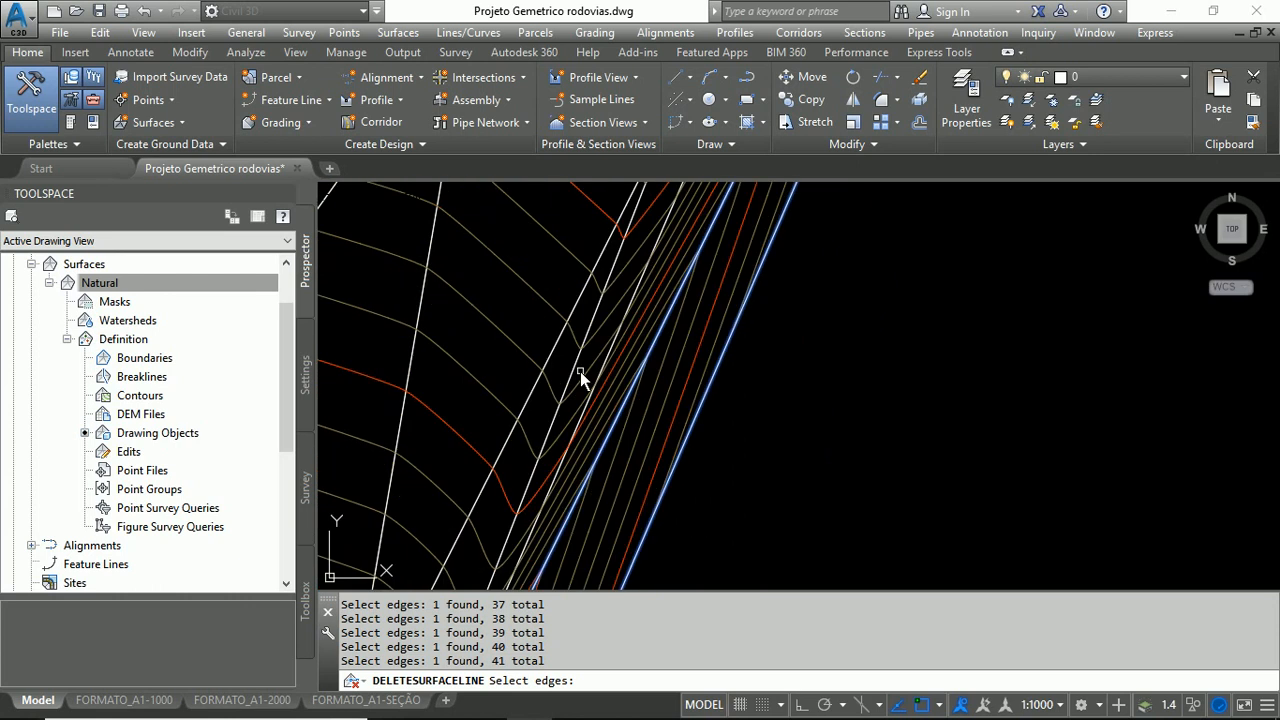
click(605, 340)
scroll(673, 333, down, 5)
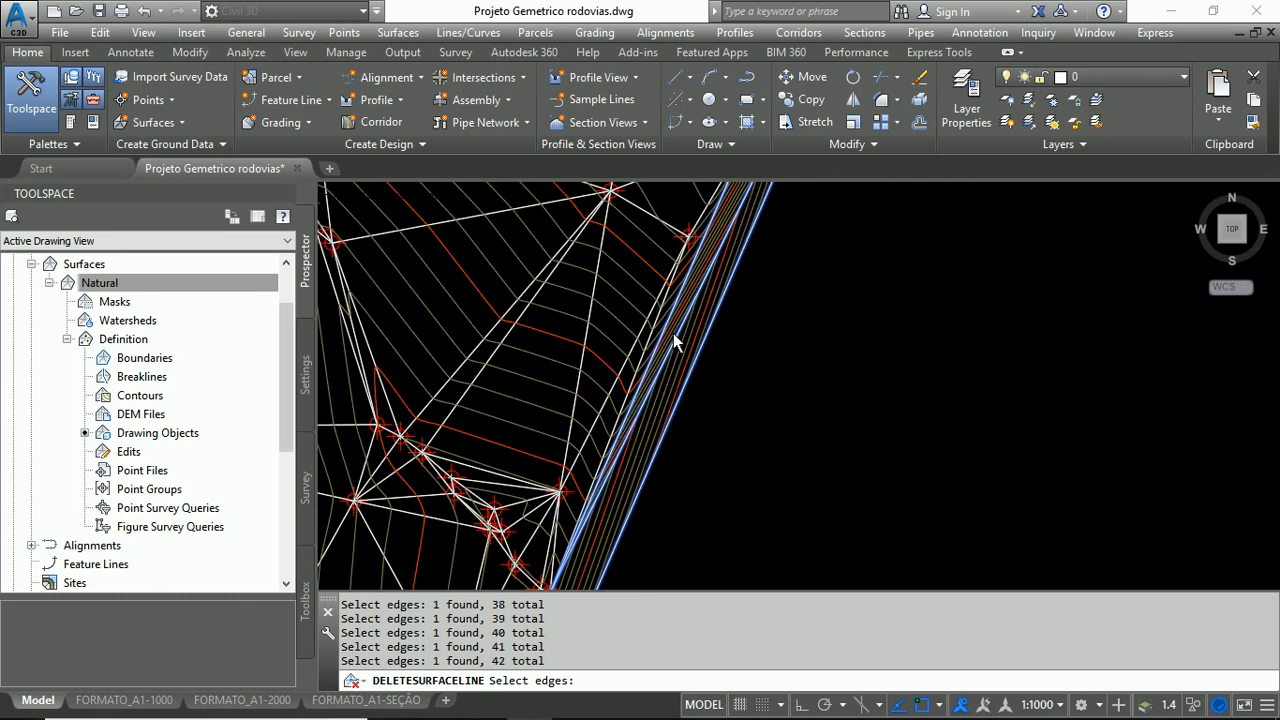
Step: Delete the selected border edges from the Natural surface, finish the Delete Line command, and clear the selection
scroll(714, 405, down, 3)
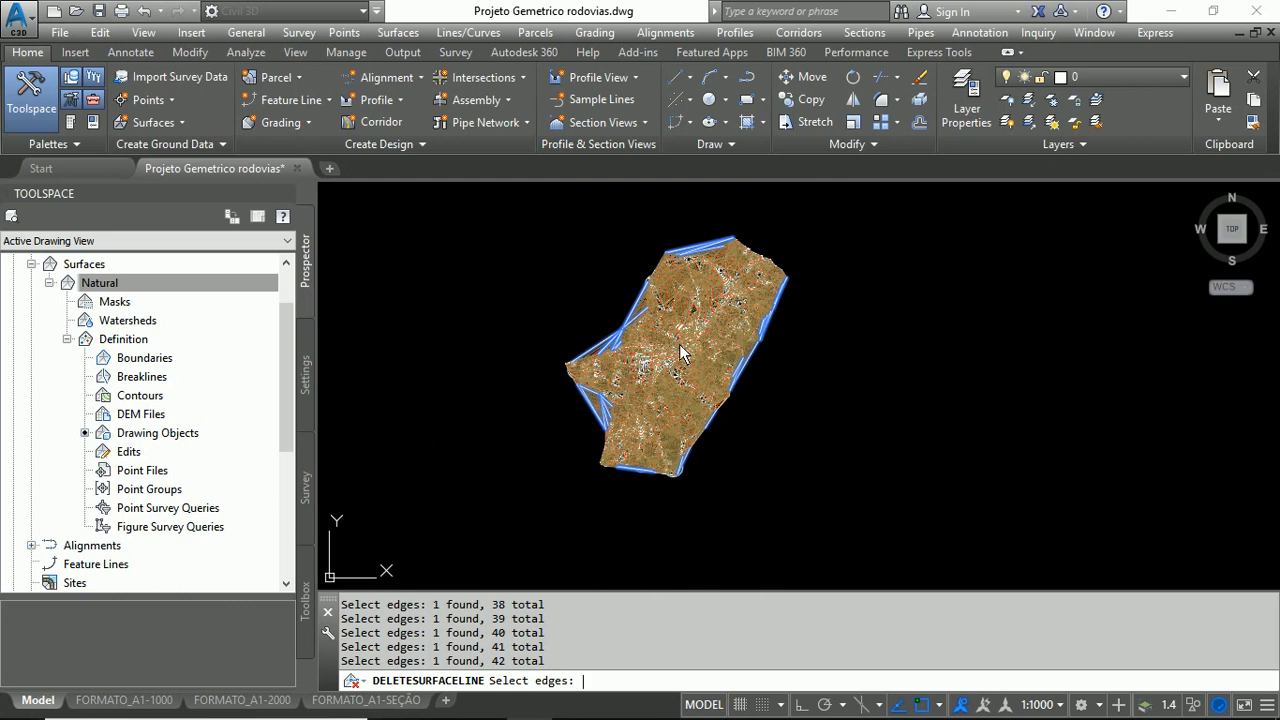
key(Return)
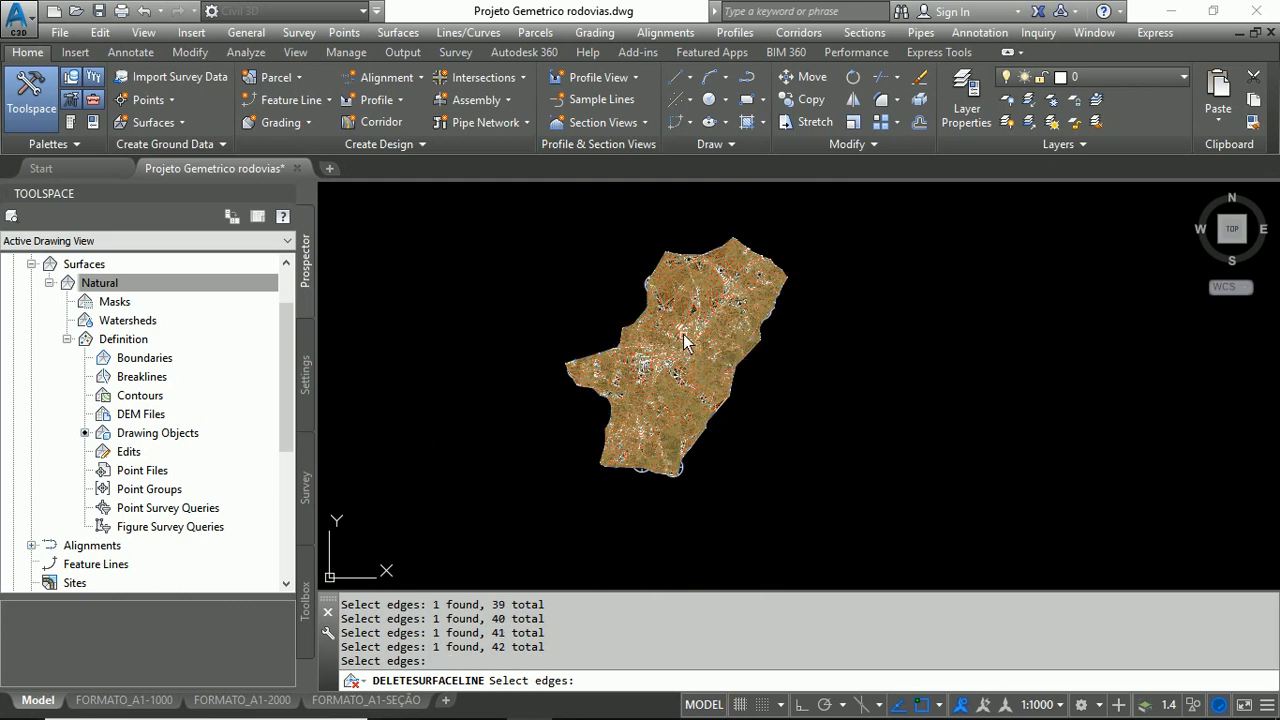
scroll(634, 316, up, 6)
scroll(634, 316, down, 5)
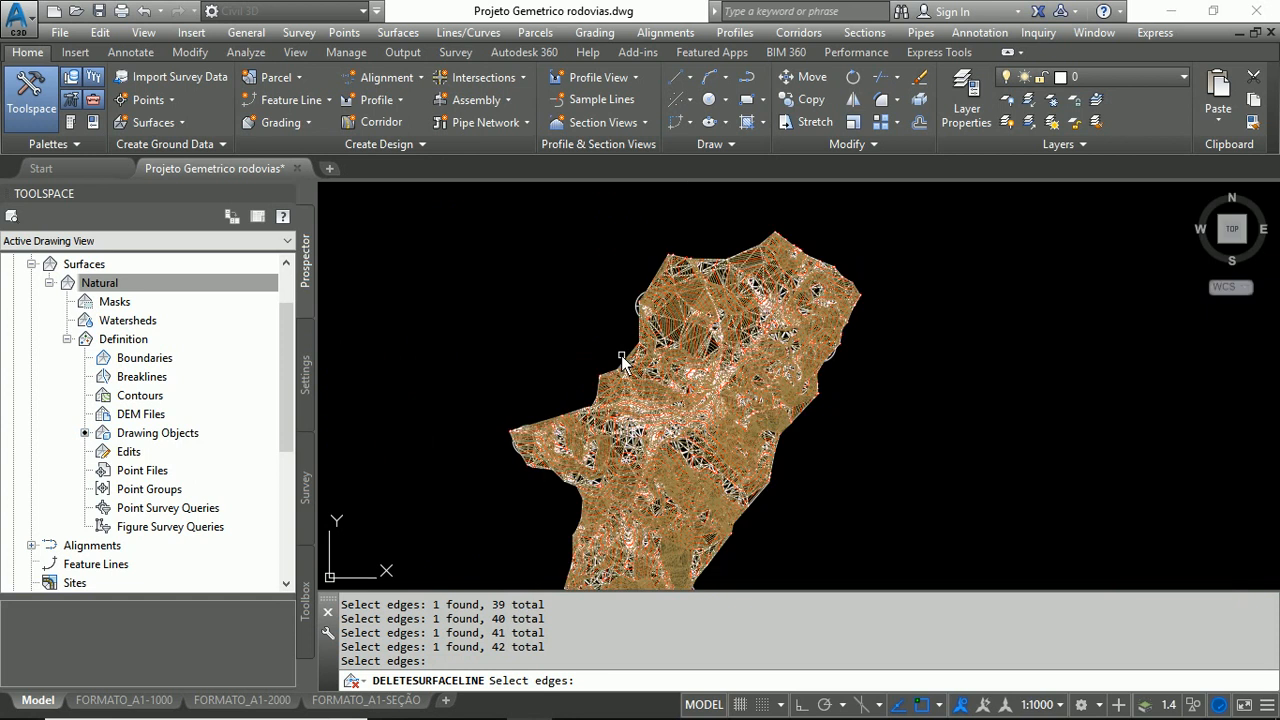
scroll(676, 437, down, 1)
scroll(676, 437, up, 1)
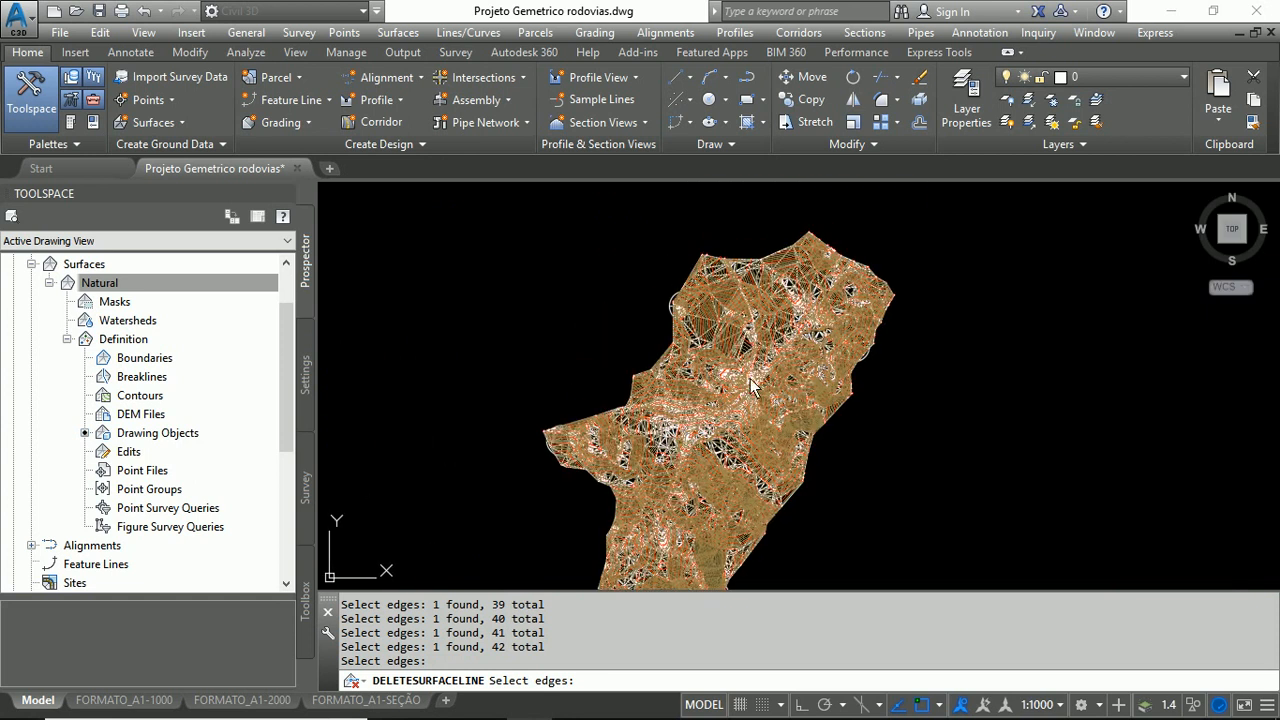
key(Return)
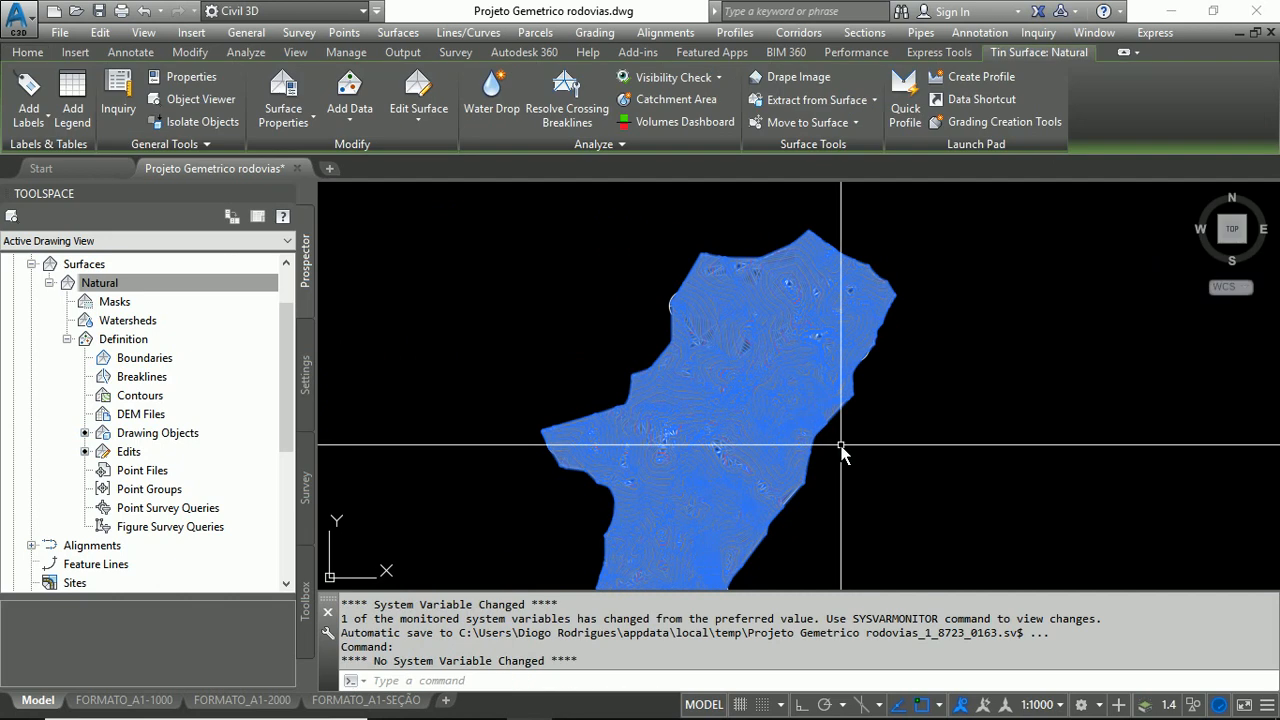
key(Escape)
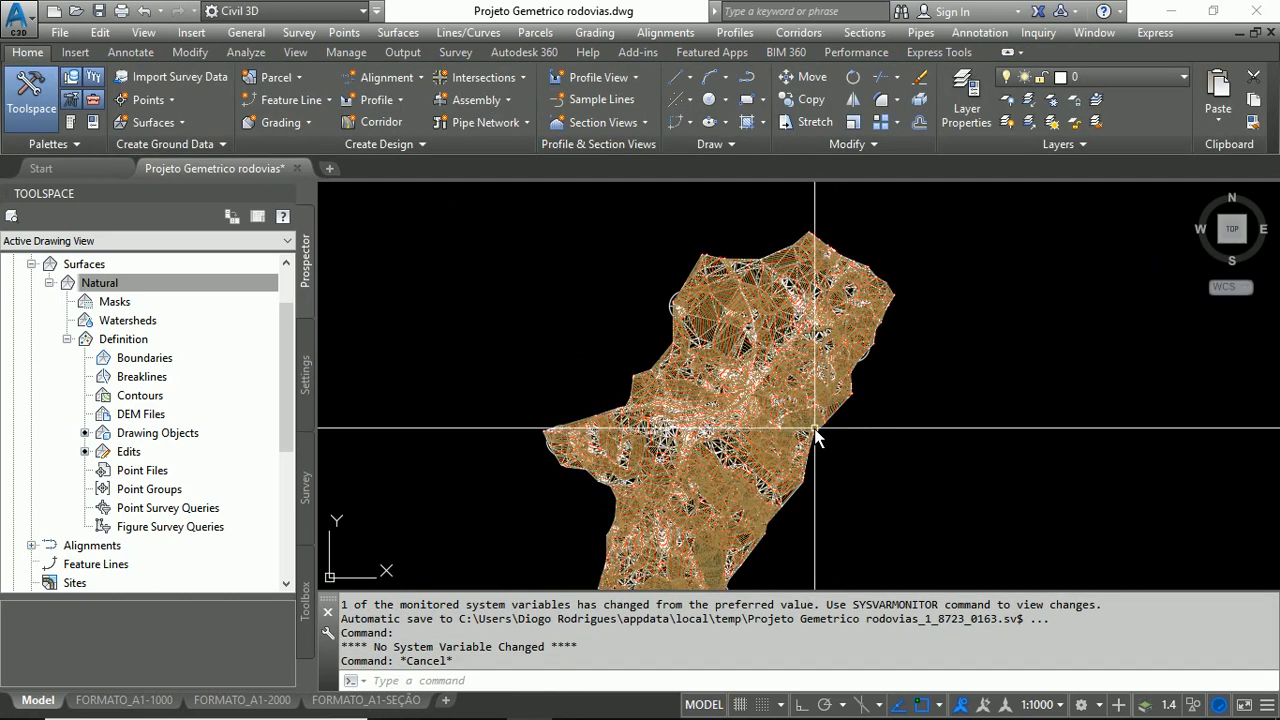
Step: Examine the interior triangulation and contours along the narrow winding bands of dense contours west of circle 03
scroll(795, 318, up, 2)
scroll(795, 318, up, 5)
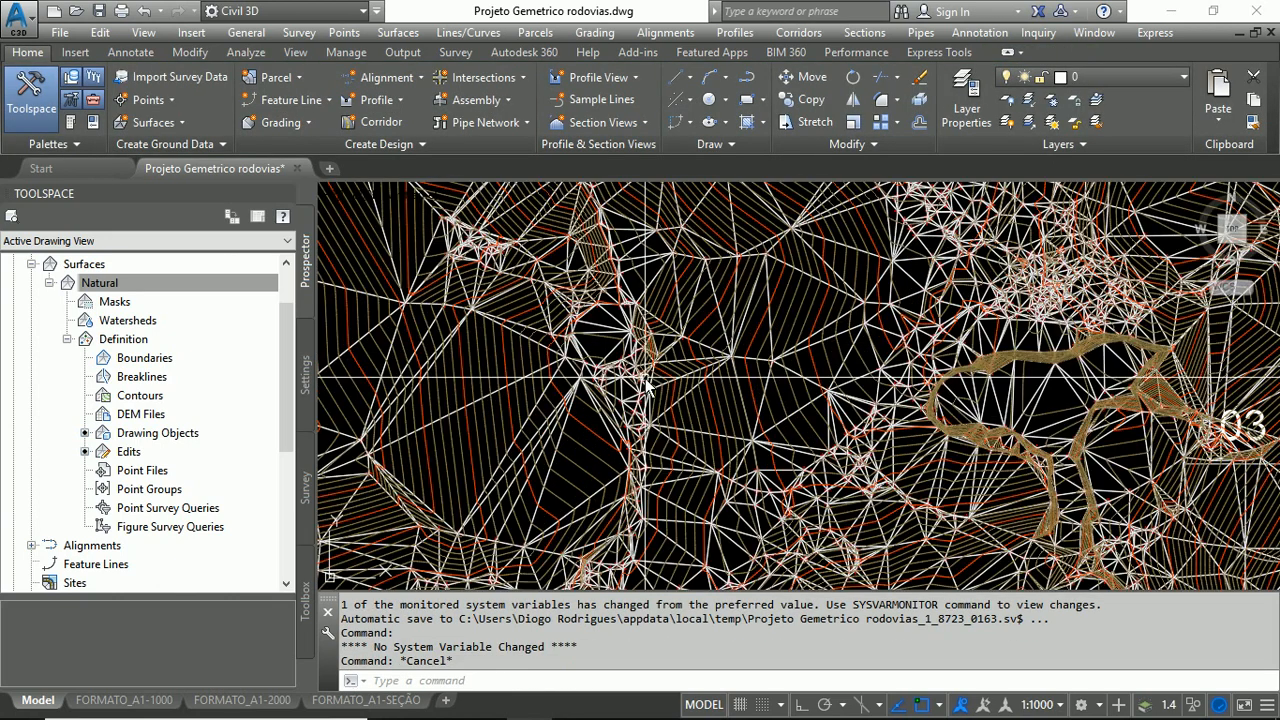
scroll(1083, 405, up, 2)
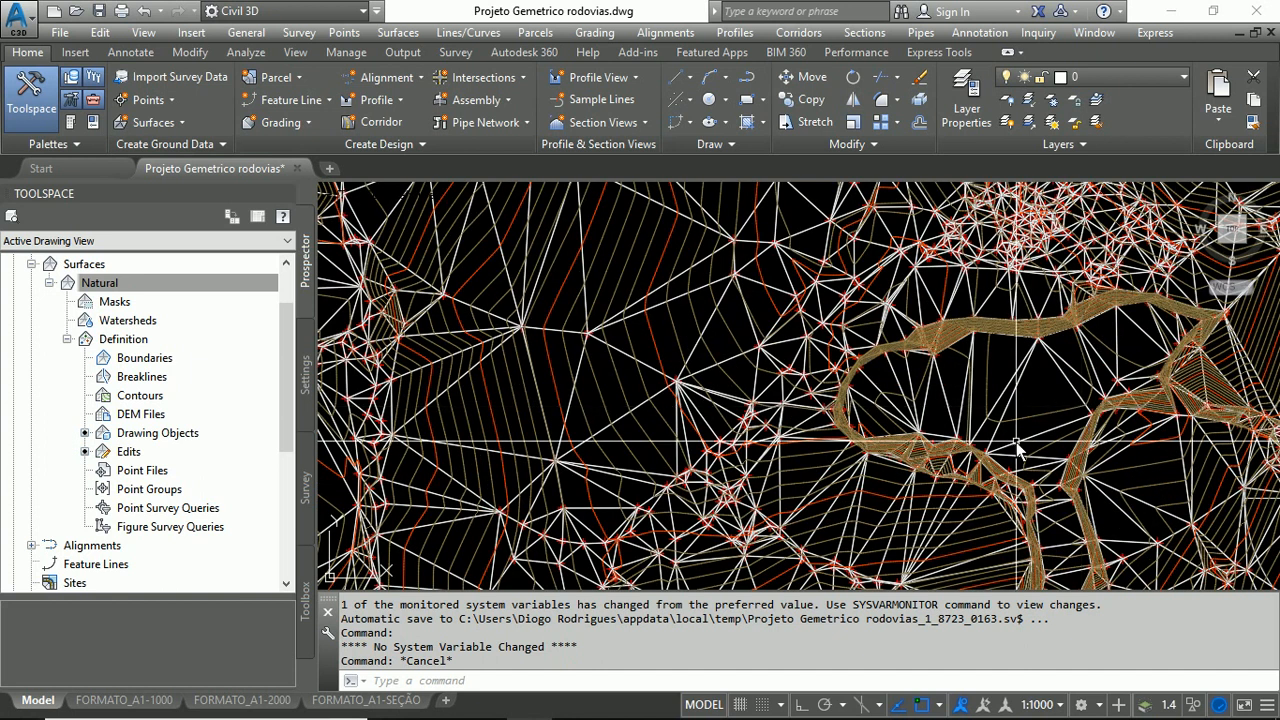
middle_drag(1022, 447, 708, 337)
scroll(710, 340, up, 4)
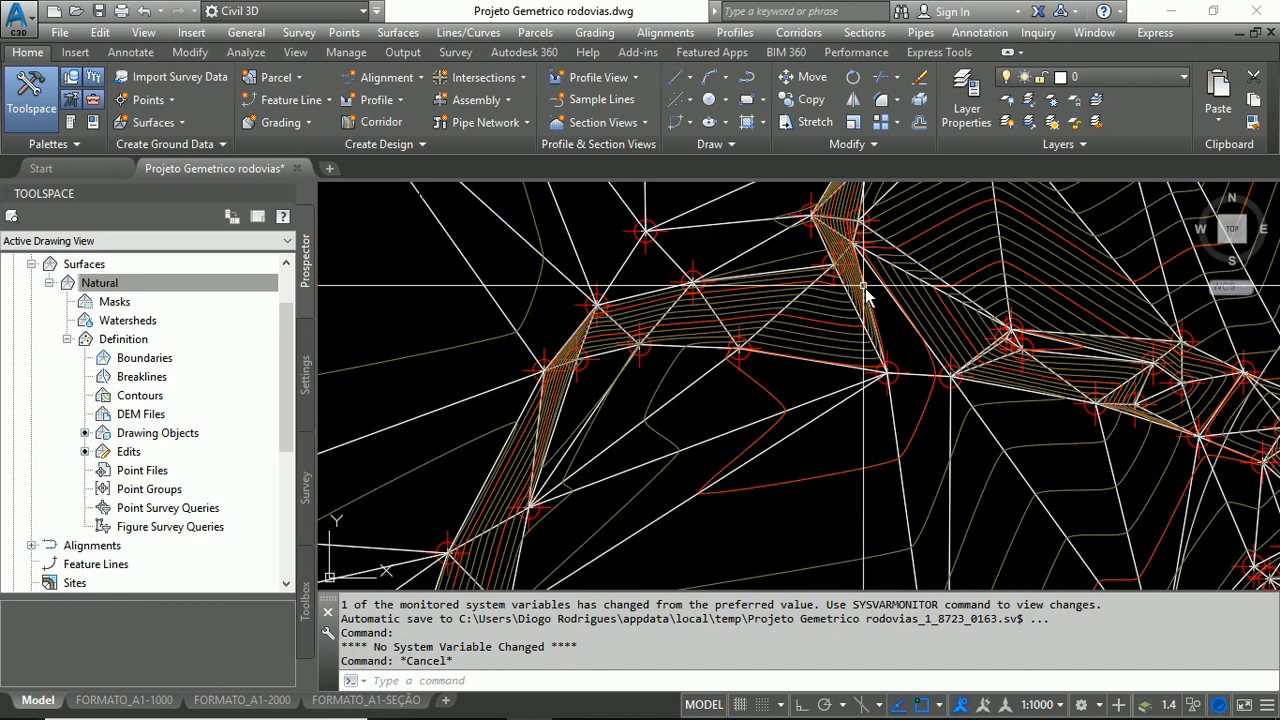
scroll(938, 398, down, 5)
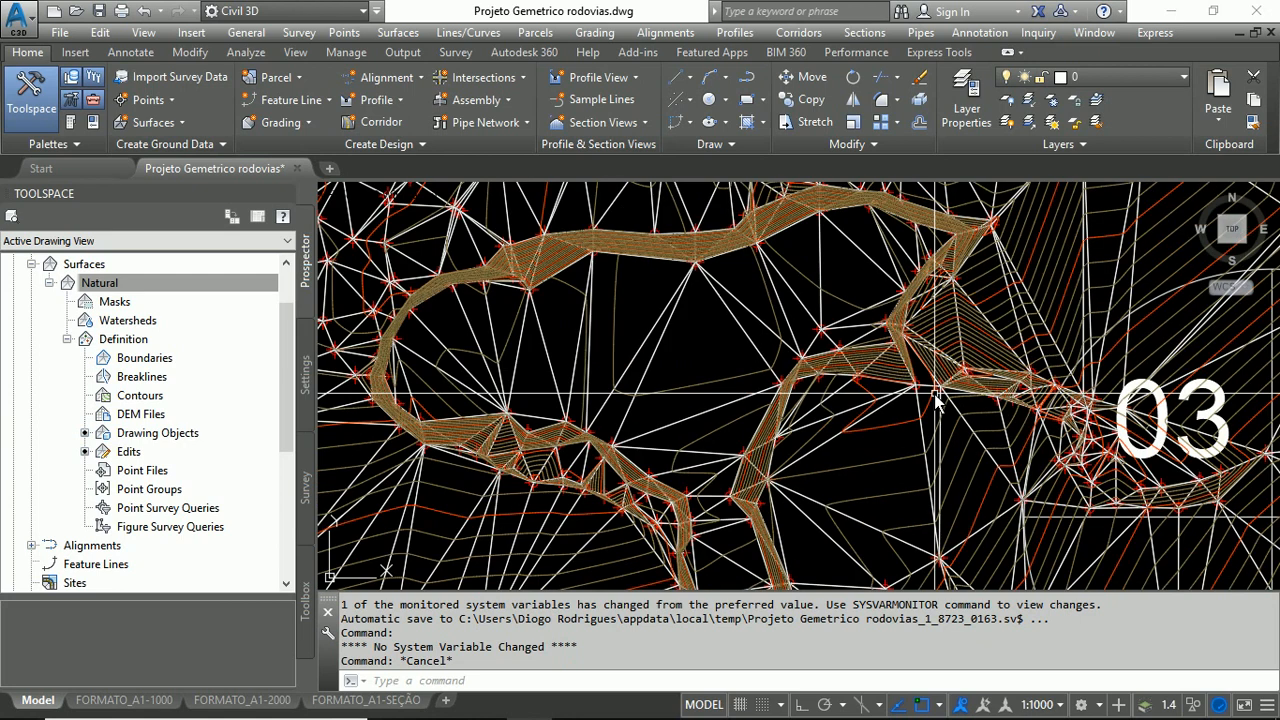
middle_drag(733, 428, 859, 243)
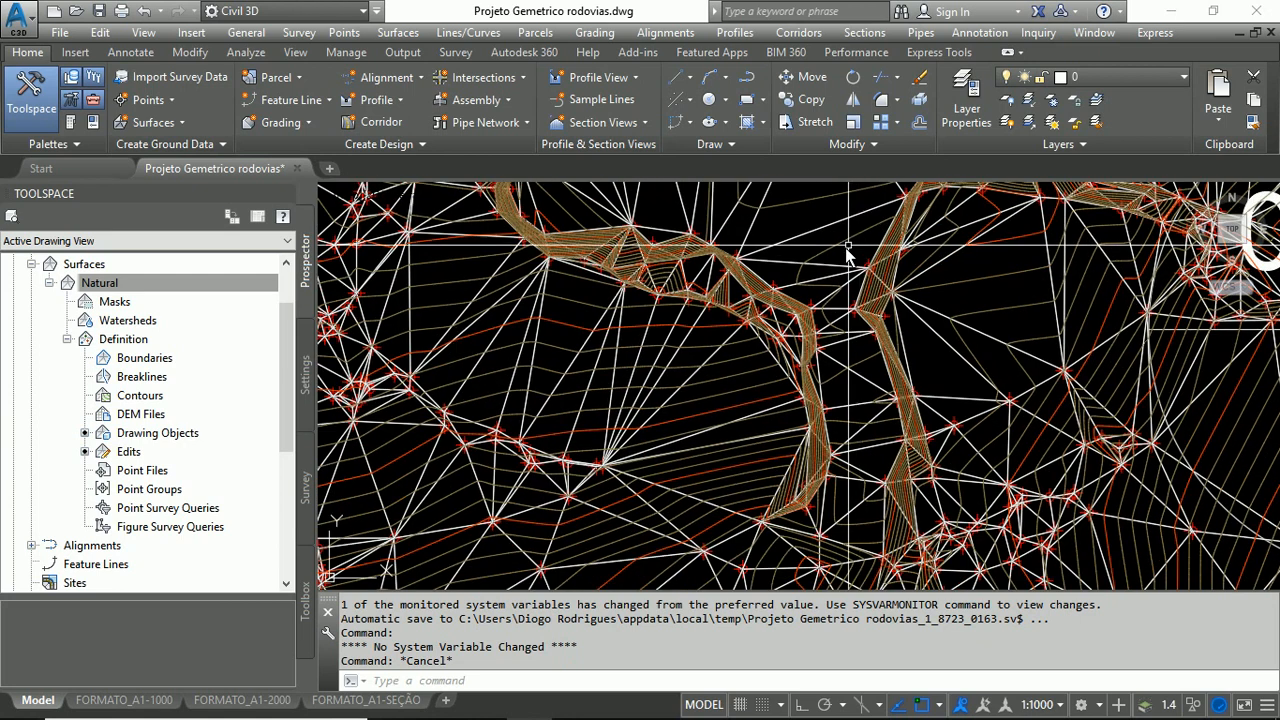
scroll(842, 258, down, 4)
middle_drag(632, 371, 793, 555)
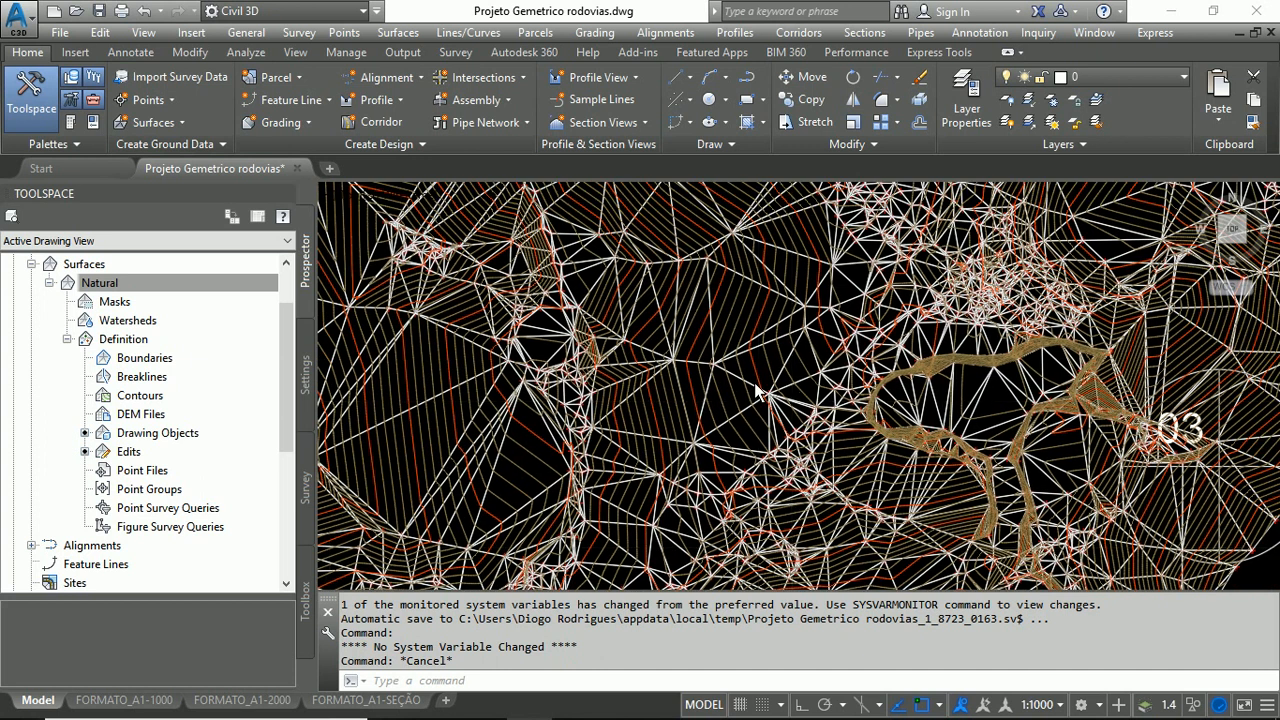
scroll(762, 391, down, 3)
scroll(948, 390, up, 3)
scroll(948, 392, up, 6)
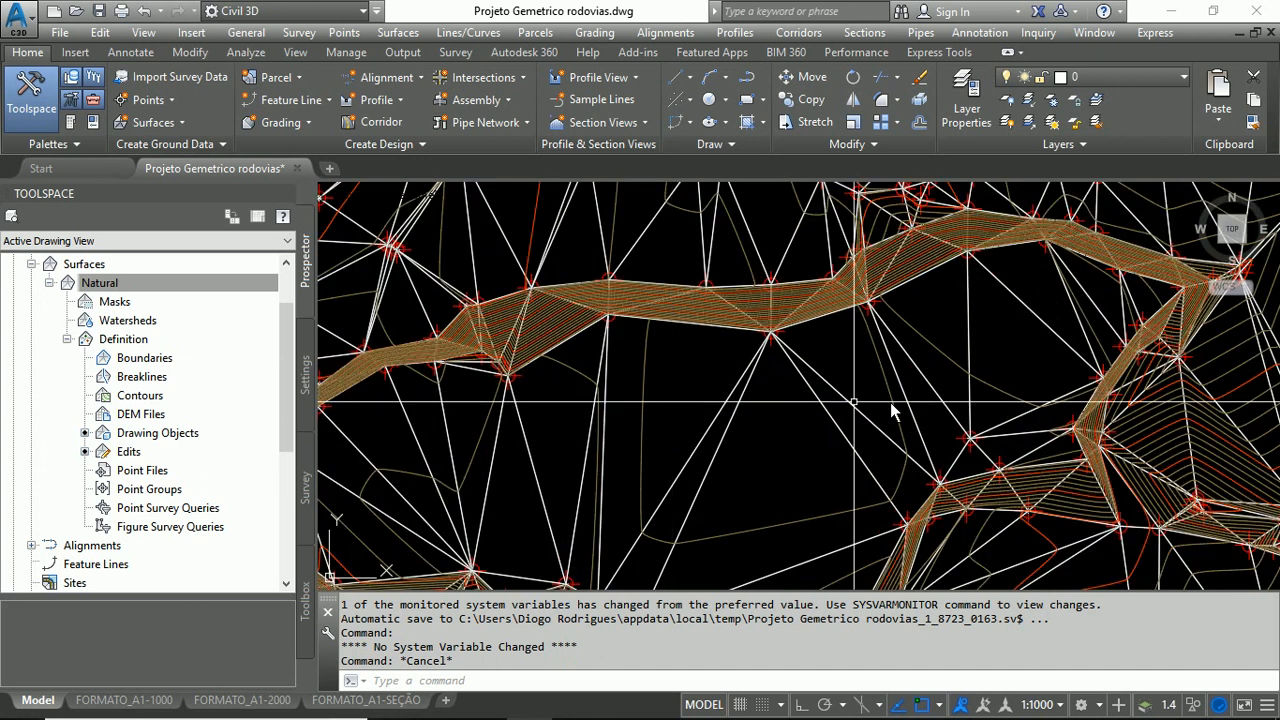
scroll(681, 398, down, 5)
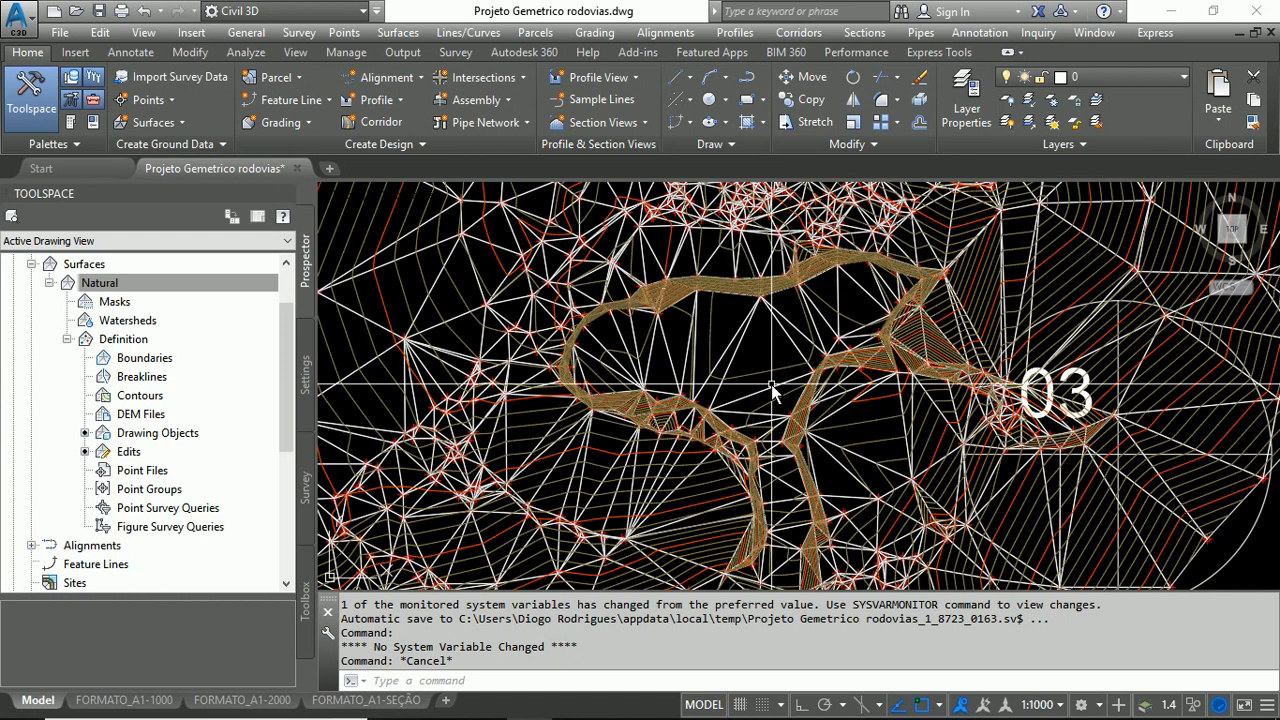
scroll(657, 440, up, 4)
scroll(657, 440, up, 2)
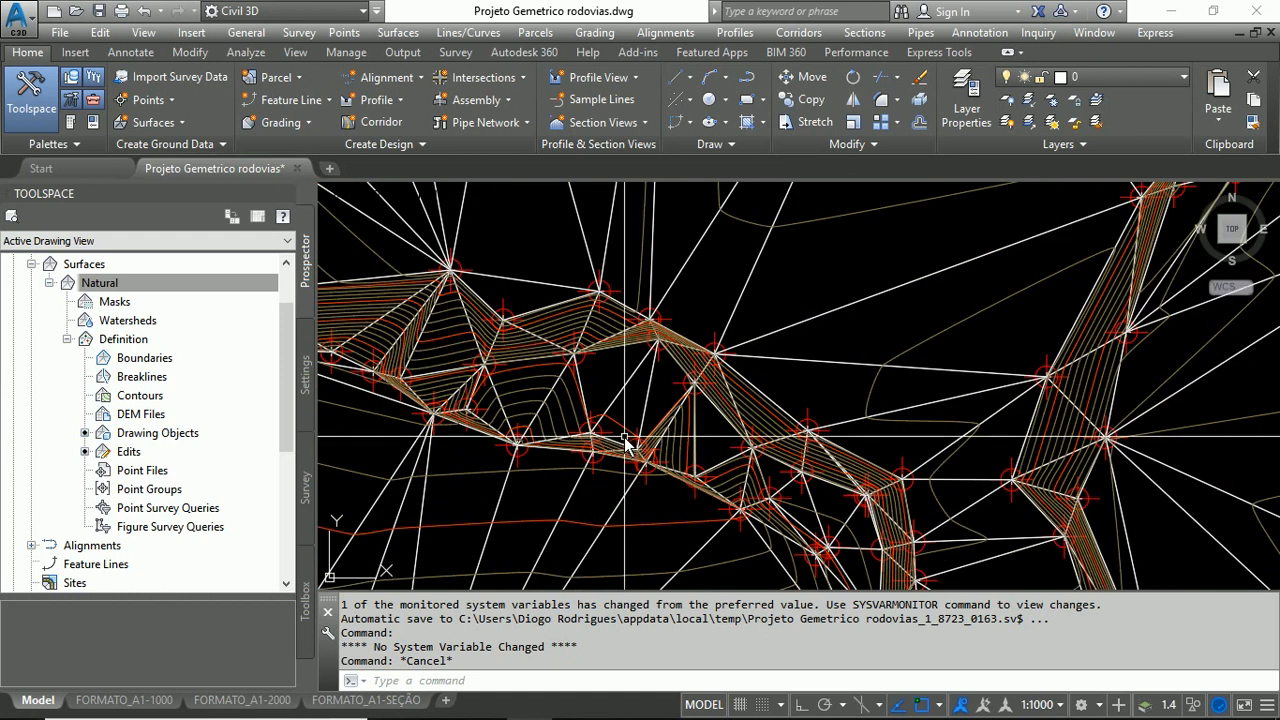
scroll(620, 428, up, 2)
scroll(586, 377, down, 3)
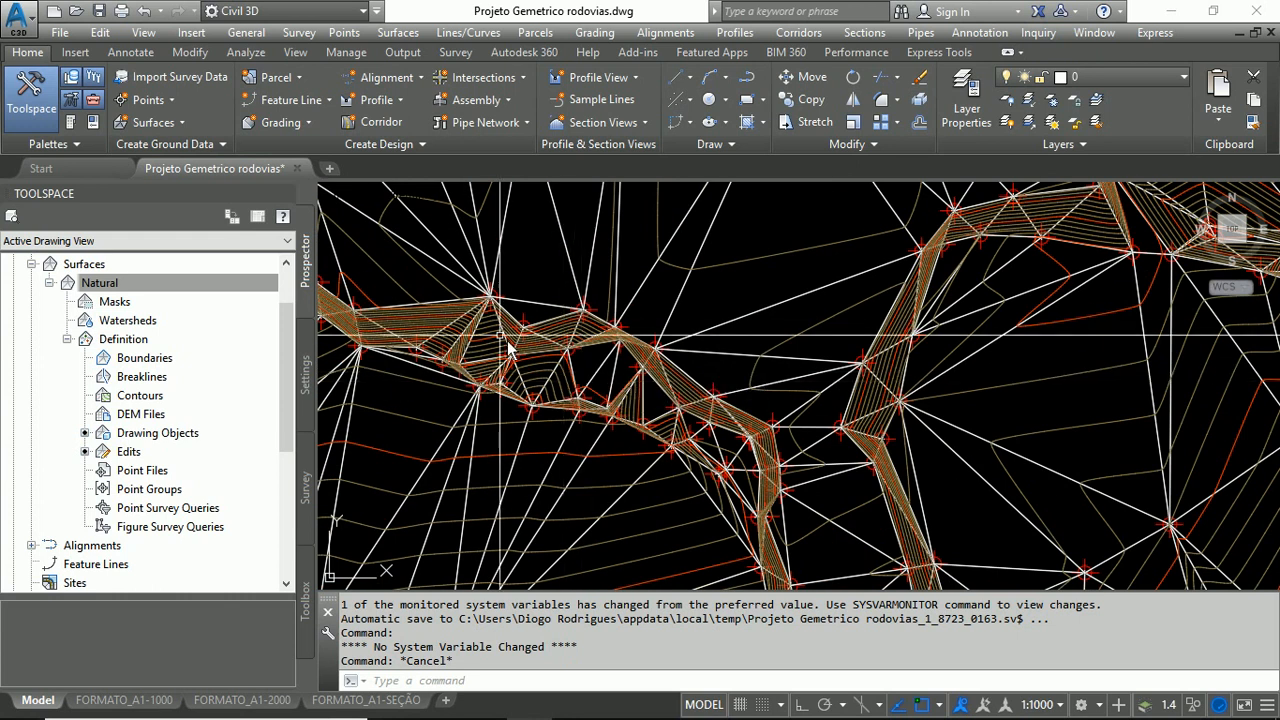
middle_drag(870, 308, 743, 534)
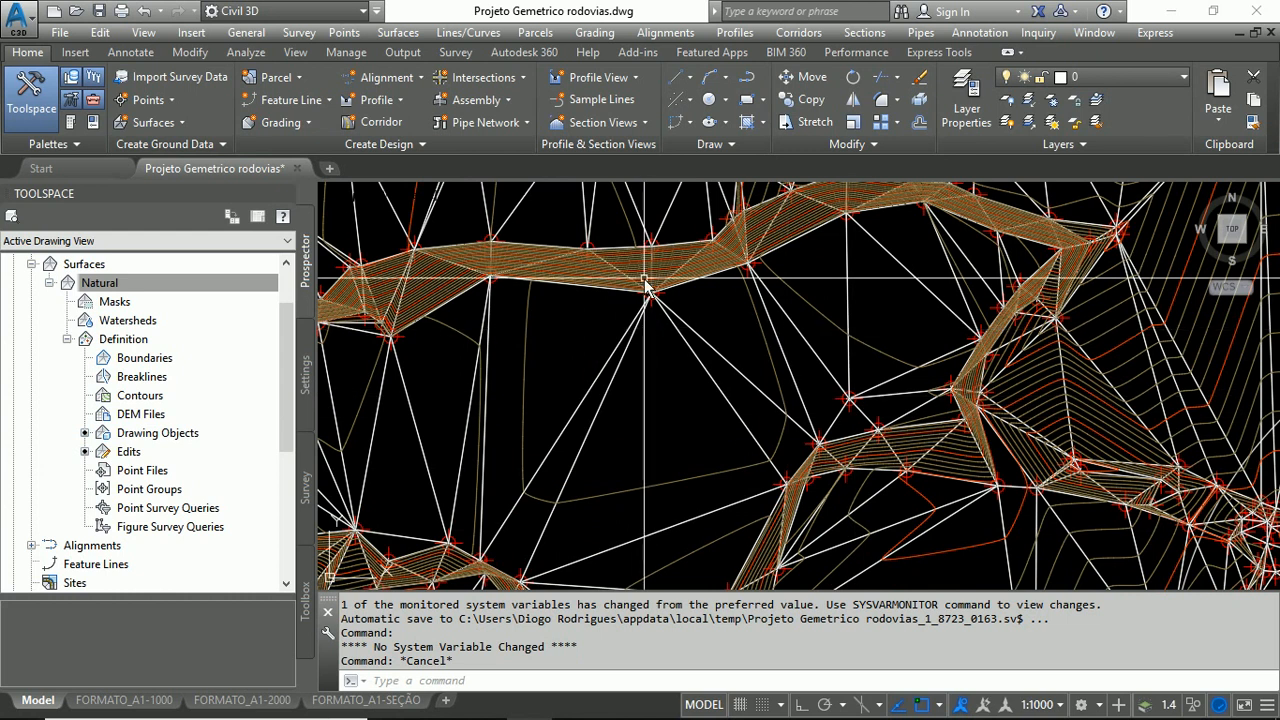
Step: Start Swap Edge on the Natural surface and swap the long triangle edge beside the dense contour band junction west of circle 03
scroll(849, 282, down, 2)
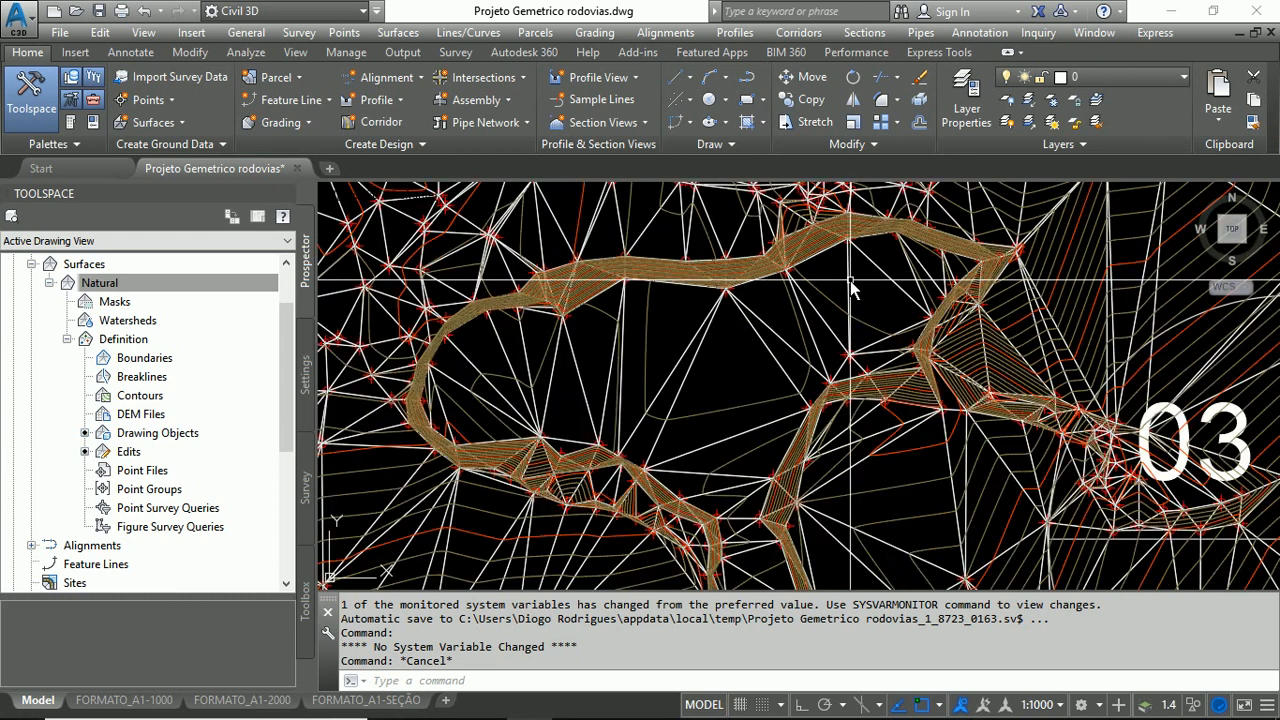
scroll(1000, 355, up, 3)
scroll(905, 345, down, 1)
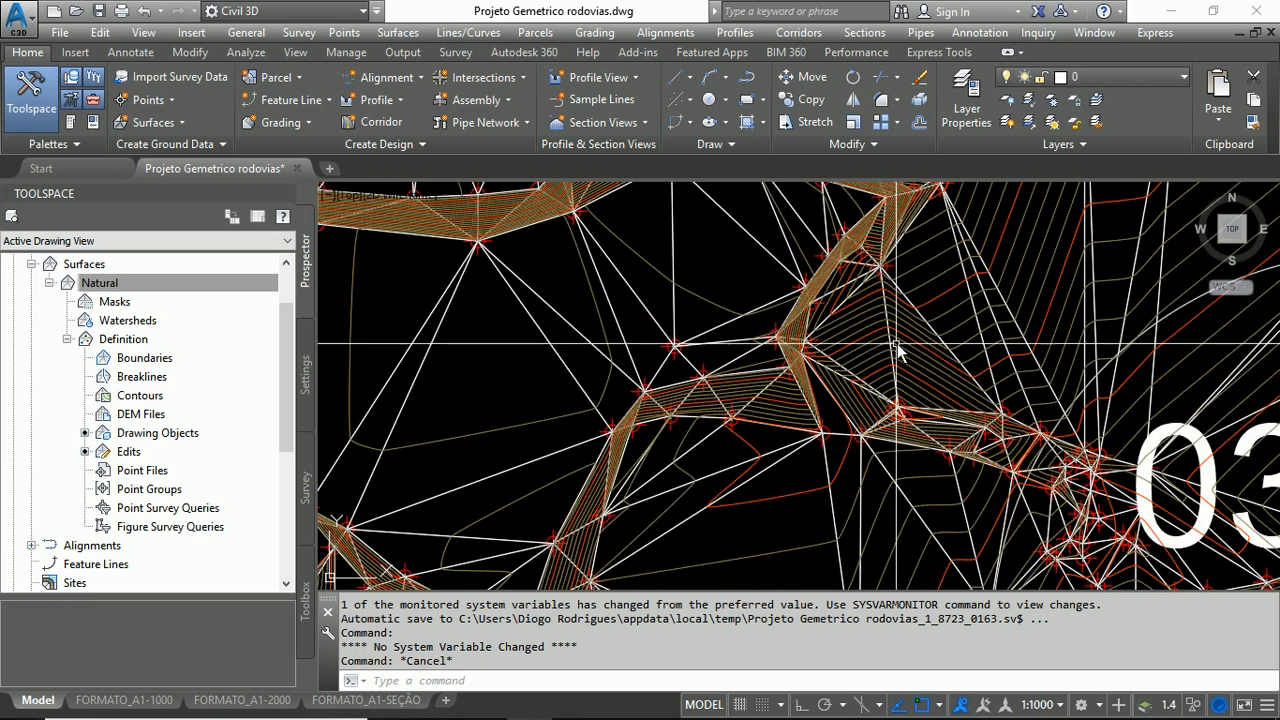
click(905, 345)
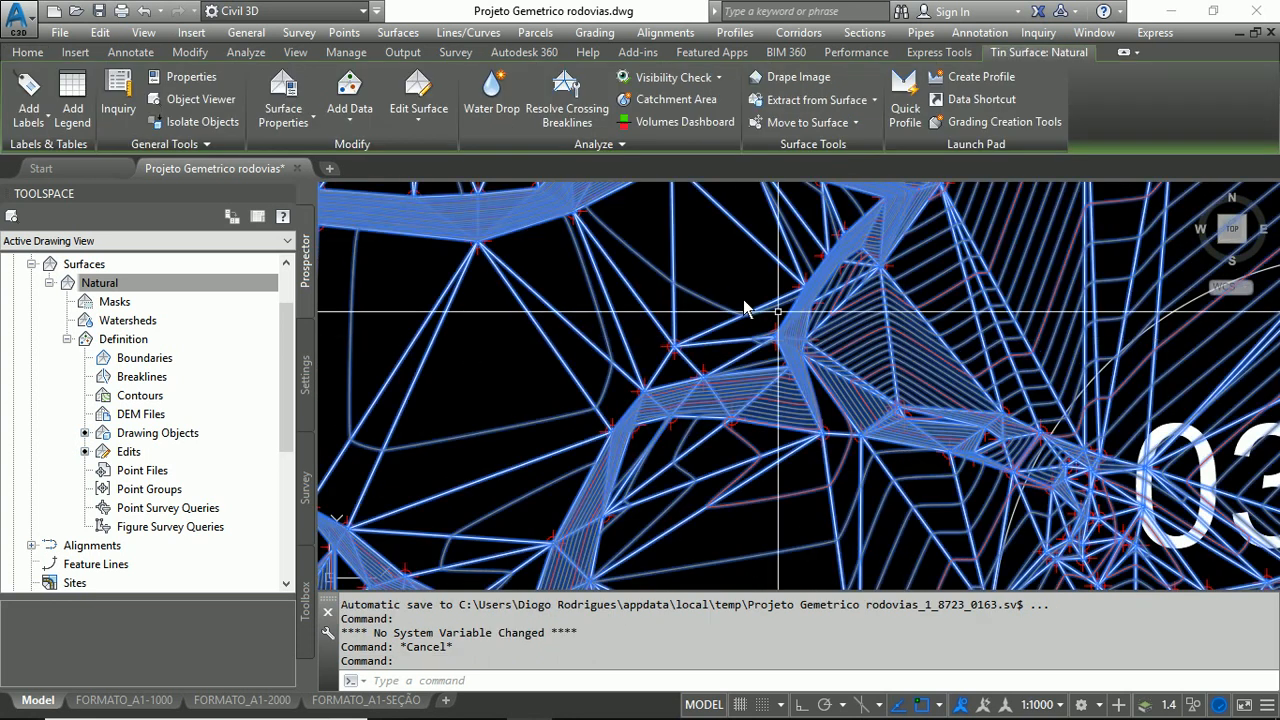
click(417, 110)
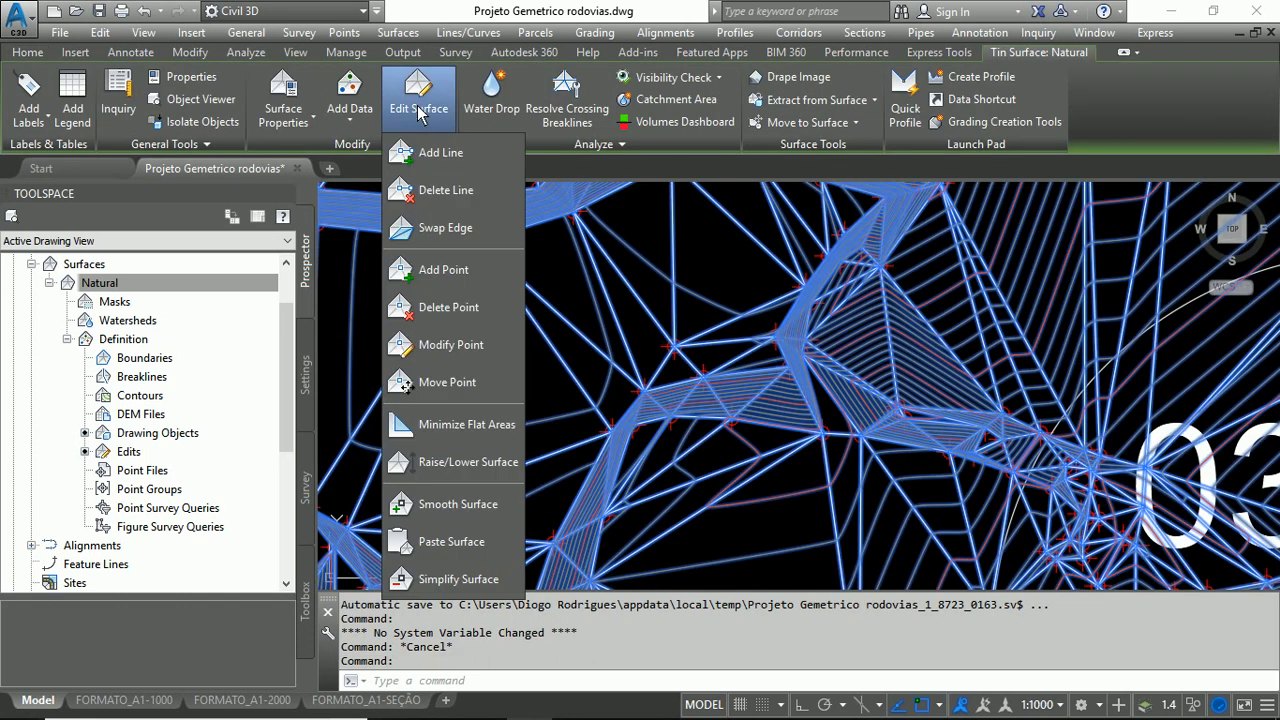
click(446, 228)
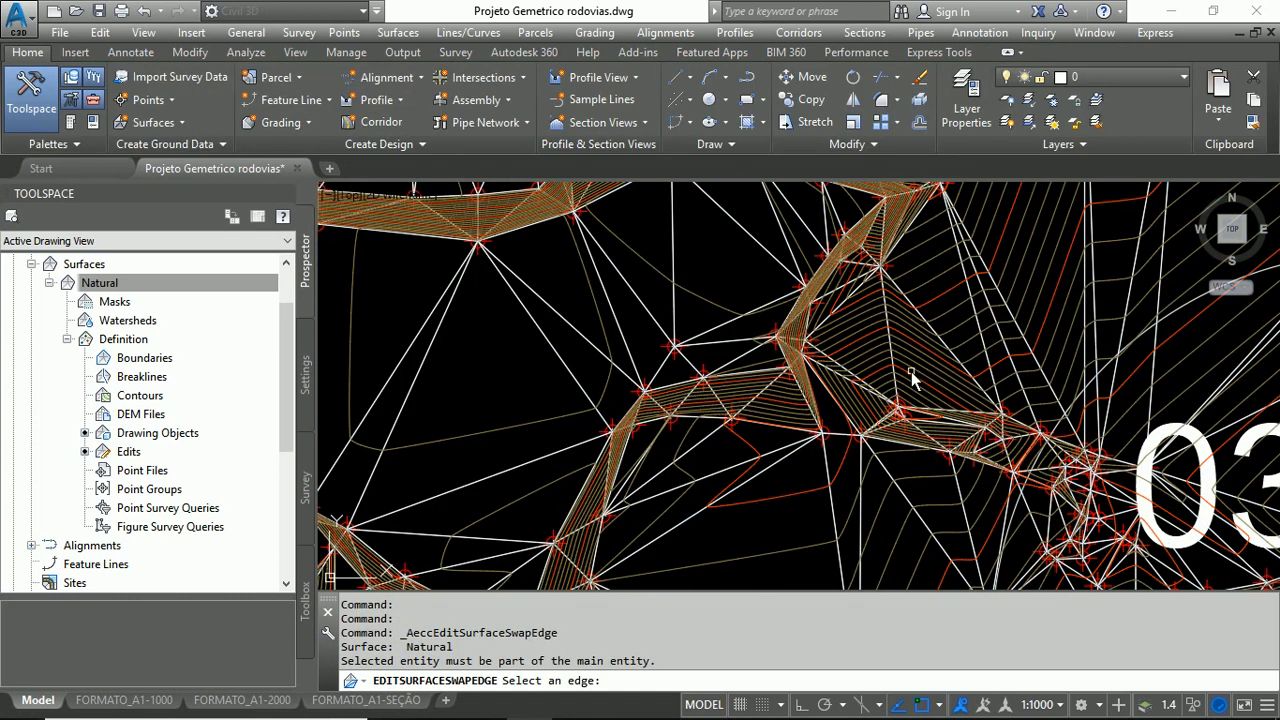
scroll(911, 371, up, 3)
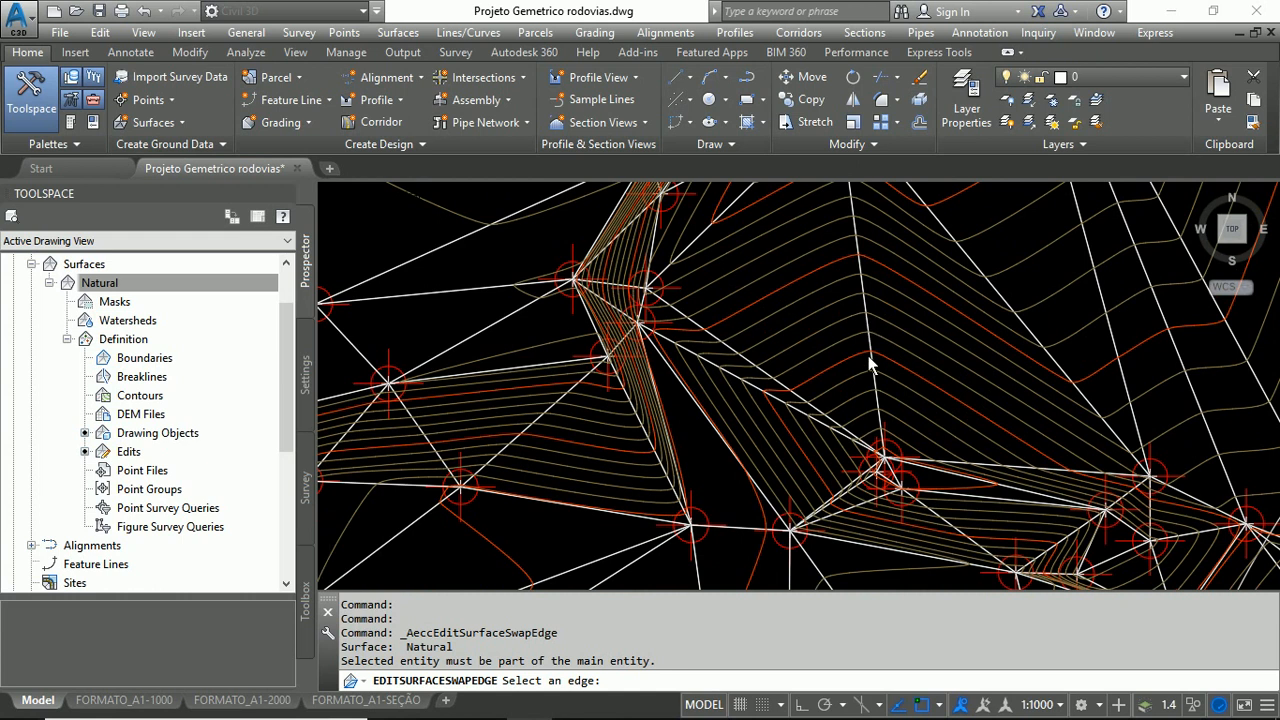
scroll(872, 362, down, 2)
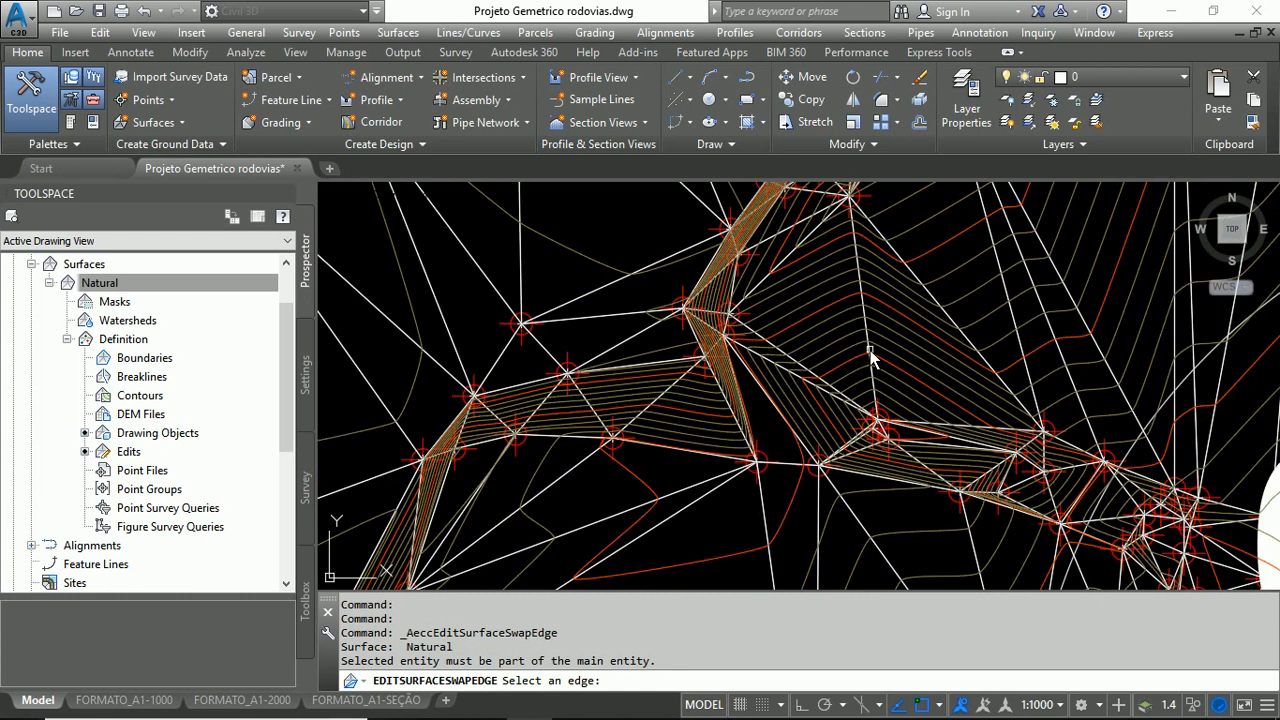
click(872, 362)
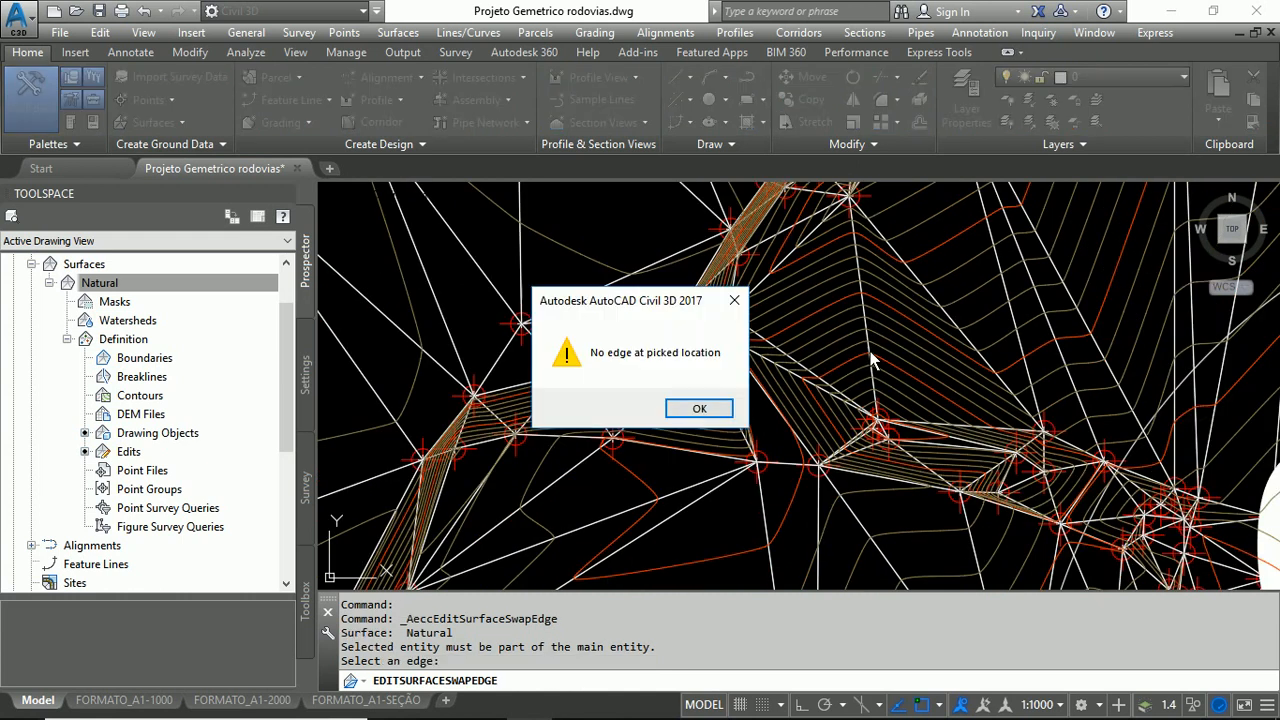
click(692, 409)
click(783, 358)
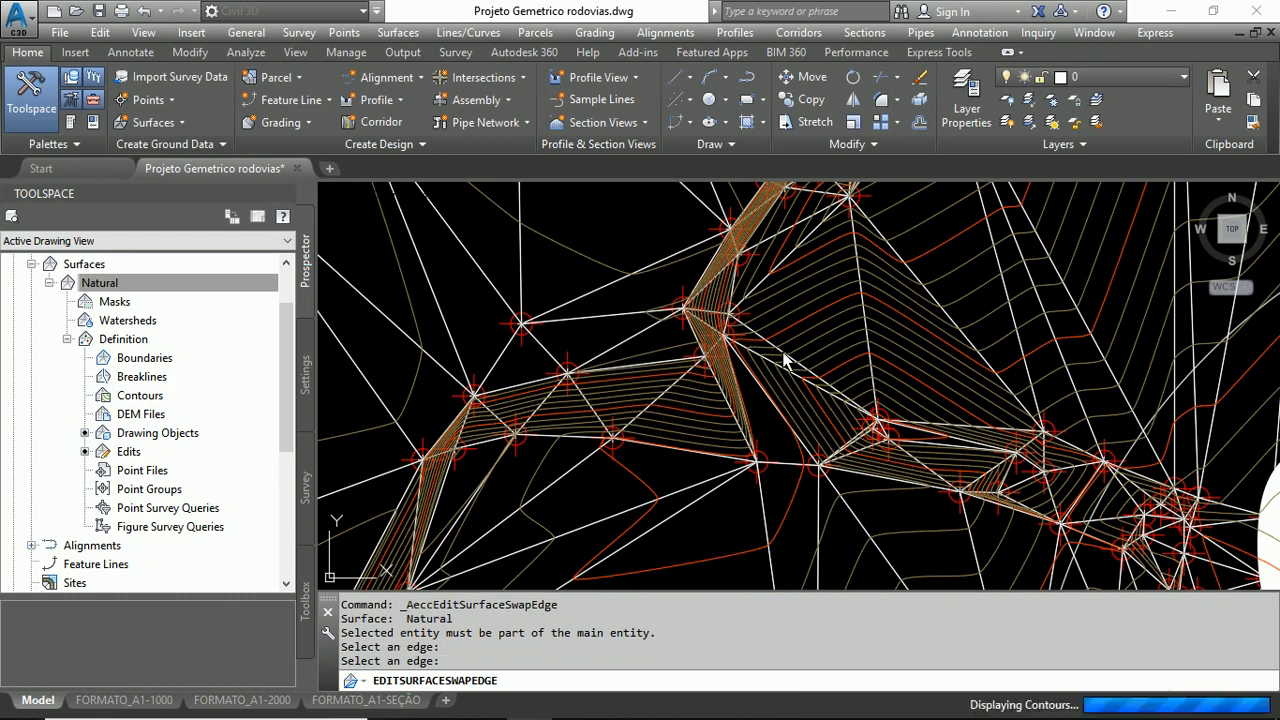
Step: Swap the same triangle edge west of circle 03 back and forth to compare how the contours follow it
click(757, 299)
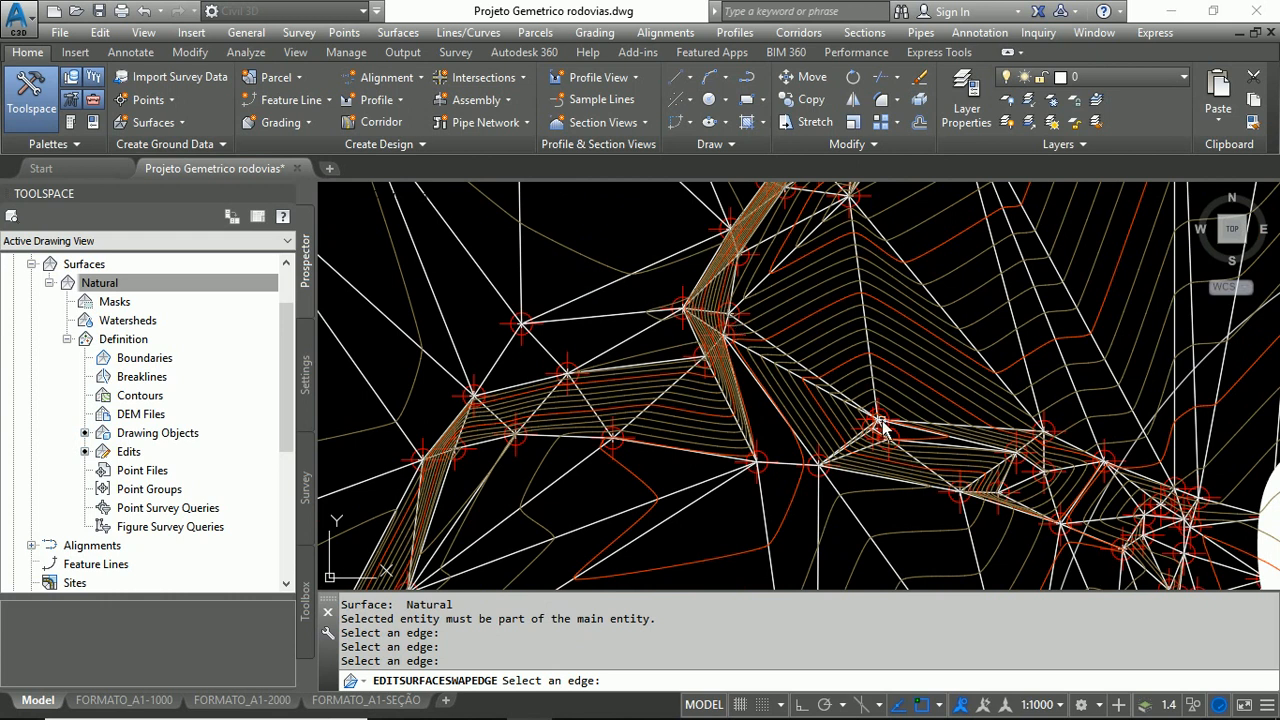
click(771, 347)
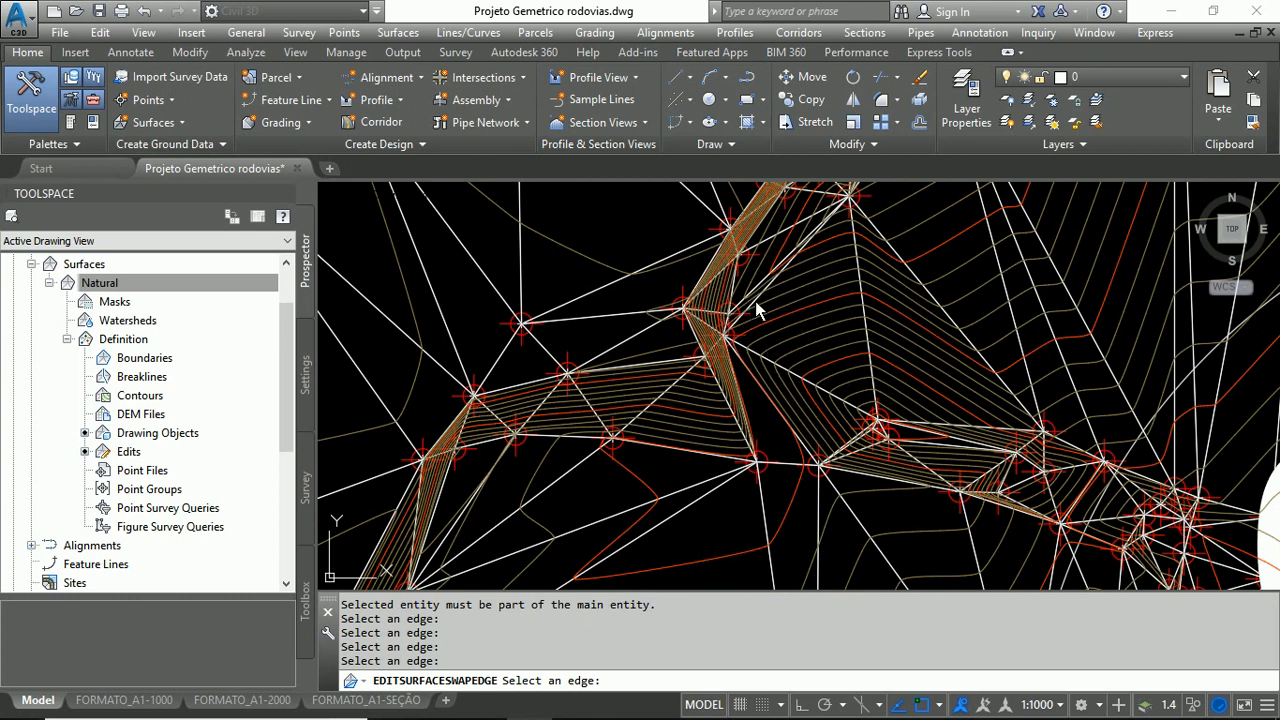
click(755, 301)
click(708, 407)
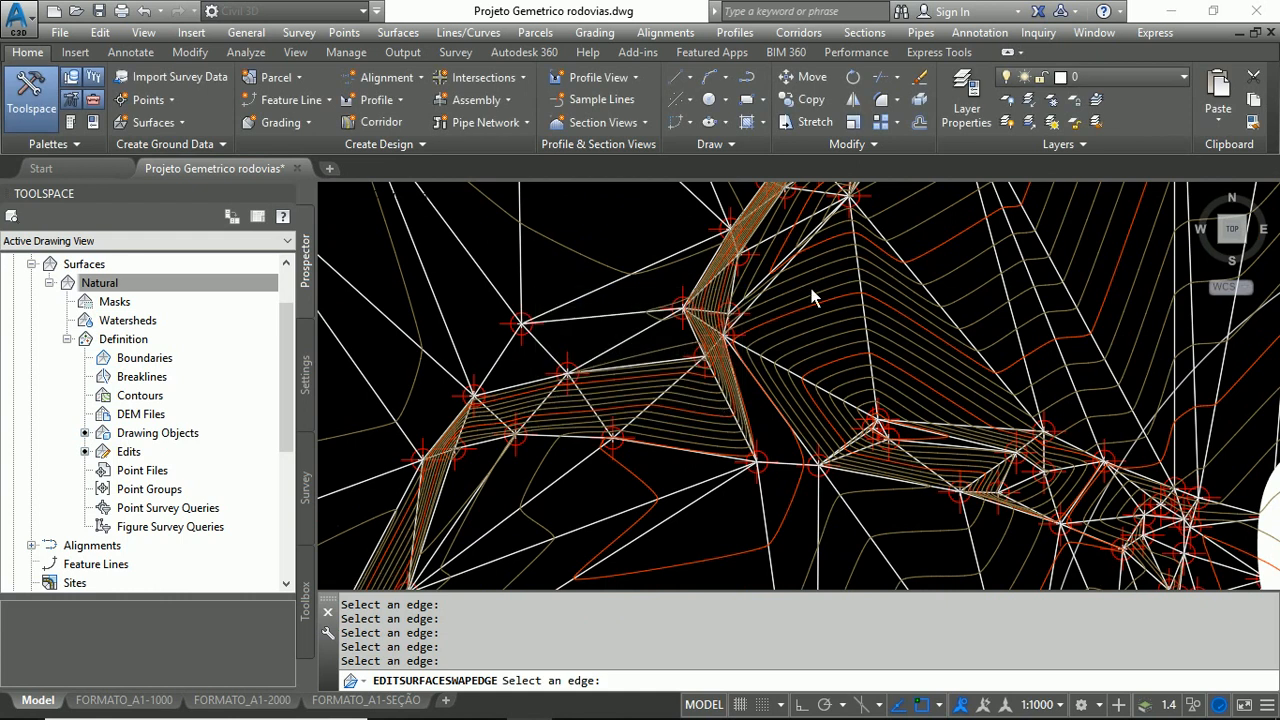
Step: Finish the Swap Edge command and leave nothing selected
scroll(812, 296, down, 8)
scroll(838, 360, down, 2)
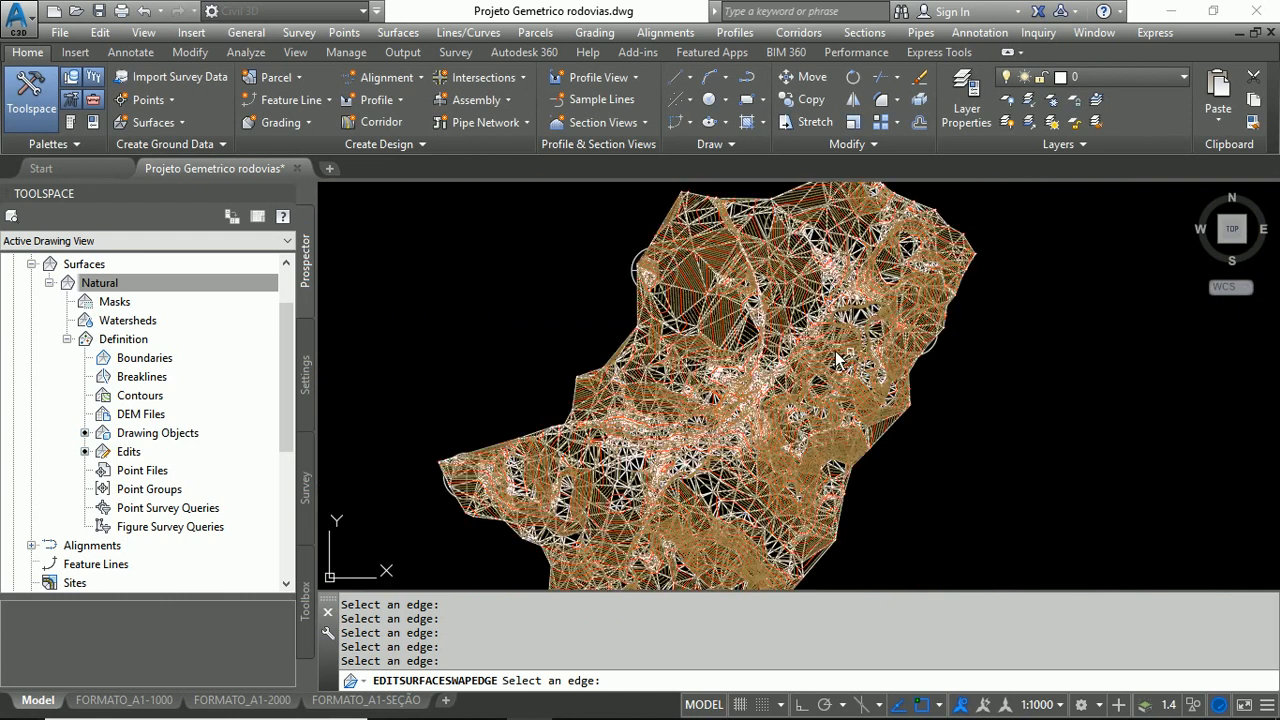
key(Escape)
click(850, 357)
key(Escape)
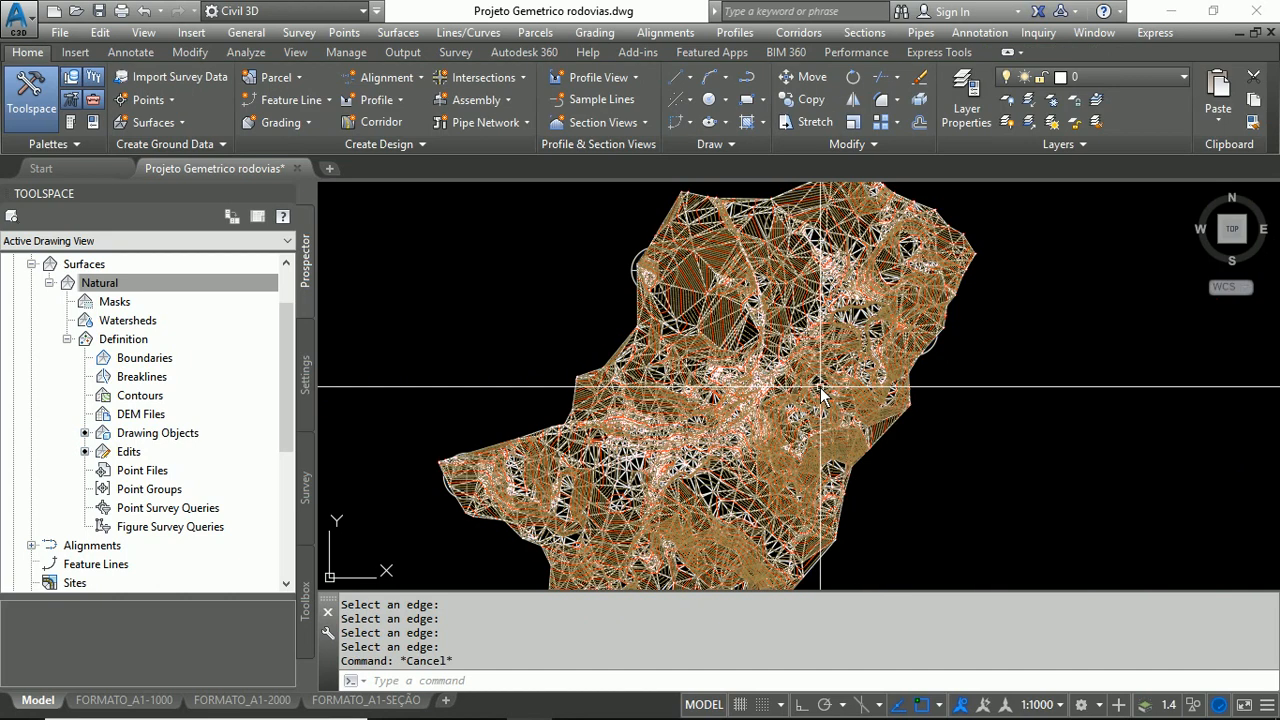
Step: Examine the interior triangulation and contours across the central and western parts of the Natural surface, alternating overview and close-up
scroll(720, 440, up, 5)
scroll(714, 447, down, 4)
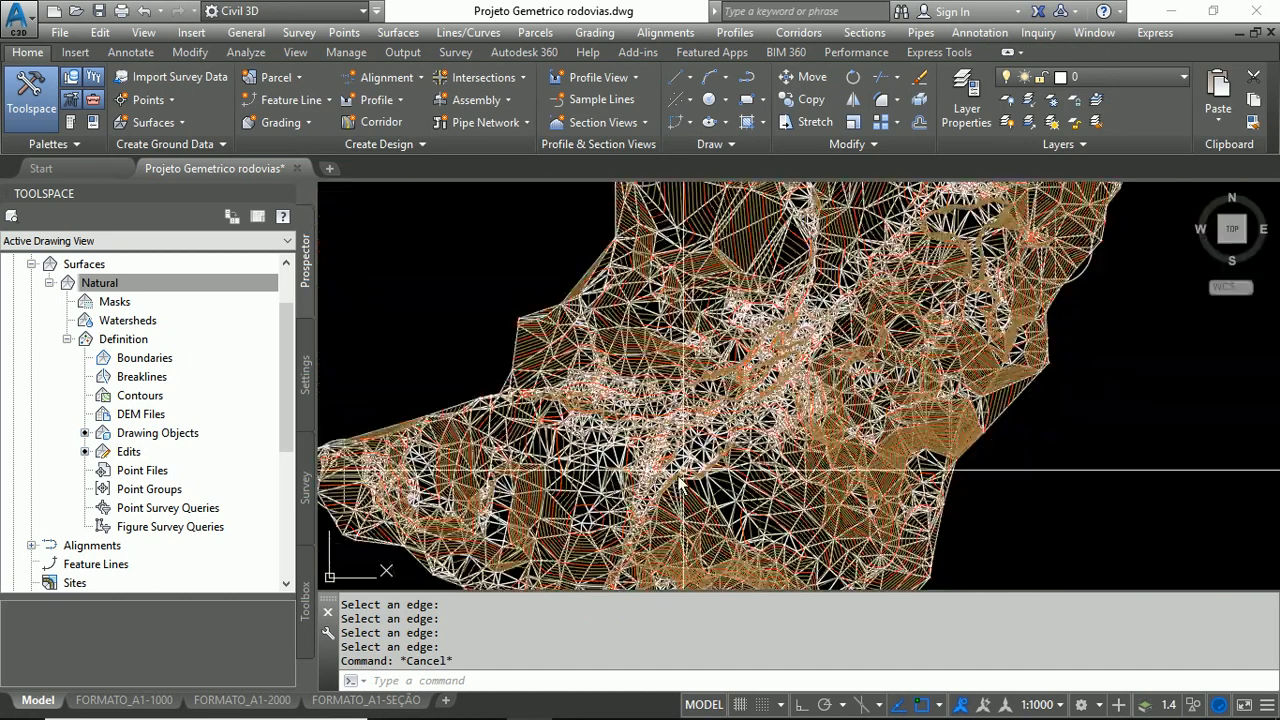
scroll(612, 398, up, 5)
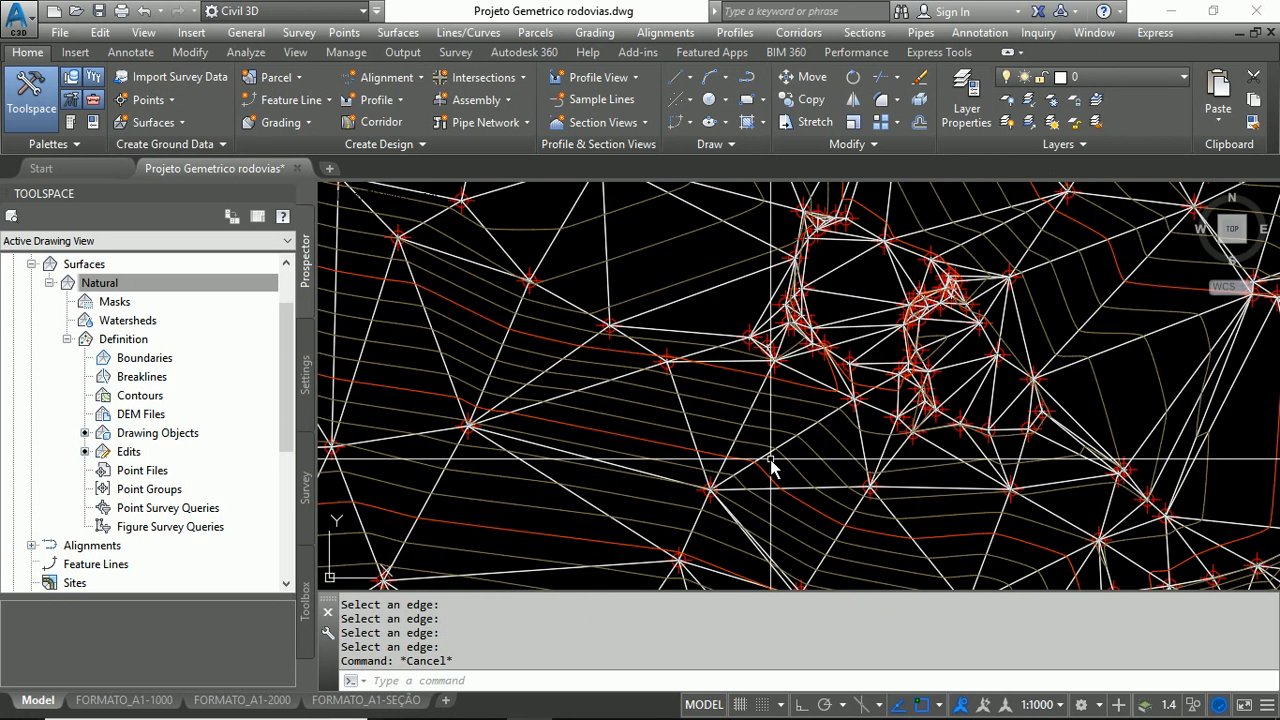
scroll(1115, 398, up, 3)
scroll(858, 398, down, 6)
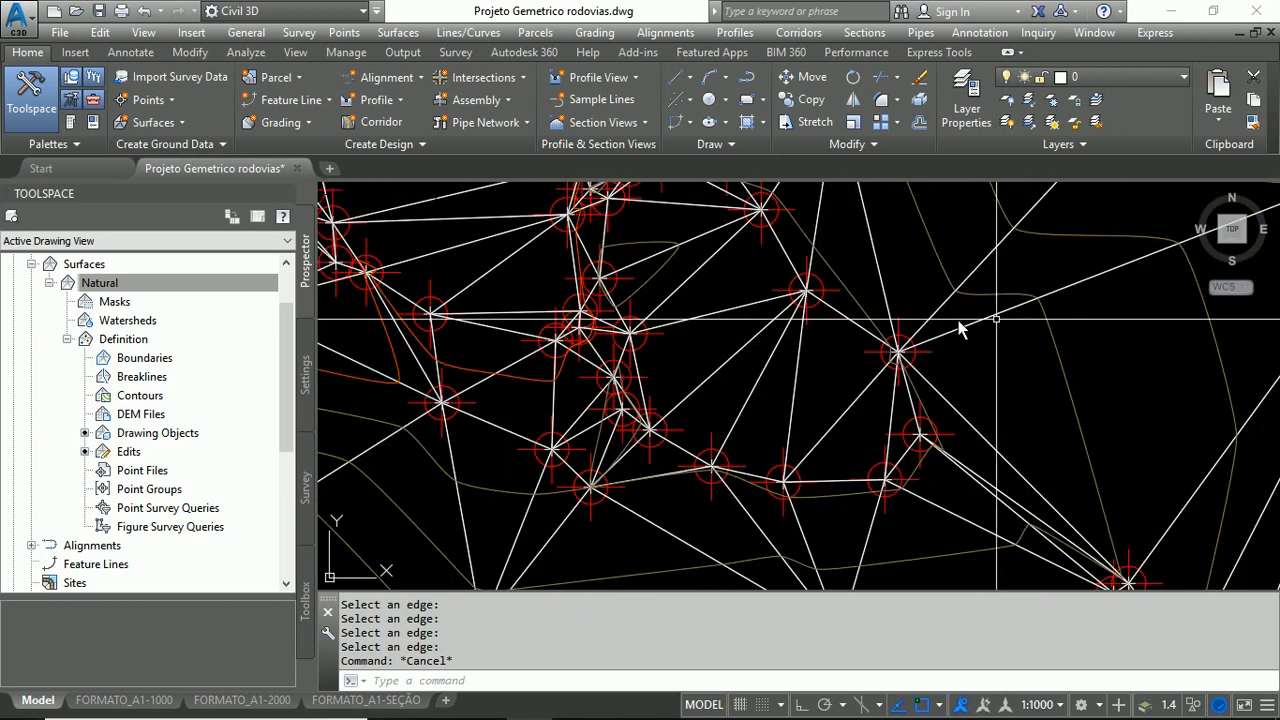
scroll(858, 398, down, 5)
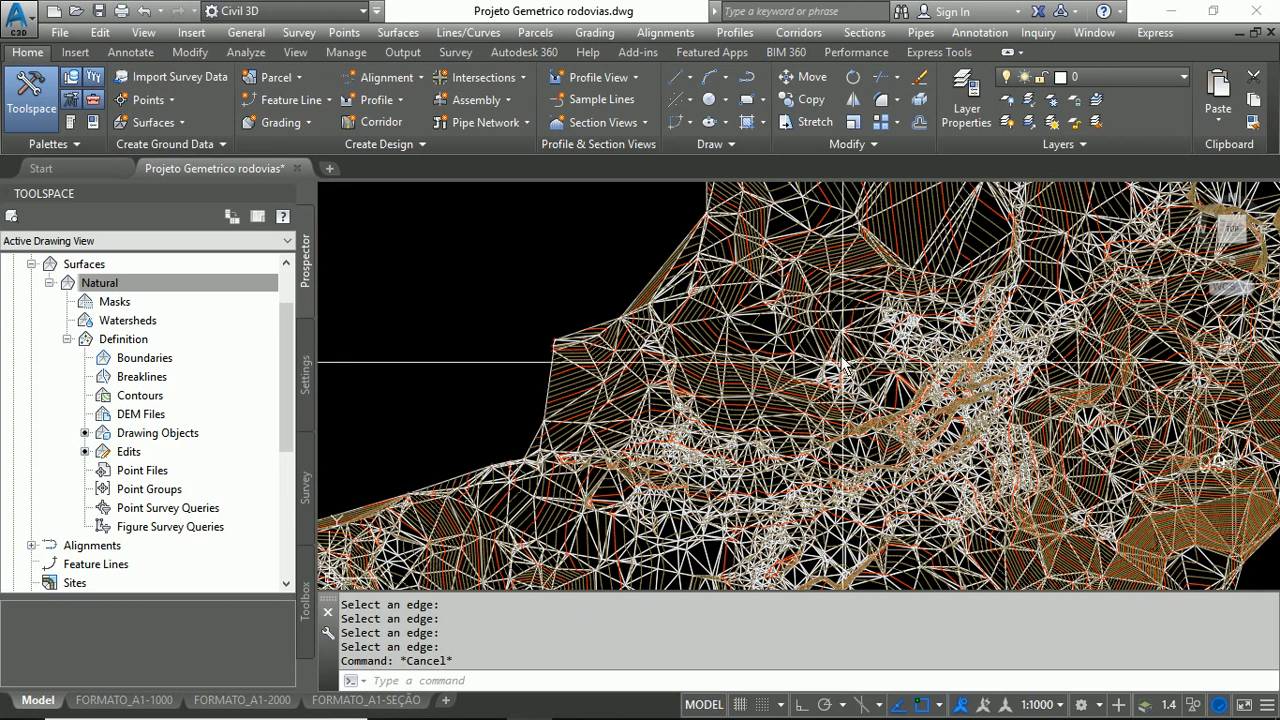
scroll(840, 357, down, 2)
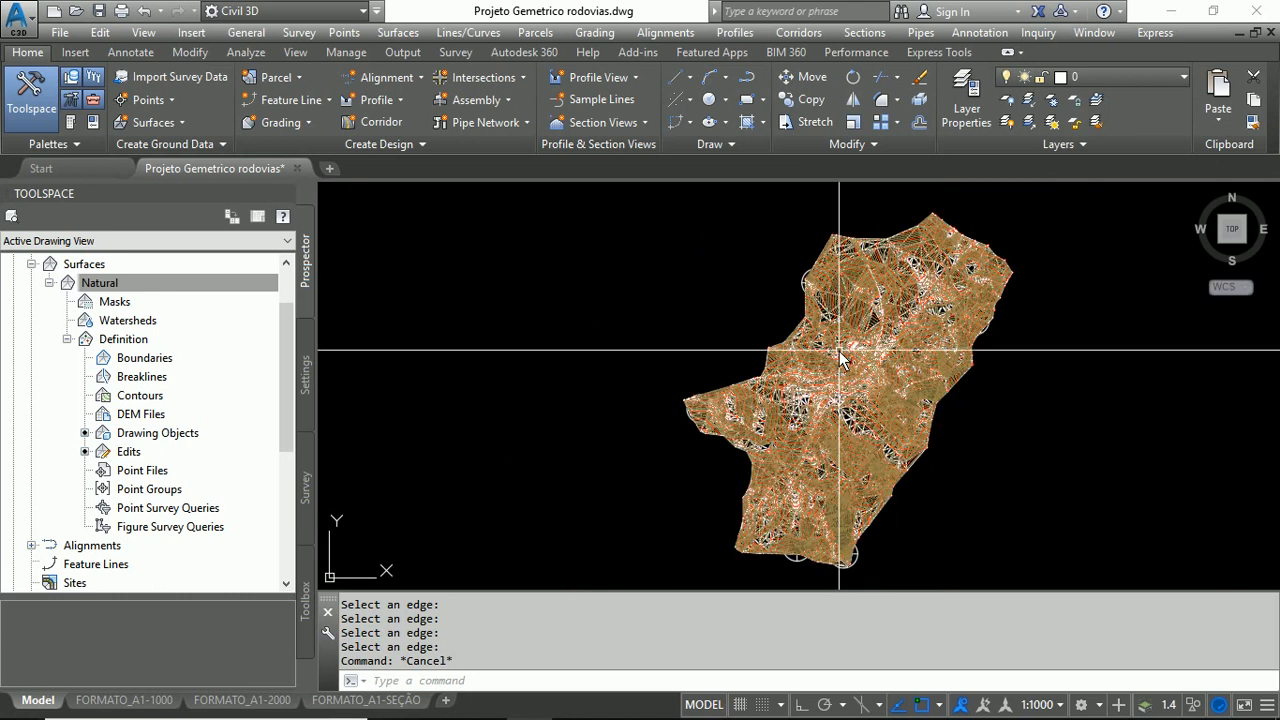
scroll(848, 395, up, 6)
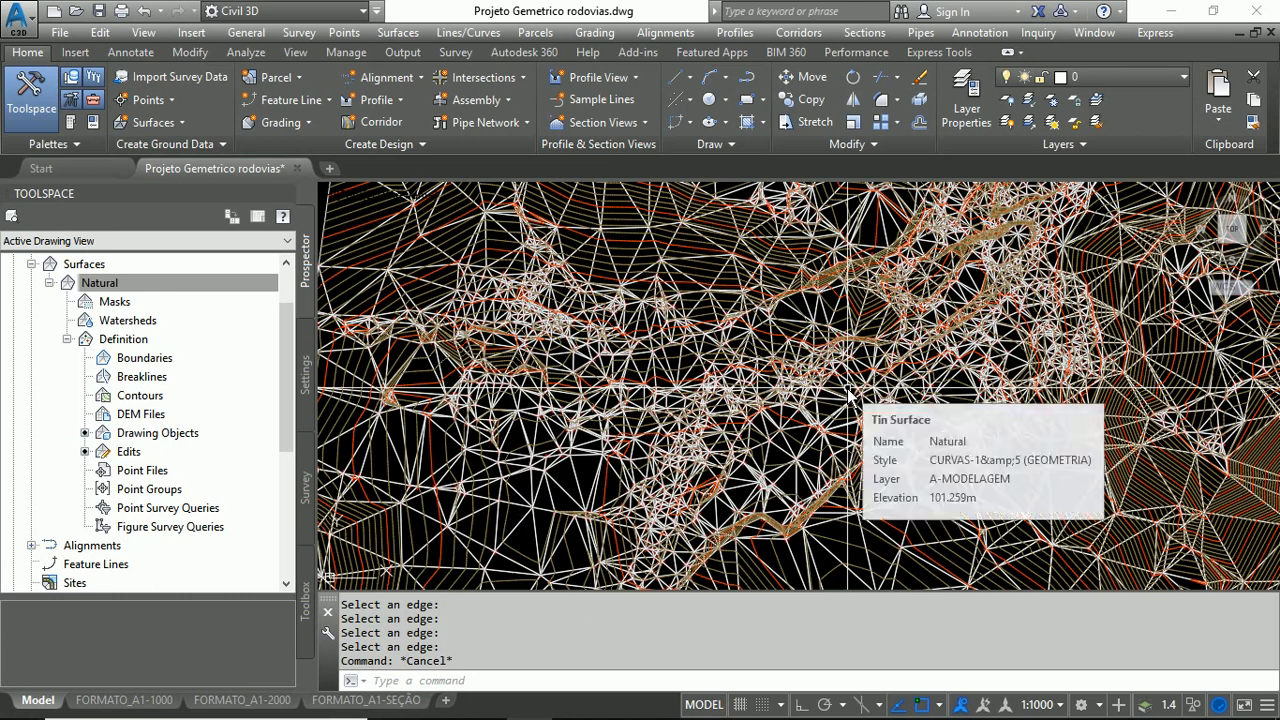
scroll(815, 347, down, 6)
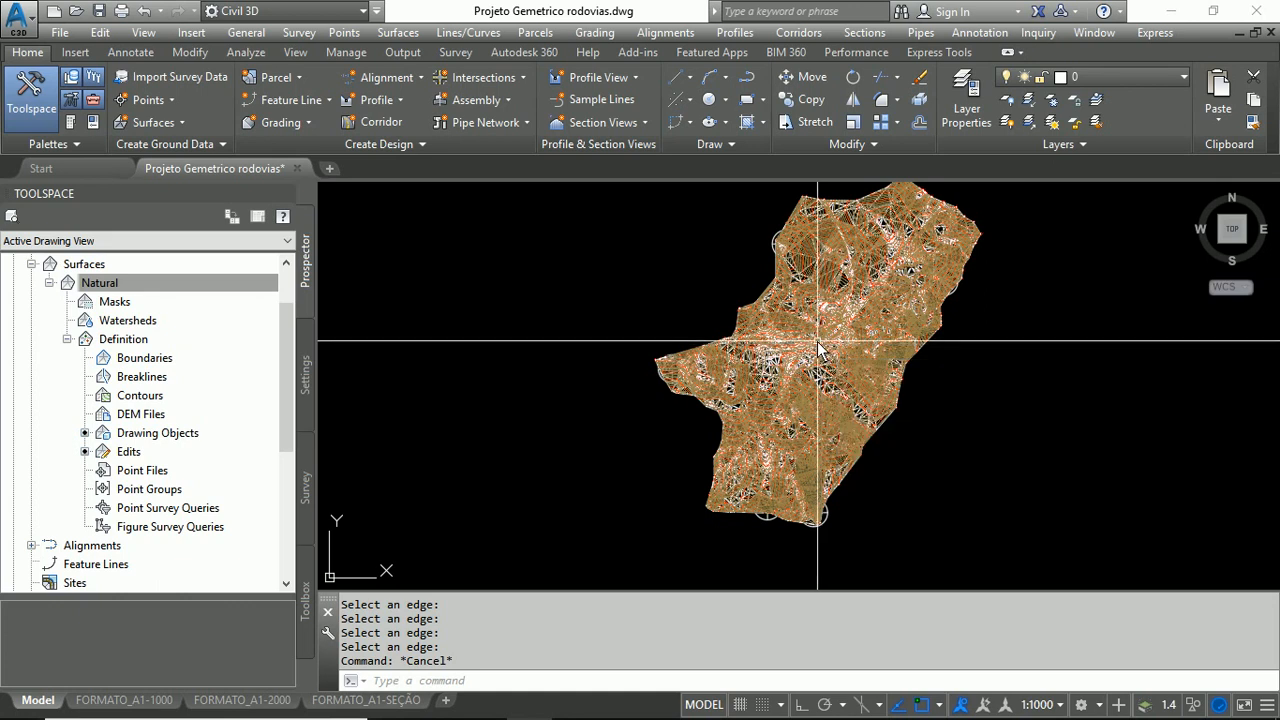
scroll(807, 345, up, 6)
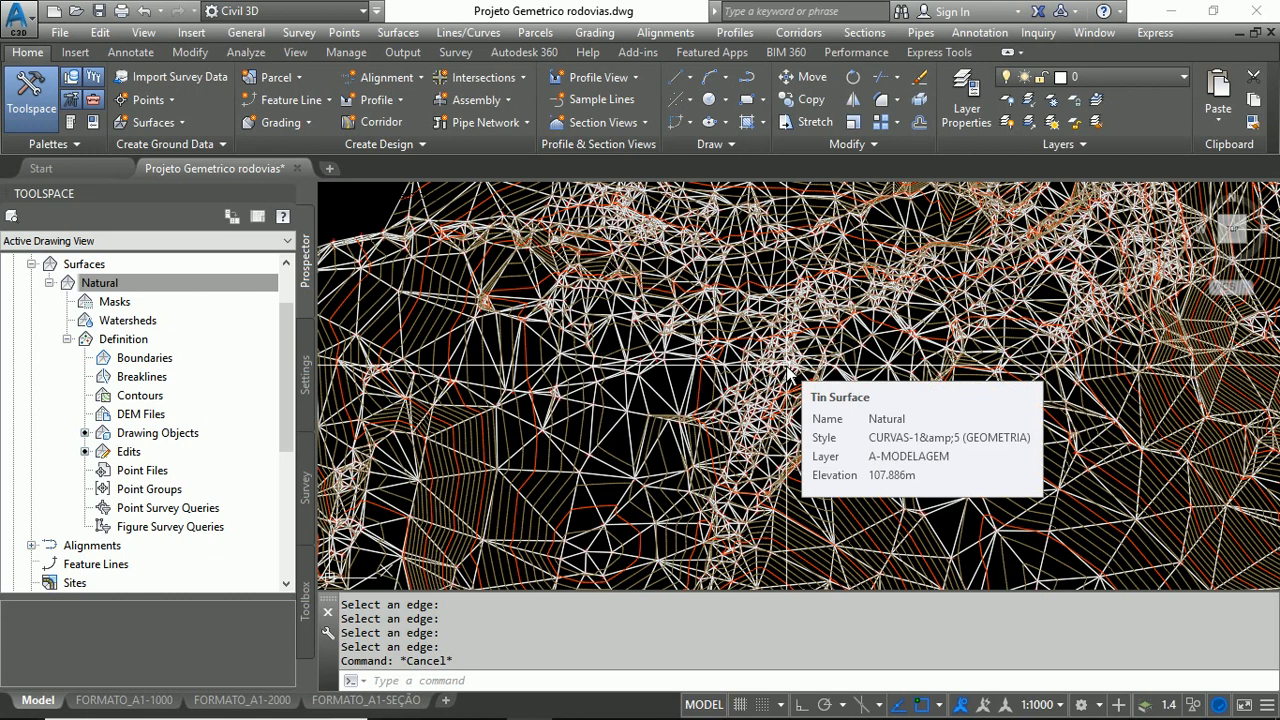
scroll(790, 372, down, 5)
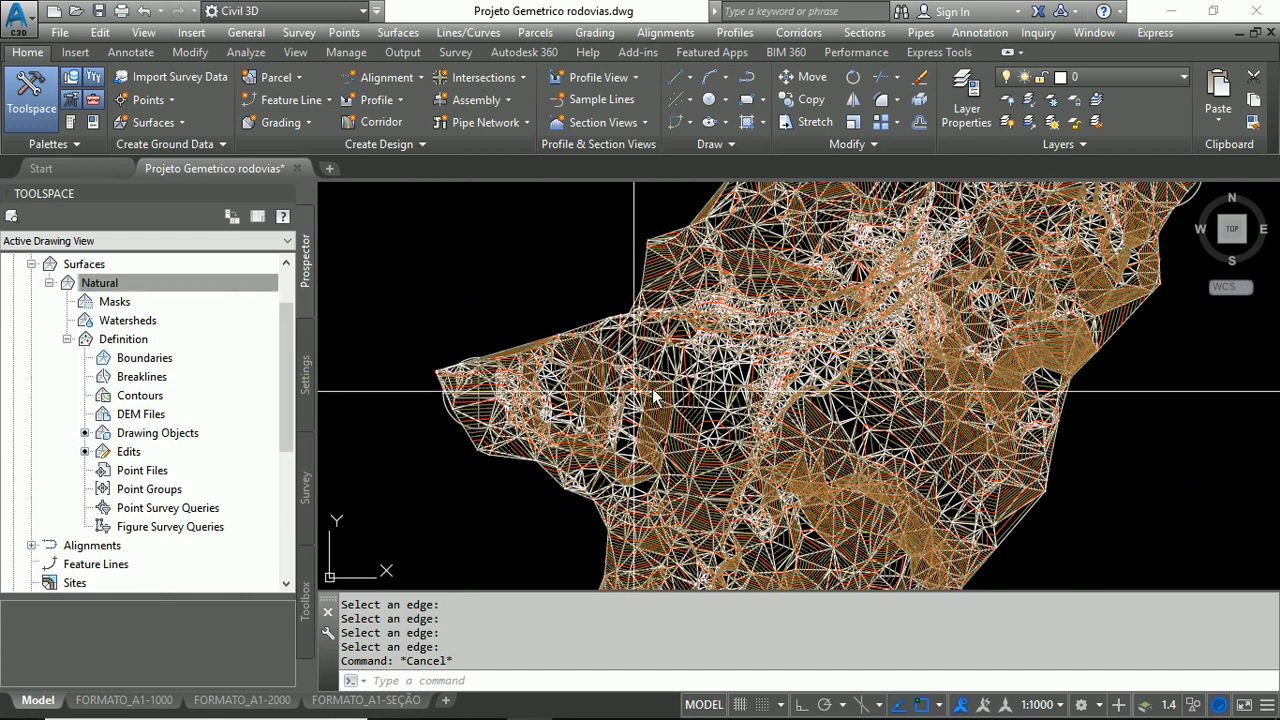
scroll(653, 397, up, 3)
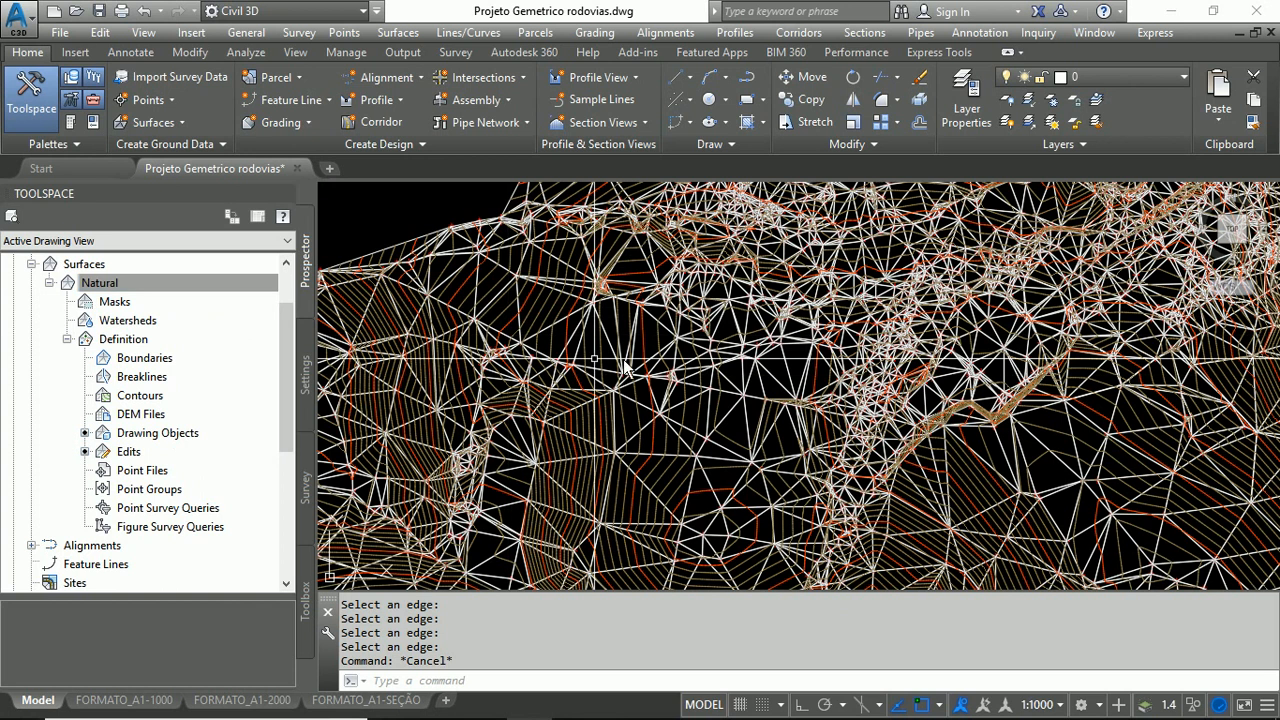
scroll(702, 346, down, 4)
right_click(109, 287)
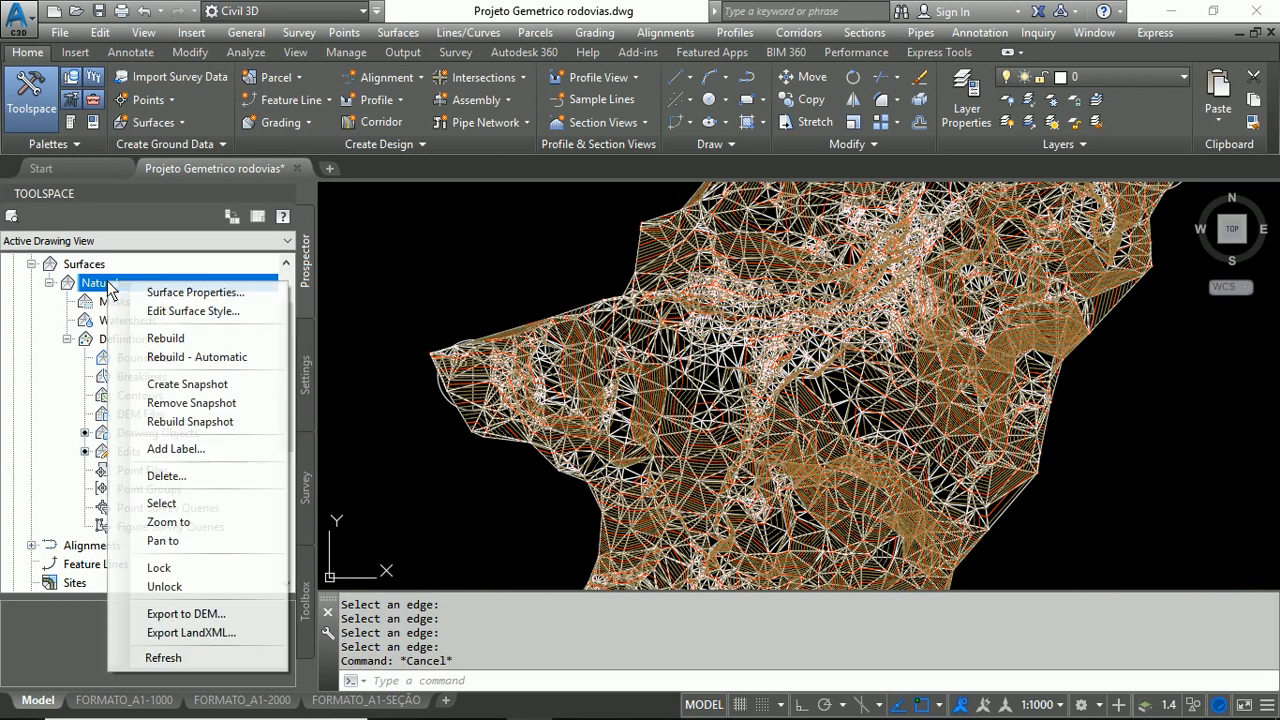
click(172, 313)
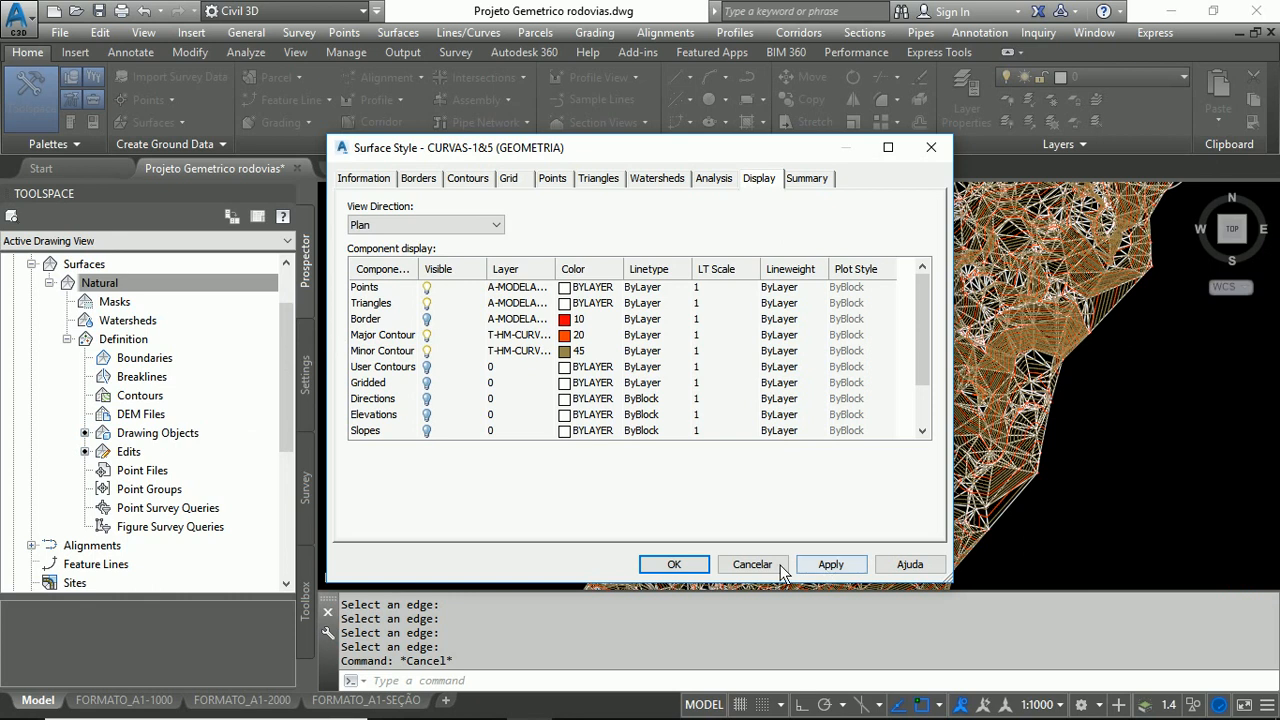
click(752, 564)
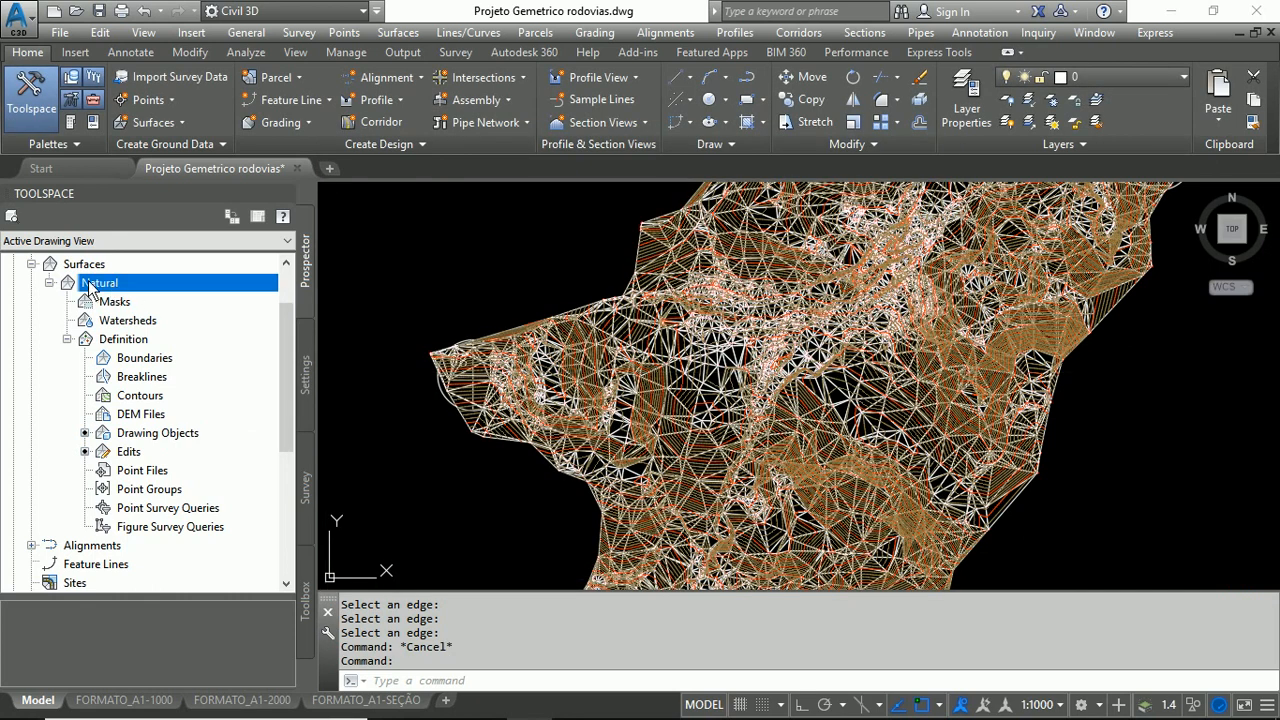
Step: Edit the Natural surface's style CURVAS-1&5 (GEOMETRIA) to hide the Triangles and Points components in plan view
scroll(90, 285, up, 2)
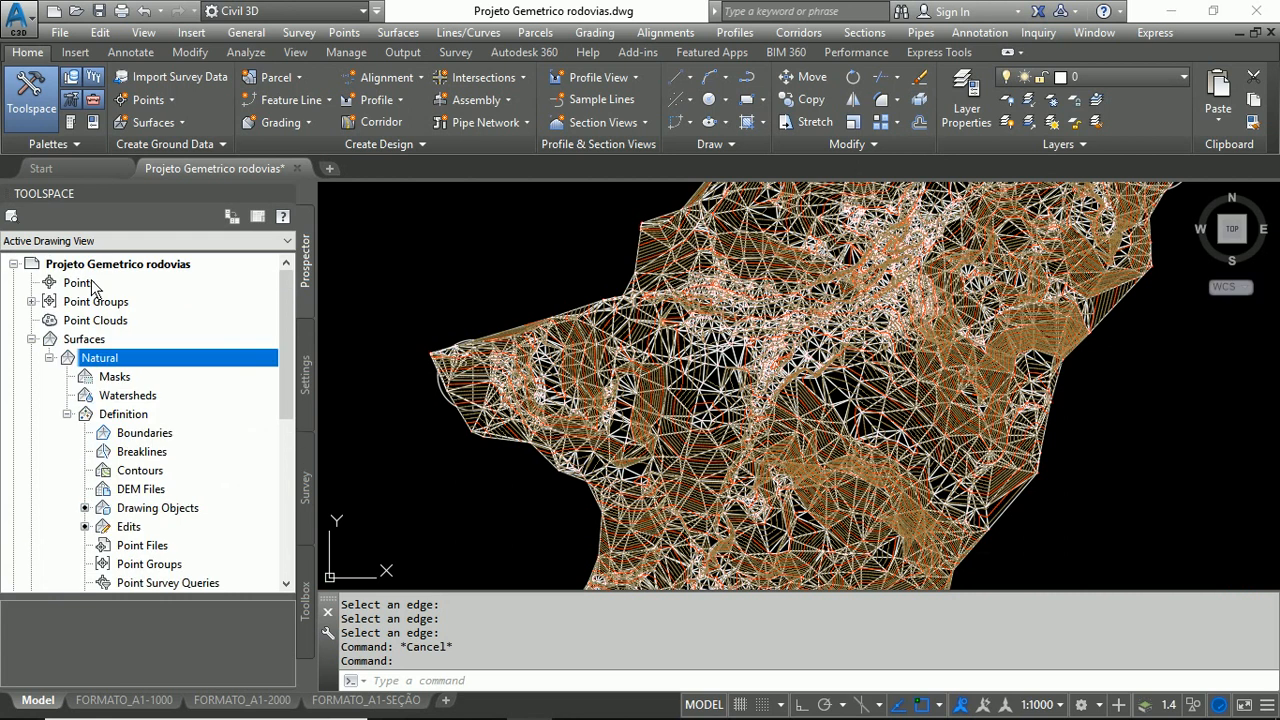
right_click(103, 367)
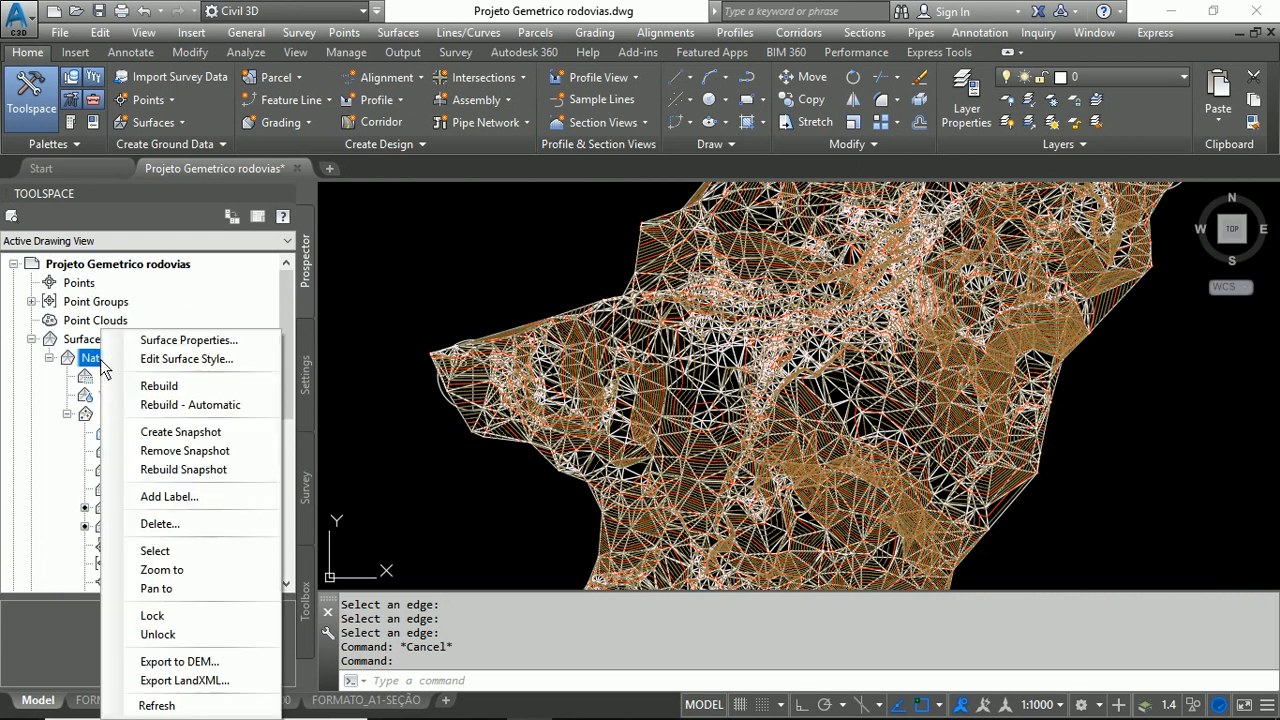
click(178, 360)
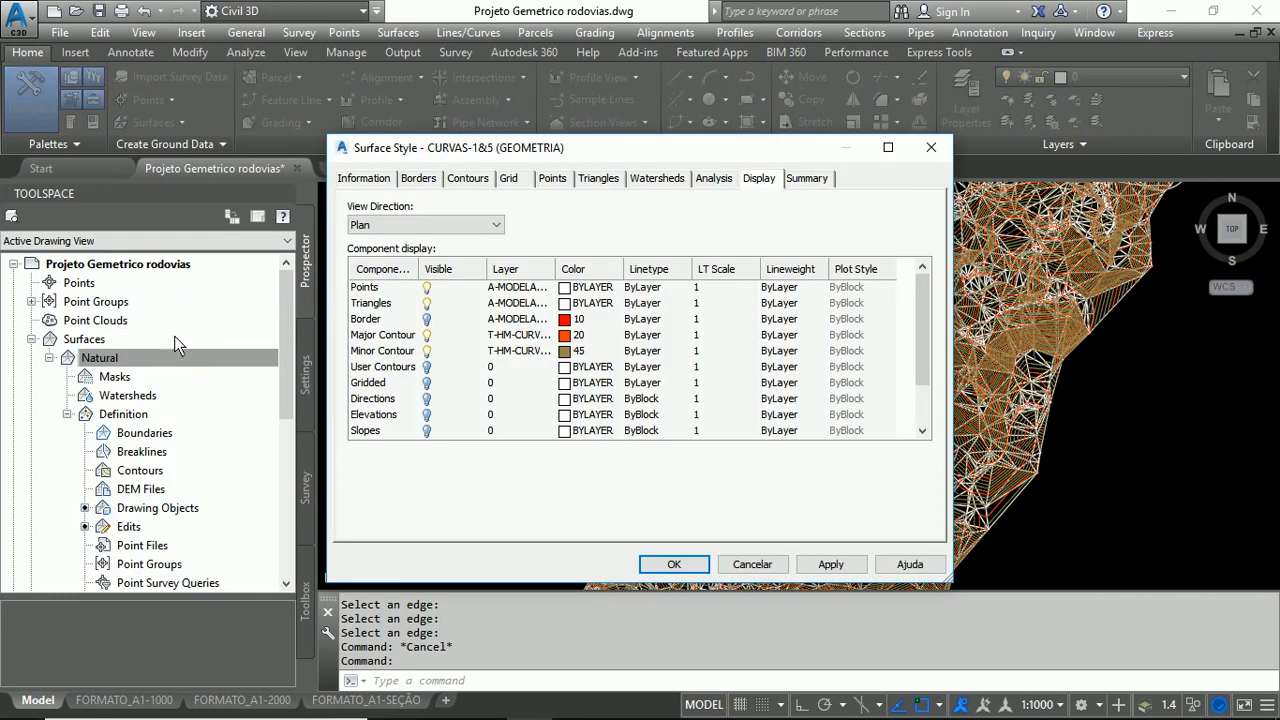
click(427, 304)
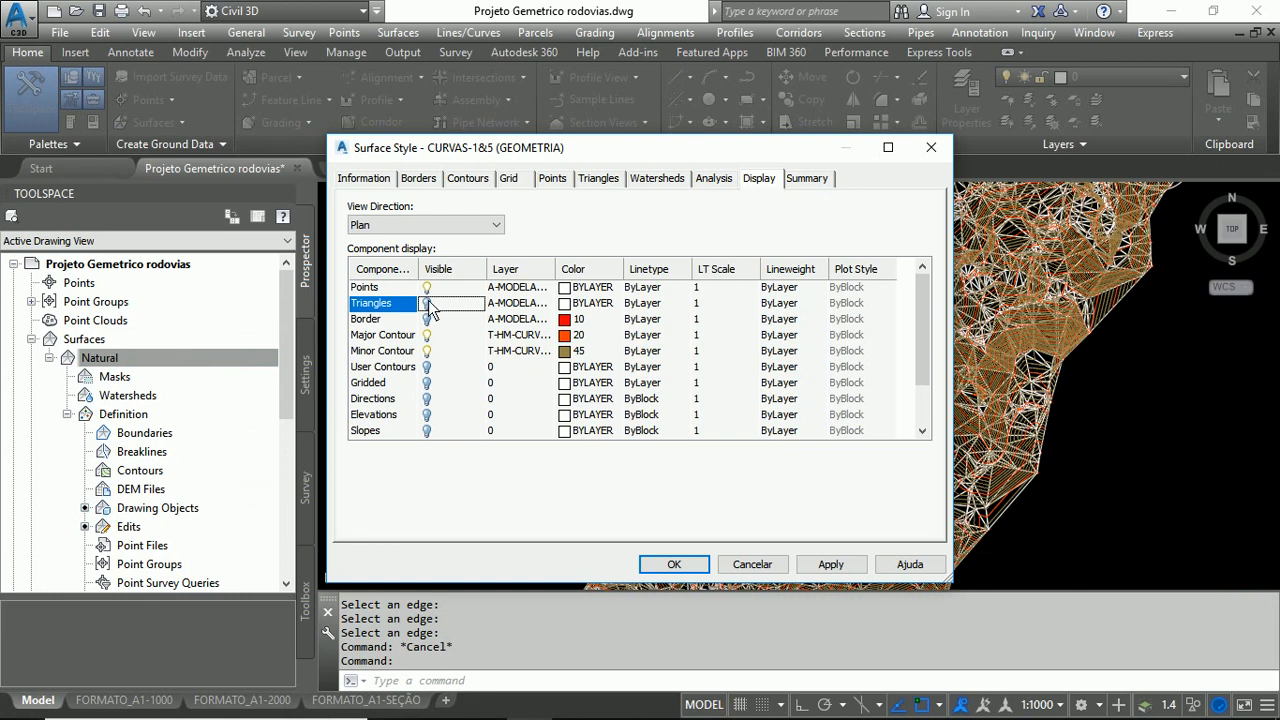
click(427, 288)
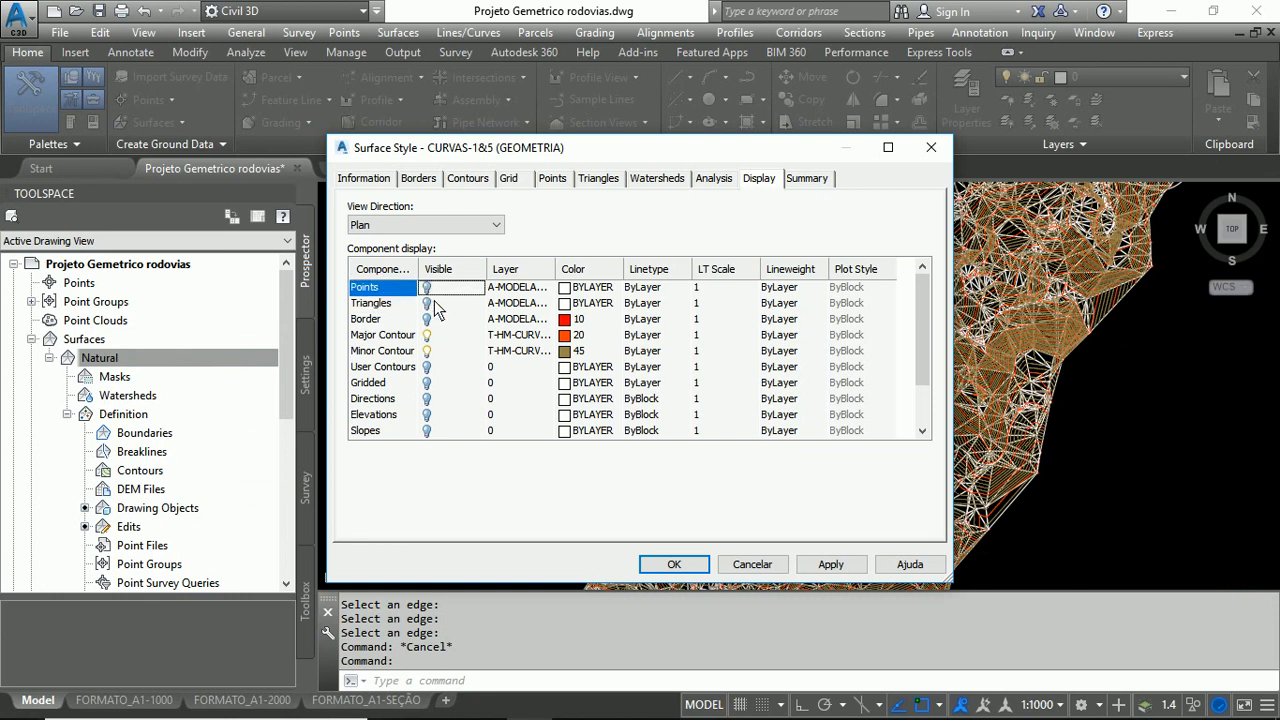
click(665, 564)
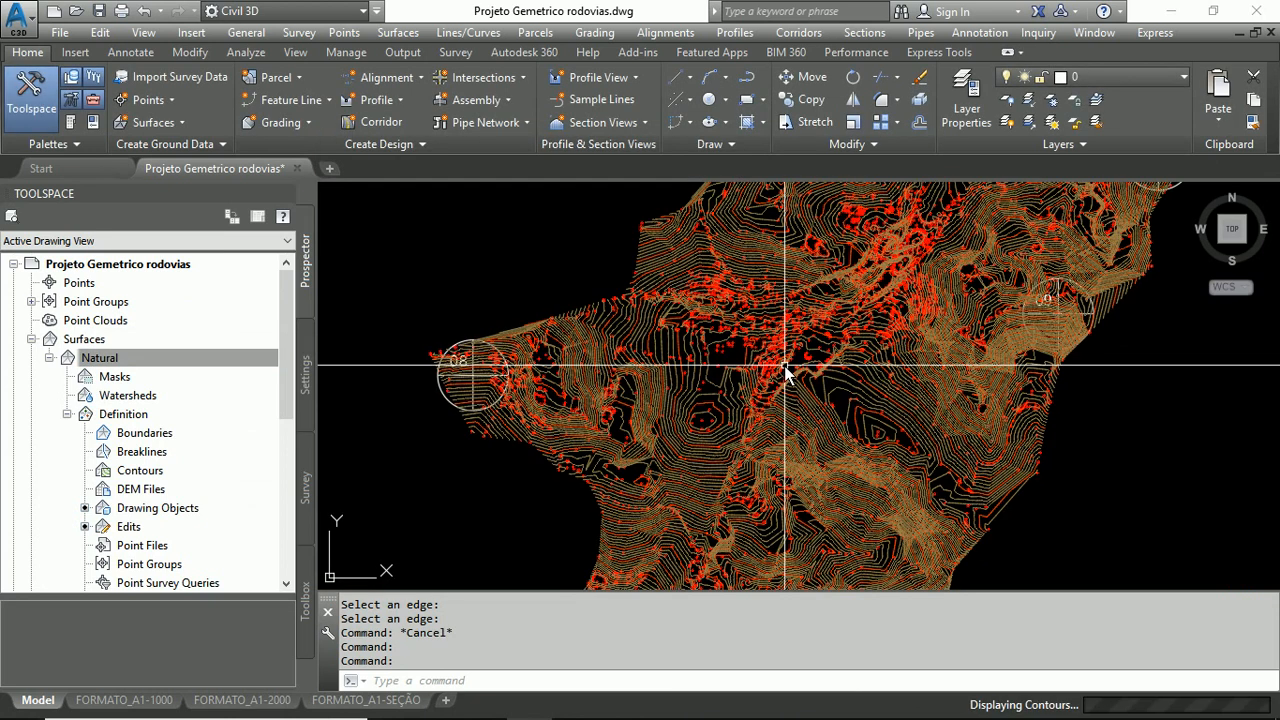
Step: Turn off the layer Pontos curvas de Nivel using one of the red survey points to identify it
scroll(756, 410, up, 4)
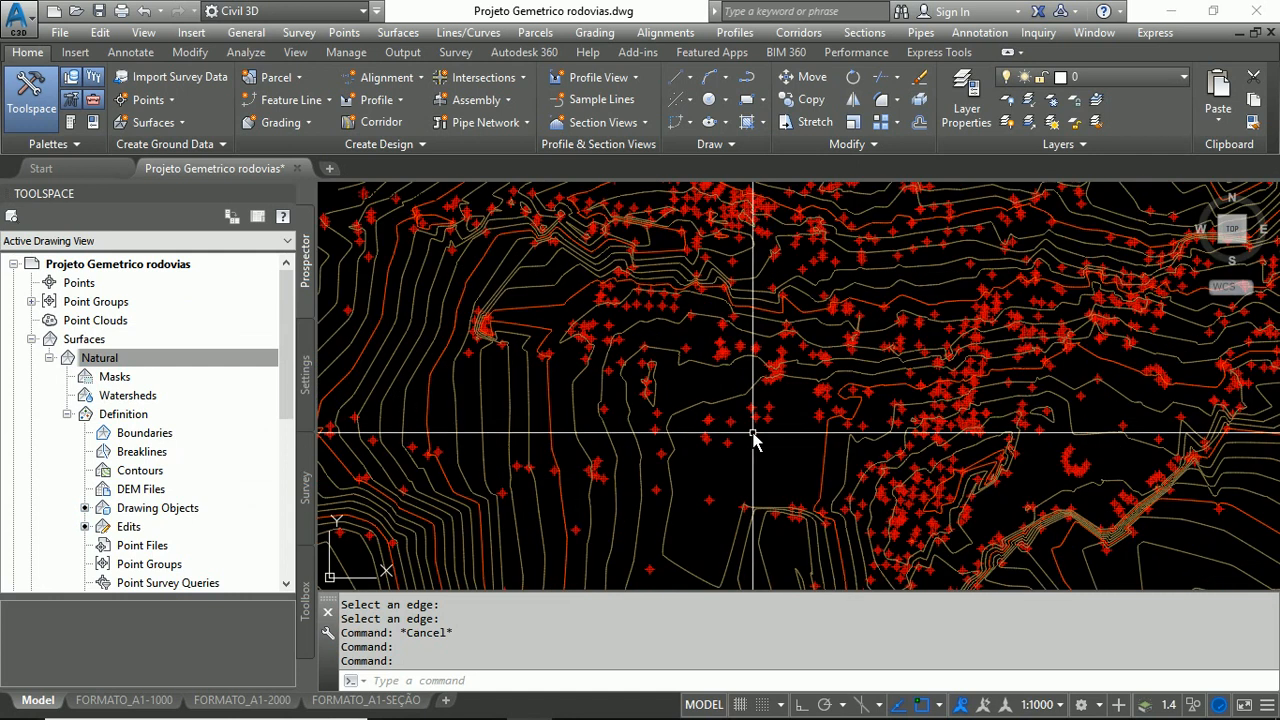
click(756, 418)
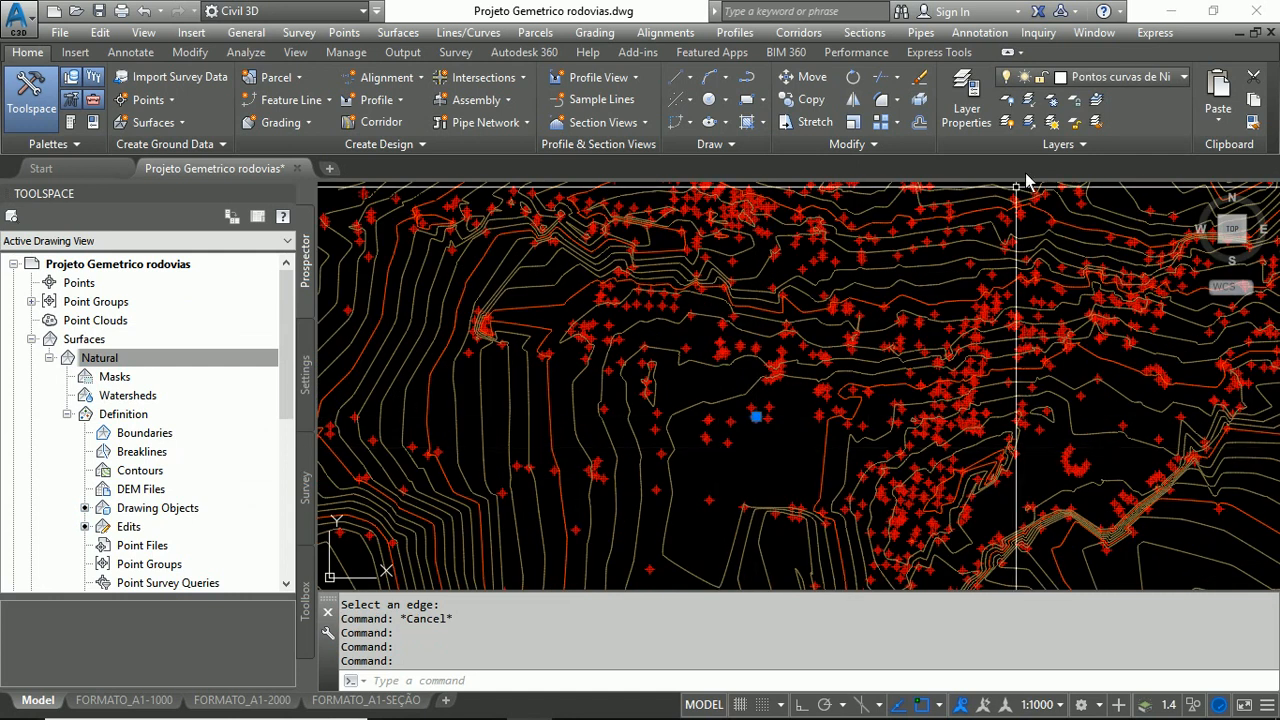
click(1070, 78)
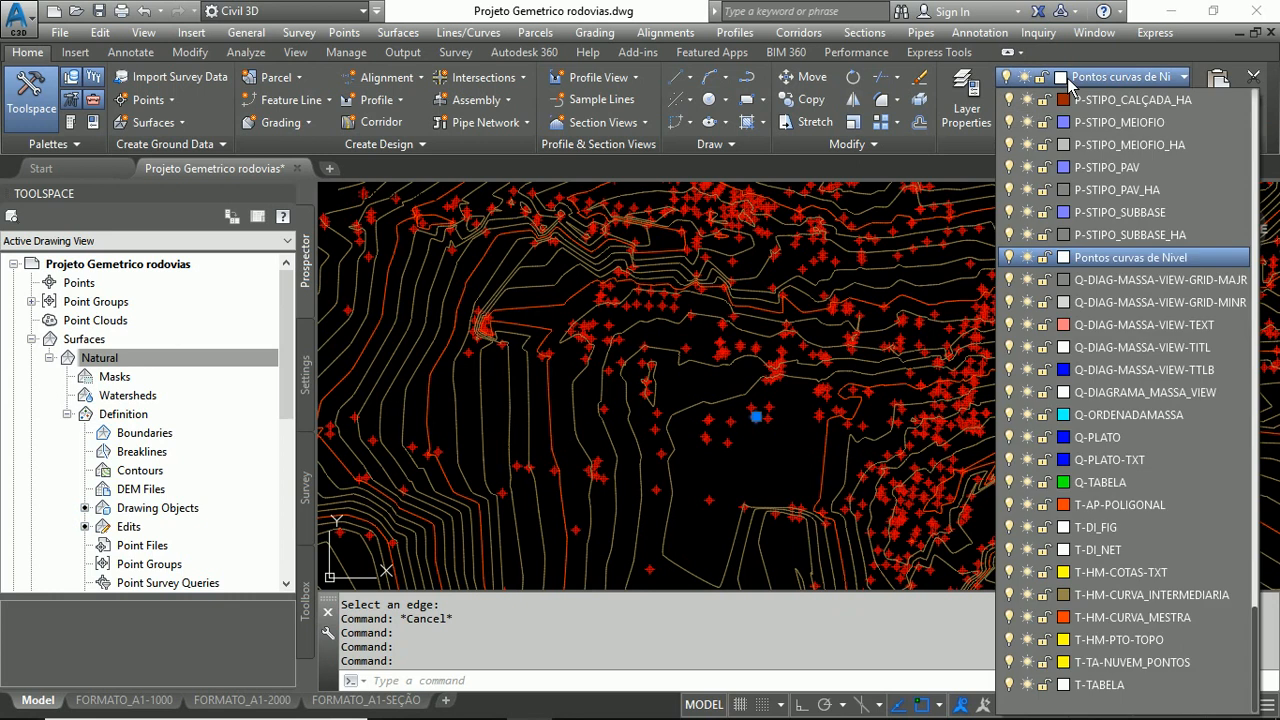
click(1010, 259)
click(788, 403)
scroll(788, 315, down, 5)
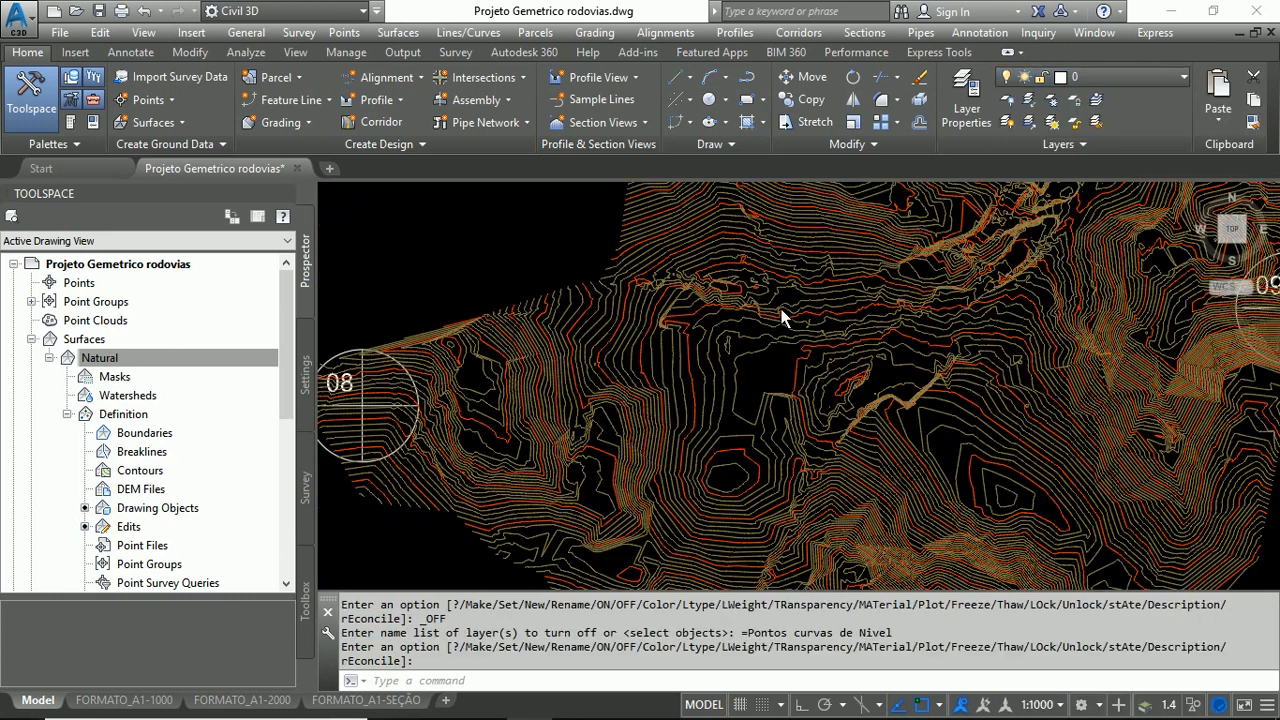
Step: Examine the contours in the central and southern parts of the Natural surface for sharp, angular stretches, alternating close-up and overview
scroll(900, 425, up, 10)
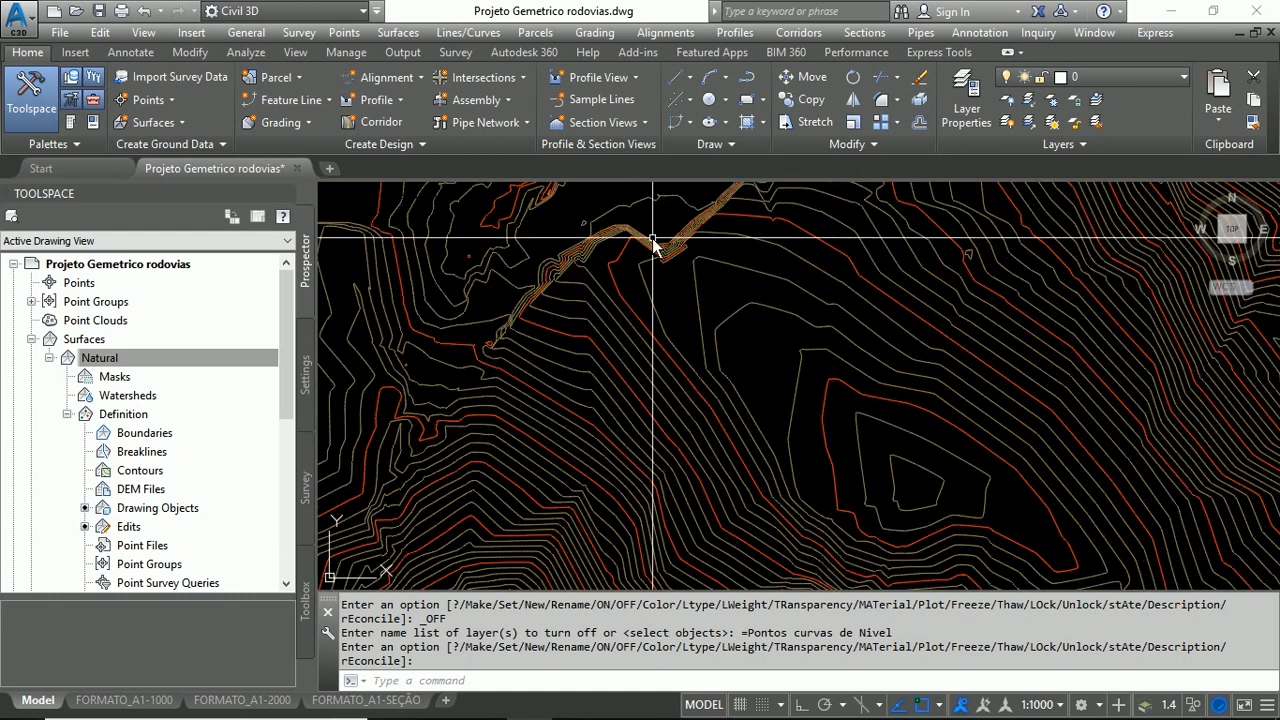
scroll(652, 256, up, 2)
scroll(842, 308, down, 2)
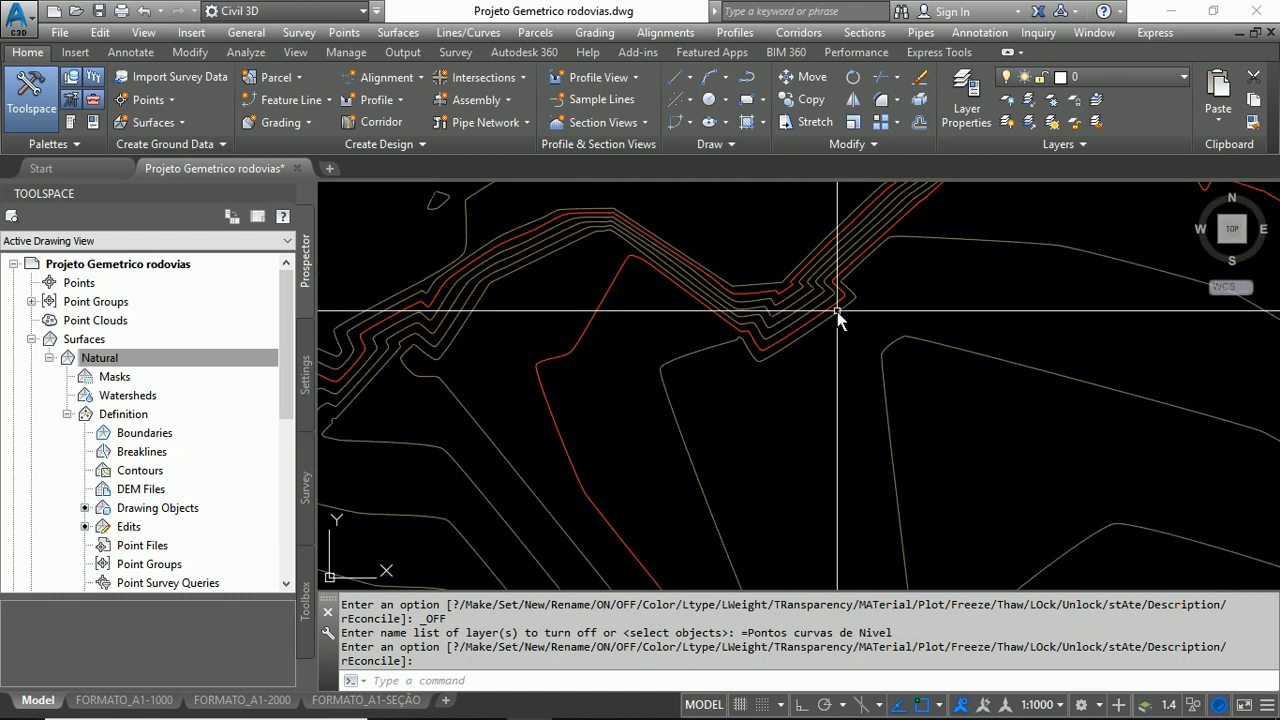
scroll(544, 353, up, 4)
scroll(613, 343, down, 8)
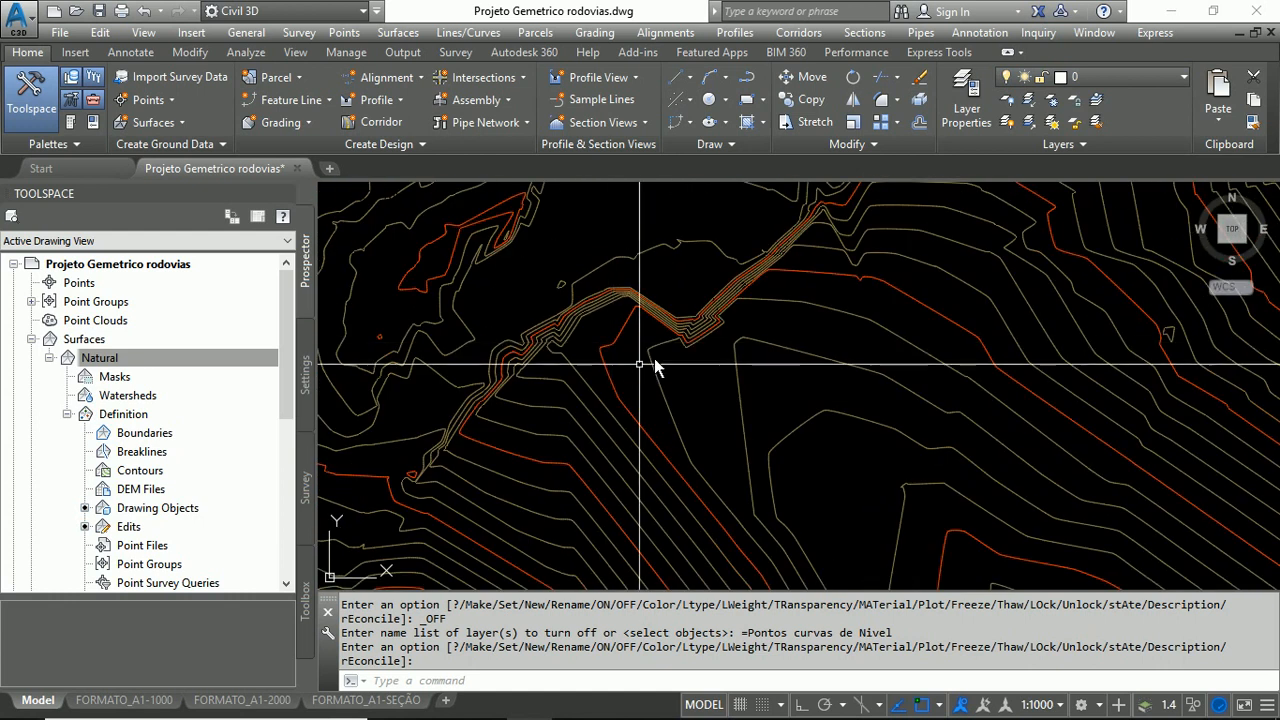
scroll(729, 328, down, 6)
scroll(910, 428, up, 2)
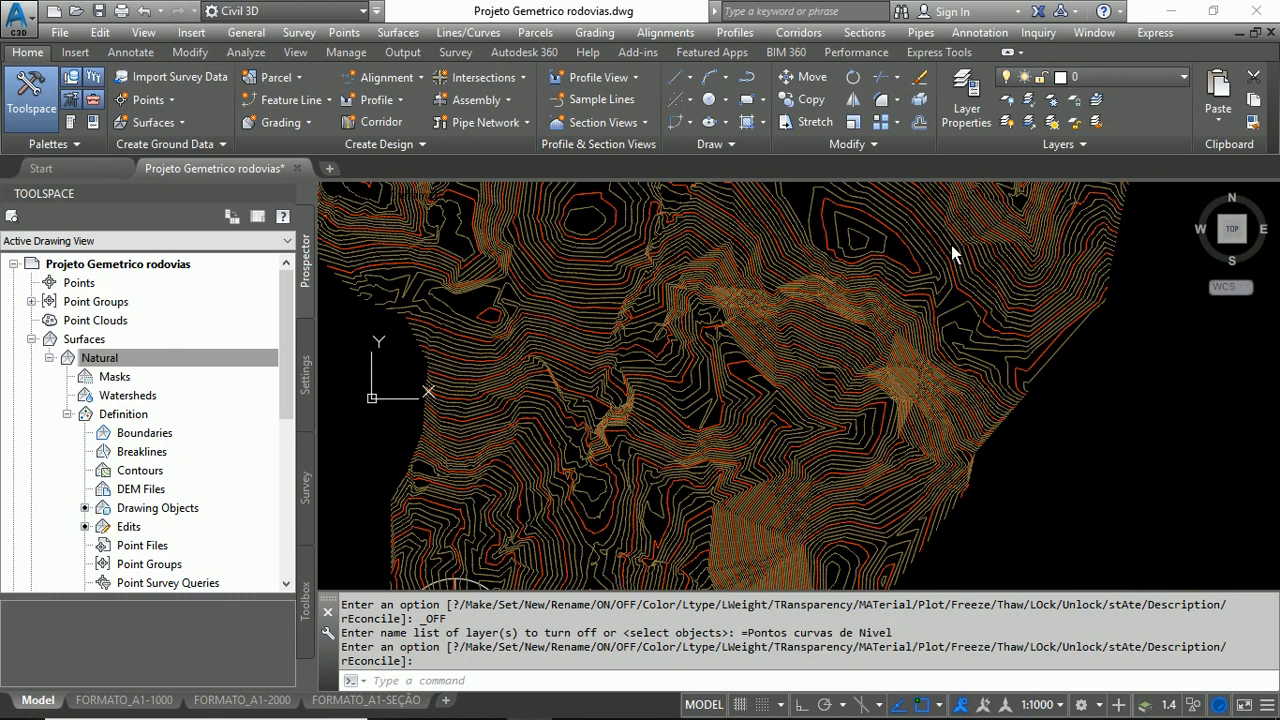
scroll(663, 480, up, 4)
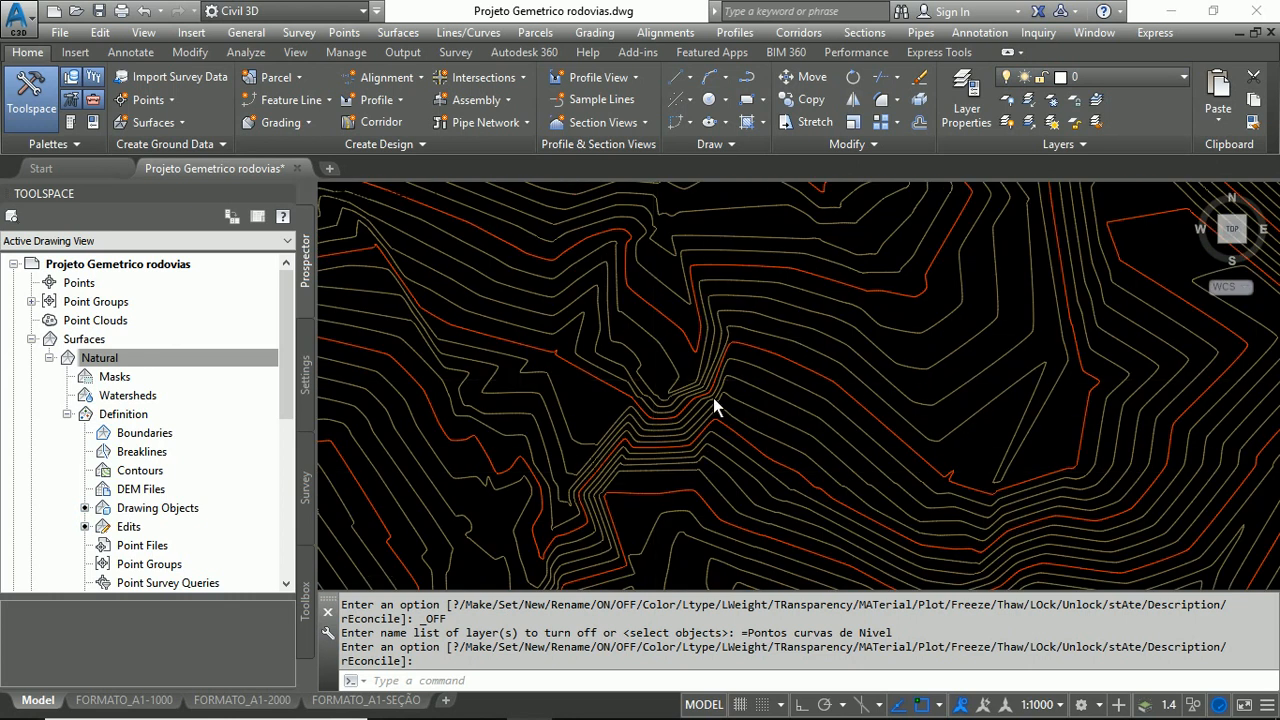
scroll(720, 400, down, 5)
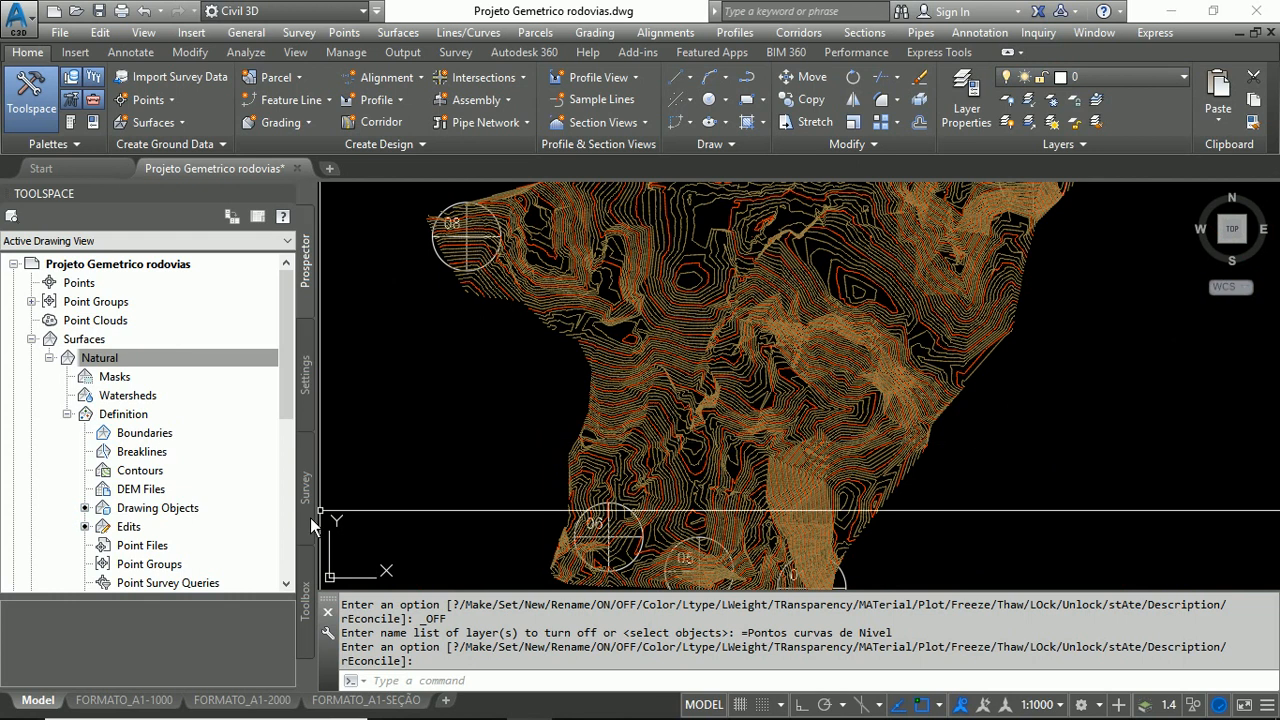
Step: Review the edit operations recorded in the Natural surface's definition, enlarging the list to show all entries
right_click(129, 527)
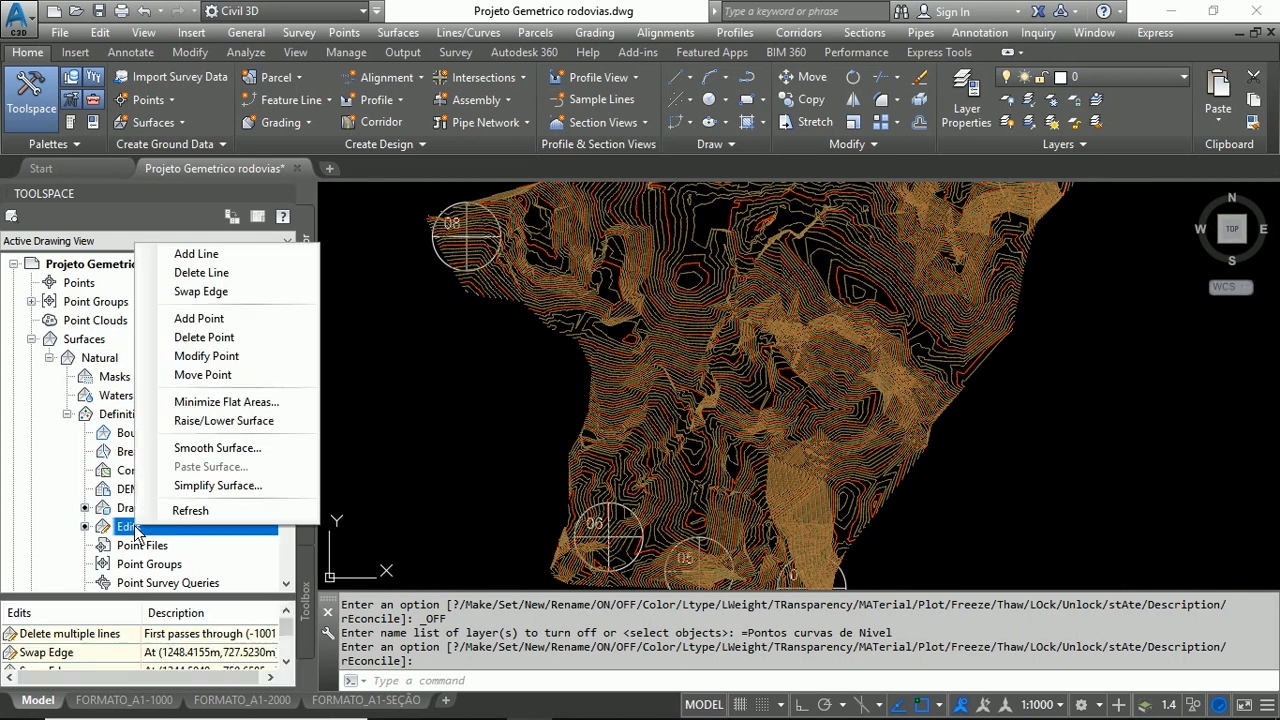
click(124, 529)
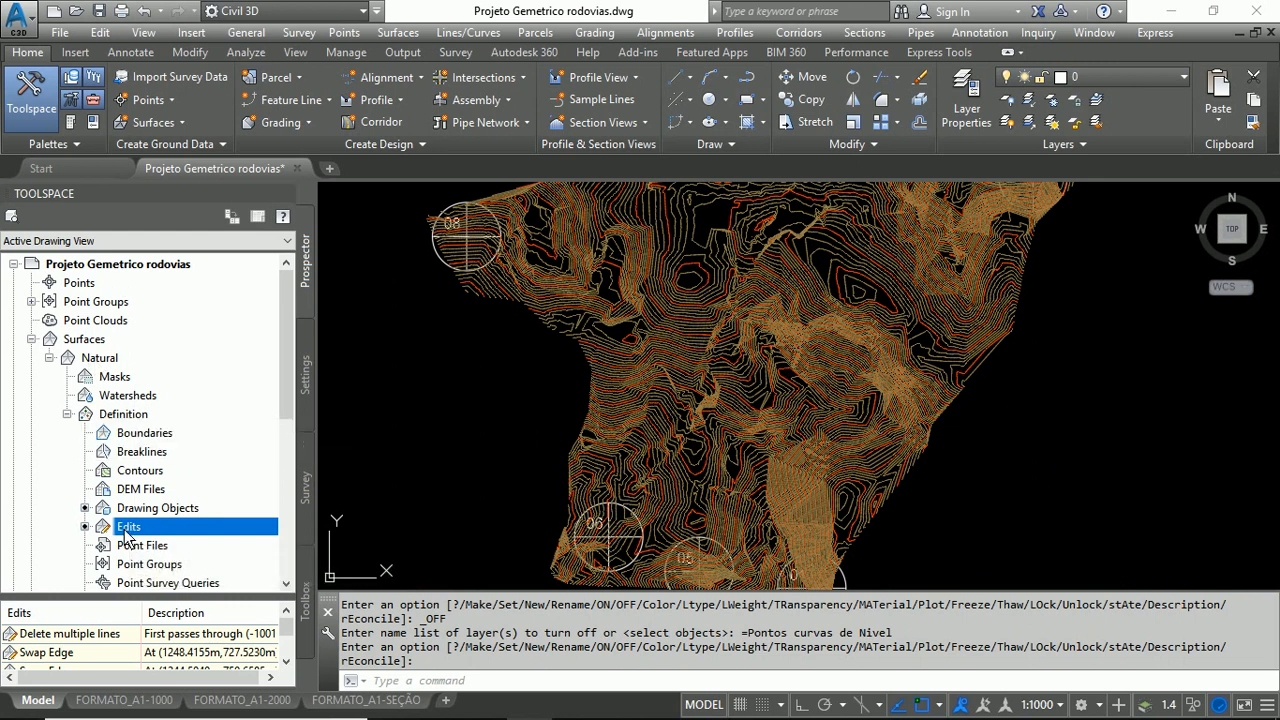
scroll(126, 640, down, 2)
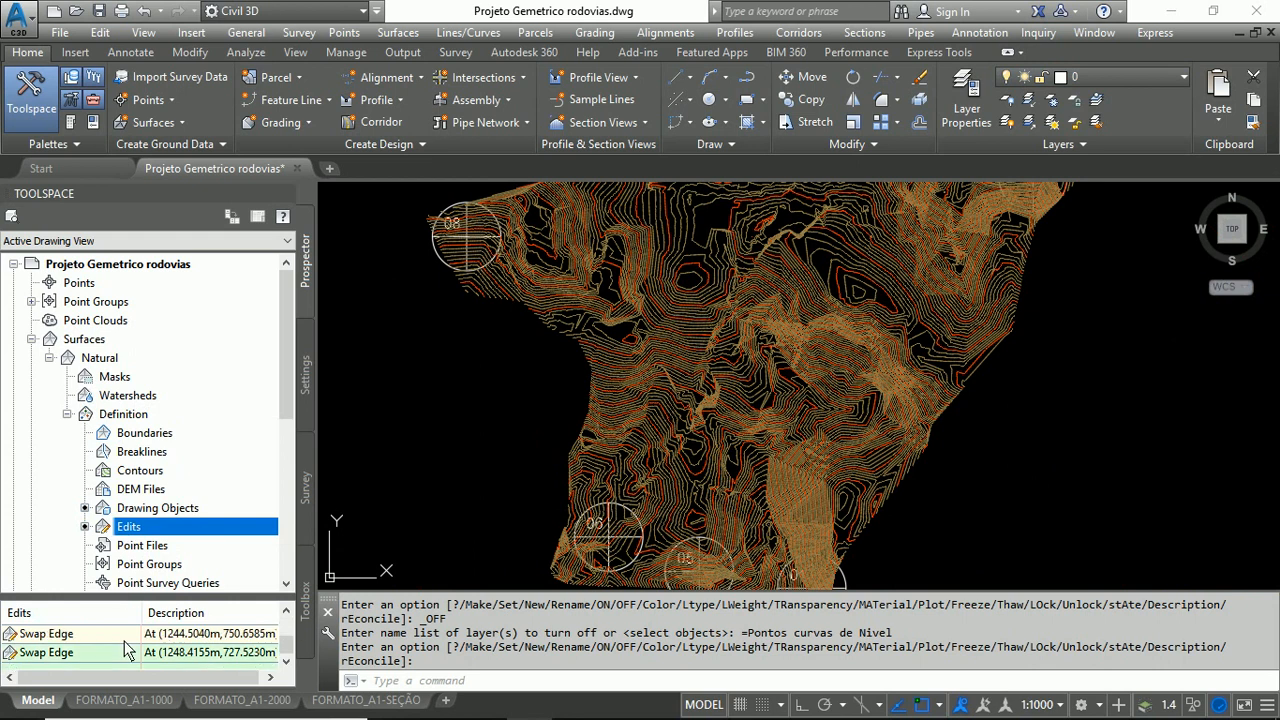
scroll(126, 648, up, 2)
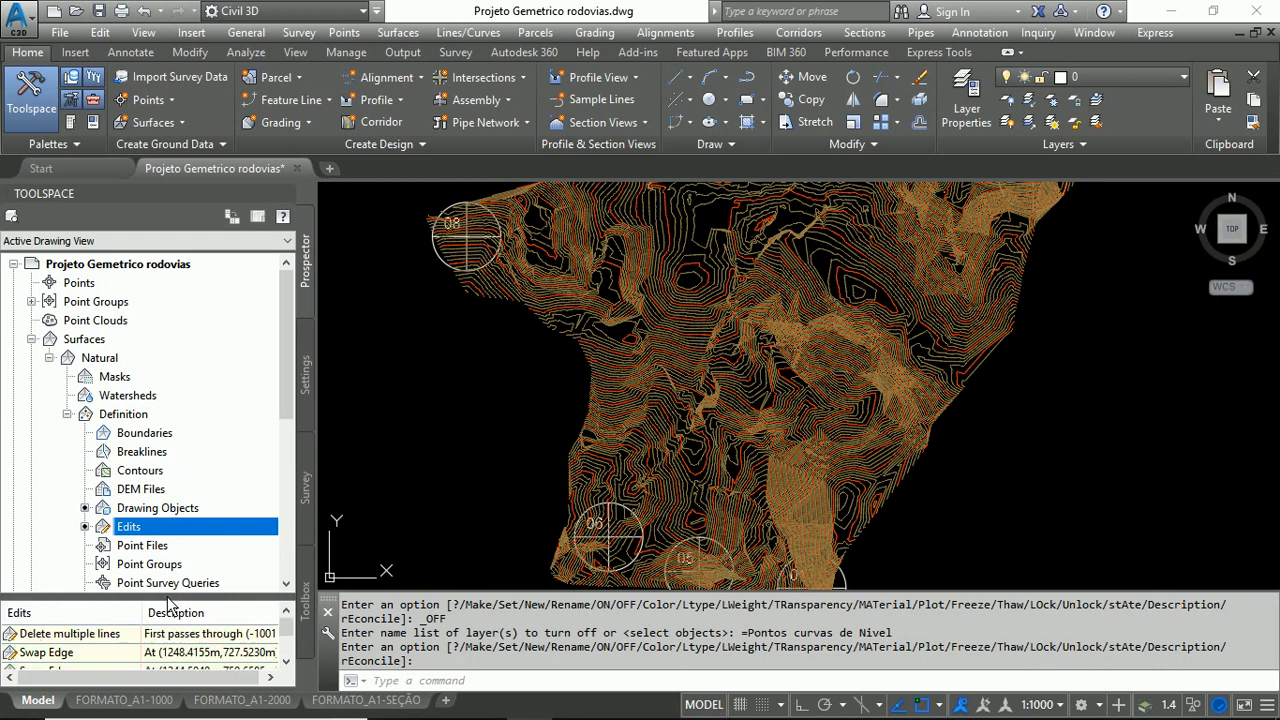
drag(172, 600, 175, 543)
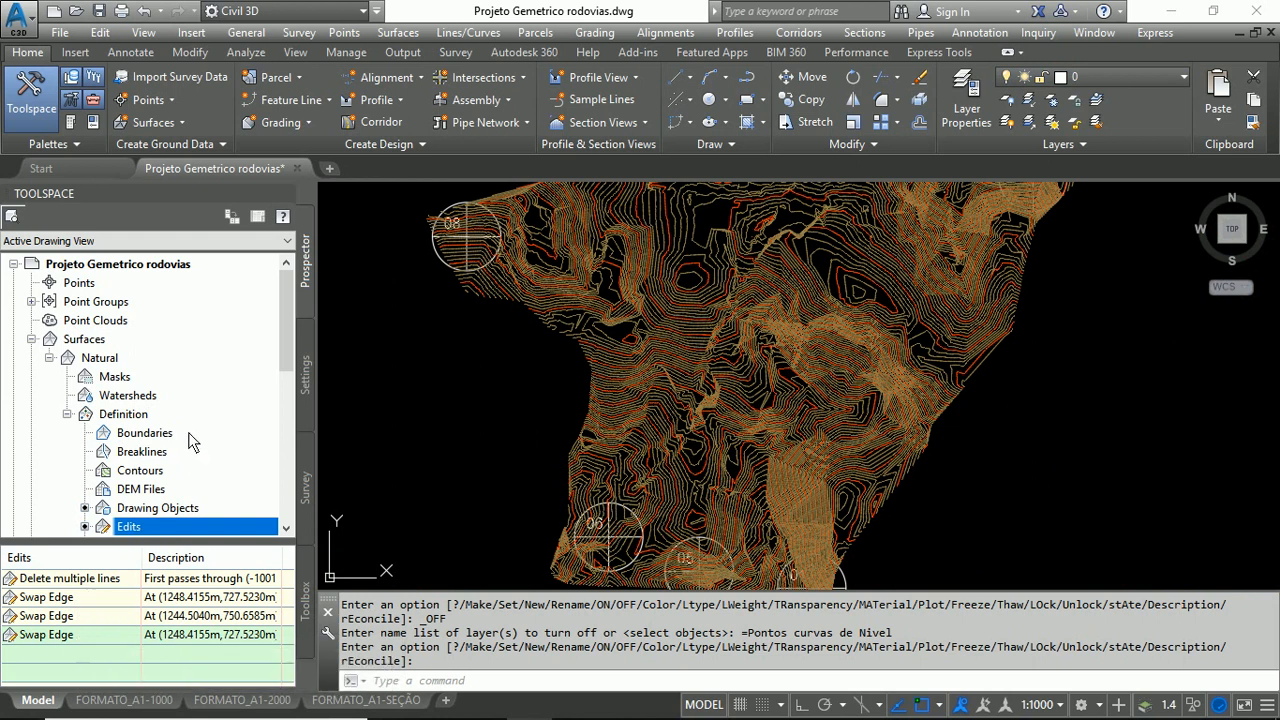
scroll(188, 432, down, 1)
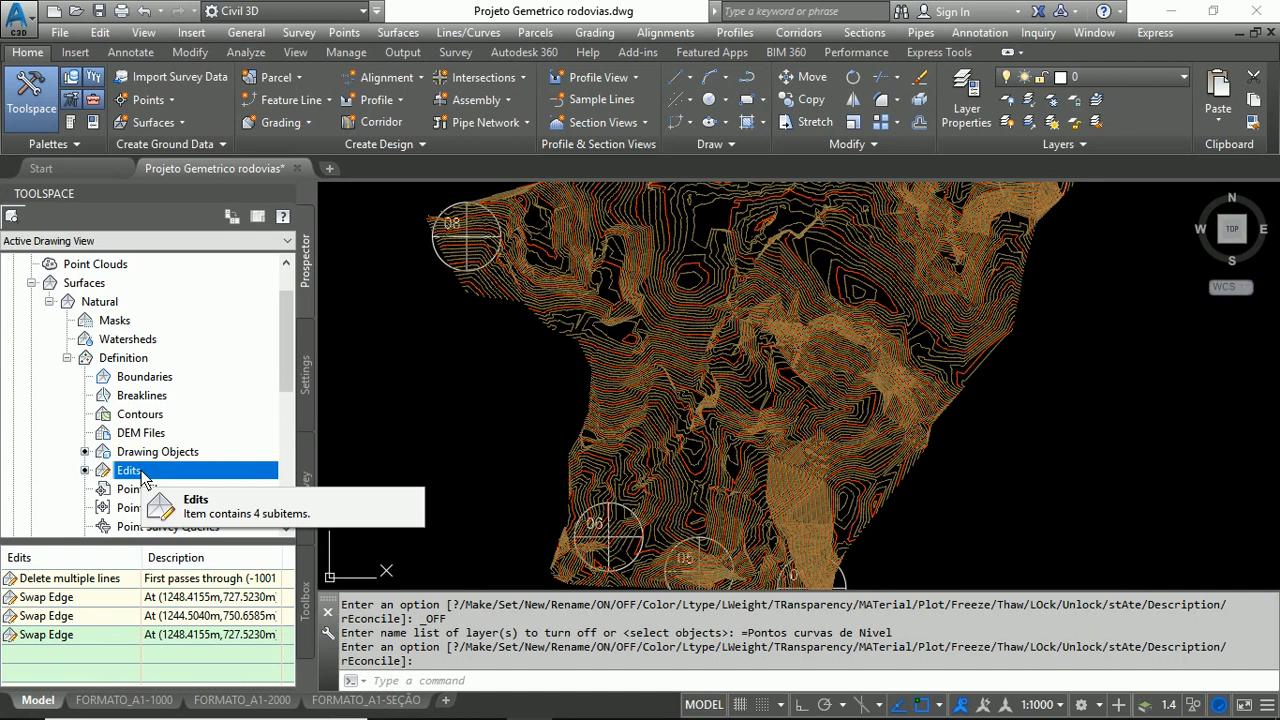
Step: Start Smooth Surface on the Natural surface with natural neighbor interpolation and set the output locations to Random points
right_click(143, 476)
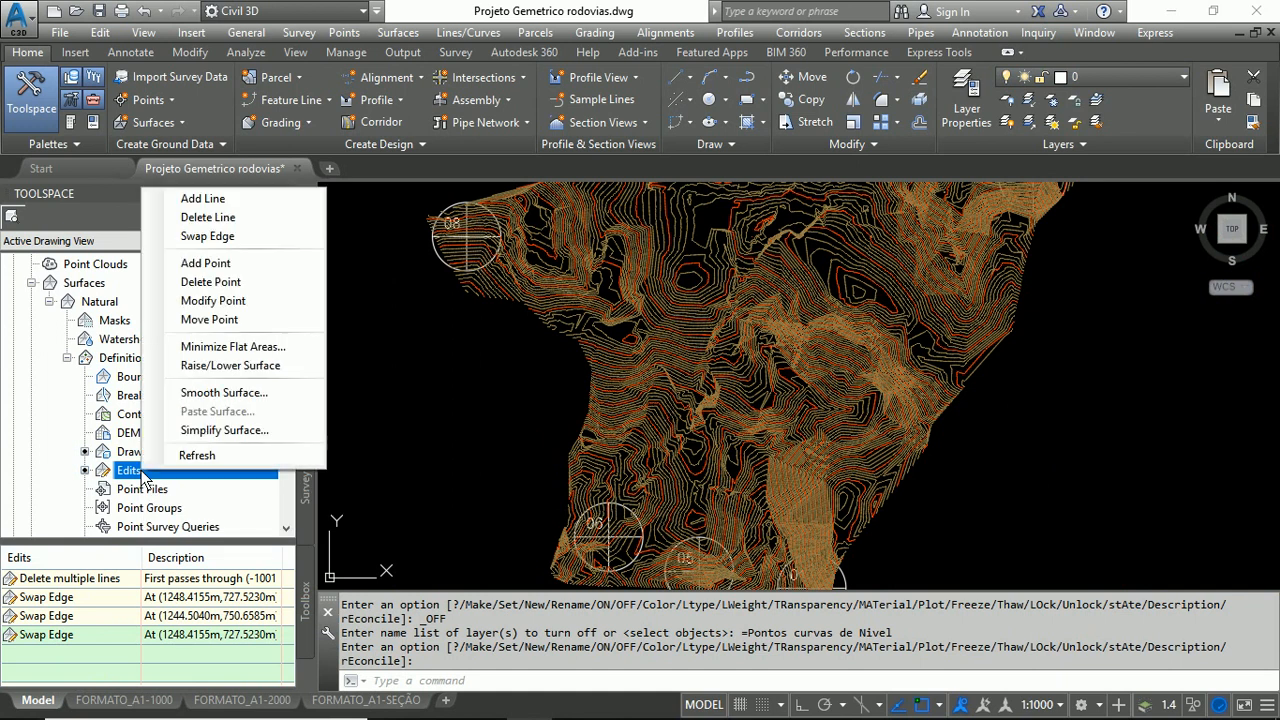
click(233, 393)
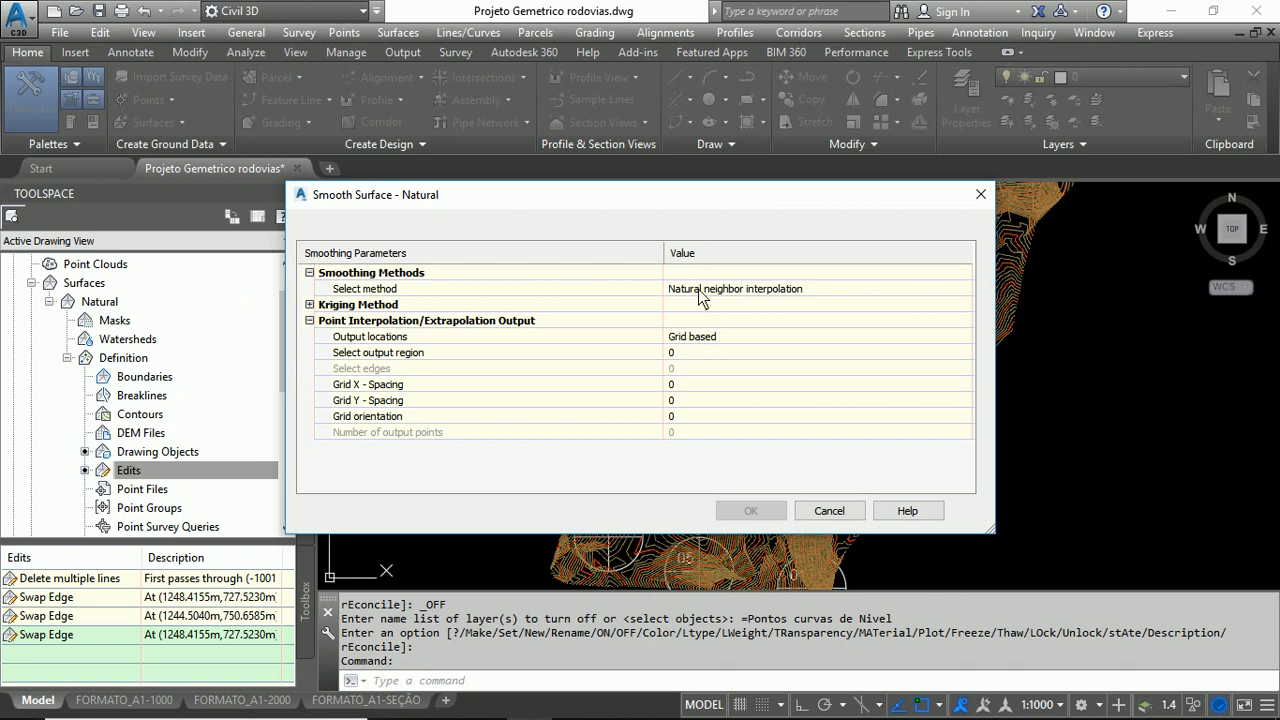
click(731, 290)
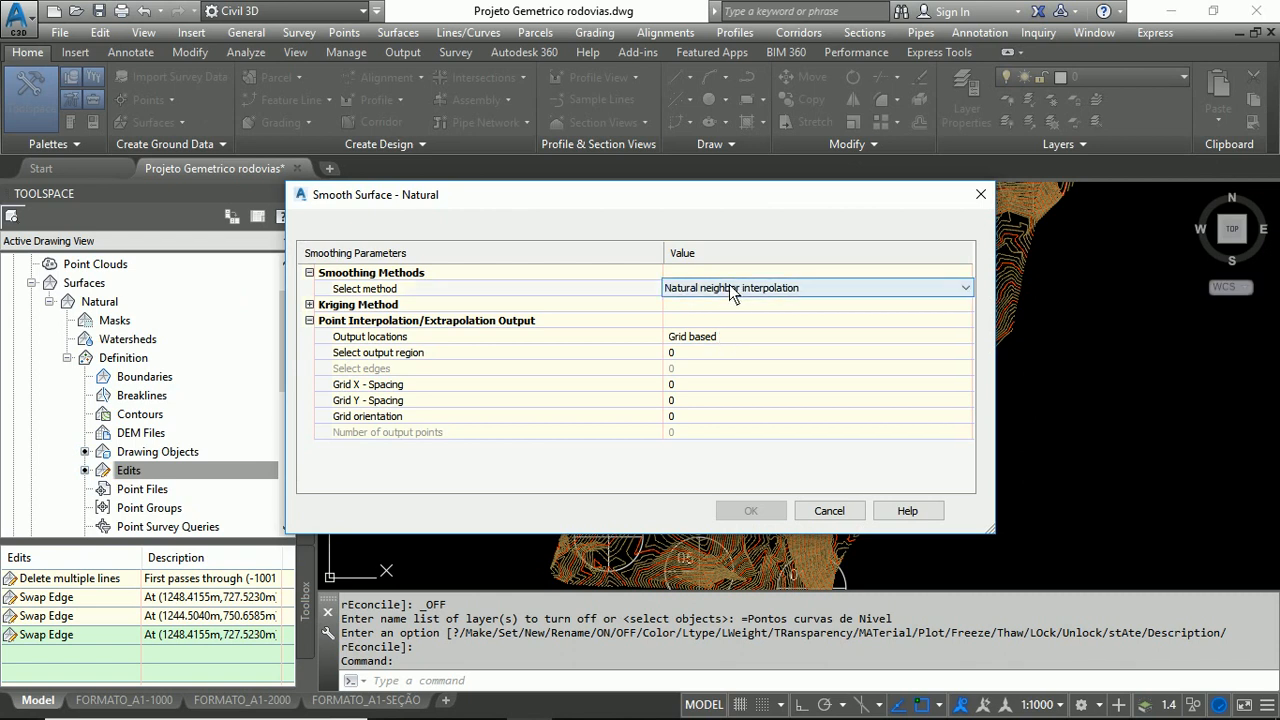
click(720, 336)
click(706, 338)
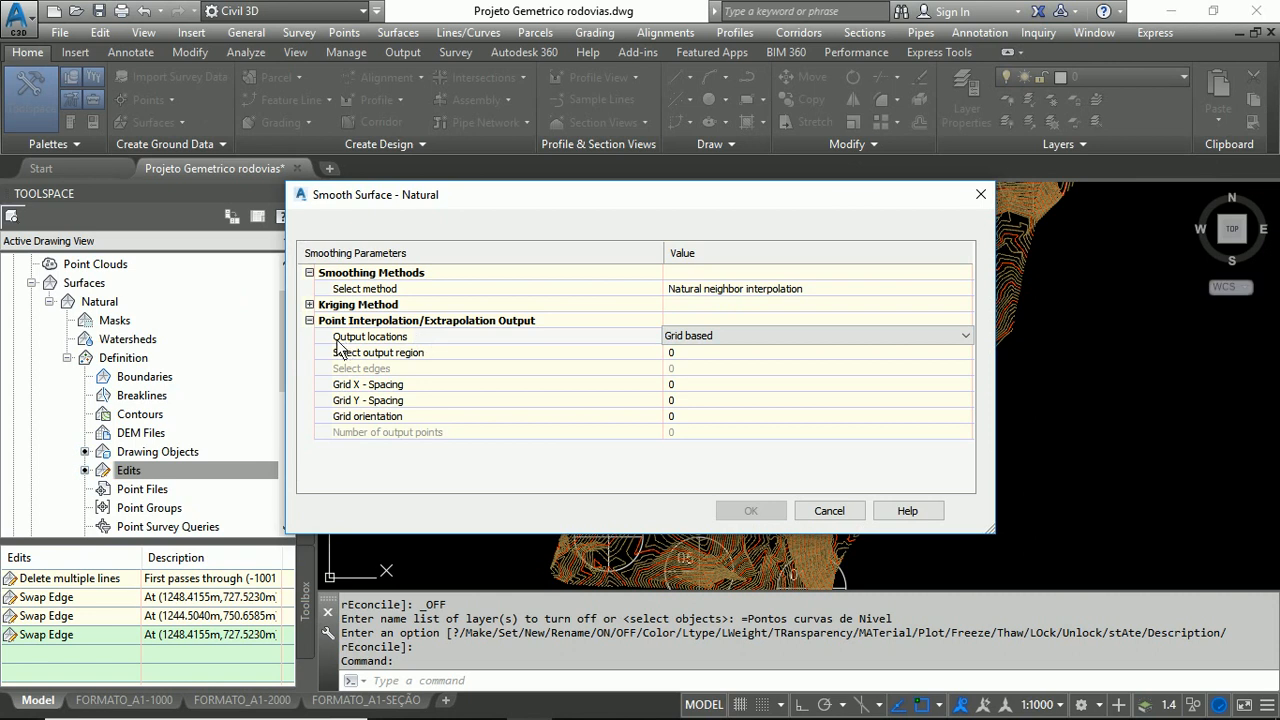
click(711, 338)
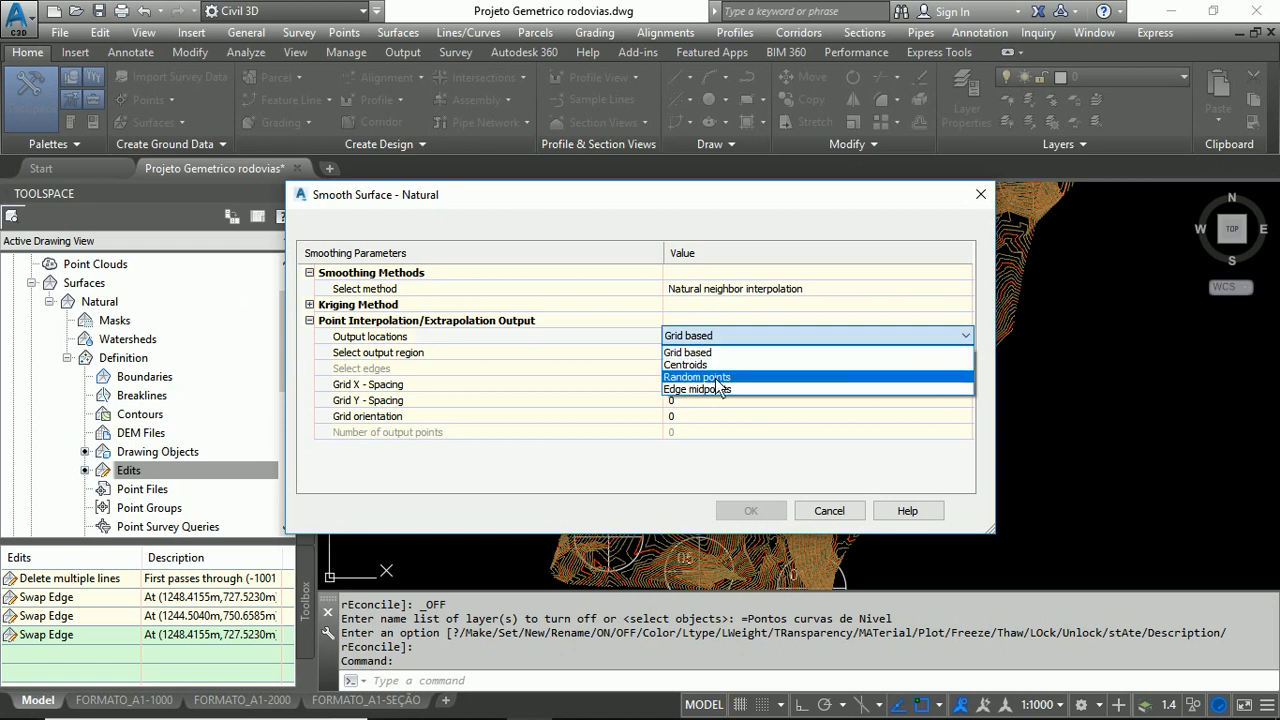
click(717, 380)
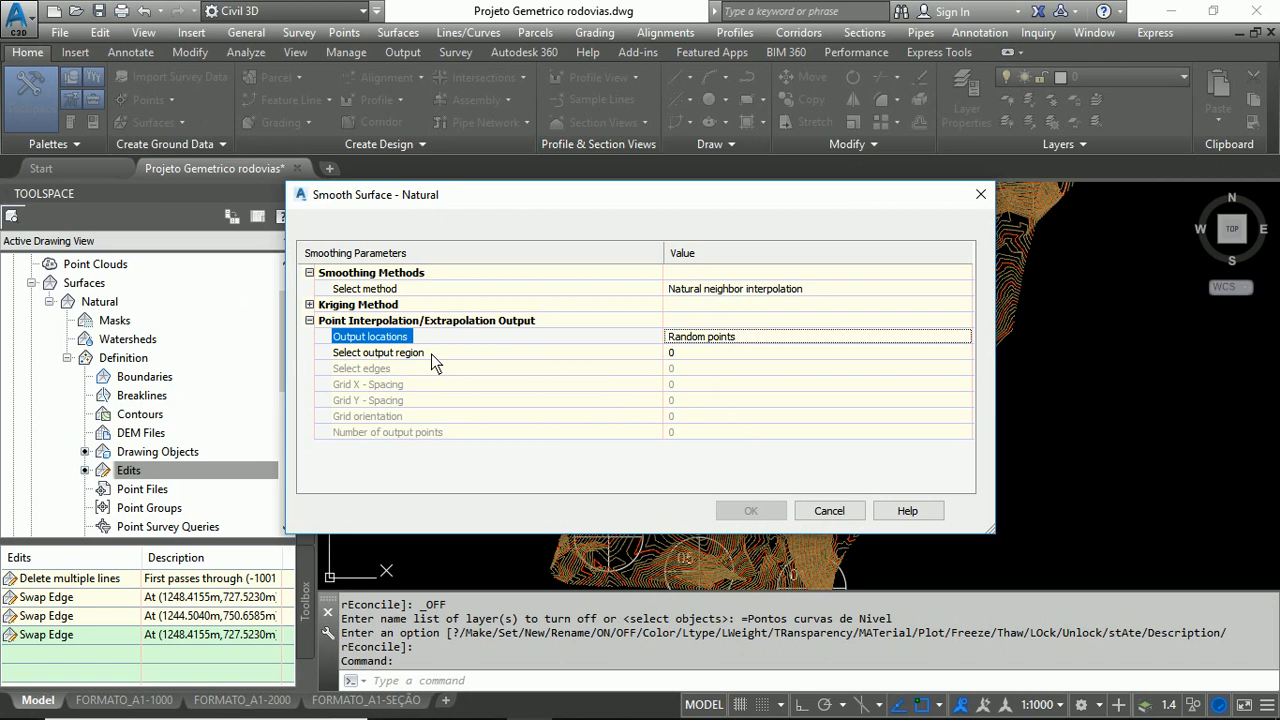
Step: Set 5000 output points with the whole surface as the output region and apply the smoothing
click(790, 353)
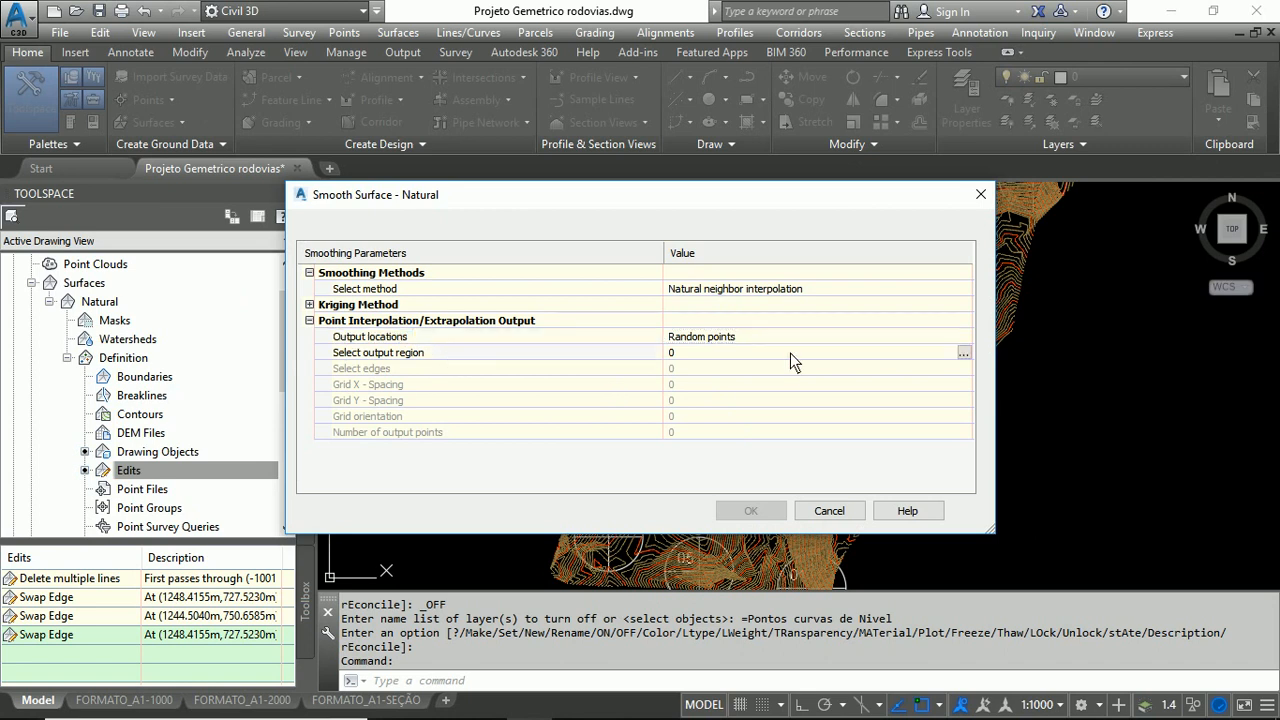
click(964, 354)
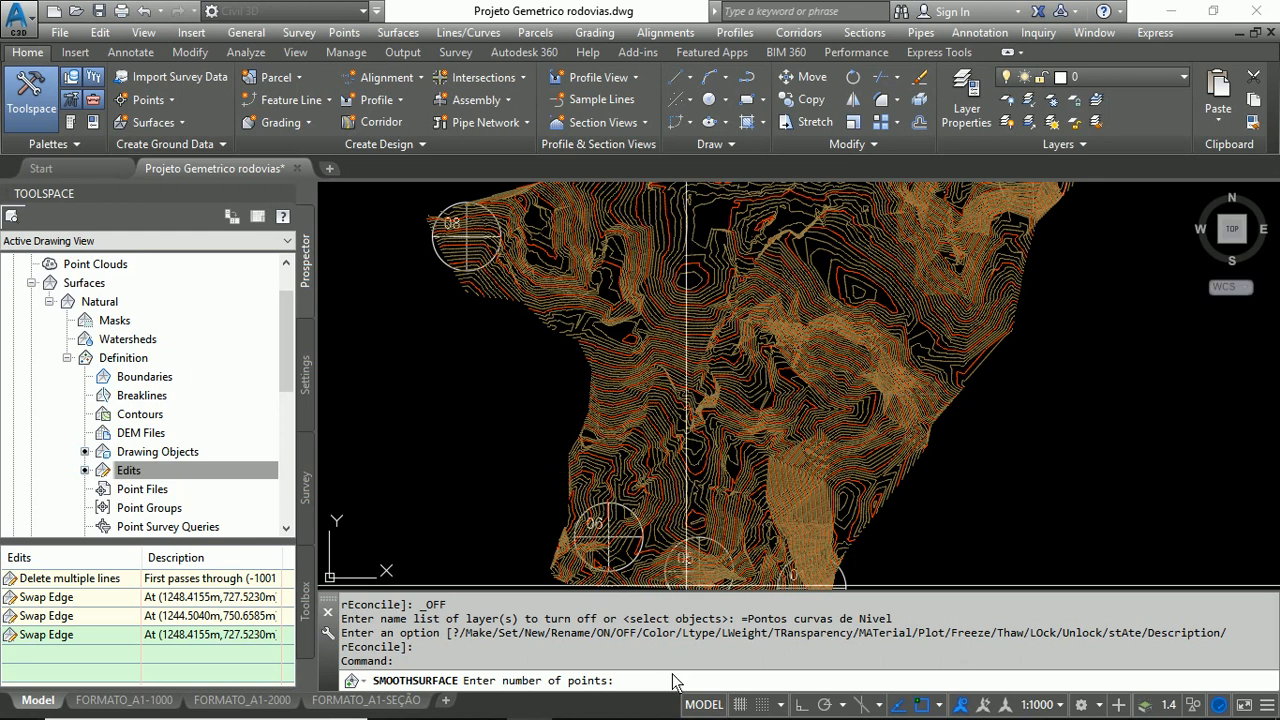
text(5000)
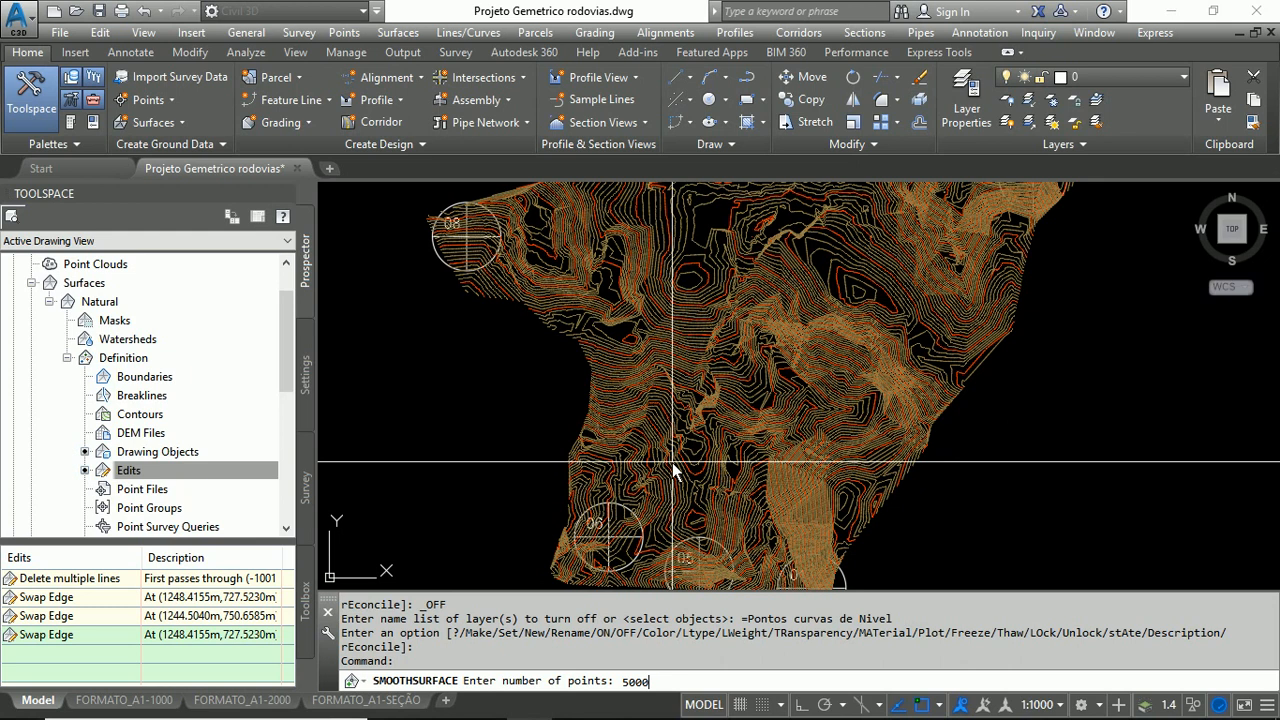
key(Return)
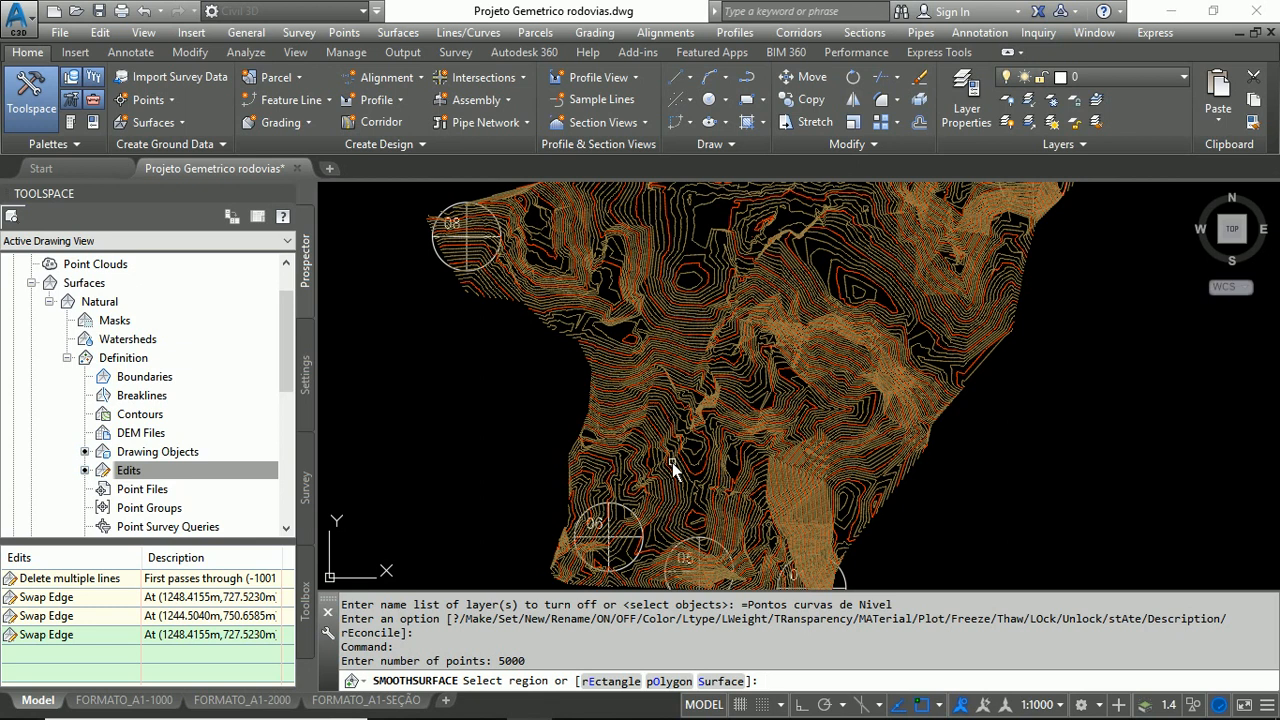
text(s)
key(Return)
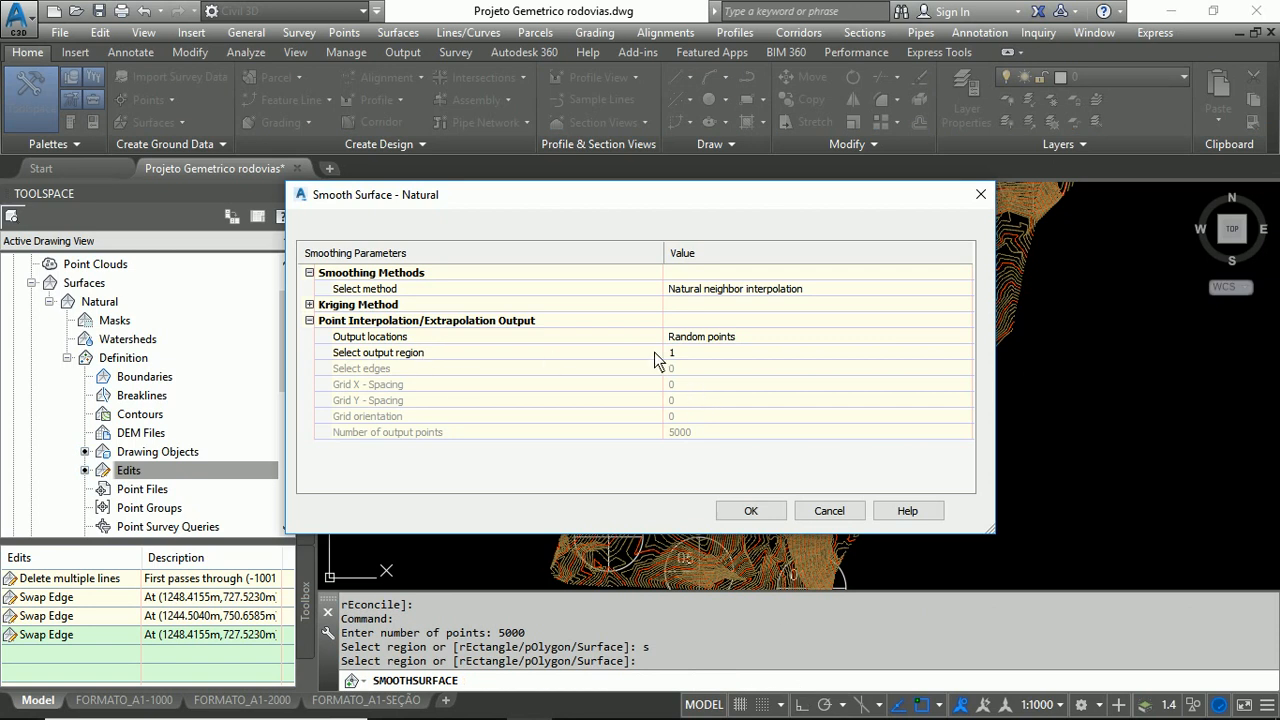
click(764, 511)
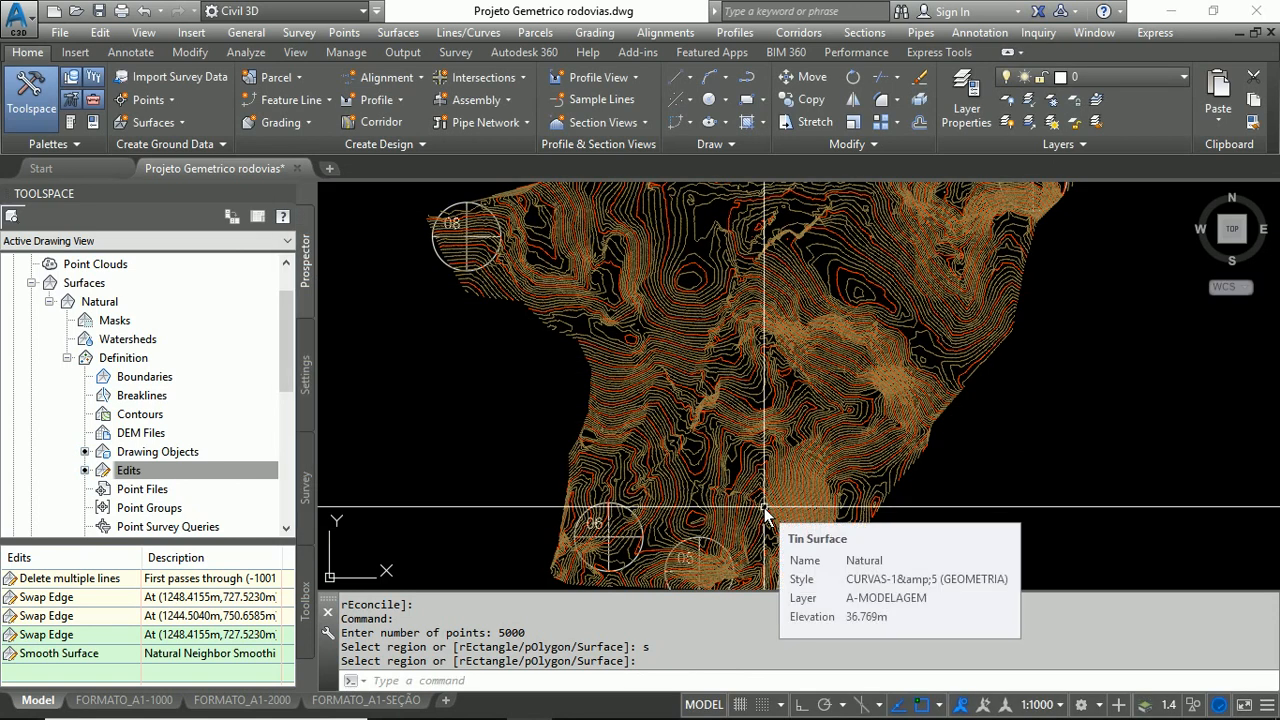
Step: Examine the smoothed contours across the central part of the surface and around circle 09
scroll(764, 513, up, 5)
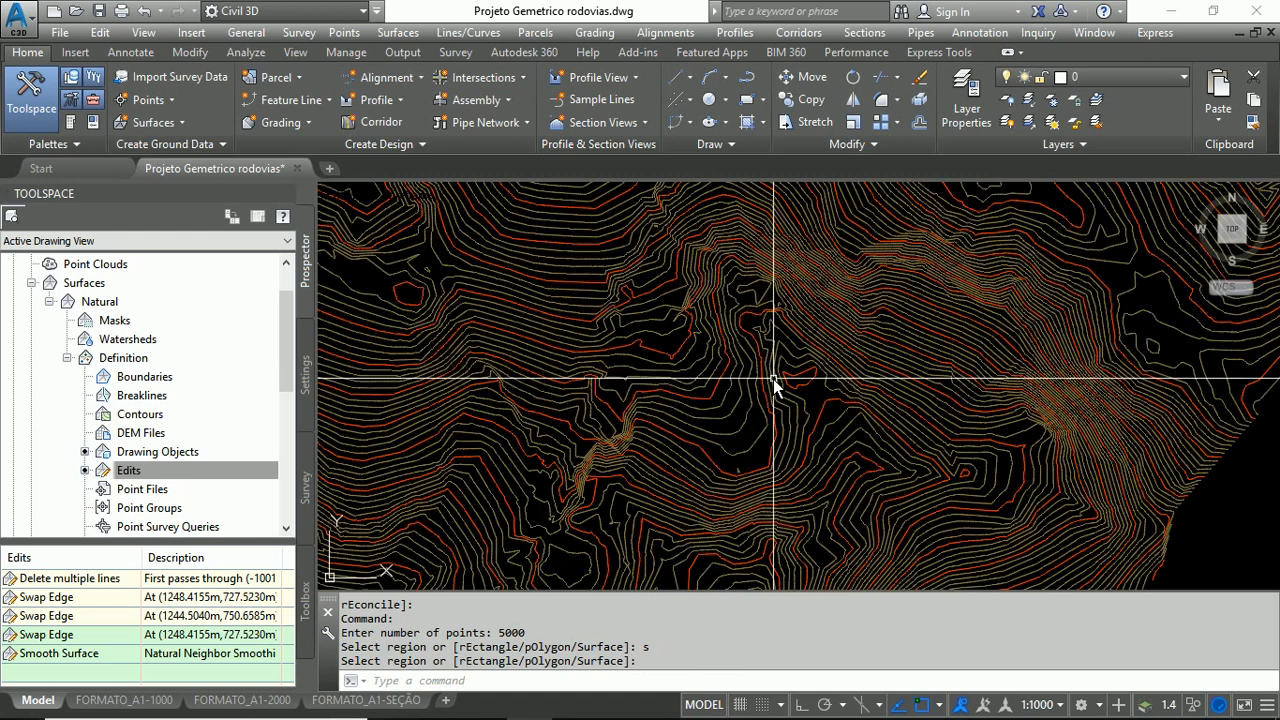
scroll(666, 297, down, 5)
scroll(794, 466, up, 6)
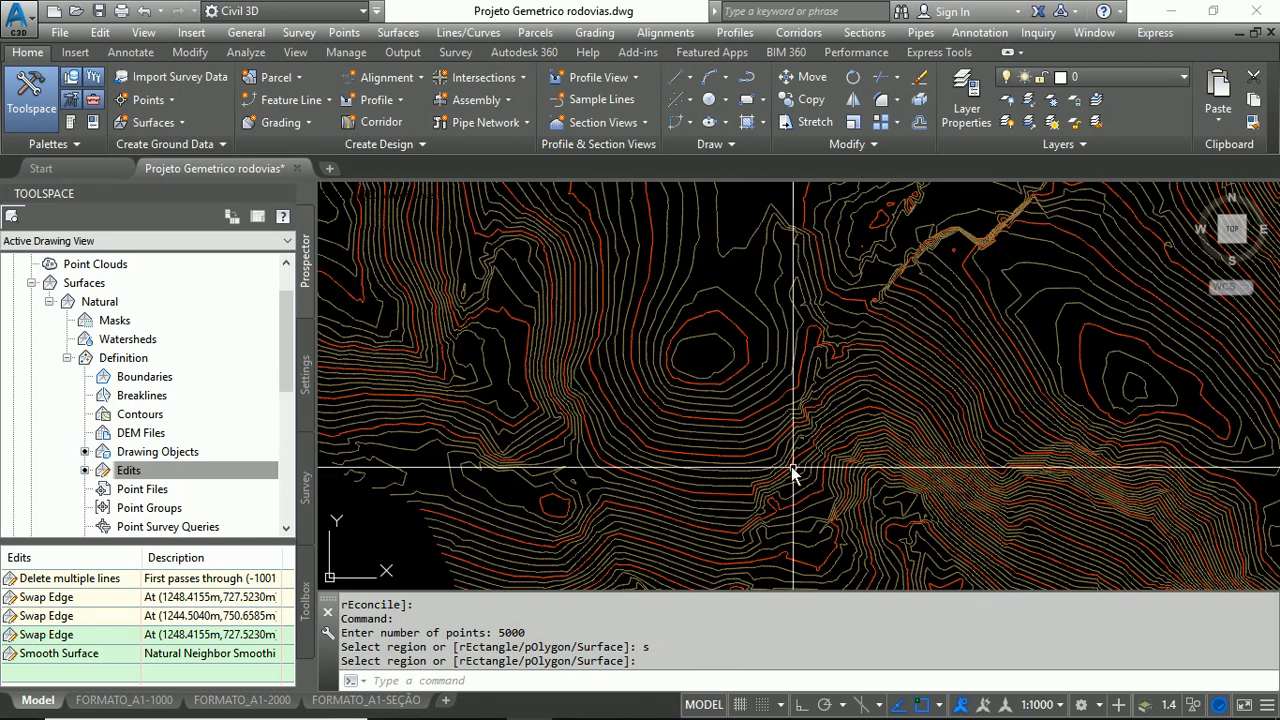
middle_drag(794, 330, 537, 318)
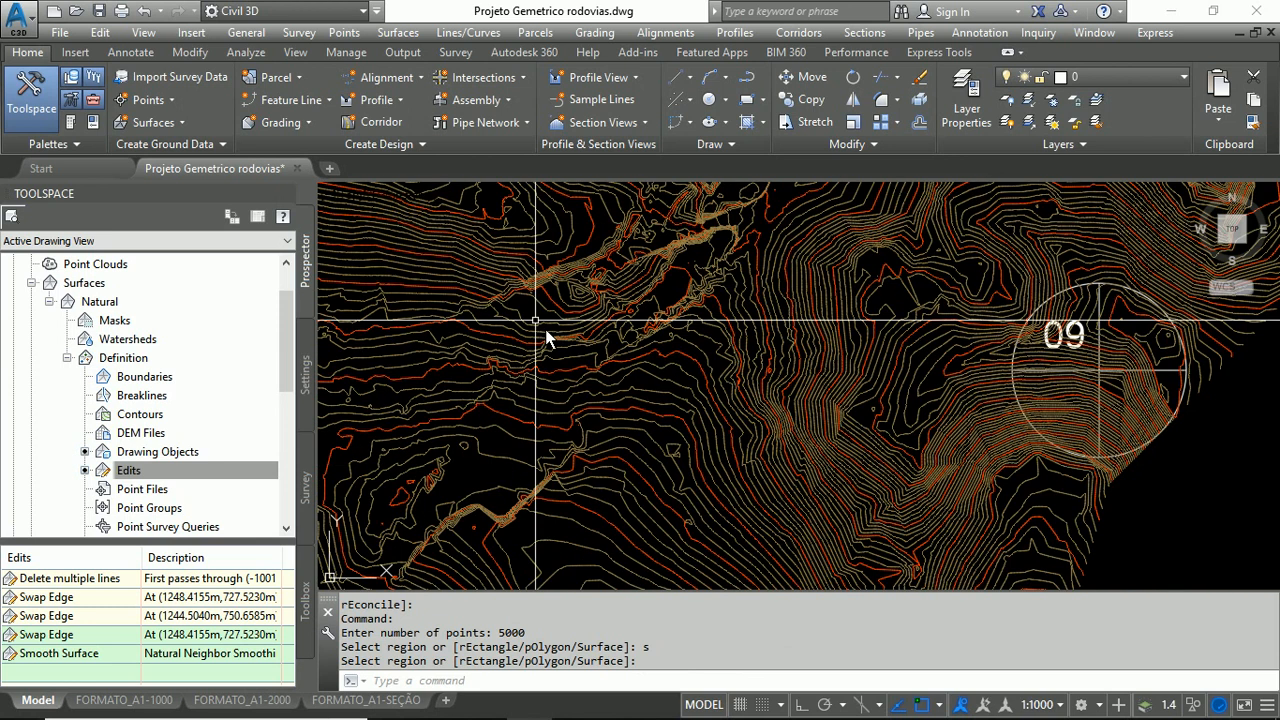
scroll(965, 363, down, 4)
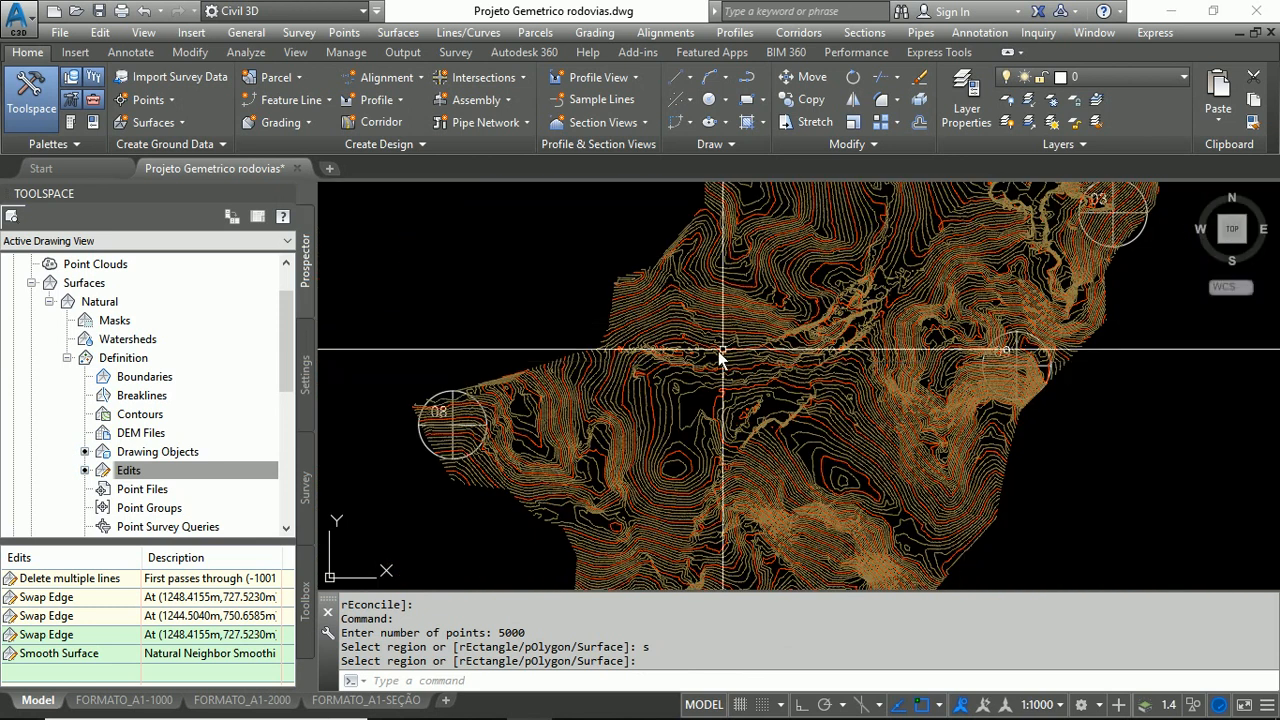
Step: Make Points and Triangles visible in plan view in the Natural surface's style and examine the triangulation across the surface
click(102, 302)
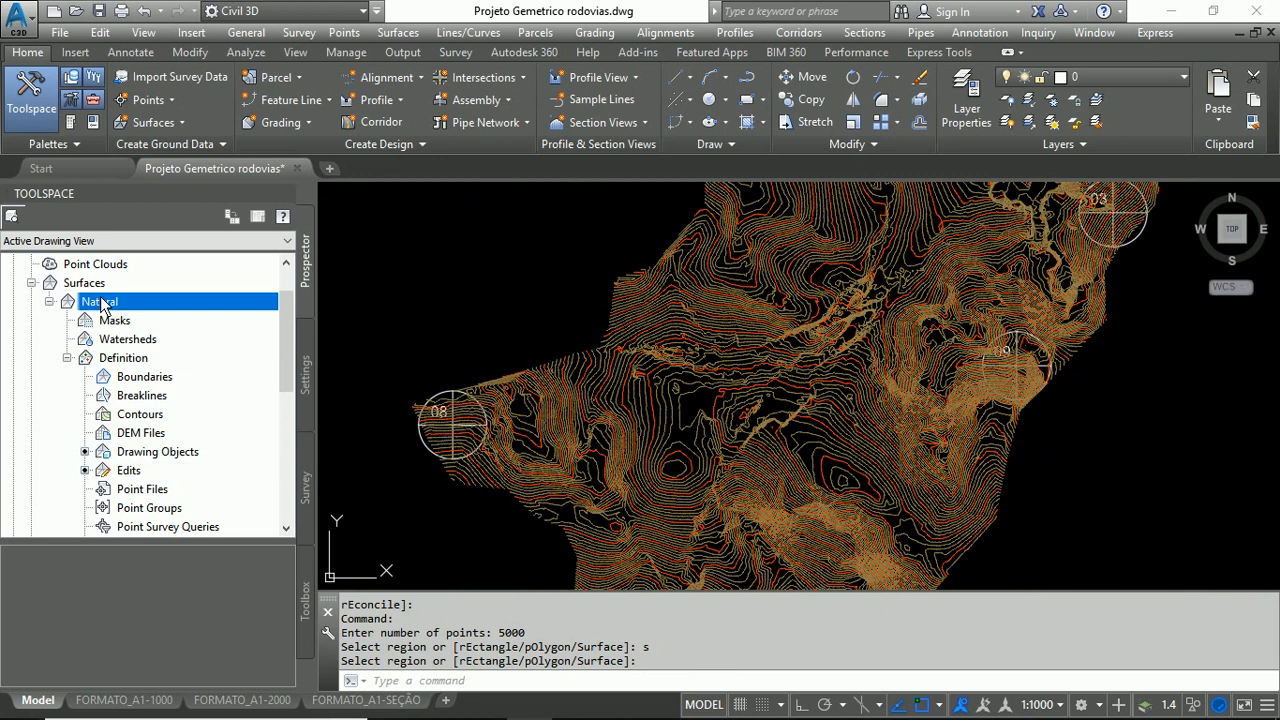
right_click(102, 308)
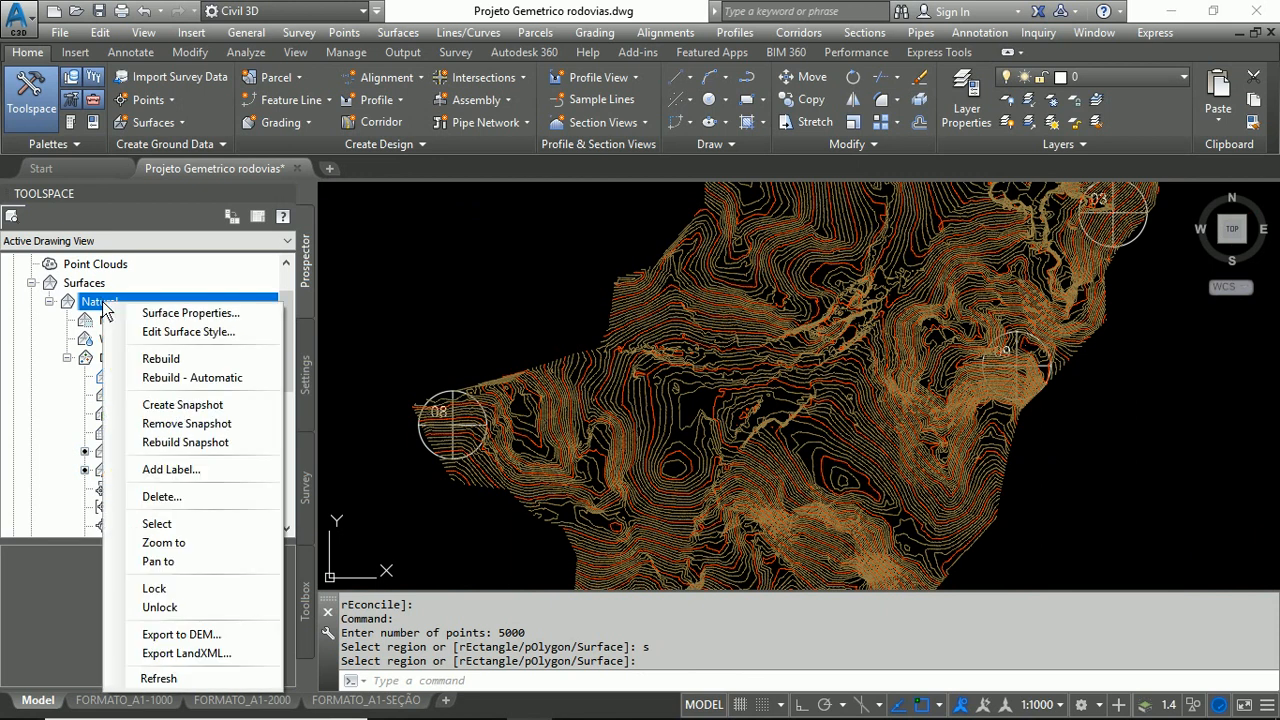
click(152, 336)
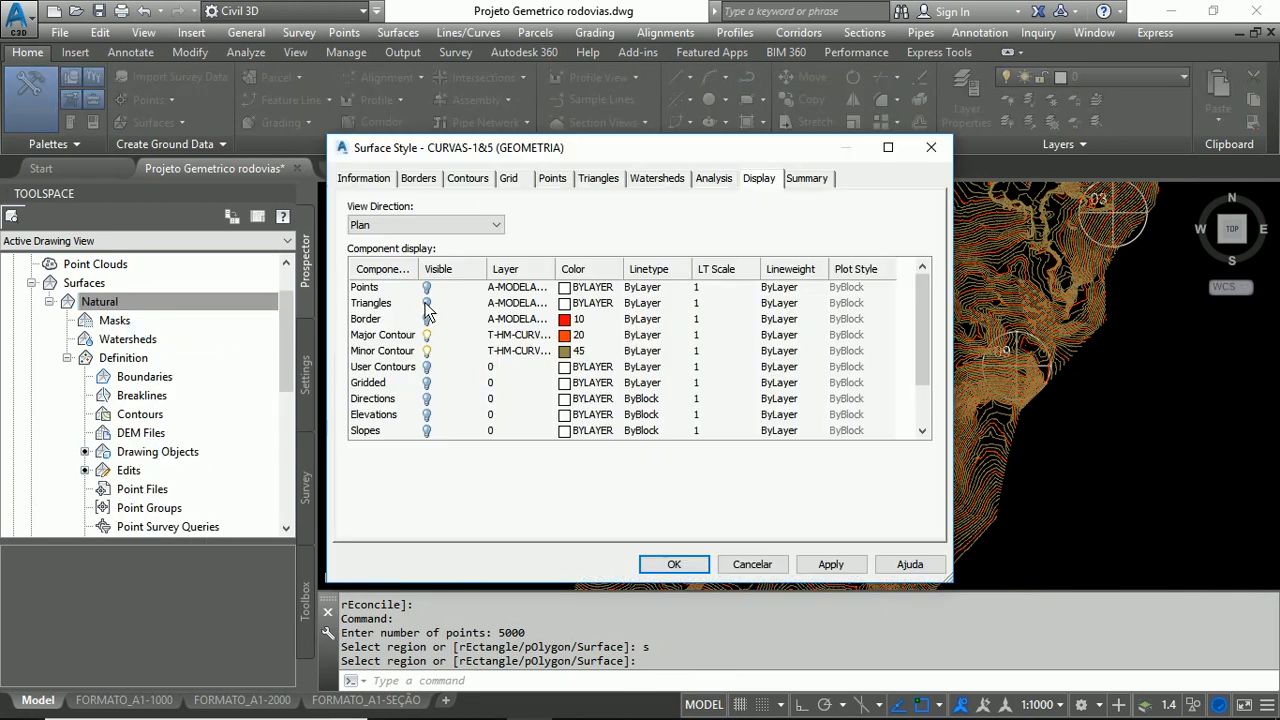
click(426, 302)
click(426, 288)
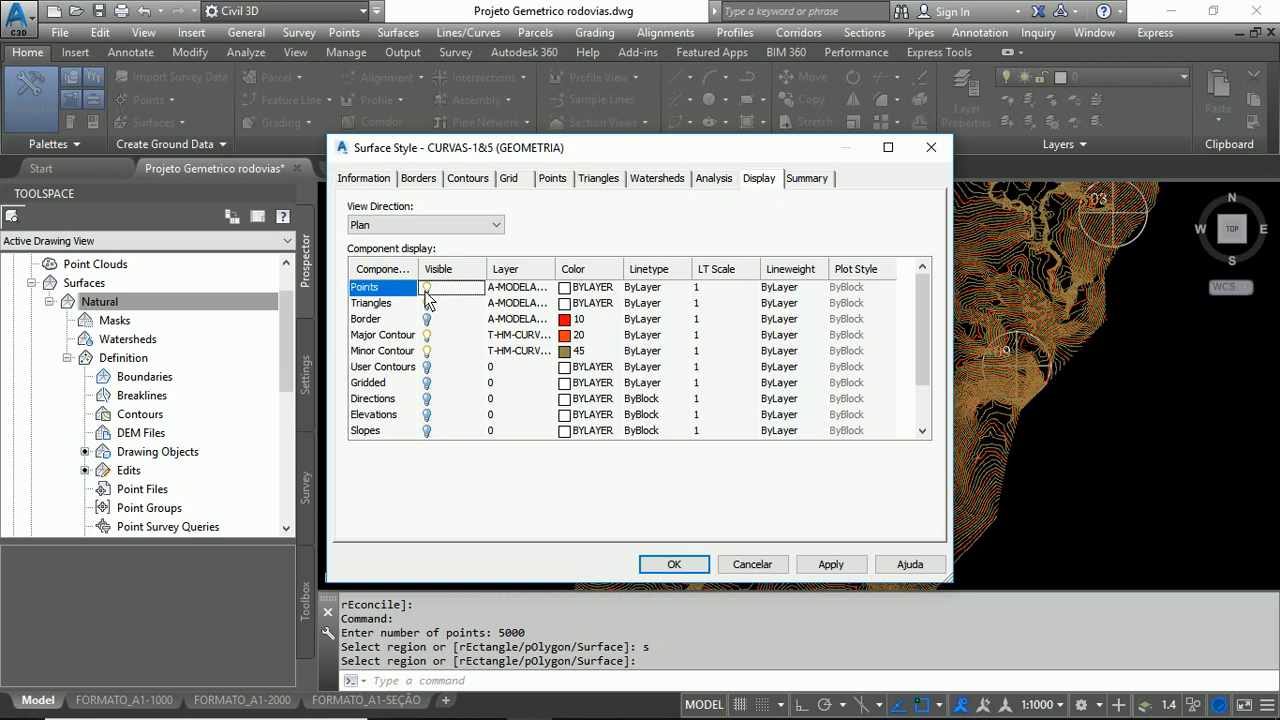
click(676, 566)
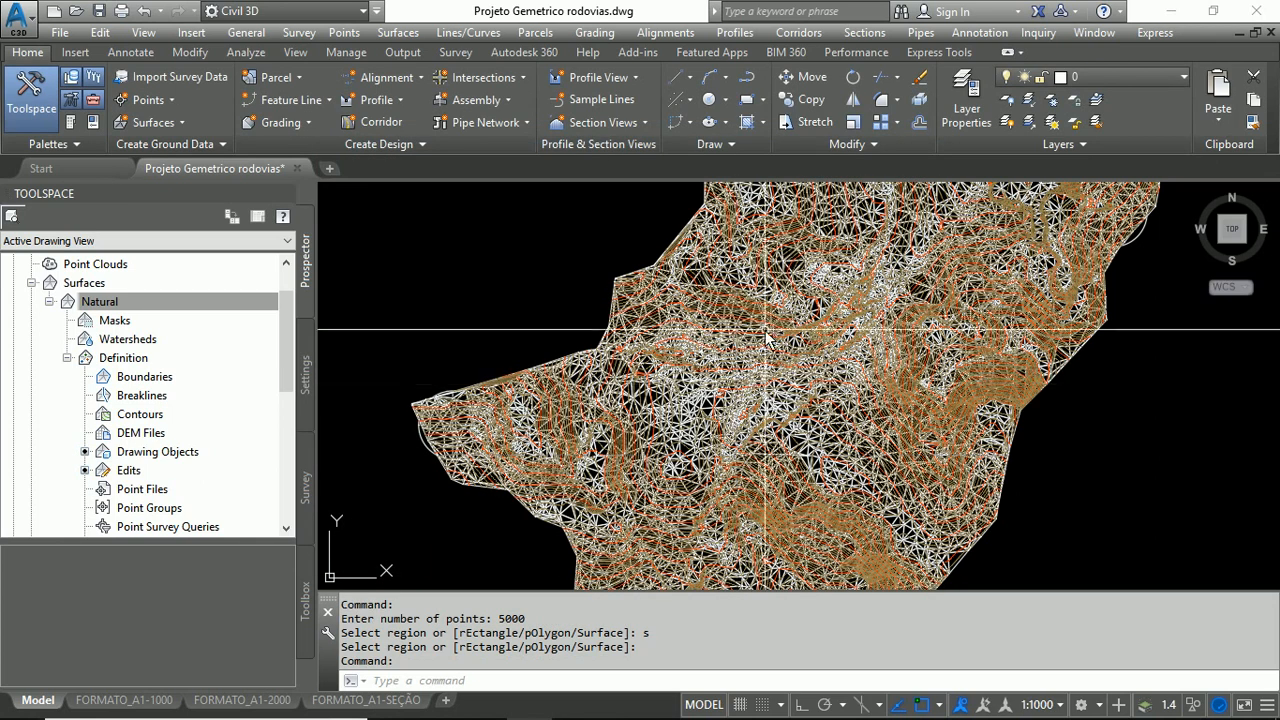
scroll(766, 338, up, 4)
scroll(828, 318, down, 4)
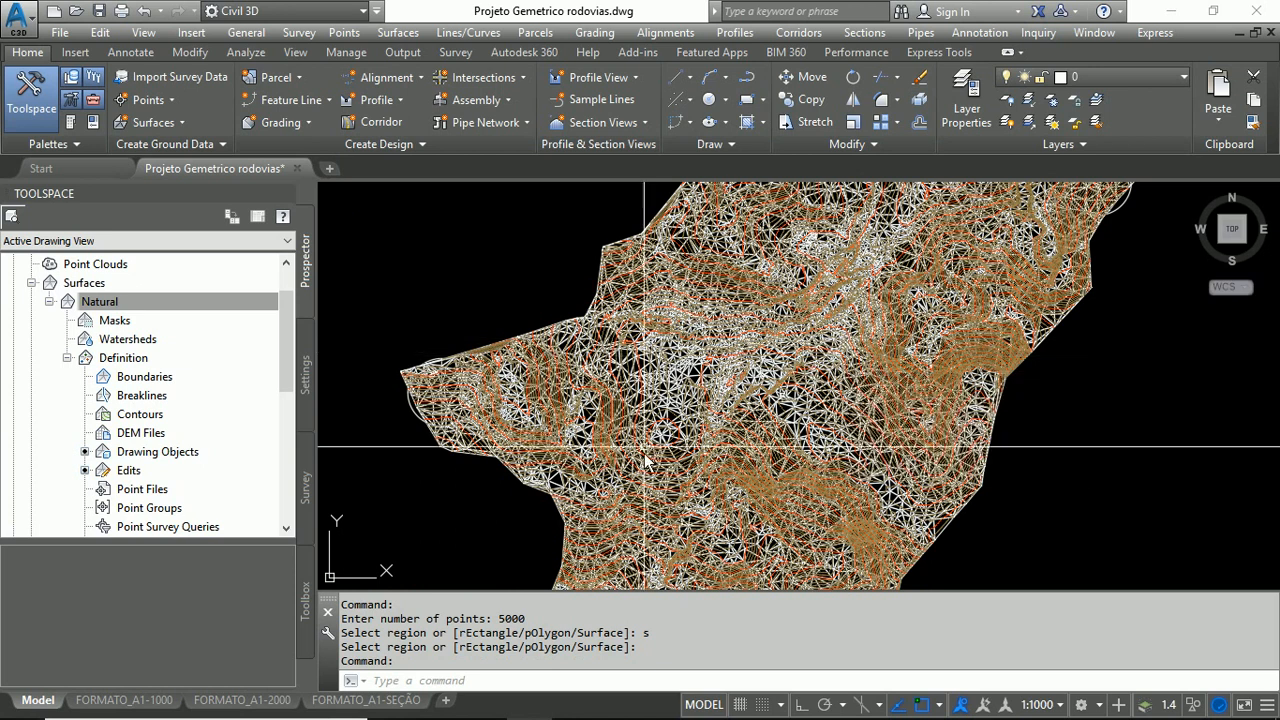
mouse_move(973, 269)
middle_down()
mouse_move(832, 423)
mouse_move(745, 549)
middle_up()
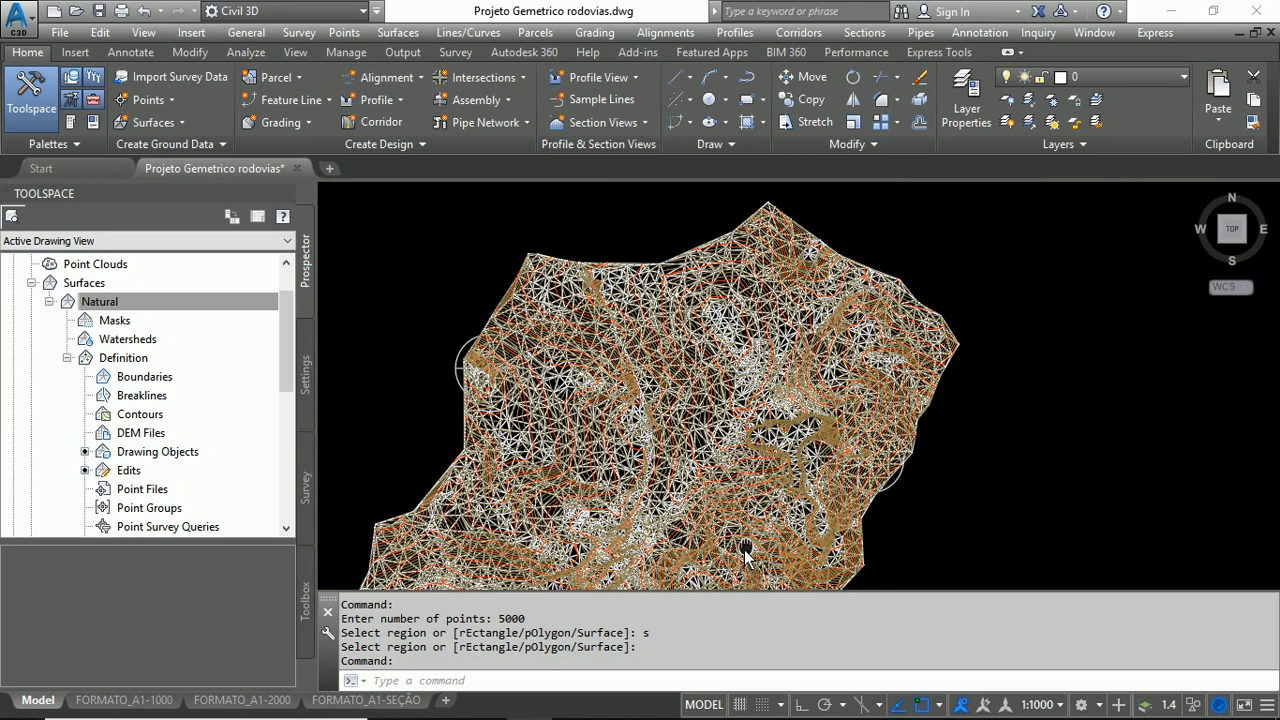
scroll(860, 420, up, 5)
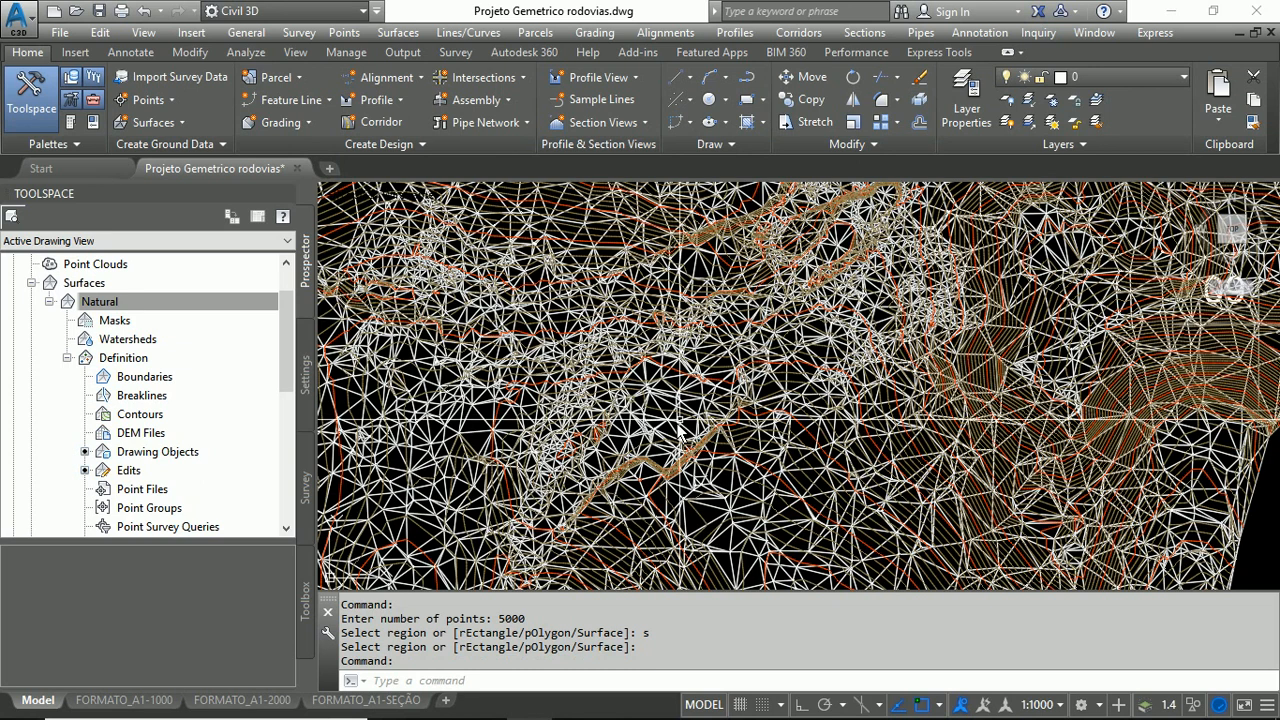
scroll(724, 330, down, 5)
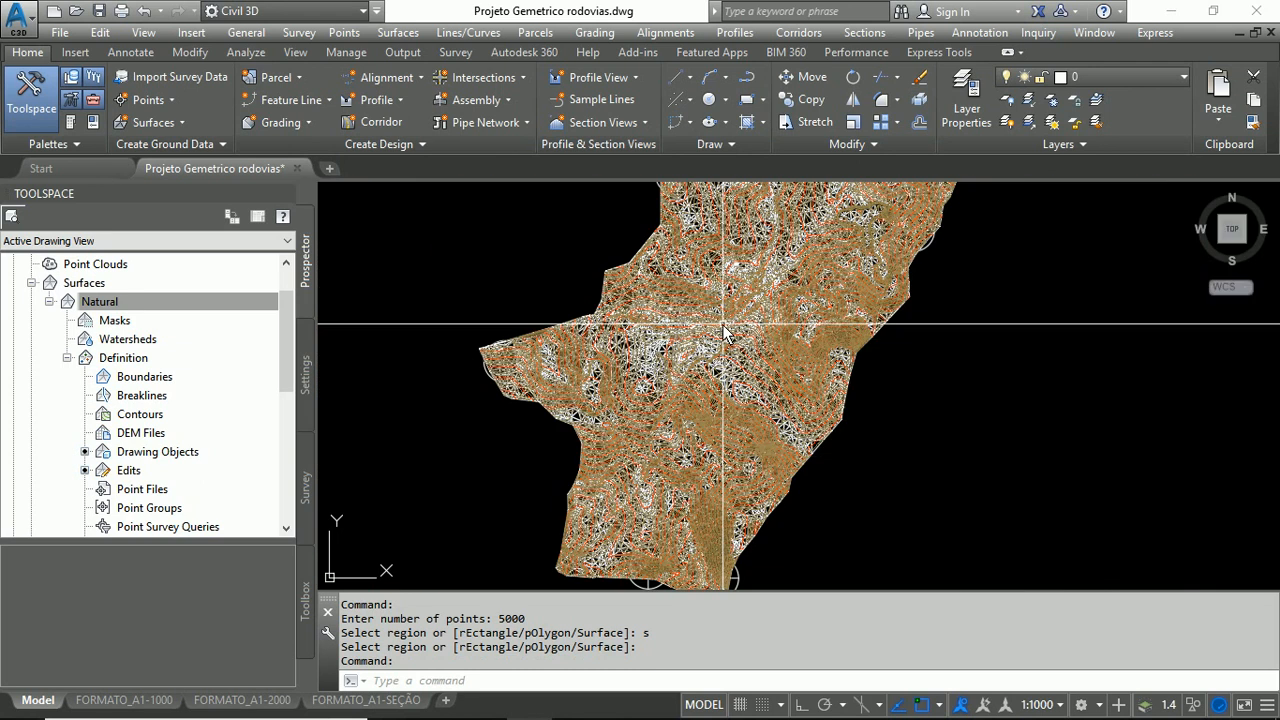
Step: Hide the Triangles and Points components in the Natural surface's style, leaving only the major and minor contours displayed
click(205, 303)
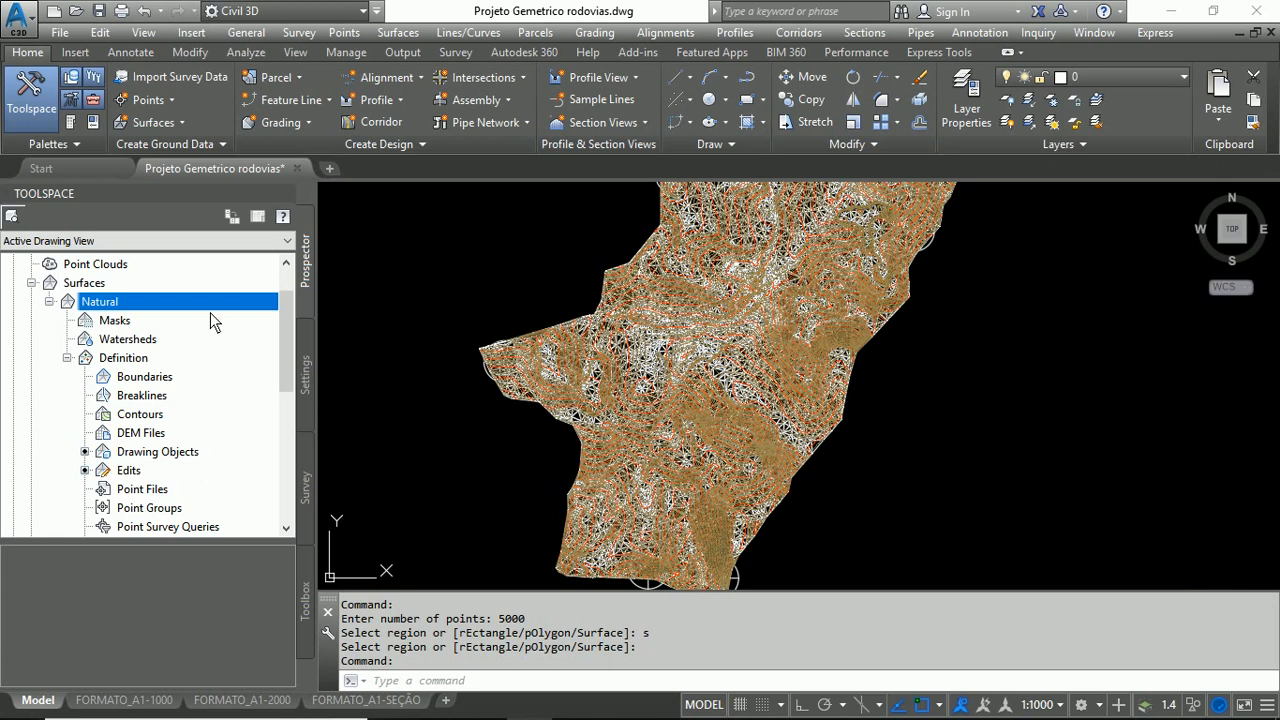
right_click(139, 301)
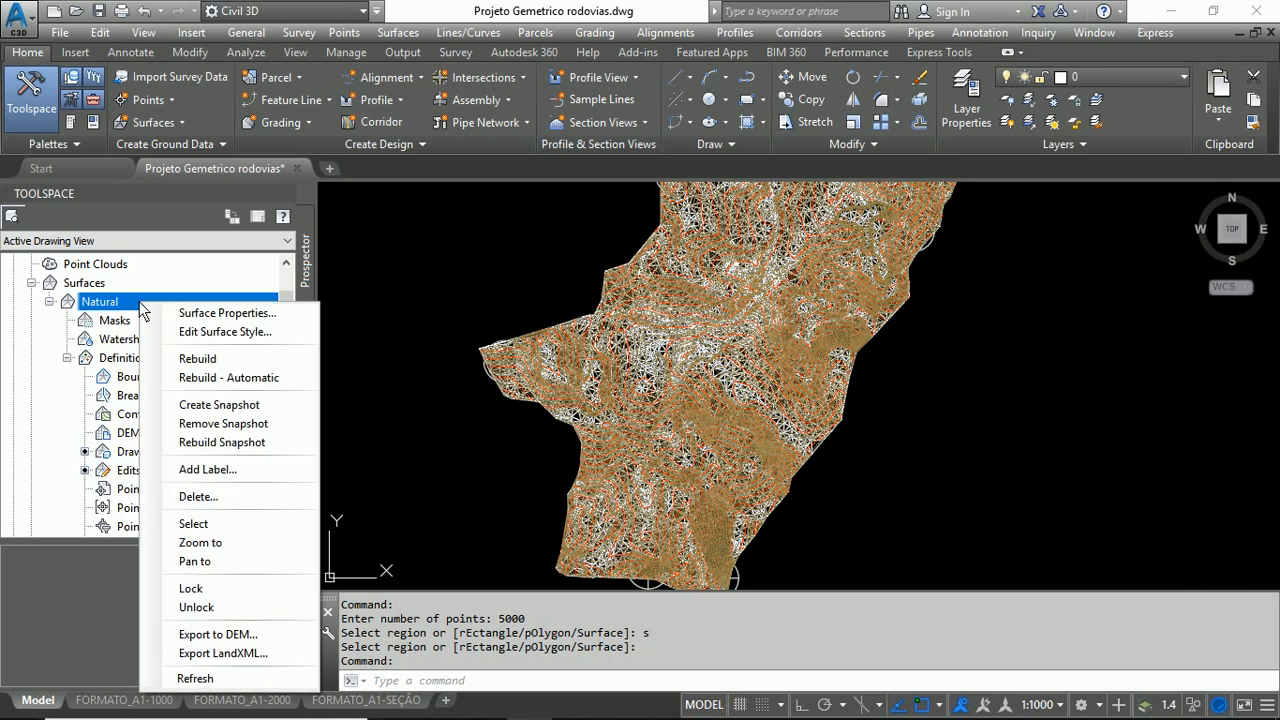
click(224, 332)
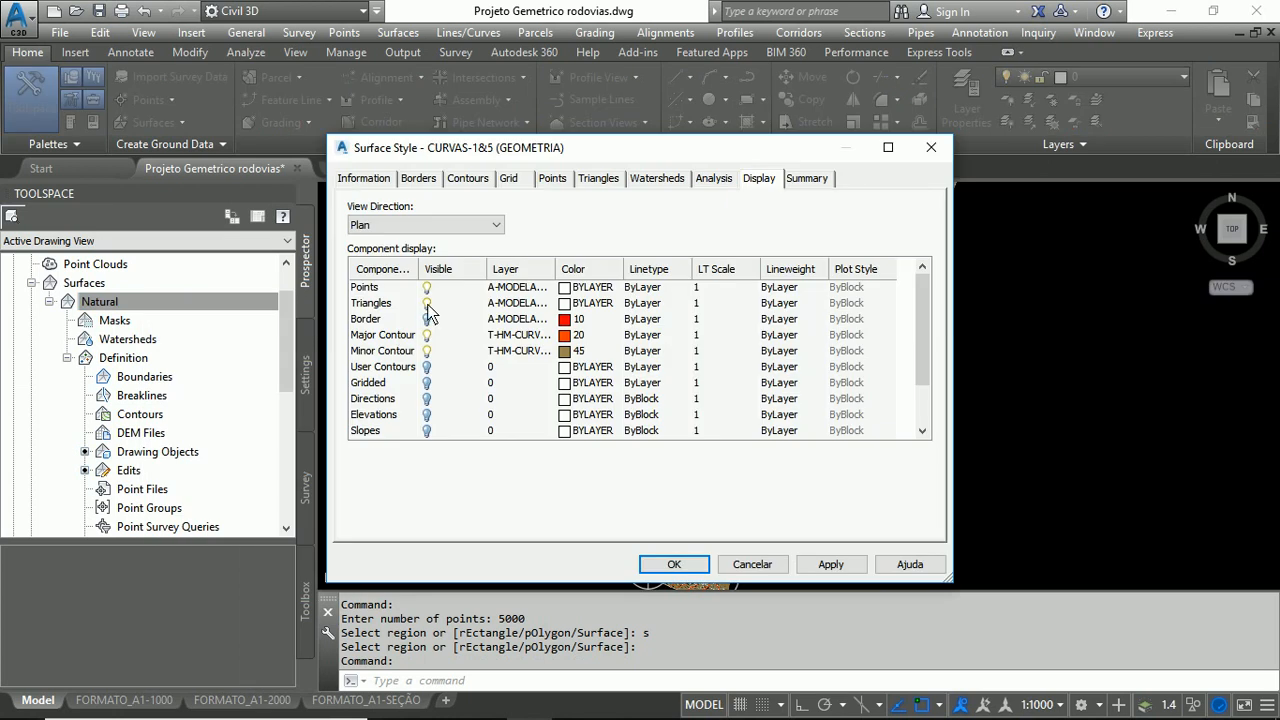
click(427, 303)
click(427, 287)
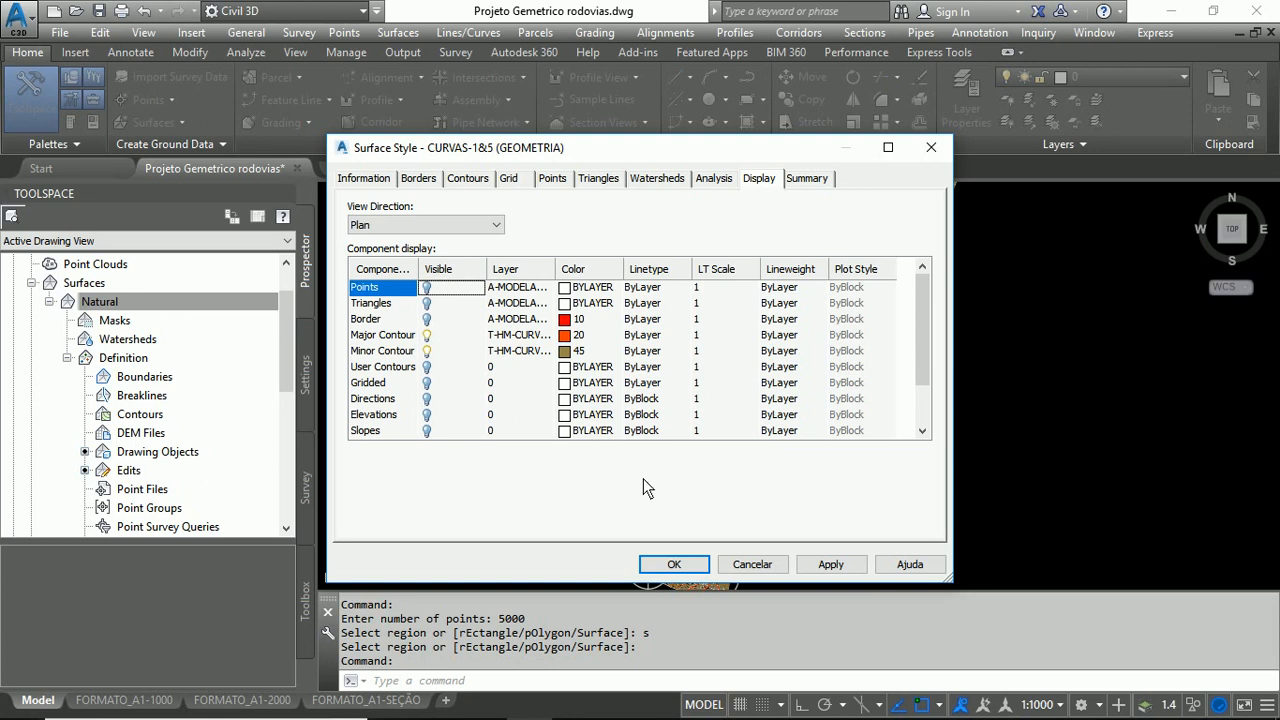
click(688, 567)
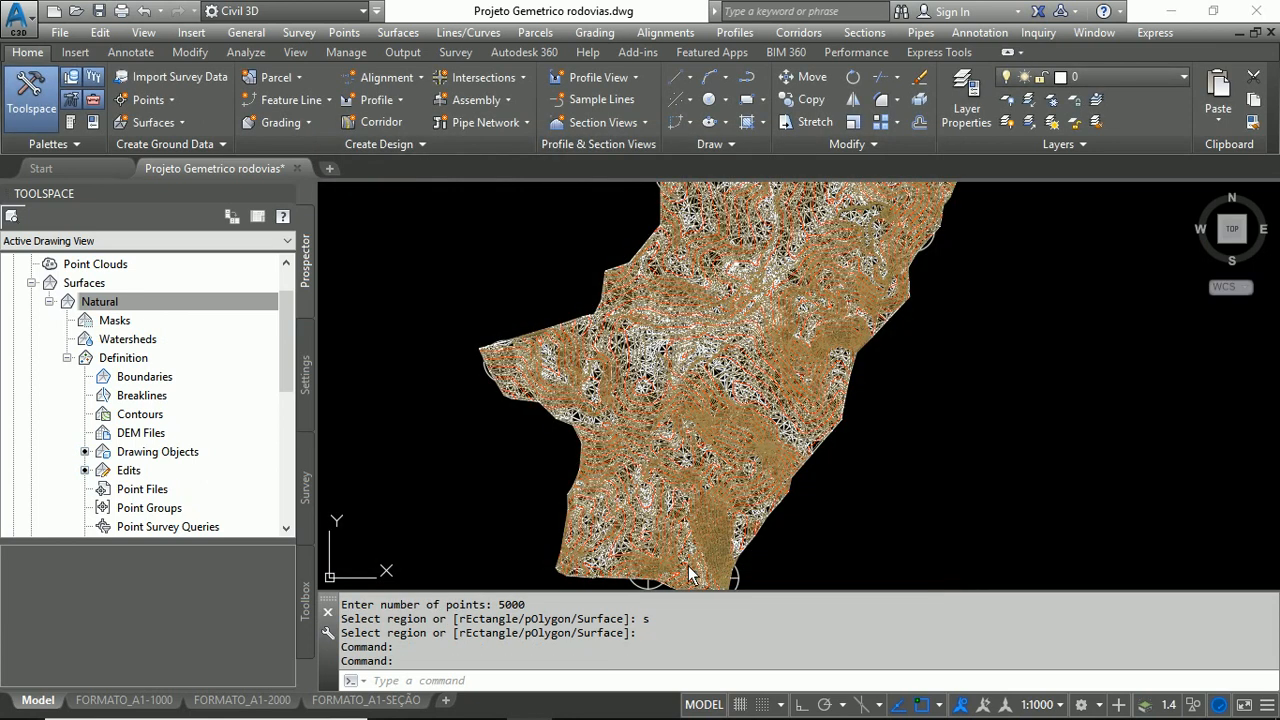
Step: Examine the smoothed contours over the whole Natural surface, from its northern edge down to its southern end
mouse_move(721, 302)
middle_down()
mouse_move(688, 413)
mouse_move(714, 313)
middle_up()
scroll(714, 318, down, 4)
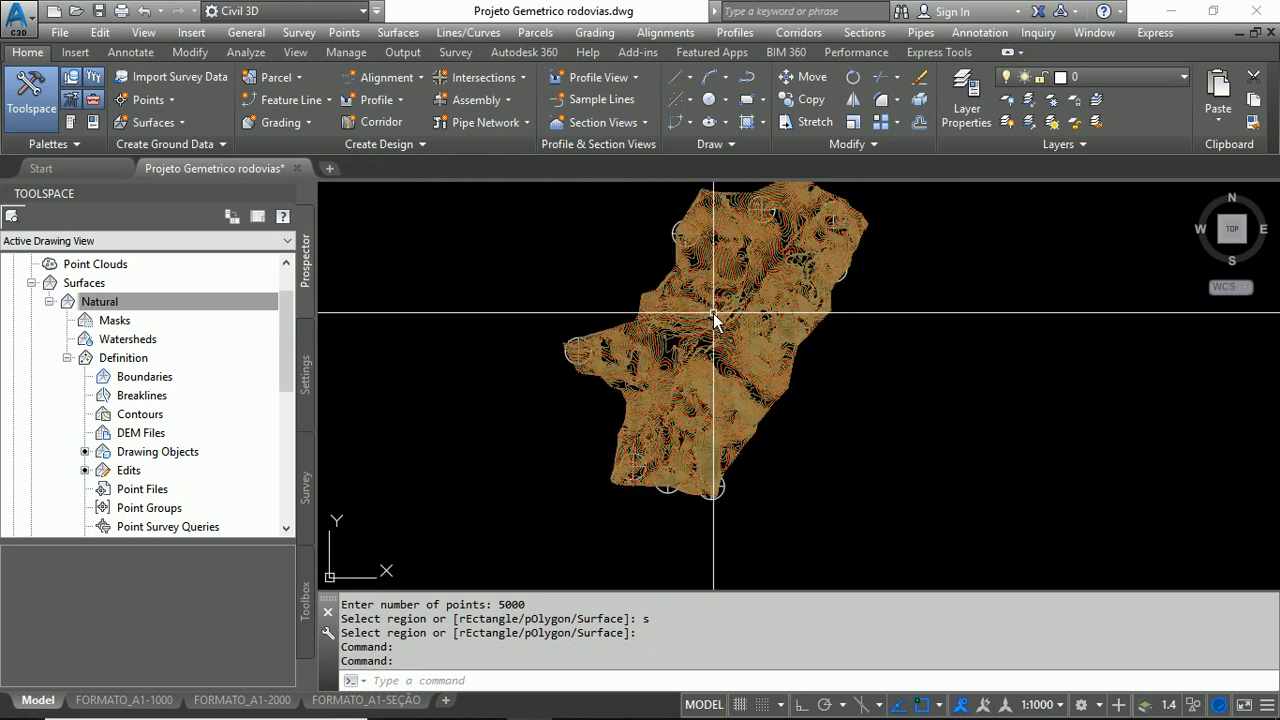
scroll(697, 357, up, 4)
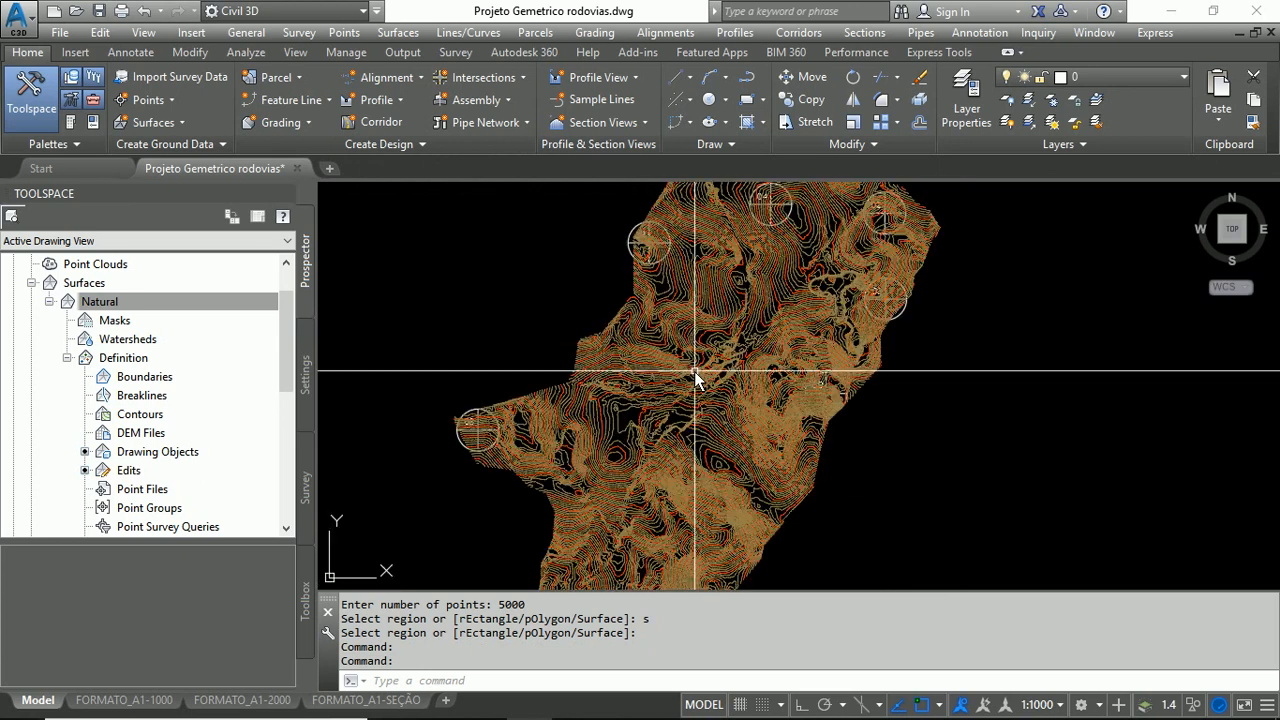
scroll(713, 343, down, 3)
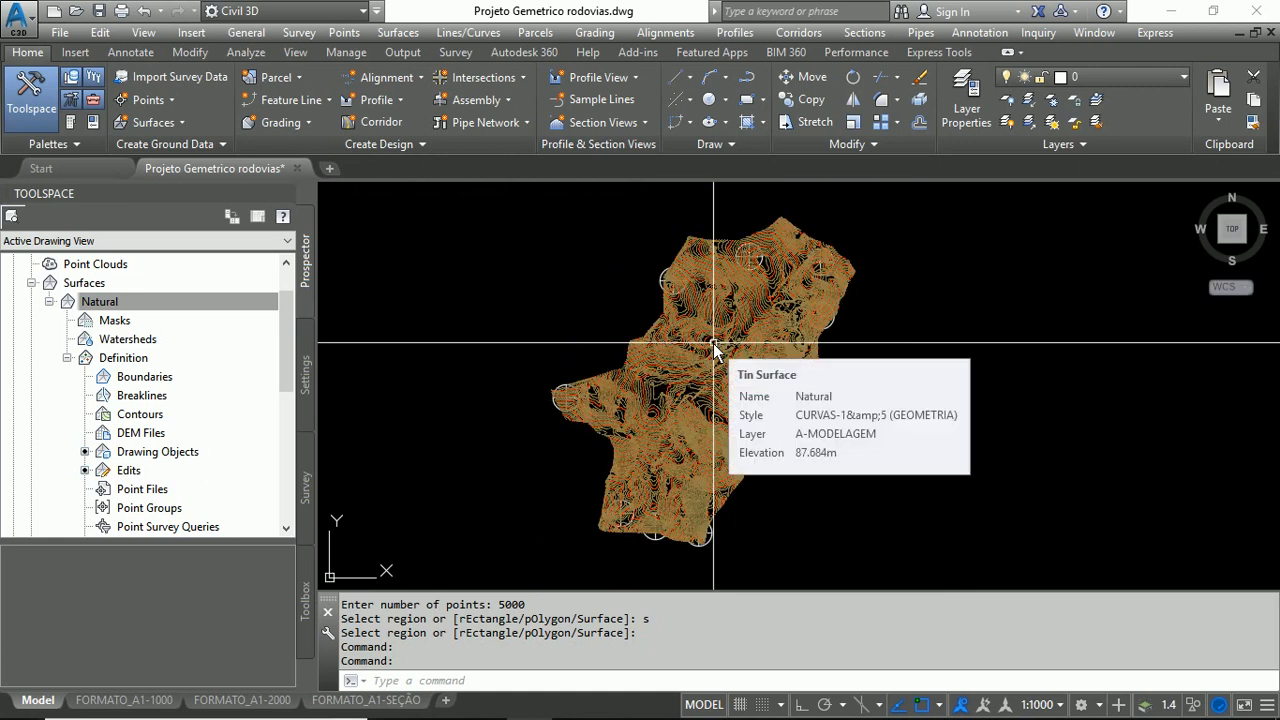
scroll(720, 388, up, 3)
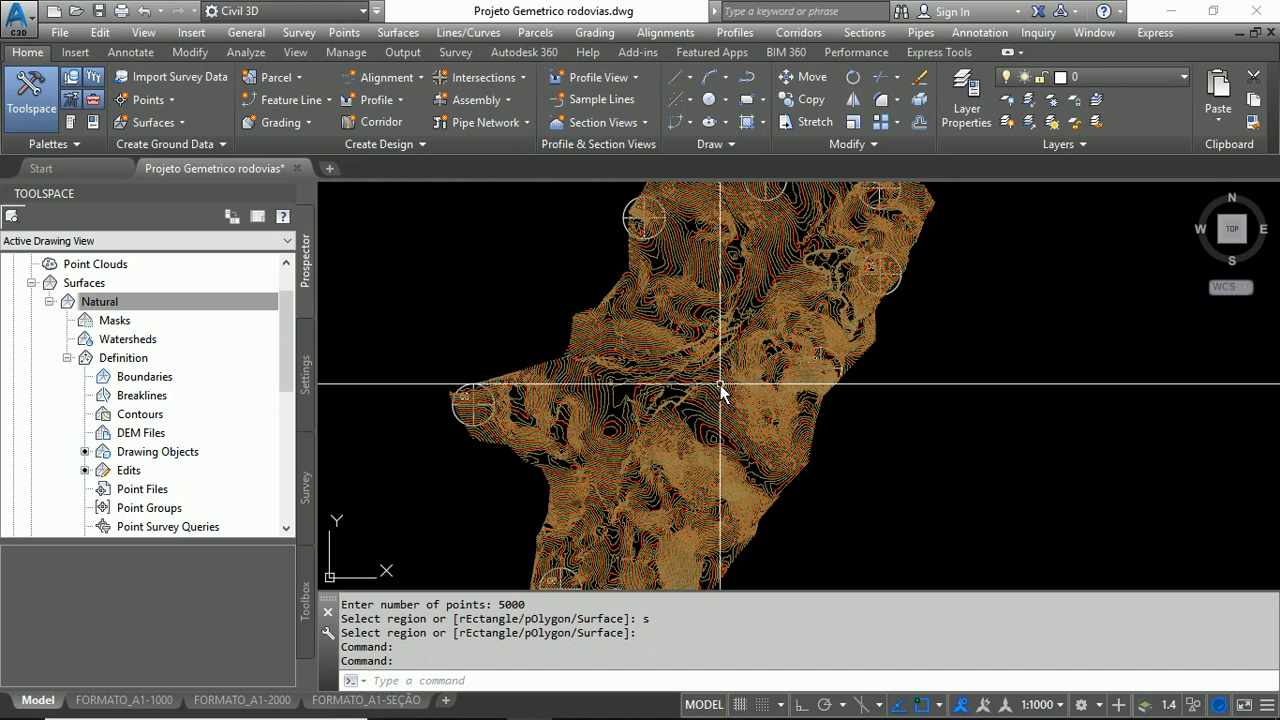
scroll(700, 420, down, 3)
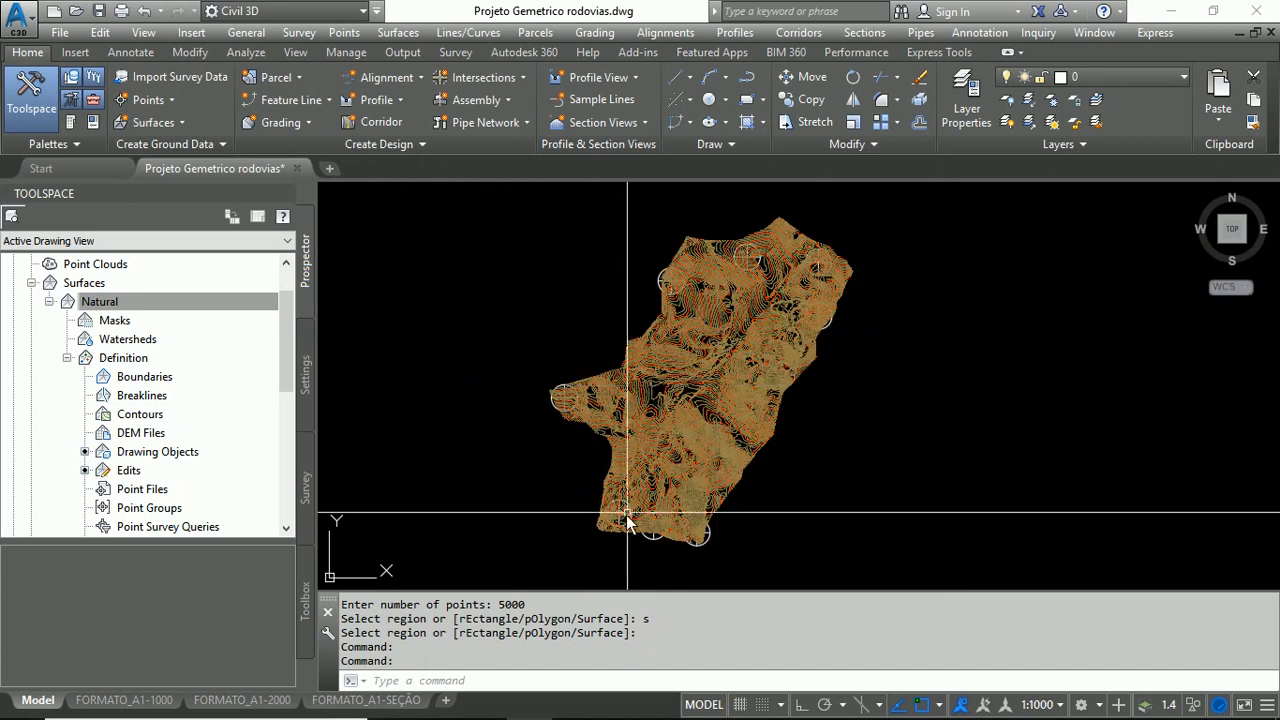
scroll(623, 517, up, 3)
scroll(545, 510, down, 3)
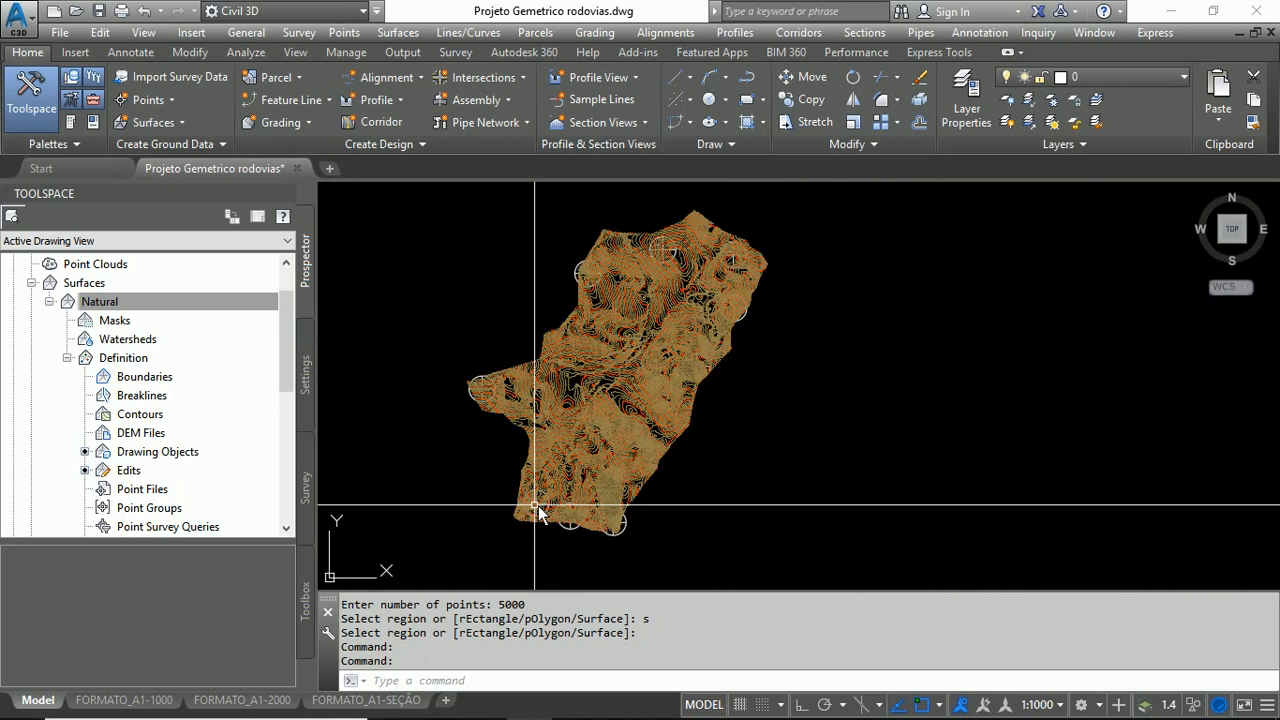
scroll(709, 257, up, 5)
scroll(812, 247, down, 3)
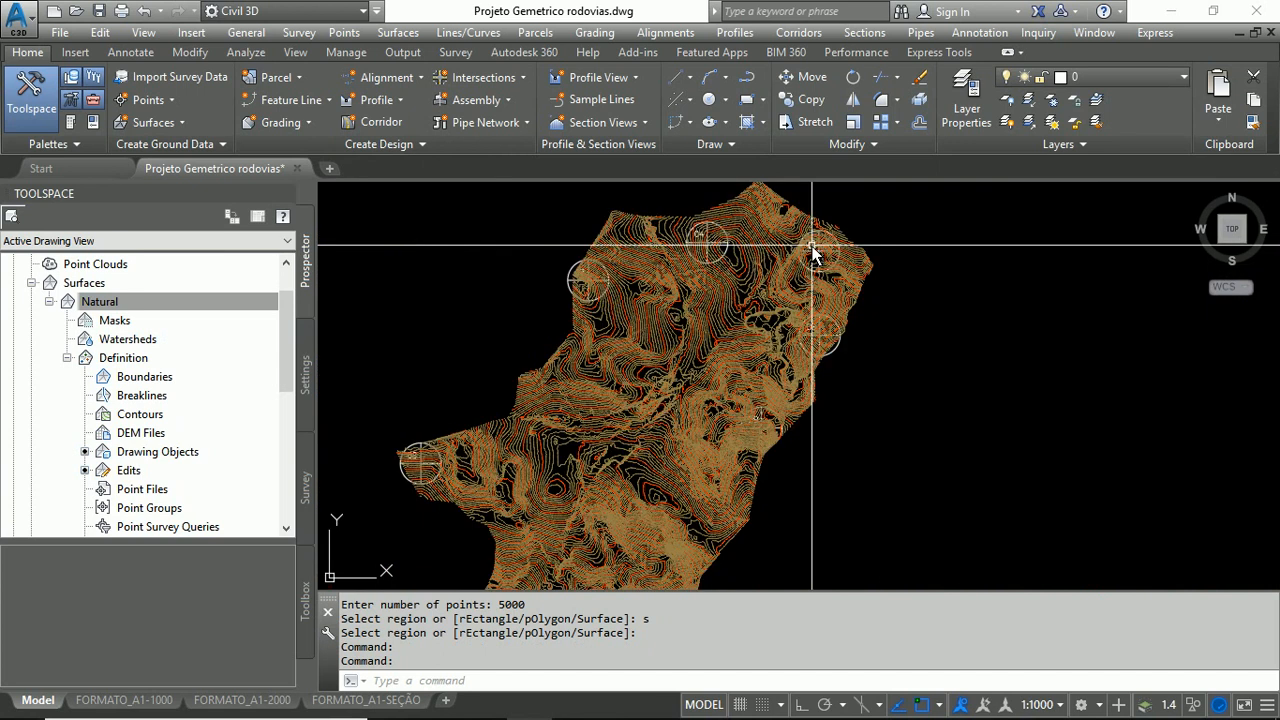
middle_drag(553, 528, 594, 422)
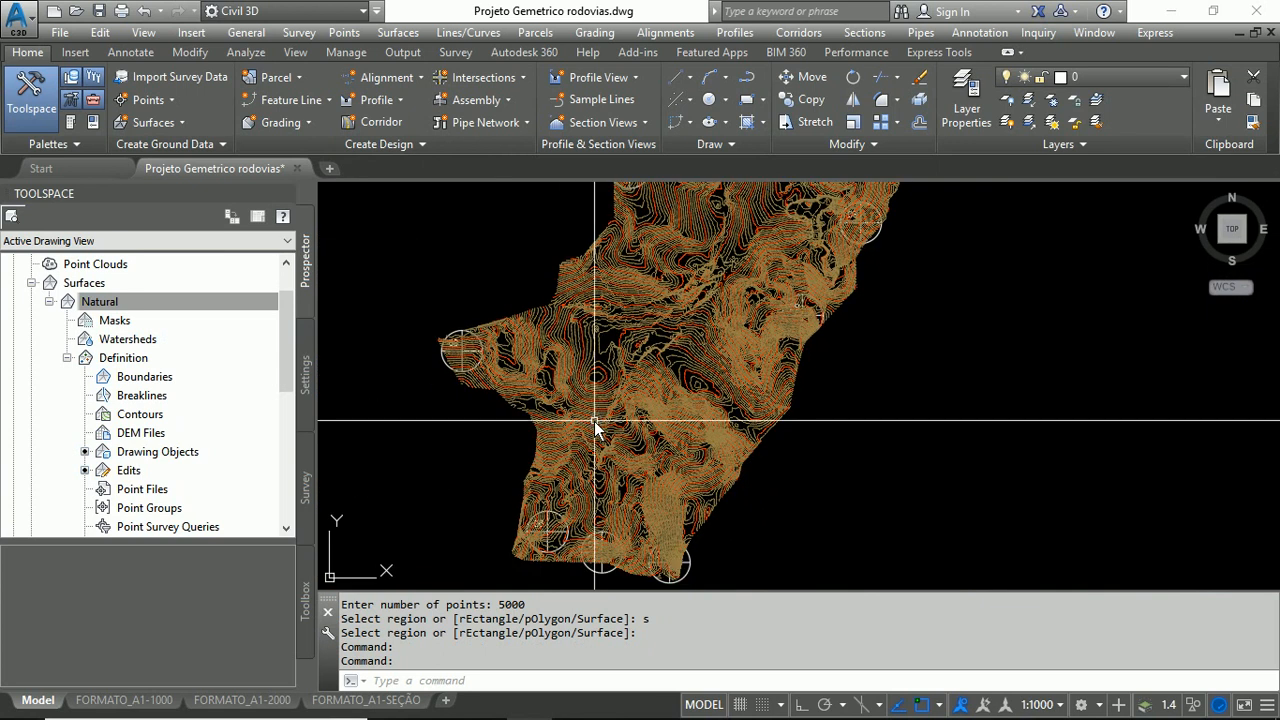
mouse_move(571, 503)
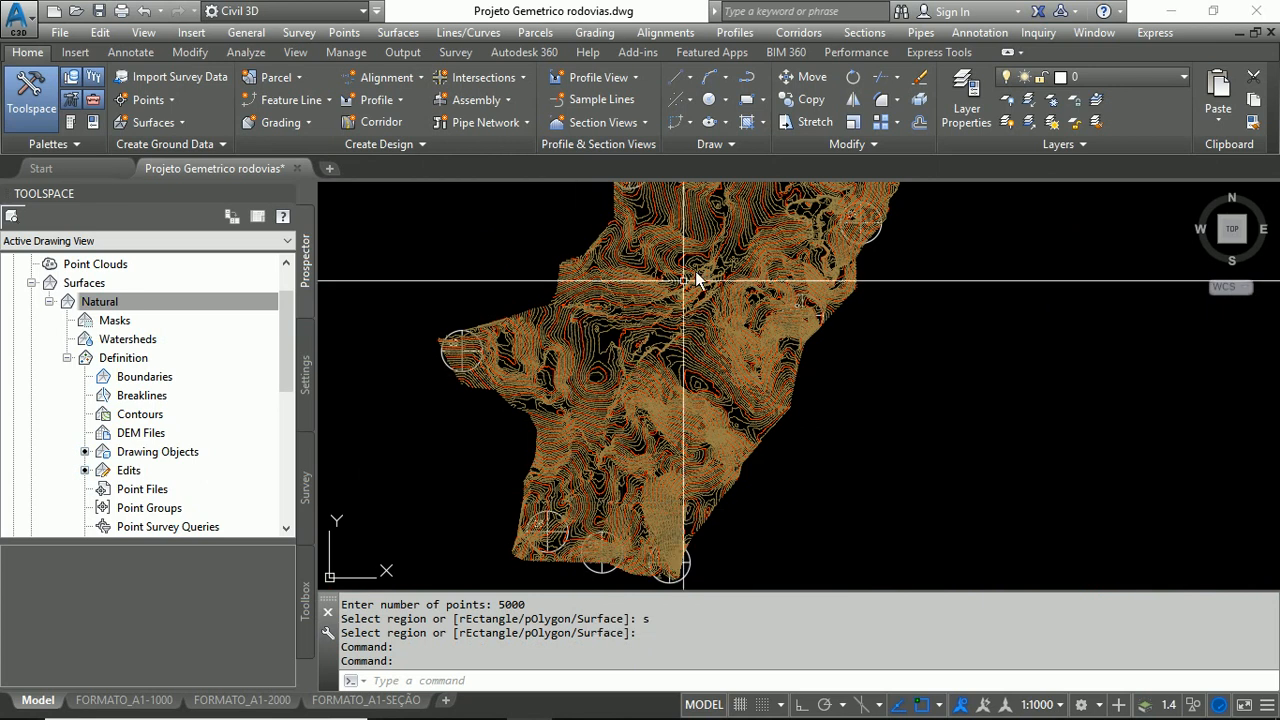
Step: Inspect the contours in the northeastern part of the surface around circle 03 and compare them with the full extent
middle_drag(717, 252, 668, 348)
scroll(668, 348, up, 5)
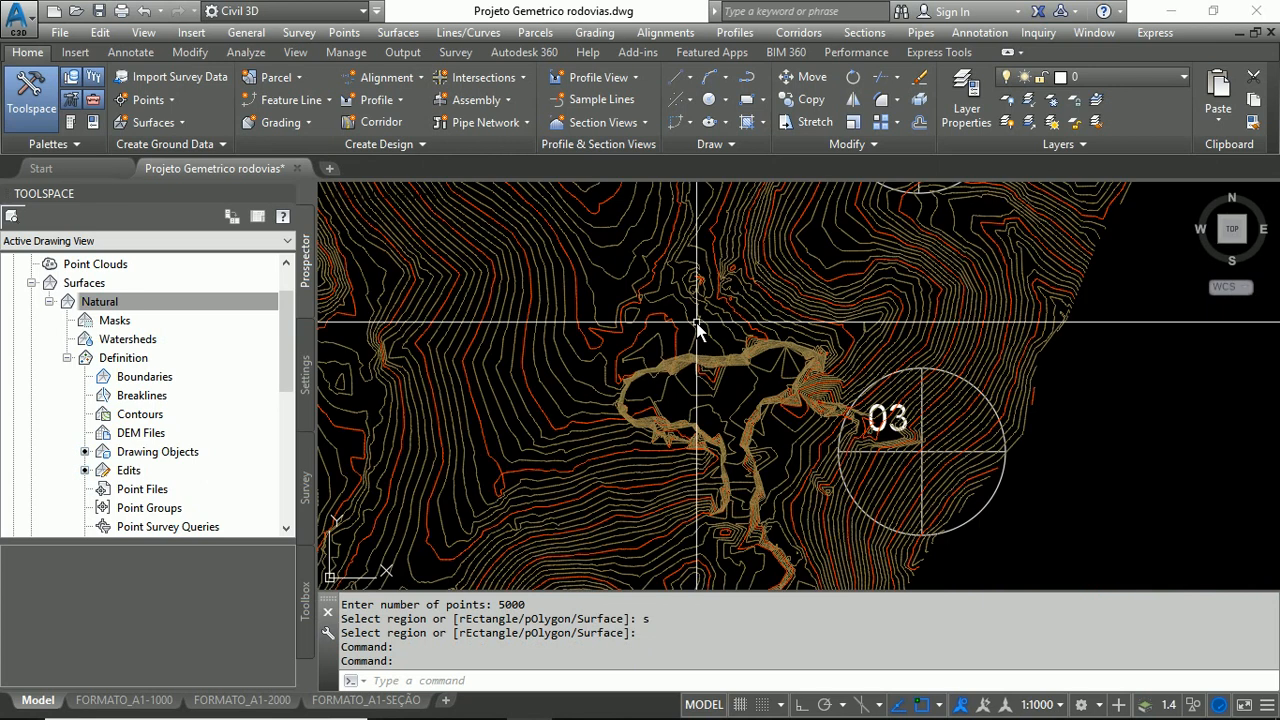
scroll(700, 323, down, 1)
scroll(782, 246, down, 3)
mouse_move(782, 246)
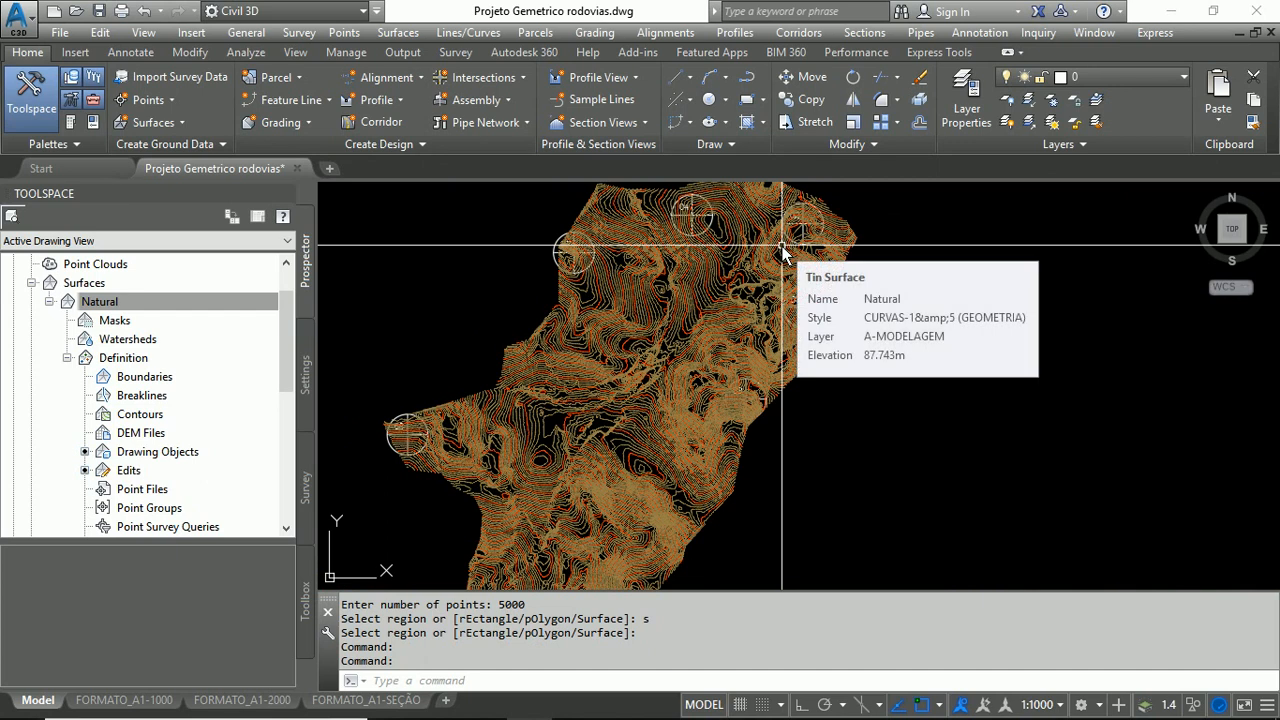
scroll(735, 275, up, 5)
scroll(855, 260, down, 3)
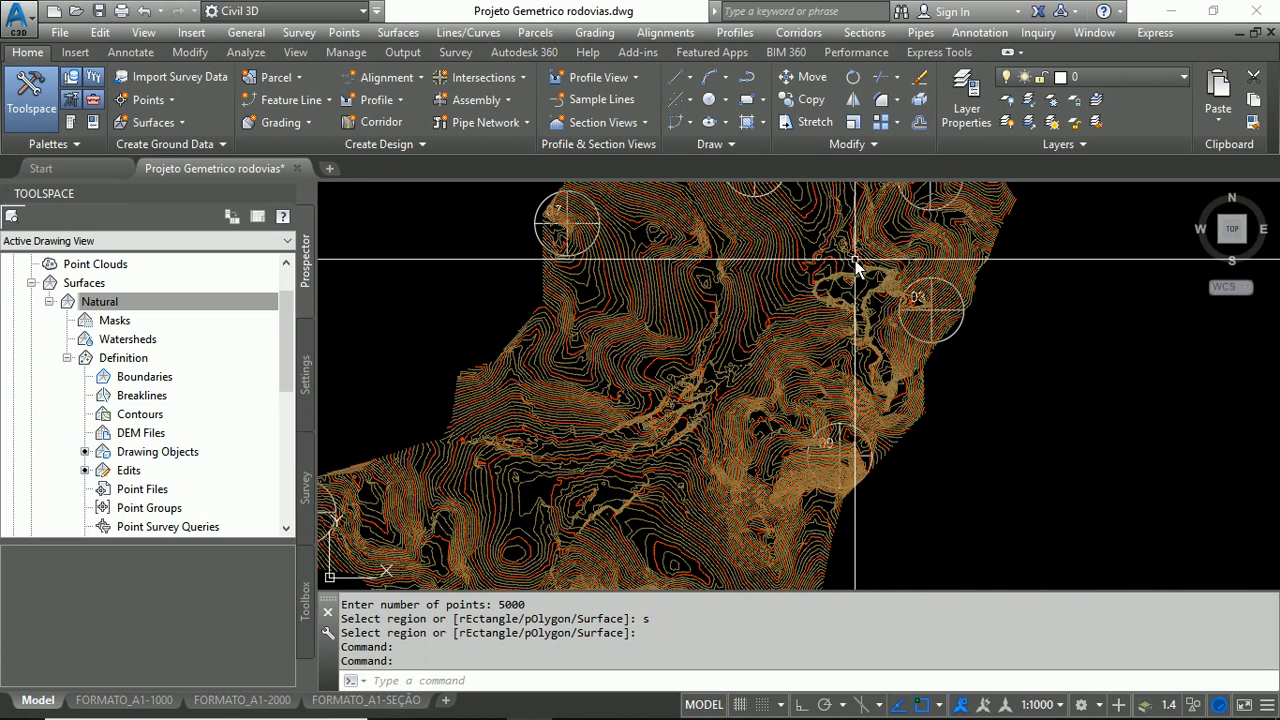
scroll(819, 284, down, 4)
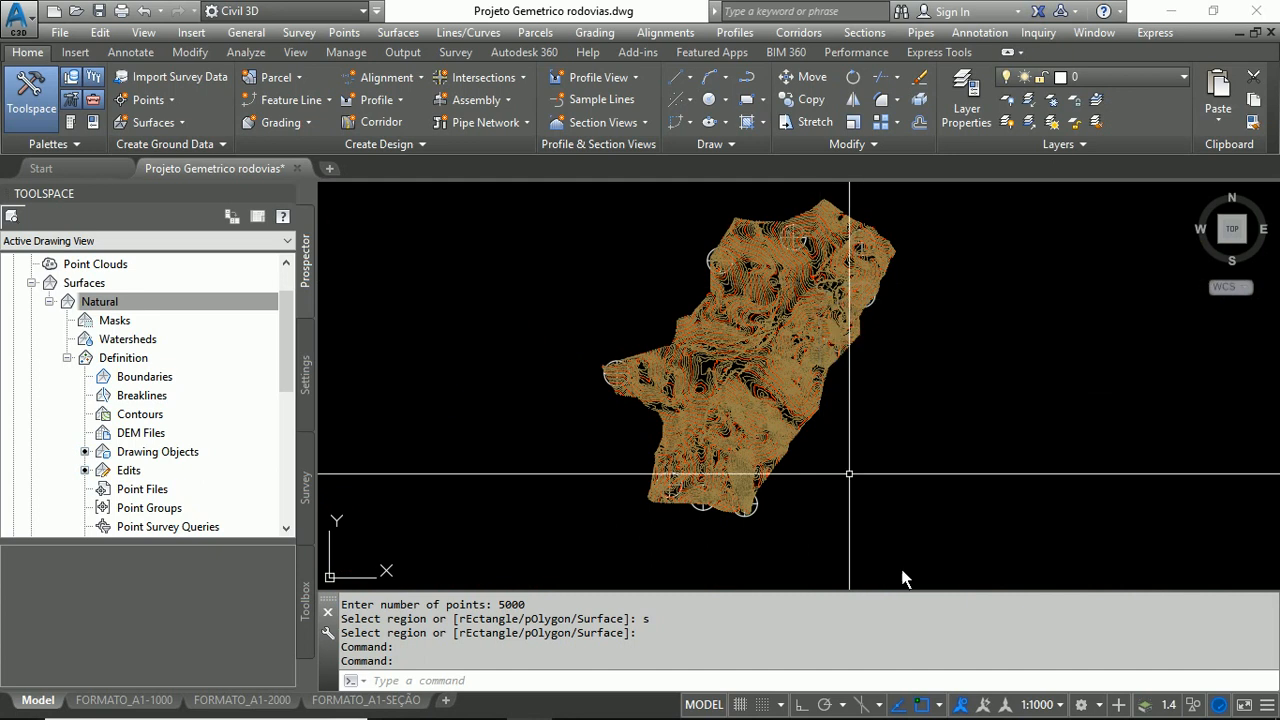